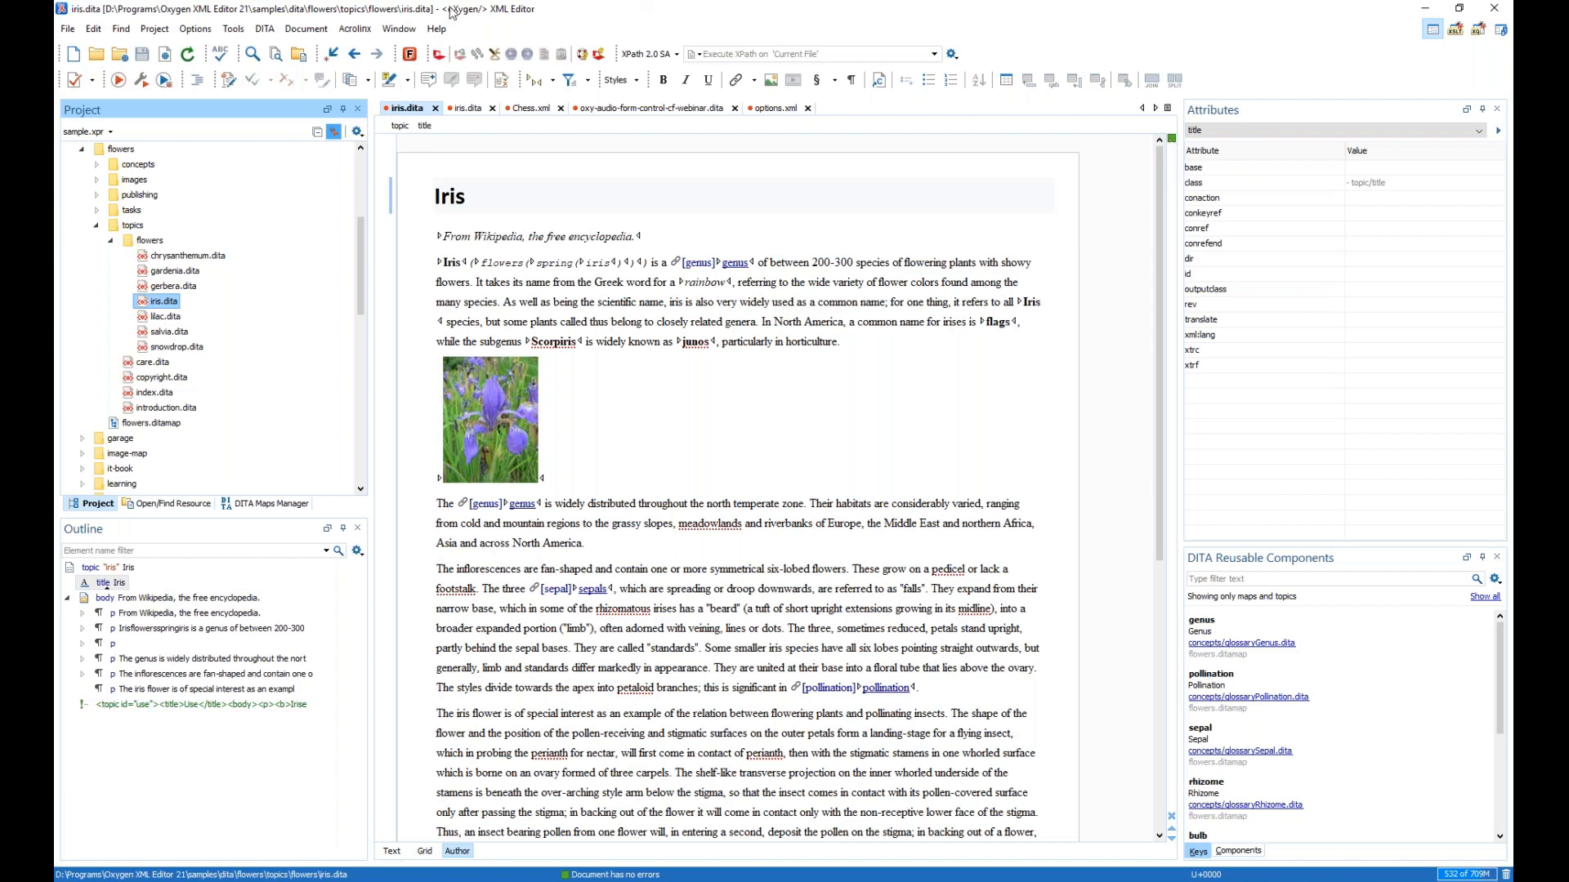
- Open the Content Fusion tasks panel and connect to the Public server to reach its login page
click(437, 30)
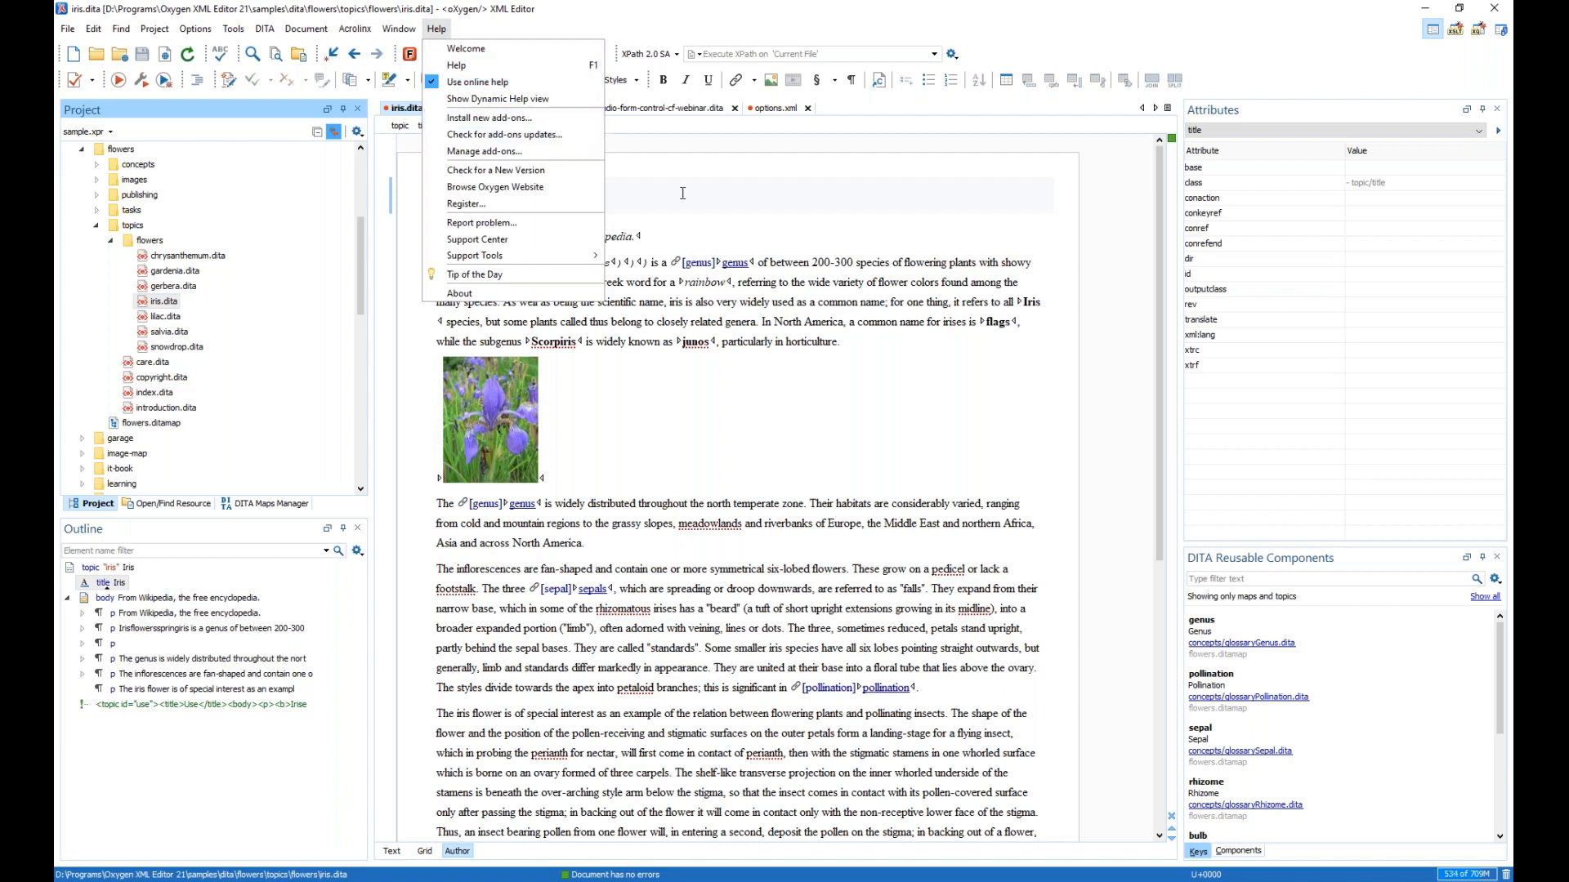
click(643, 23)
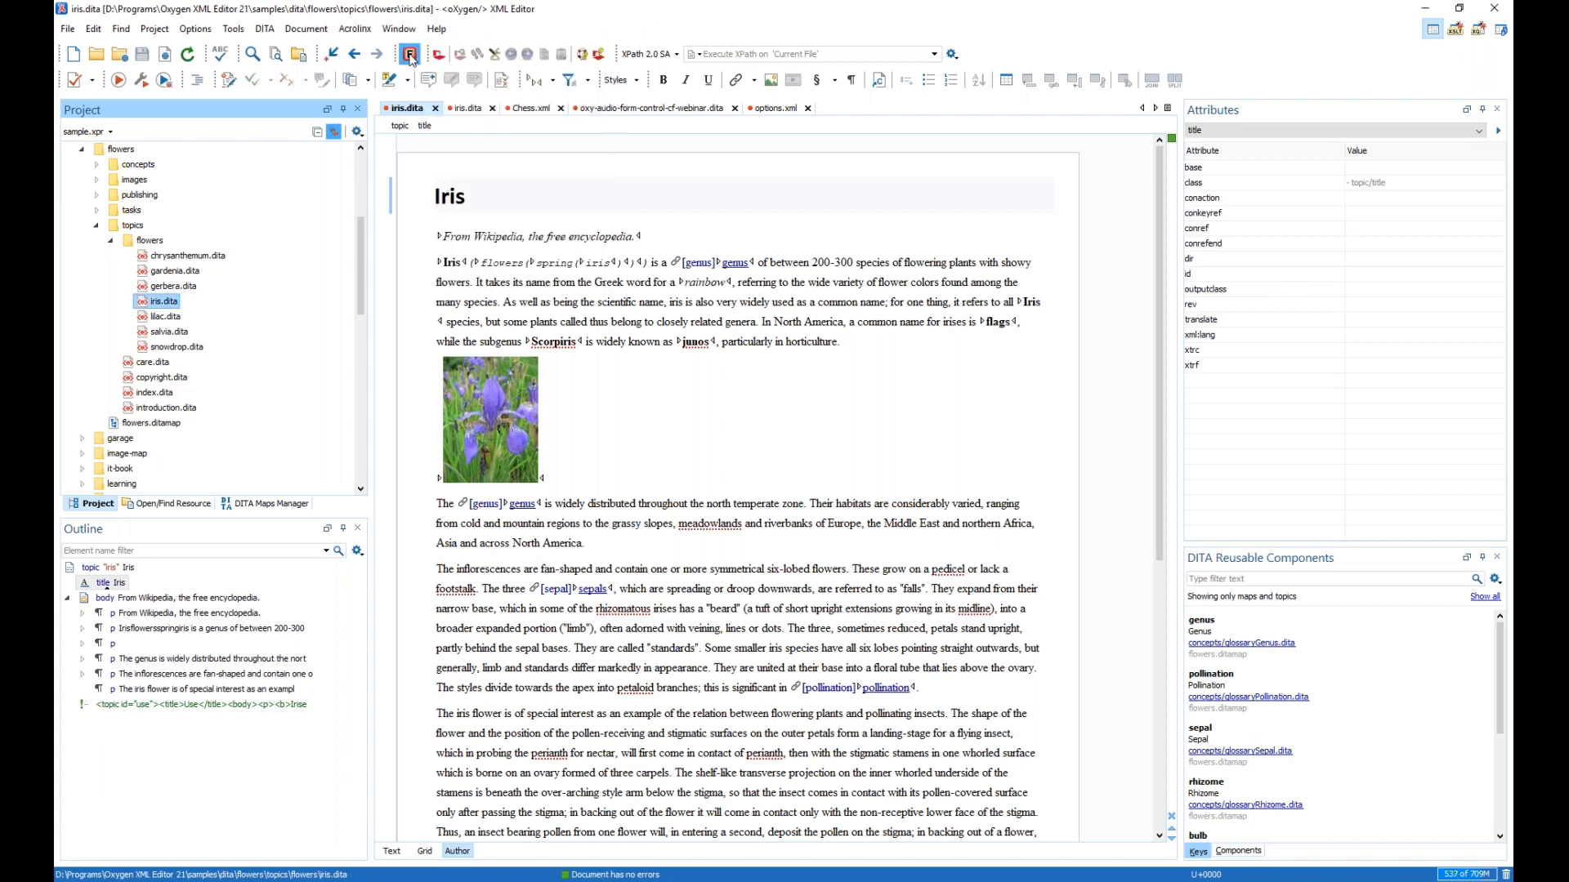
click(410, 55)
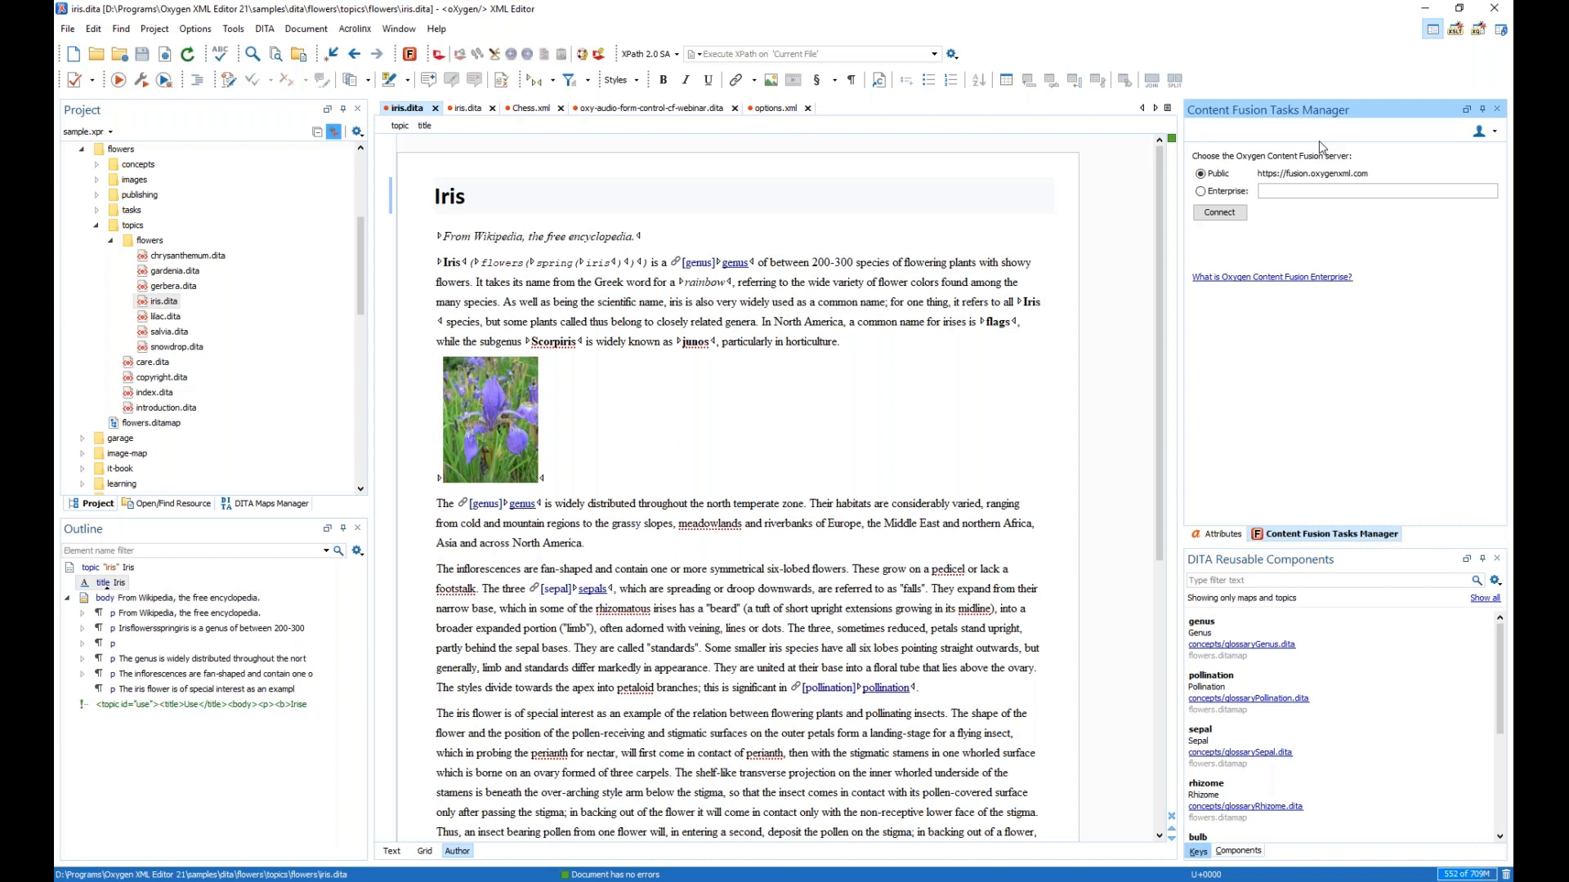
click(1210, 216)
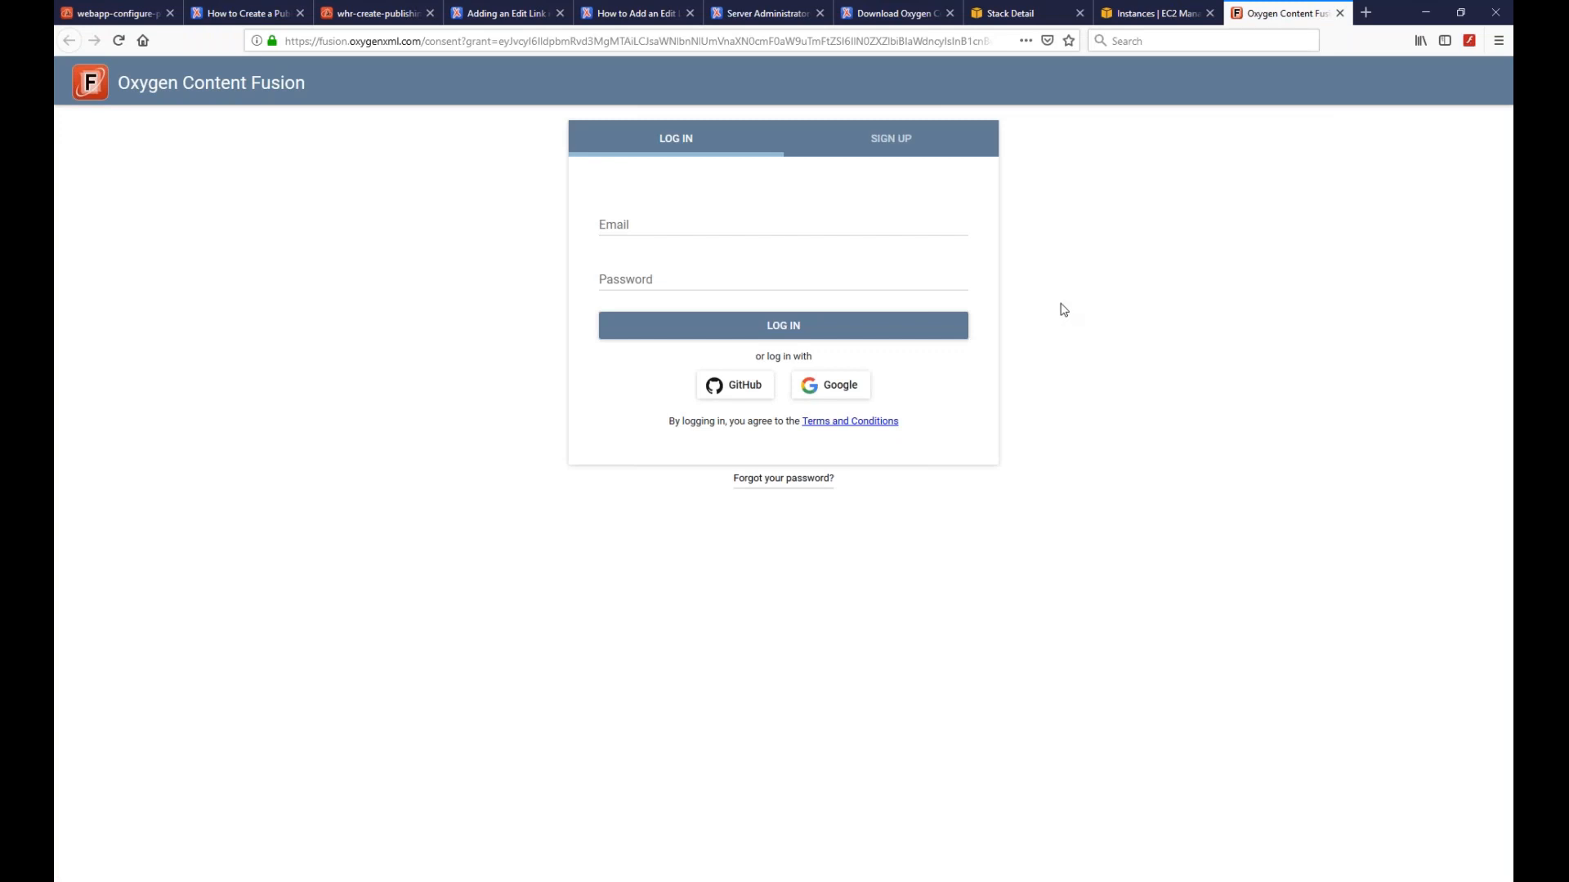
- Log in with the saved Content Fusion account, authorize the XML editor, and return to Oxygen
click(878, 144)
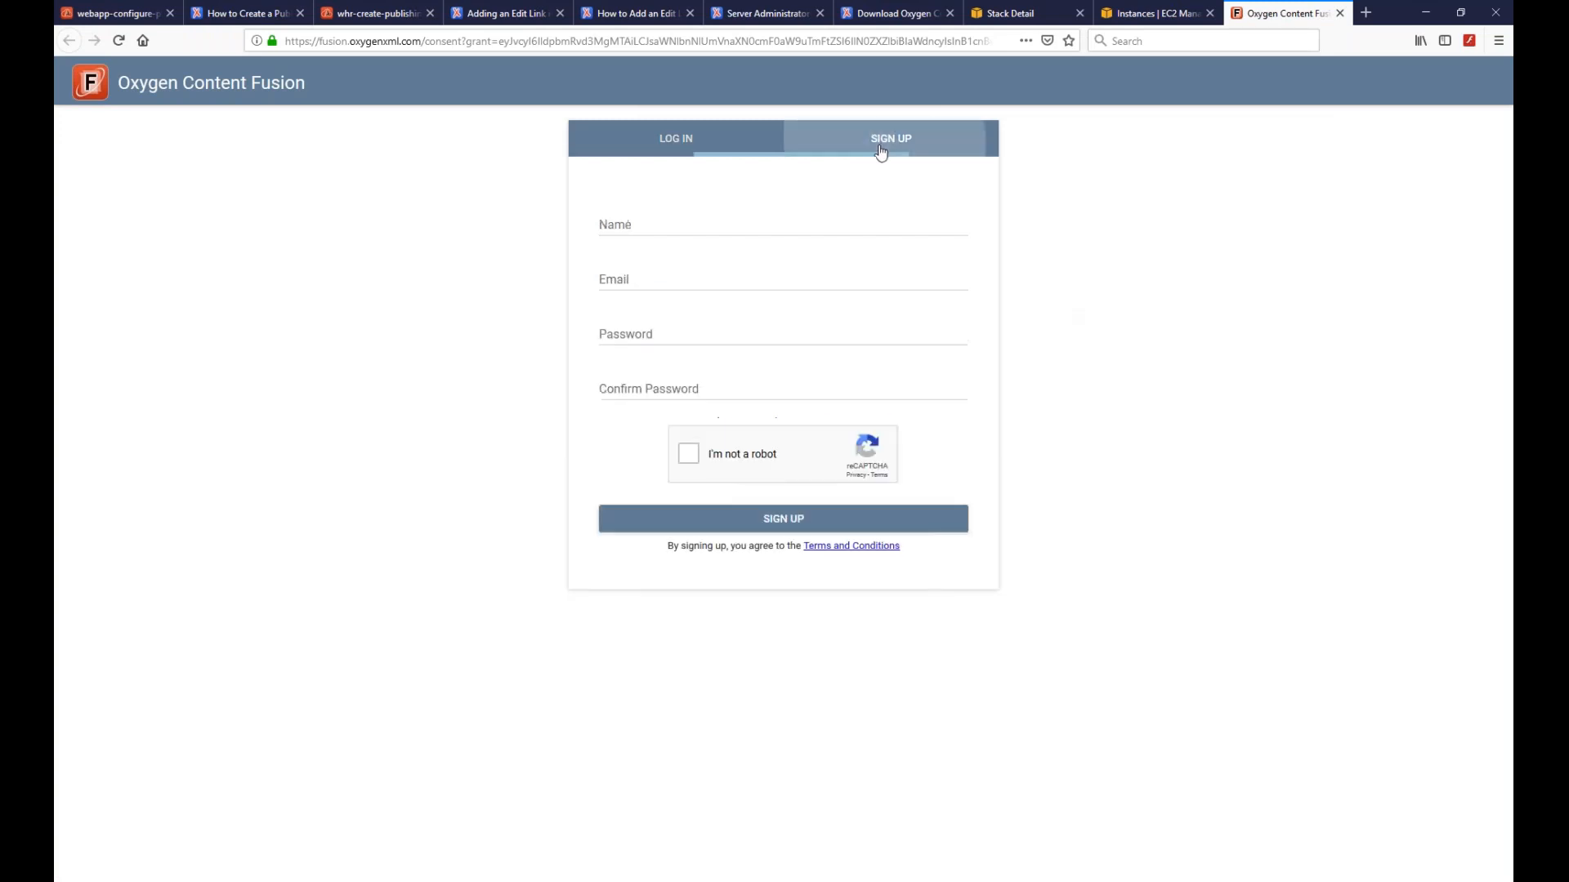
click(716, 146)
click(703, 219)
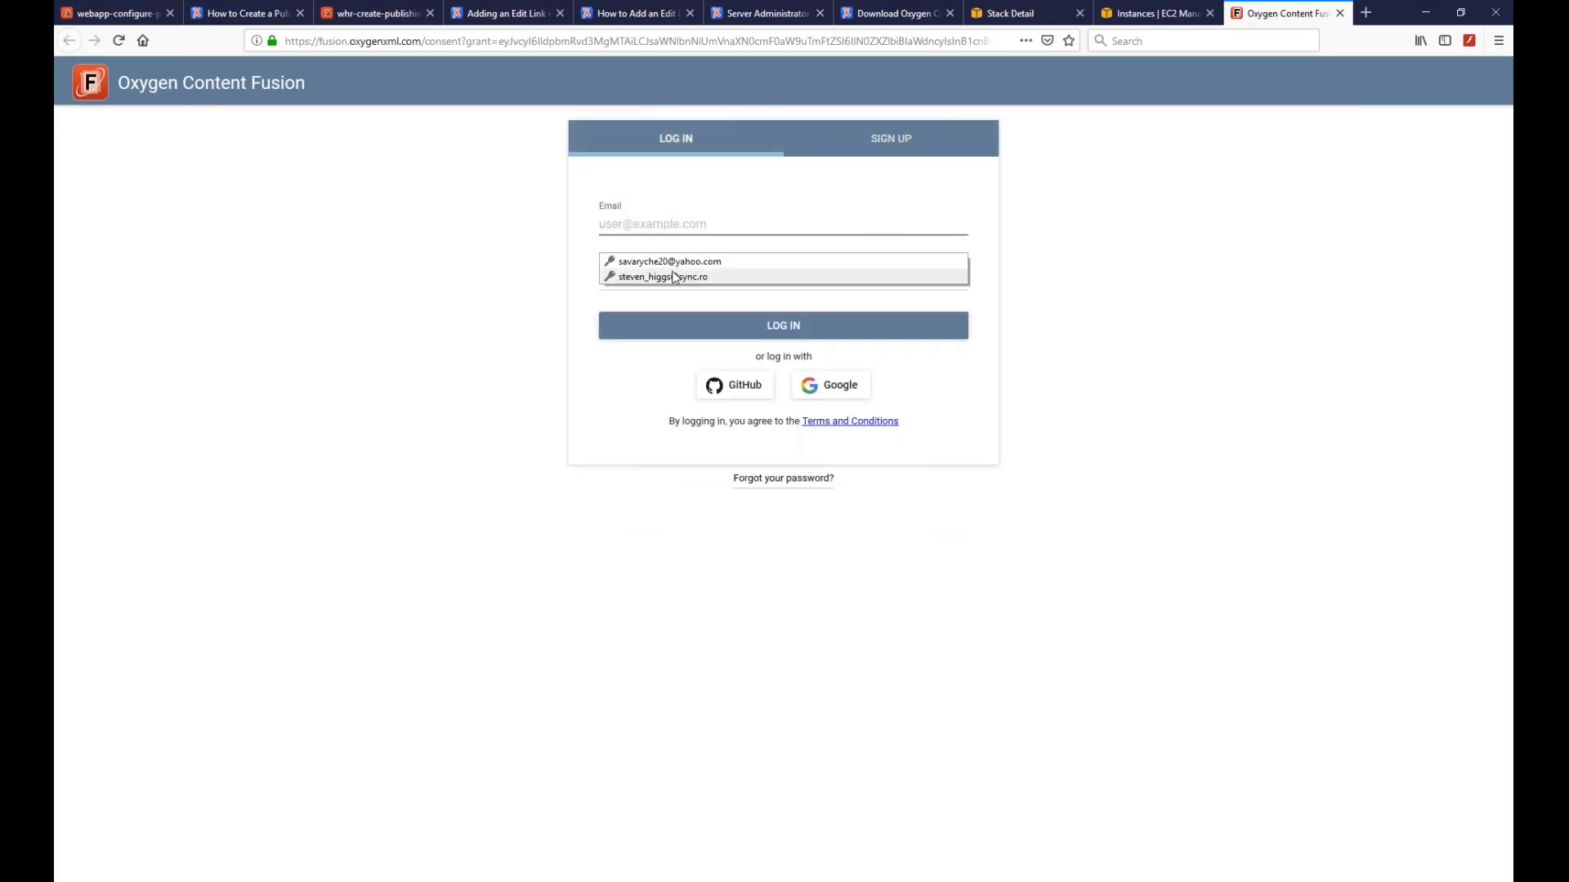
click(672, 276)
click(686, 329)
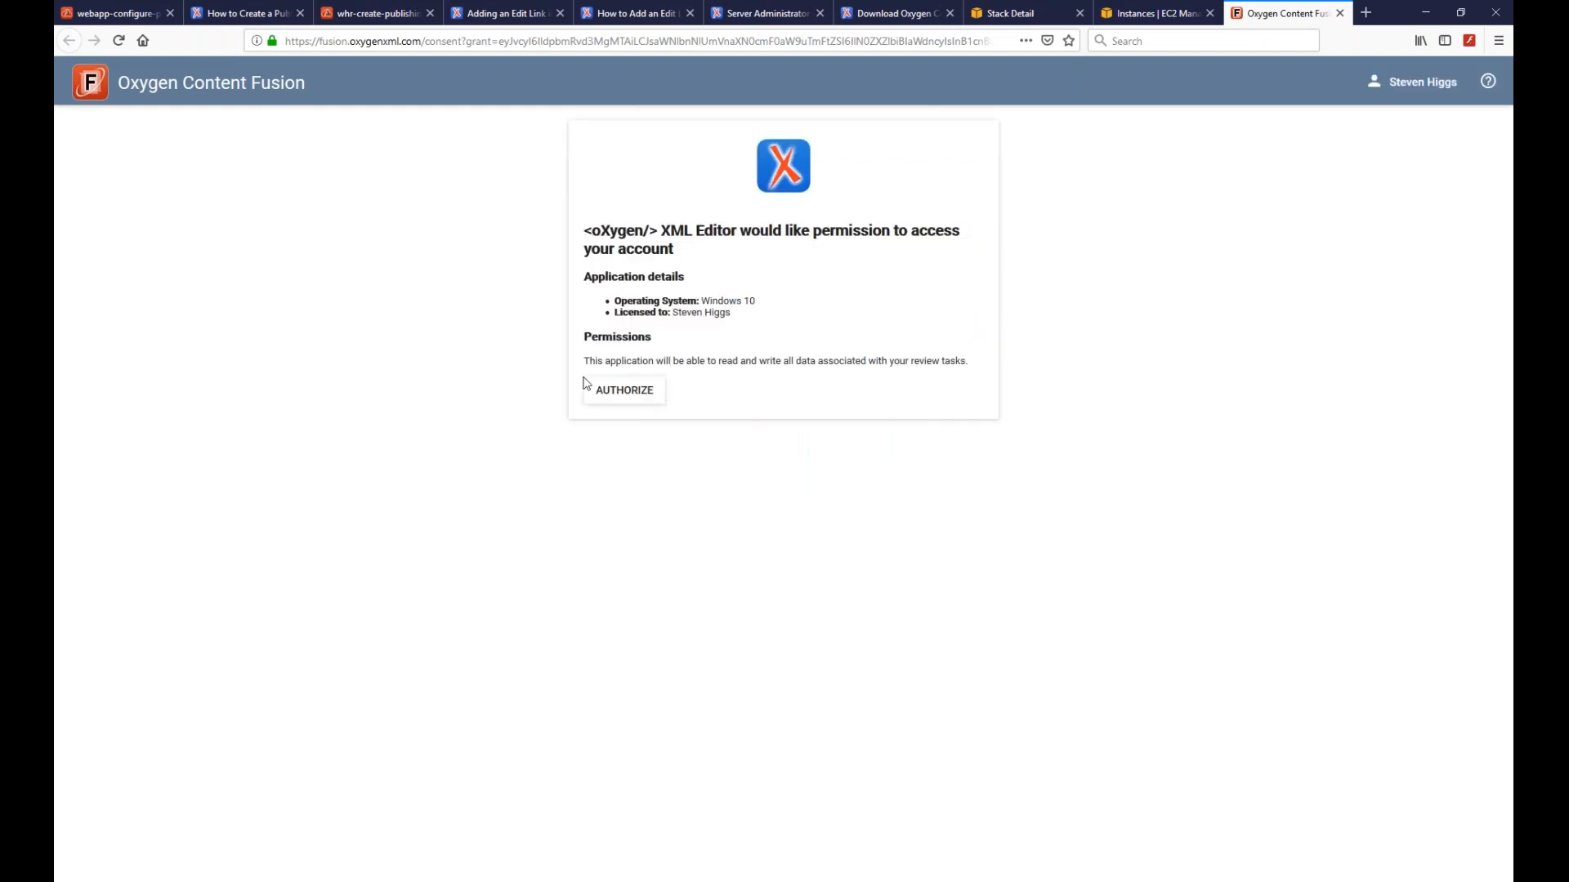
click(610, 393)
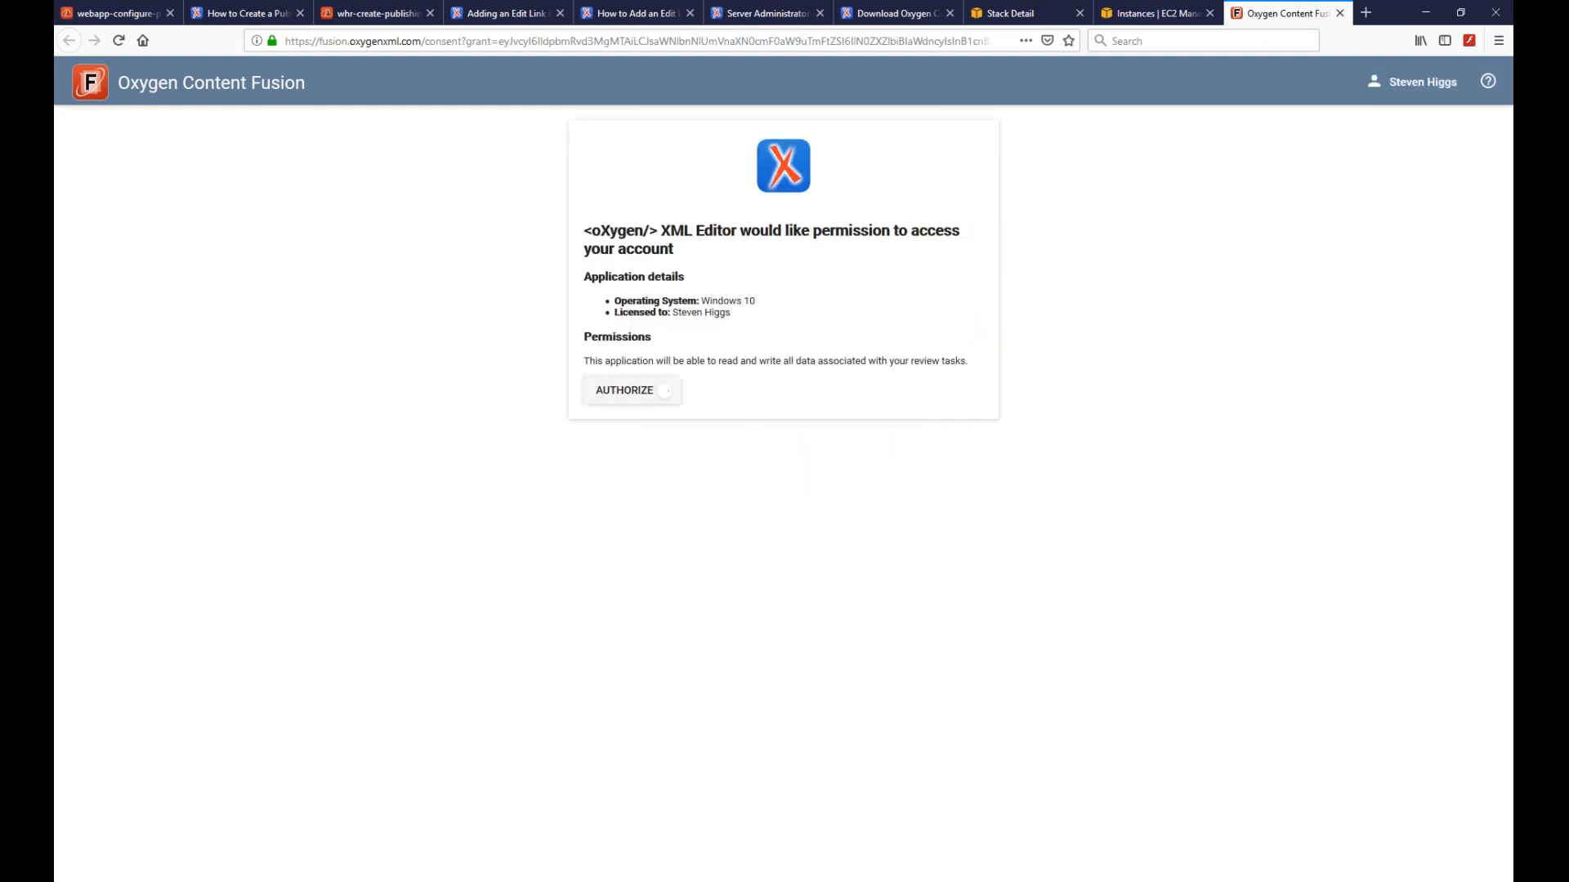
click(198, 881)
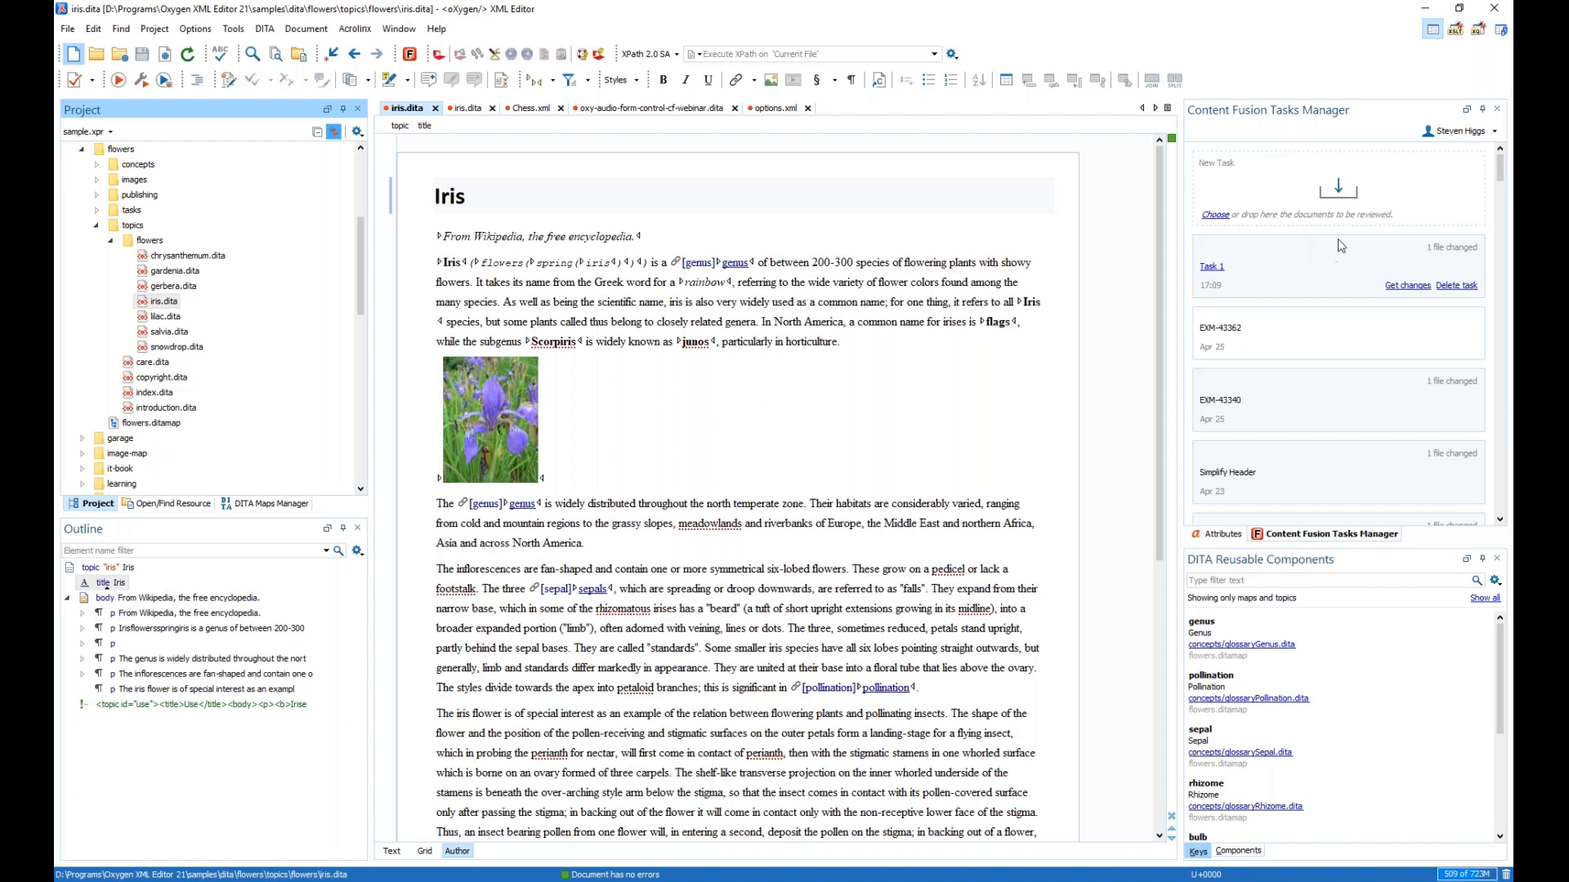
click(1488, 134)
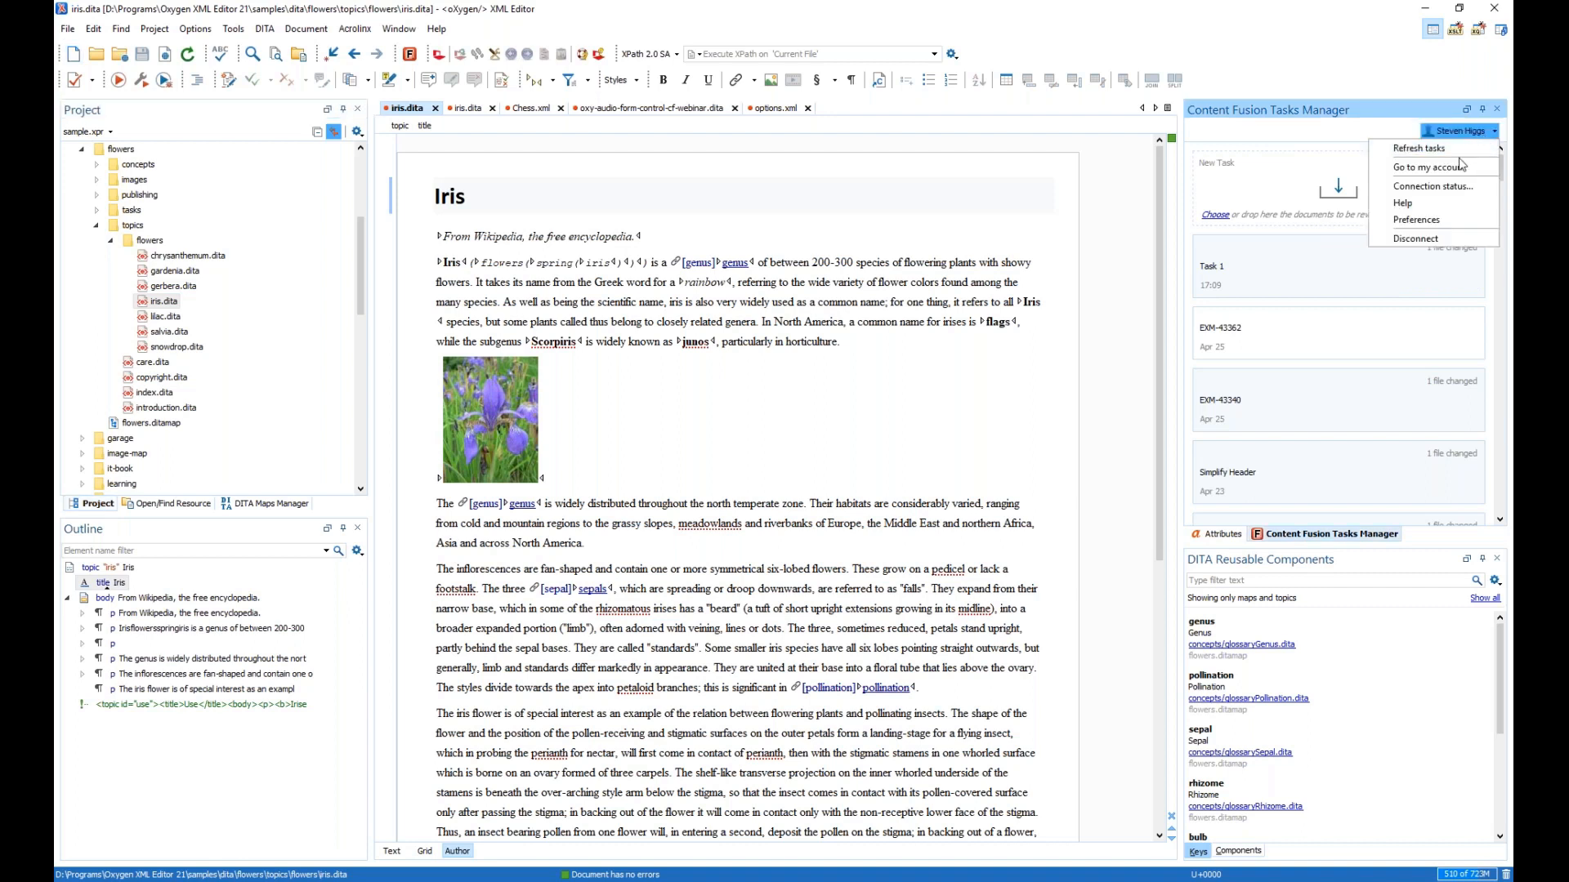
click(1254, 189)
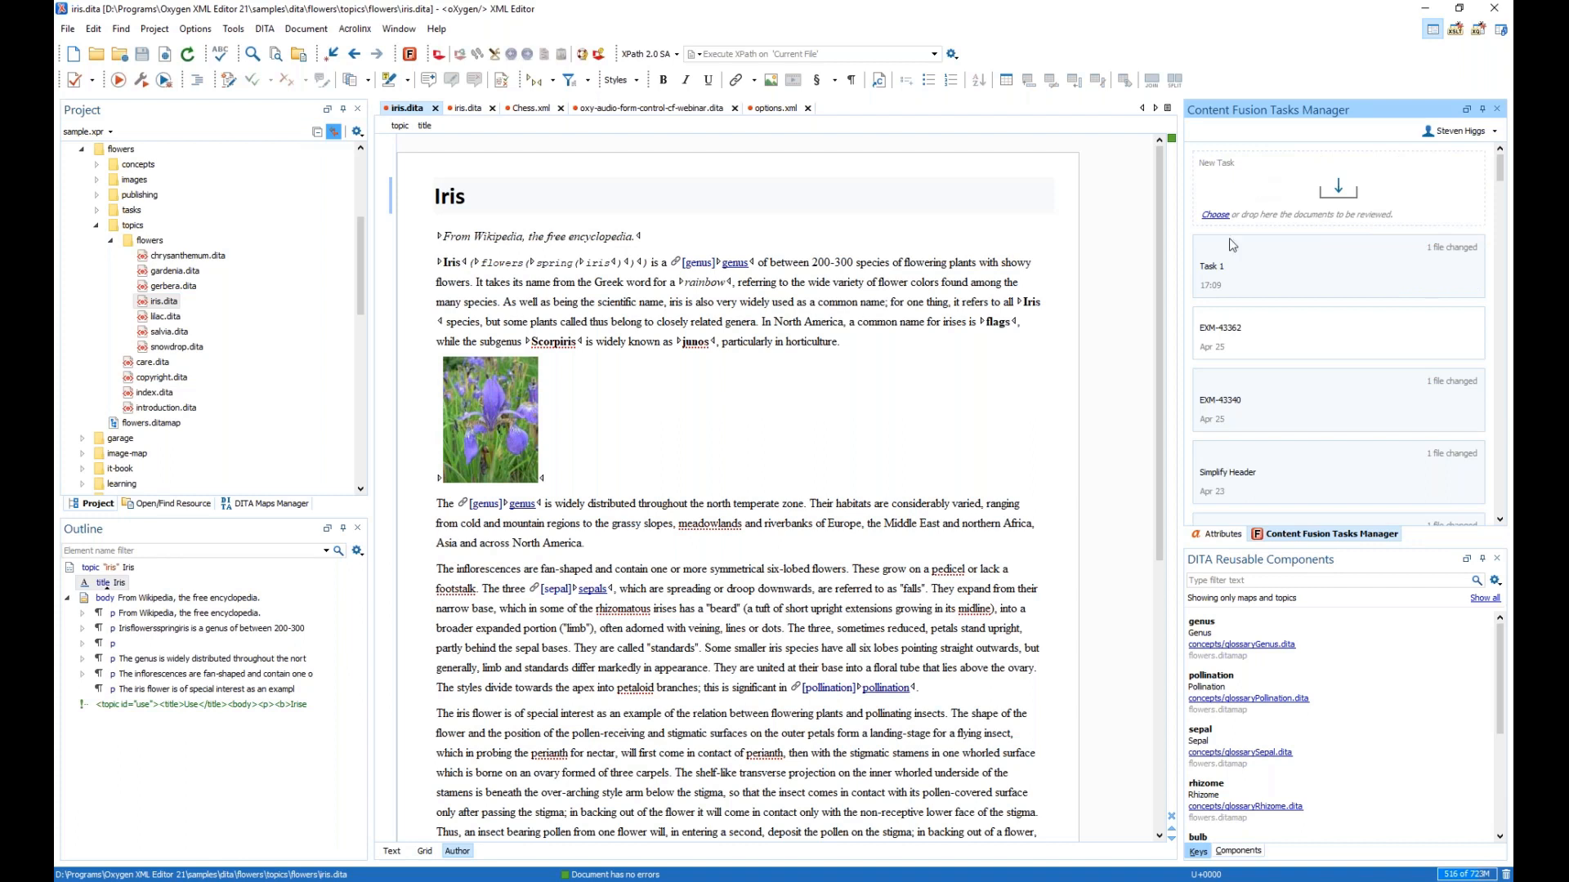
- Add iris.dita to a new review task and remove it twice, then show flowers.ditamap
mouse_move(1234, 245)
right_click(742, 232)
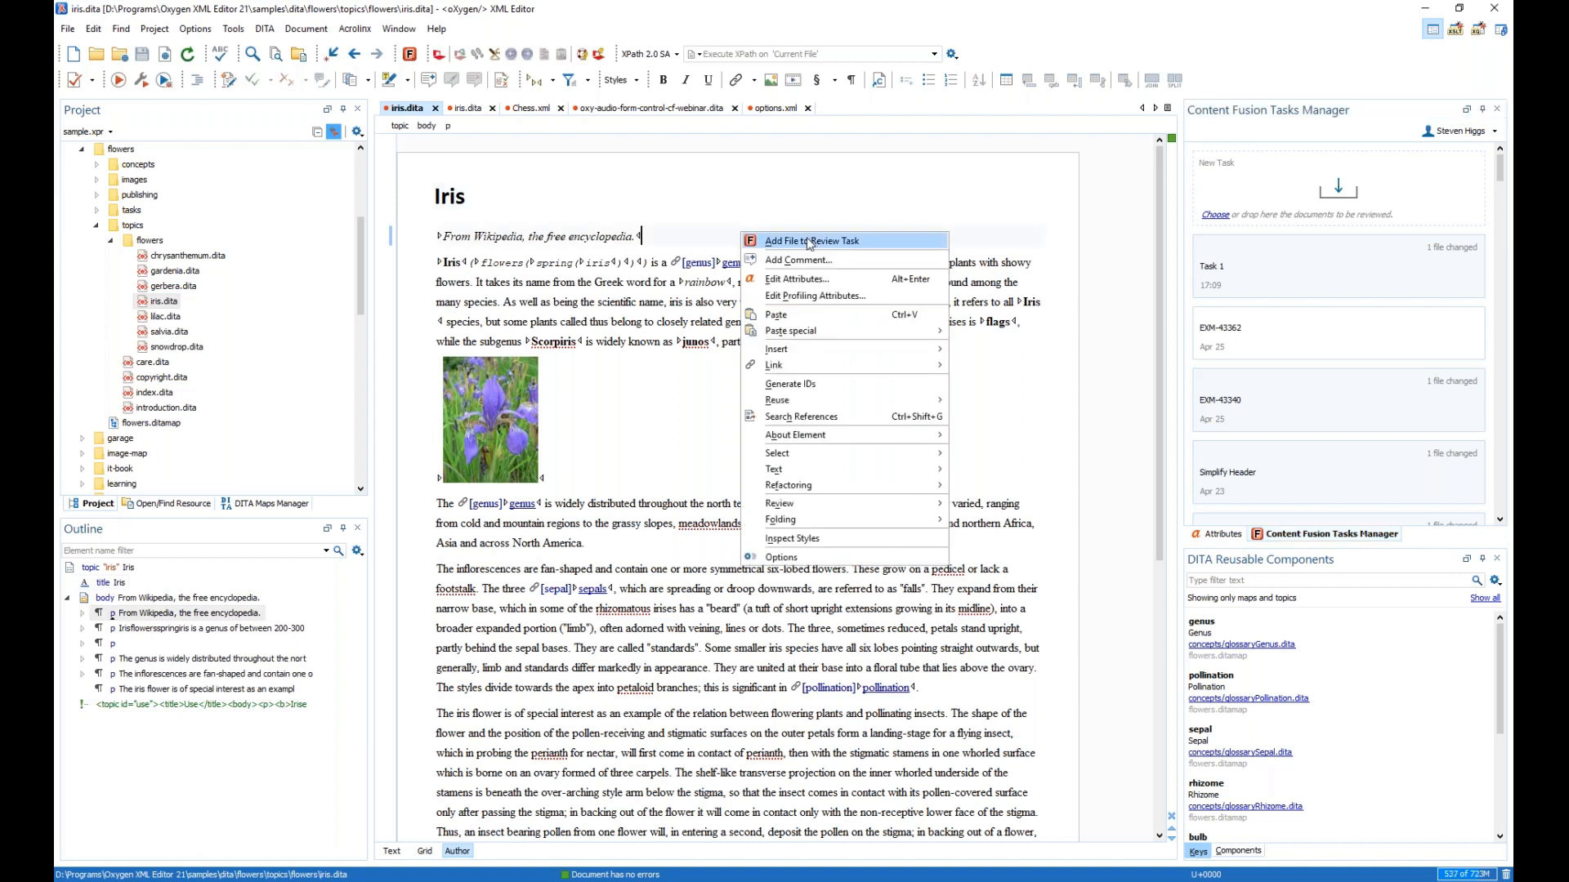
click(834, 244)
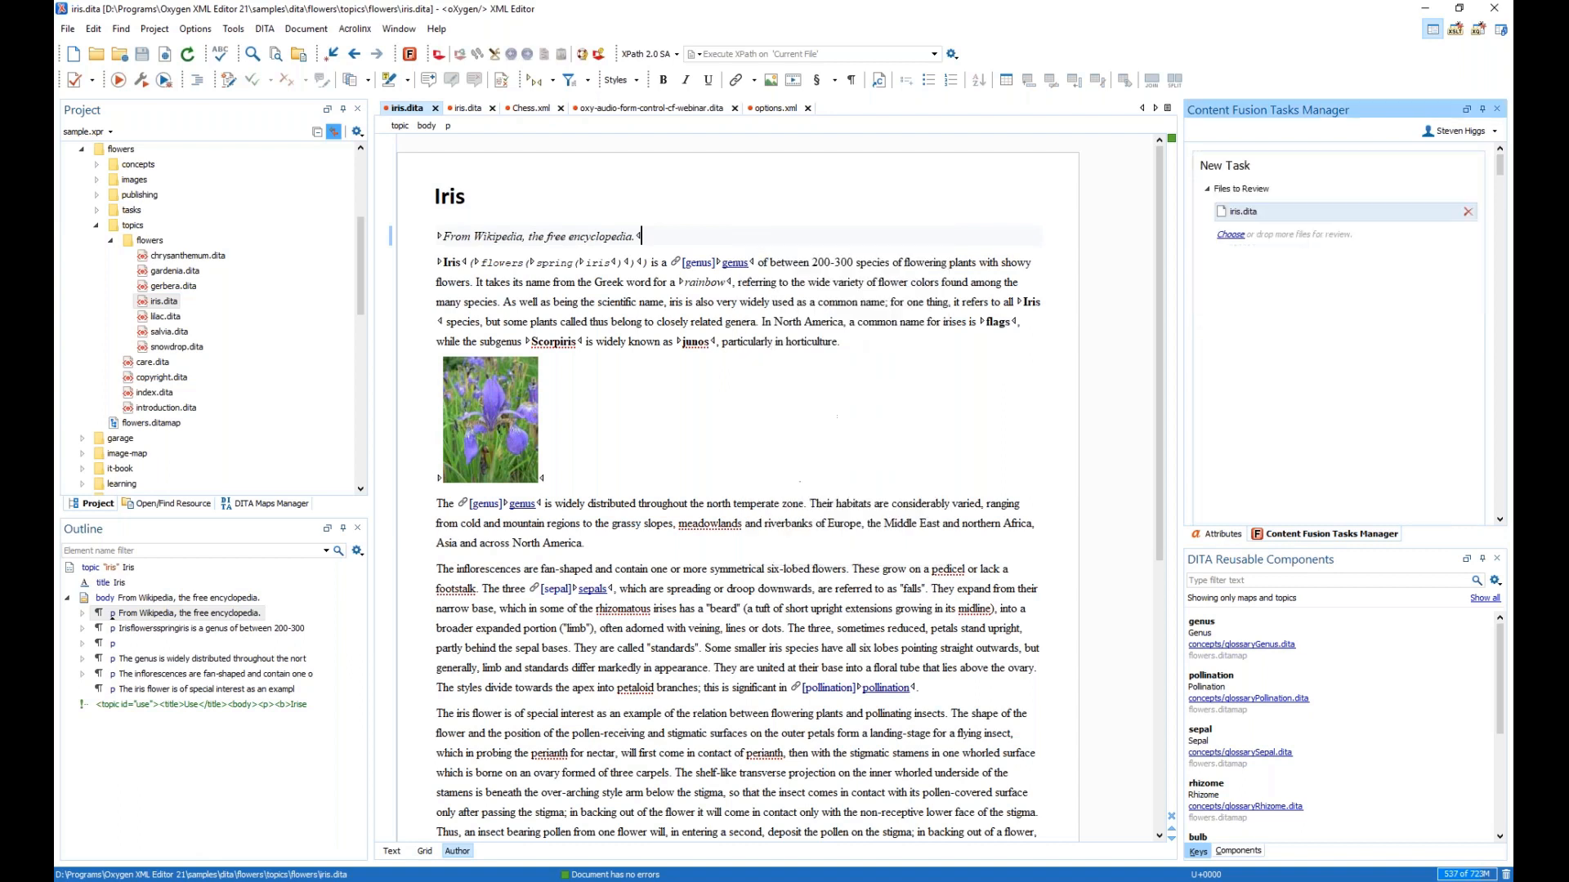
click(1468, 212)
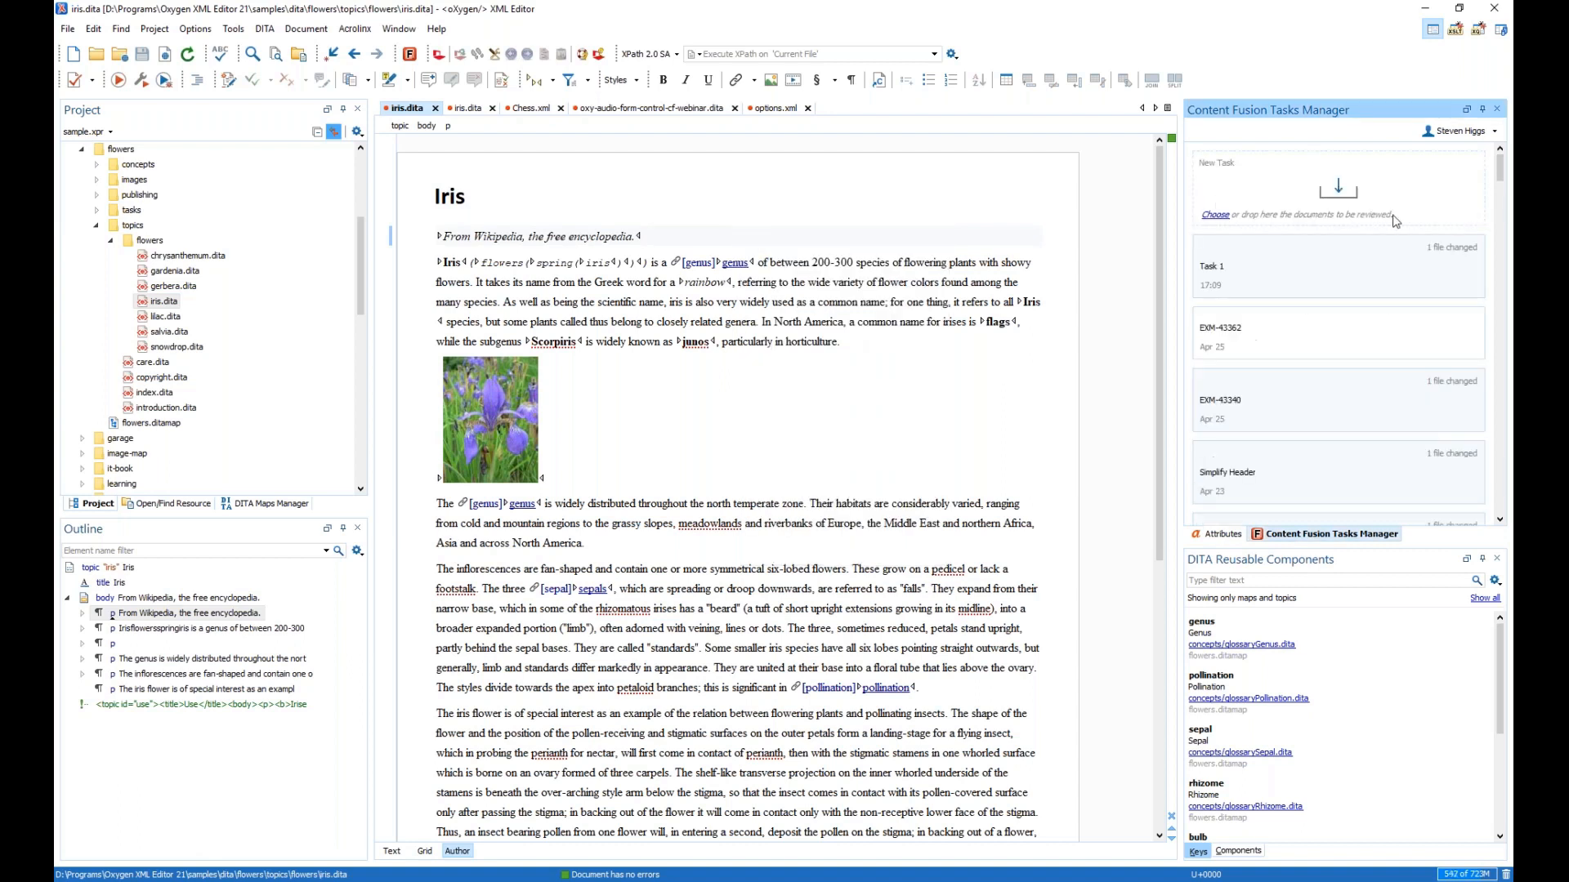
drag(169, 303, 1369, 187)
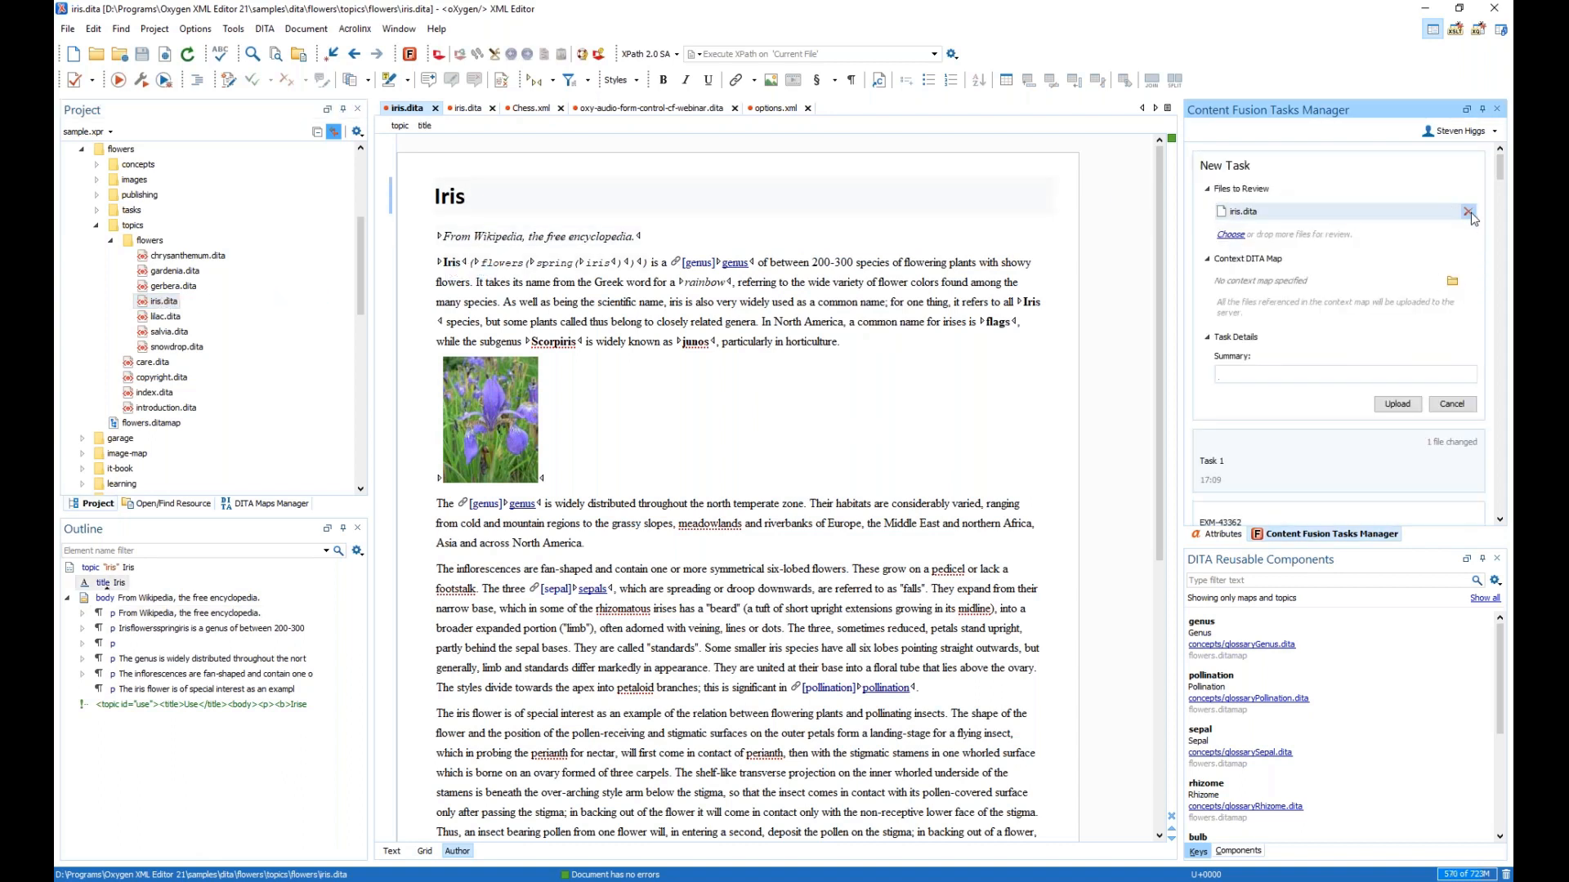
click(1469, 212)
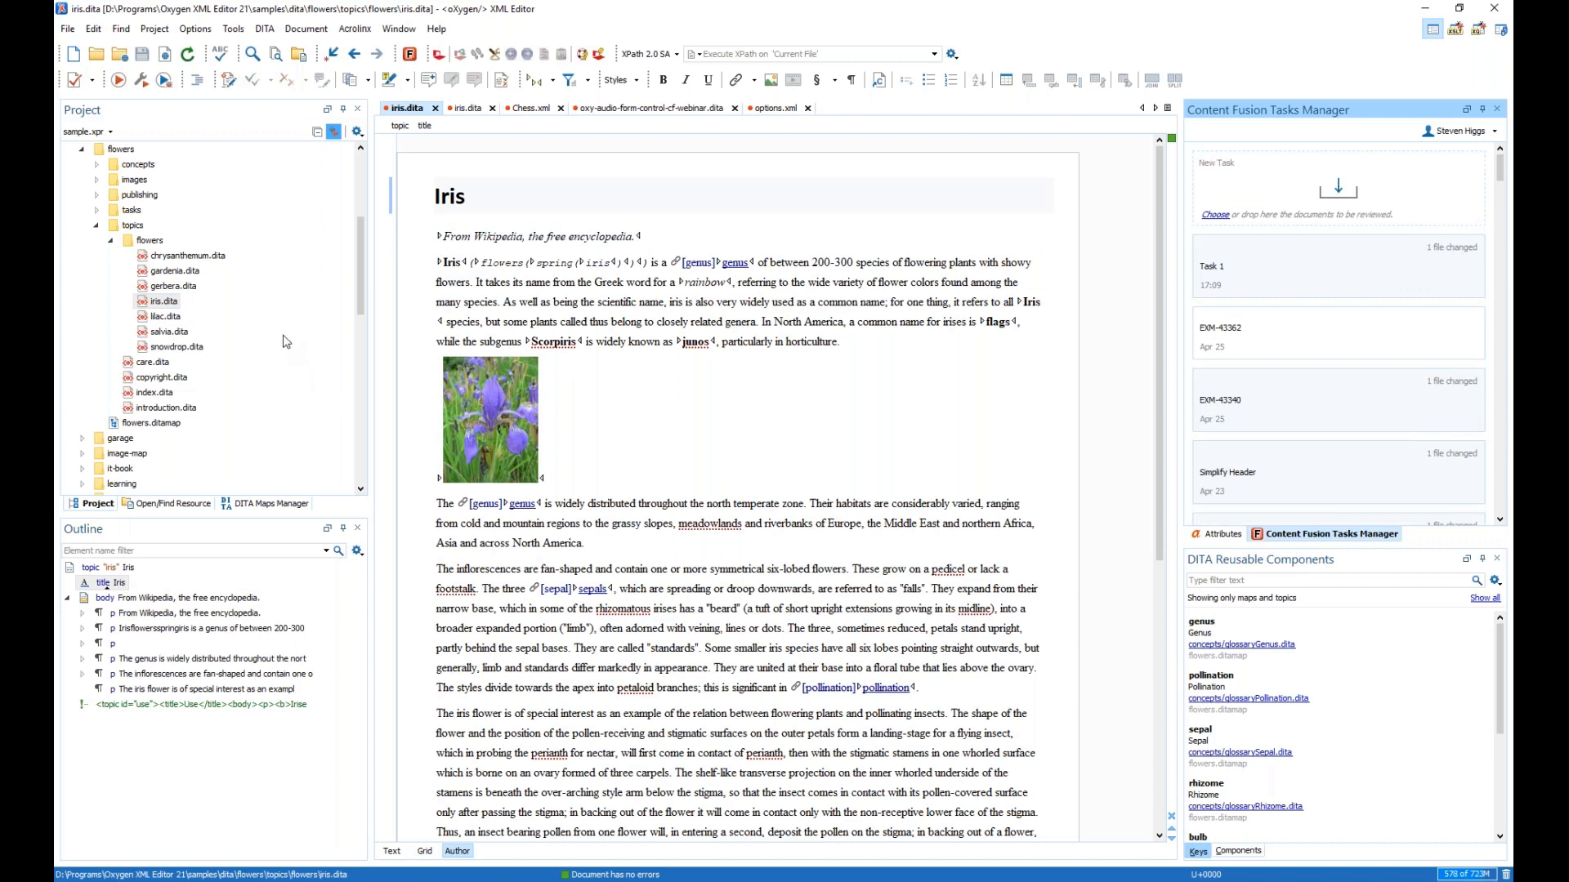
click(255, 505)
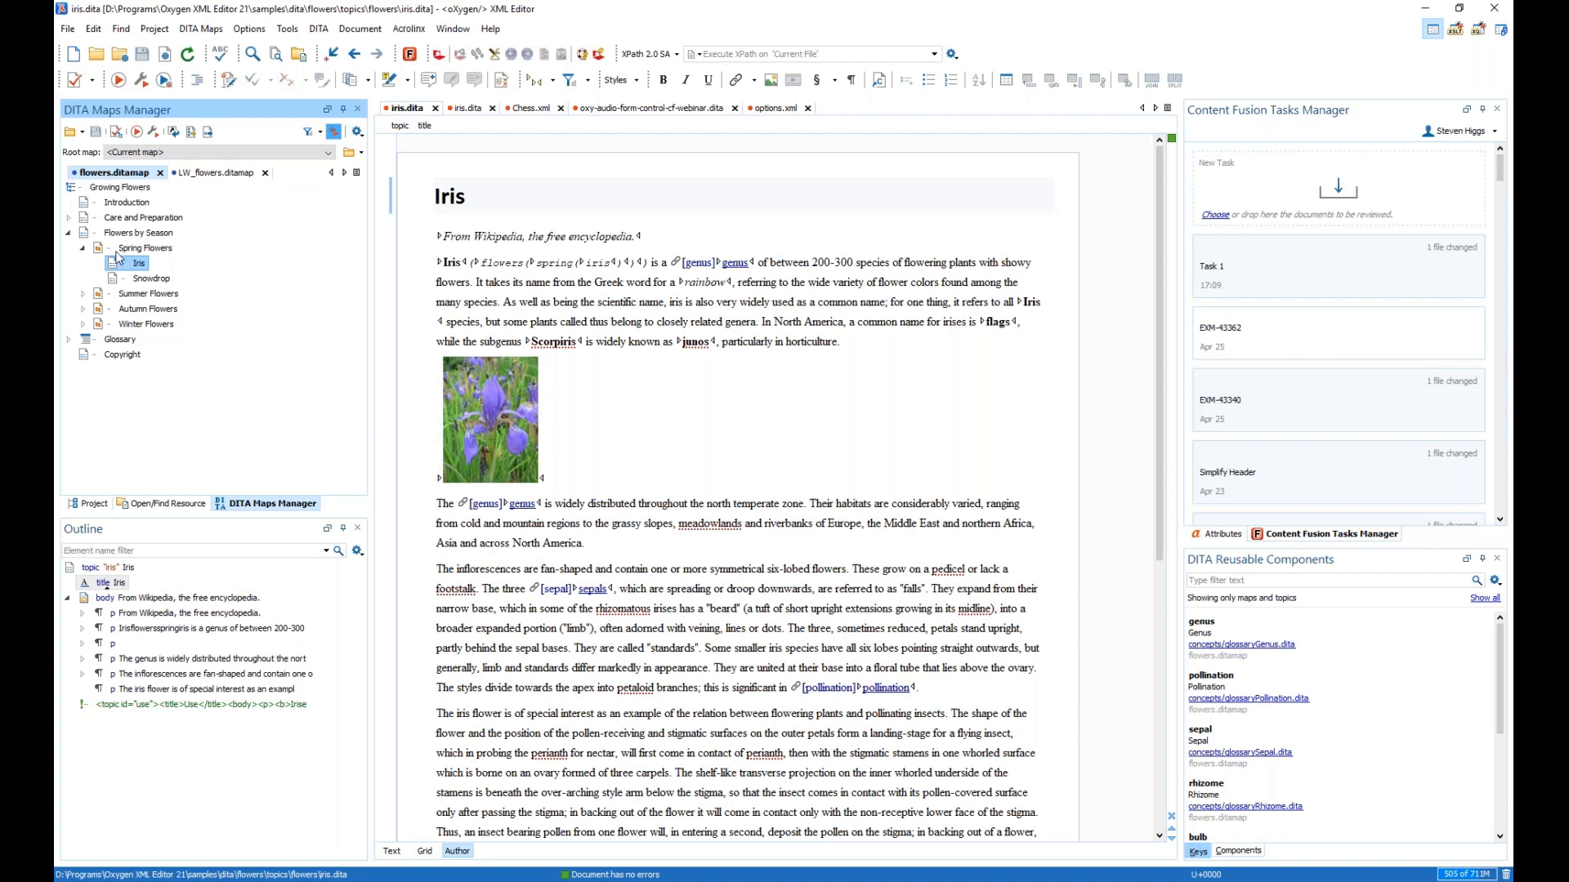
- Drag the Iris topic into a new review task, give it the summary 'Task 1', and upload it
drag(136, 265, 1338, 192)
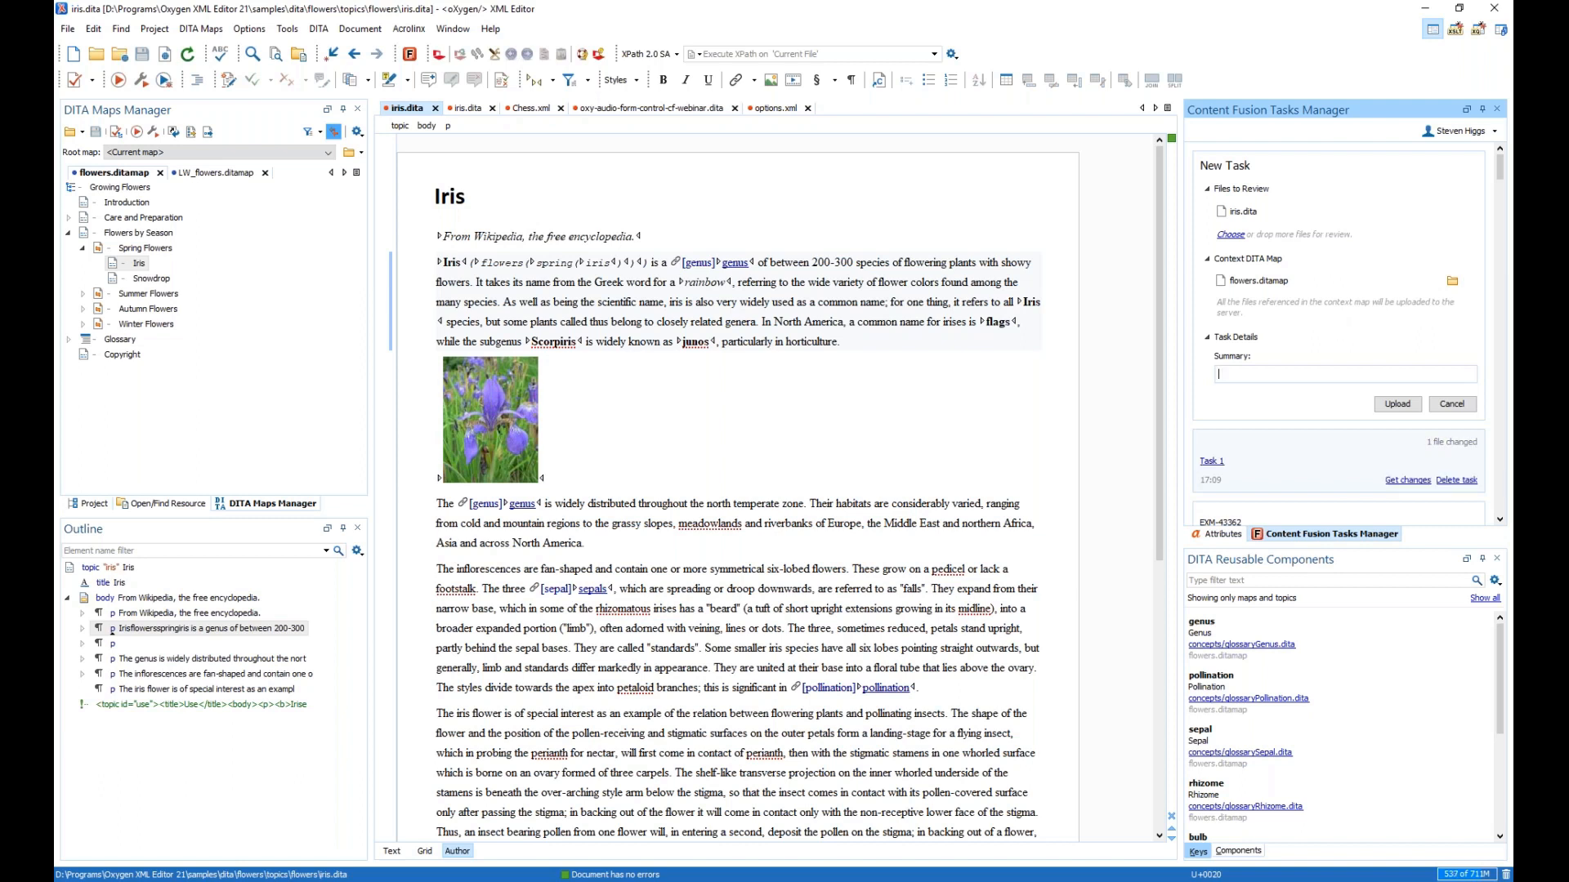
text(Task 1)
click(1385, 403)
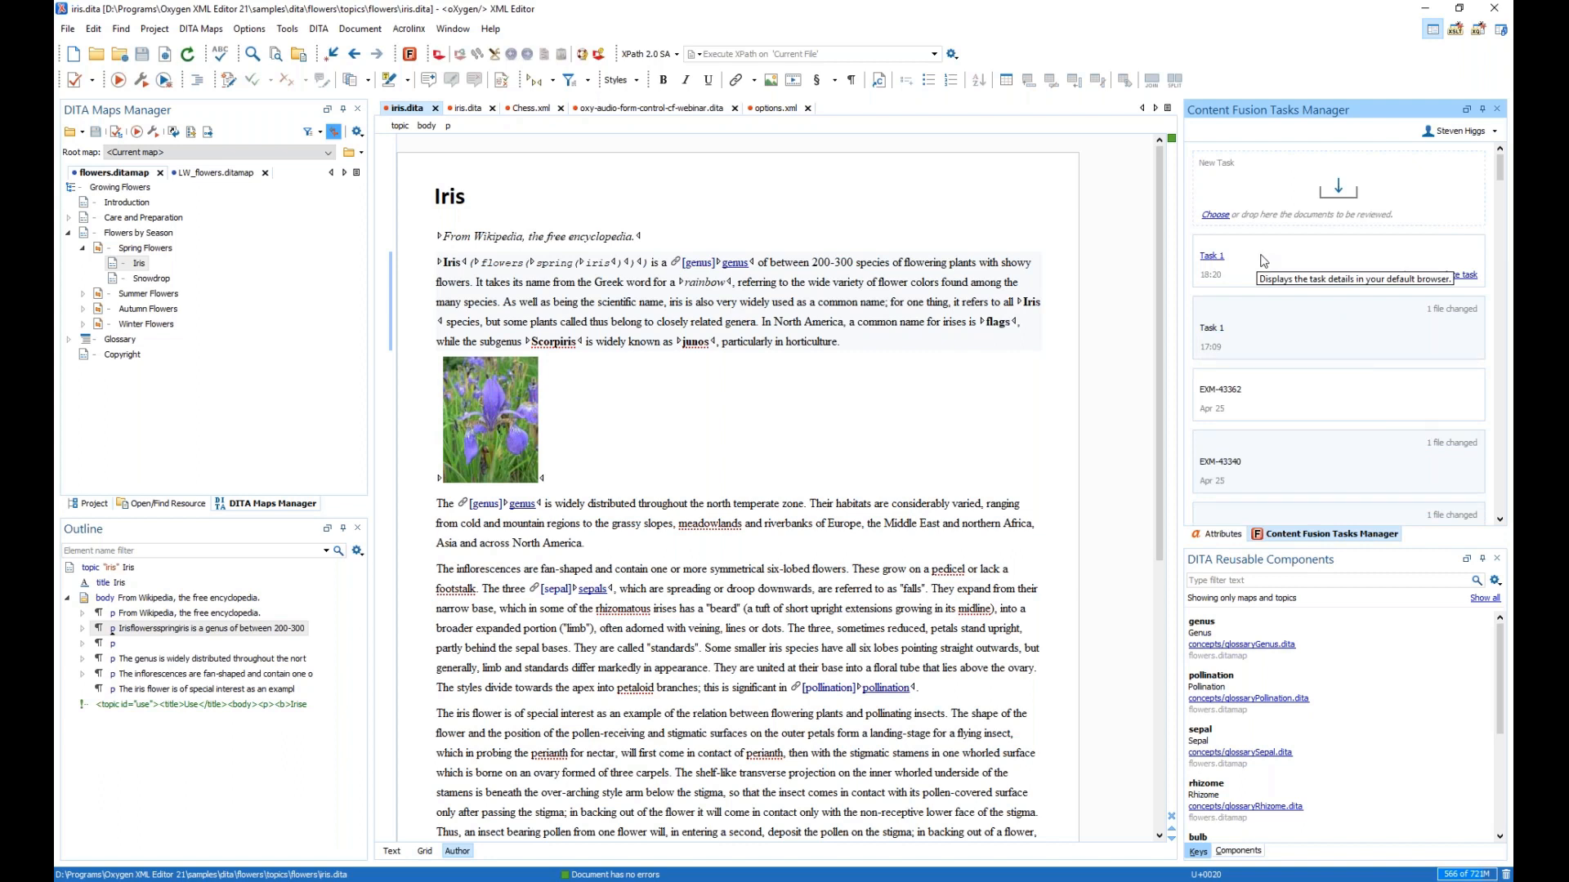
- Copy the Task 1 link, then bring up the account menu in the Content Fusion browser window
right_click(1263, 260)
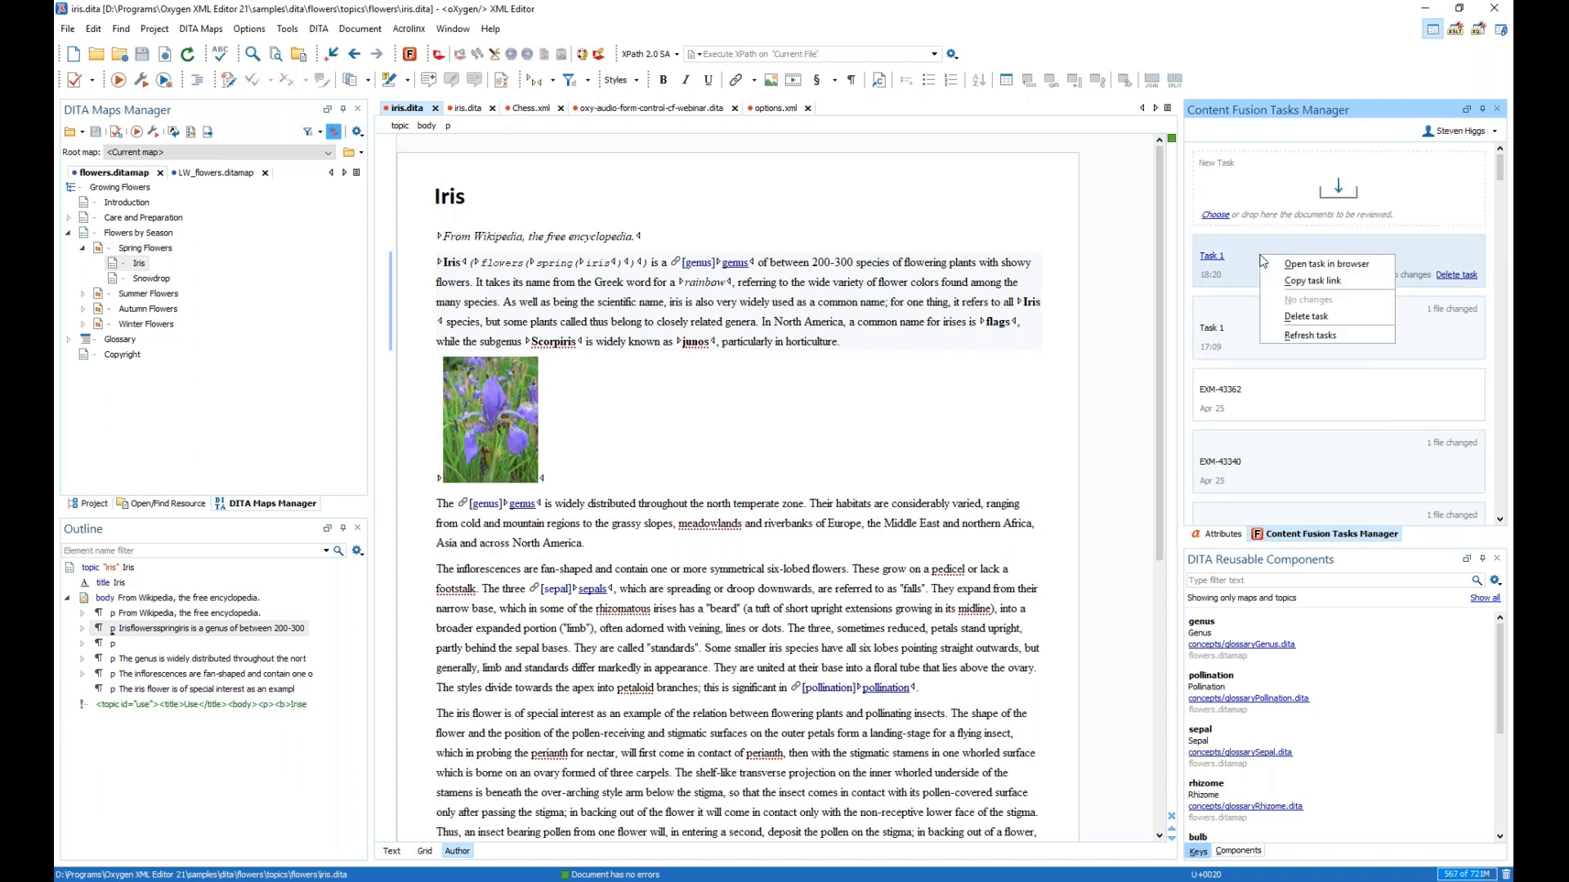
click(1318, 282)
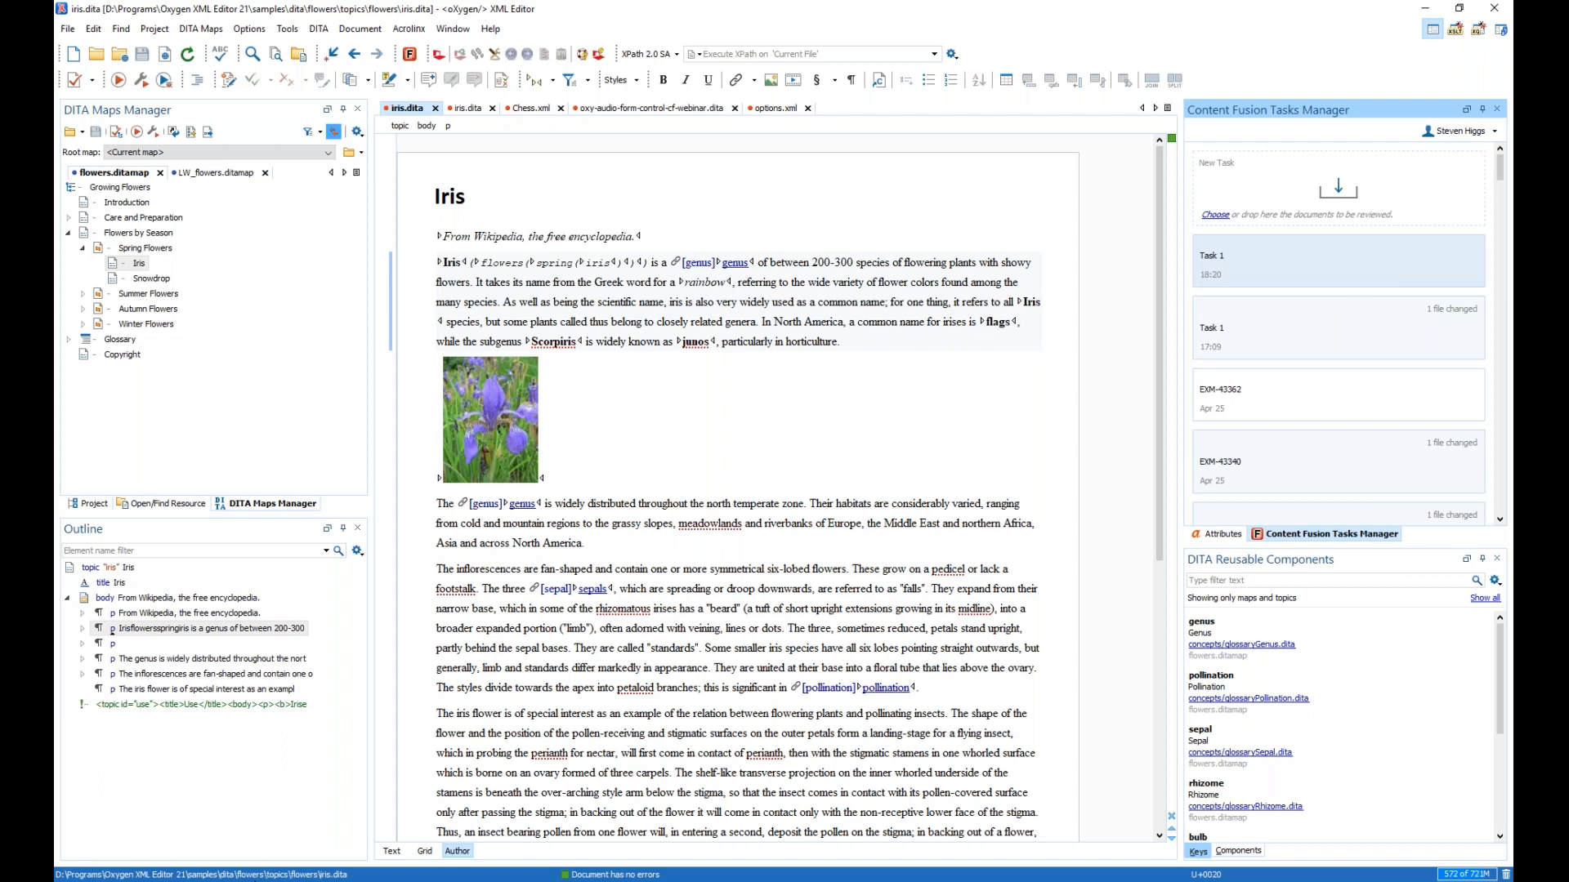
mouse_move(258, 880)
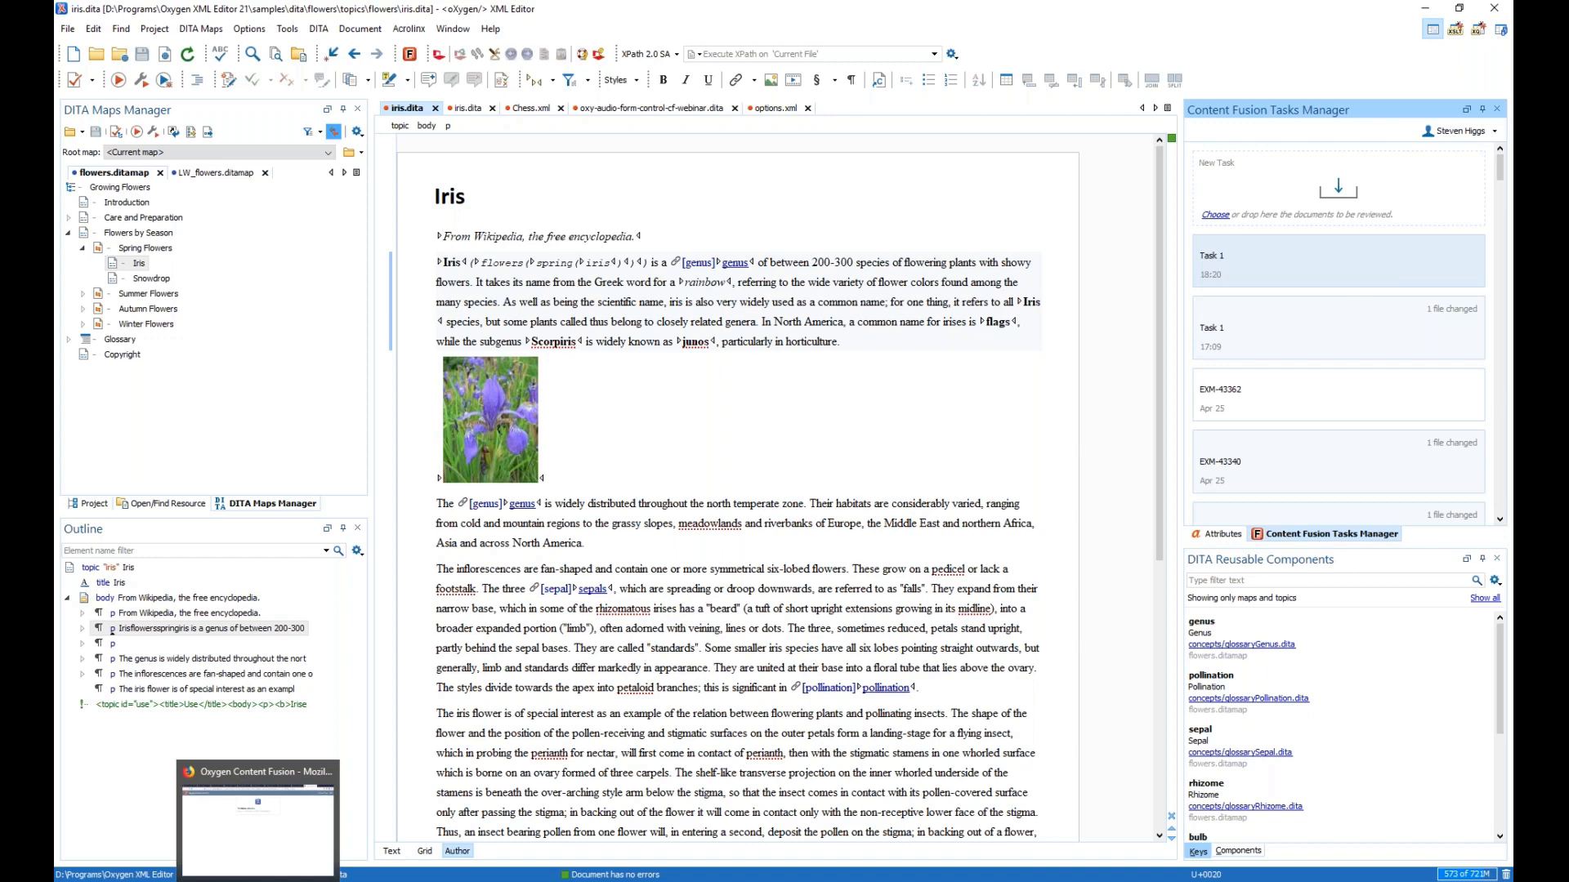
click(258, 817)
click(1420, 85)
- Log out and load the copied Task 1 link in the browser
click(1425, 197)
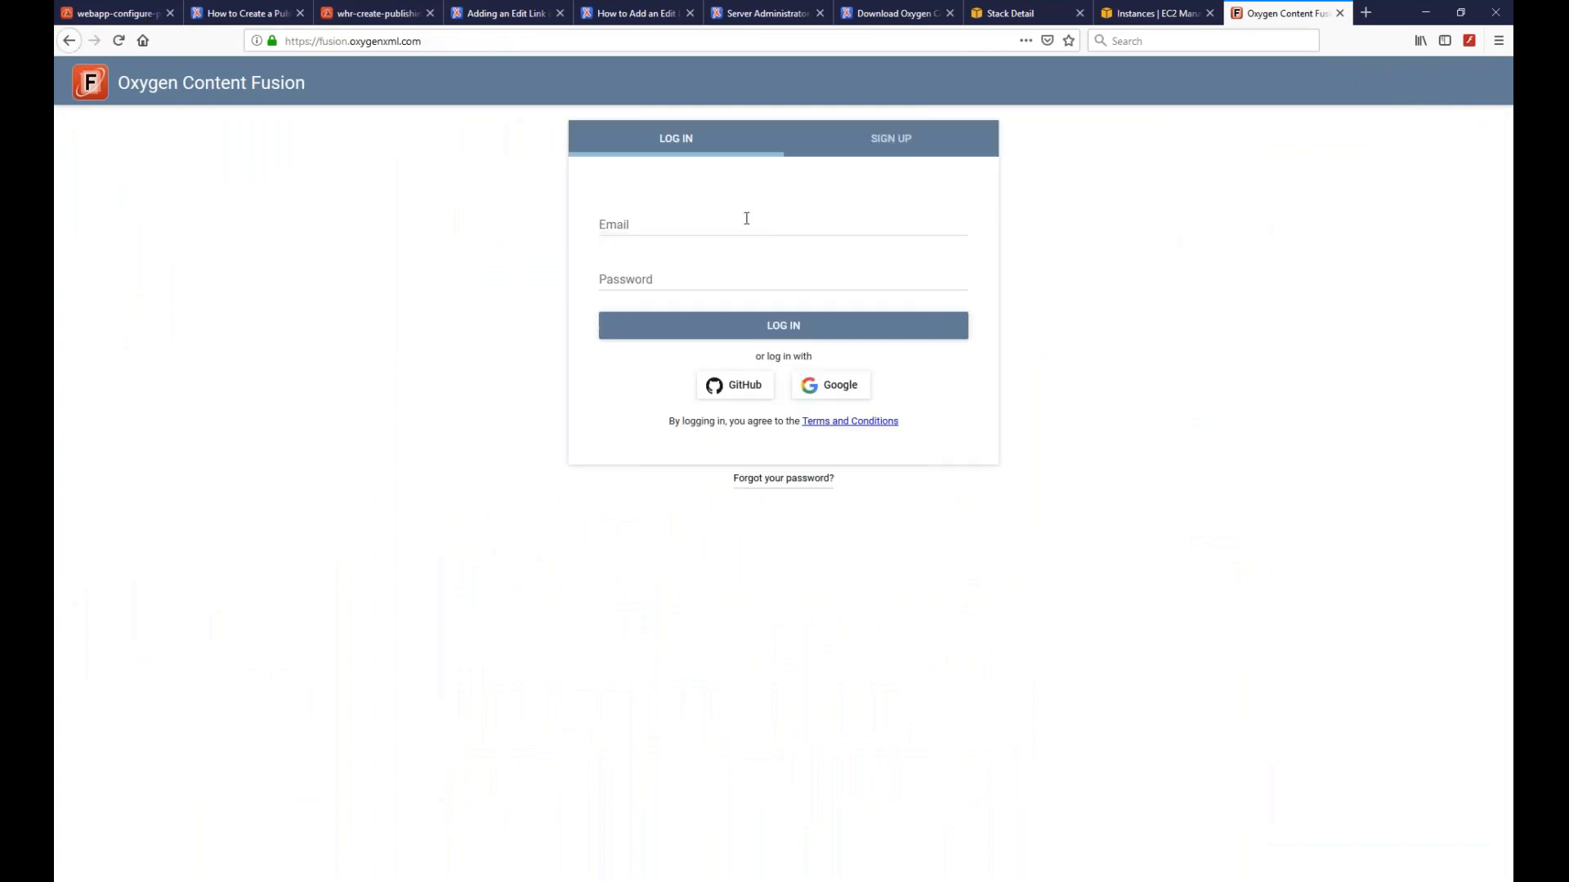
click(648, 45)
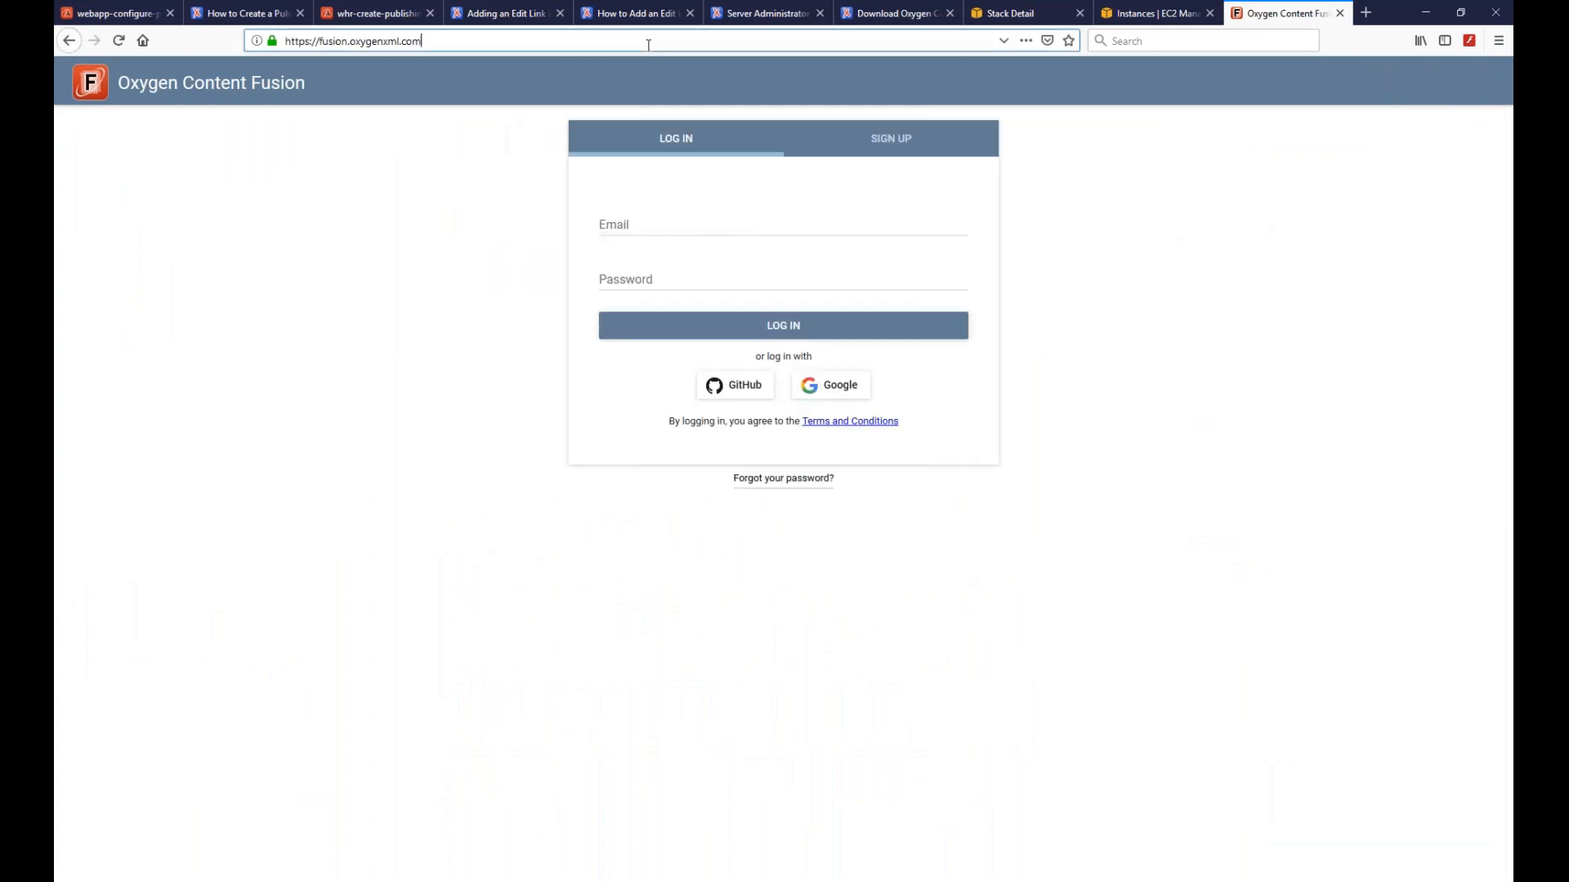
key(ctrl+v)
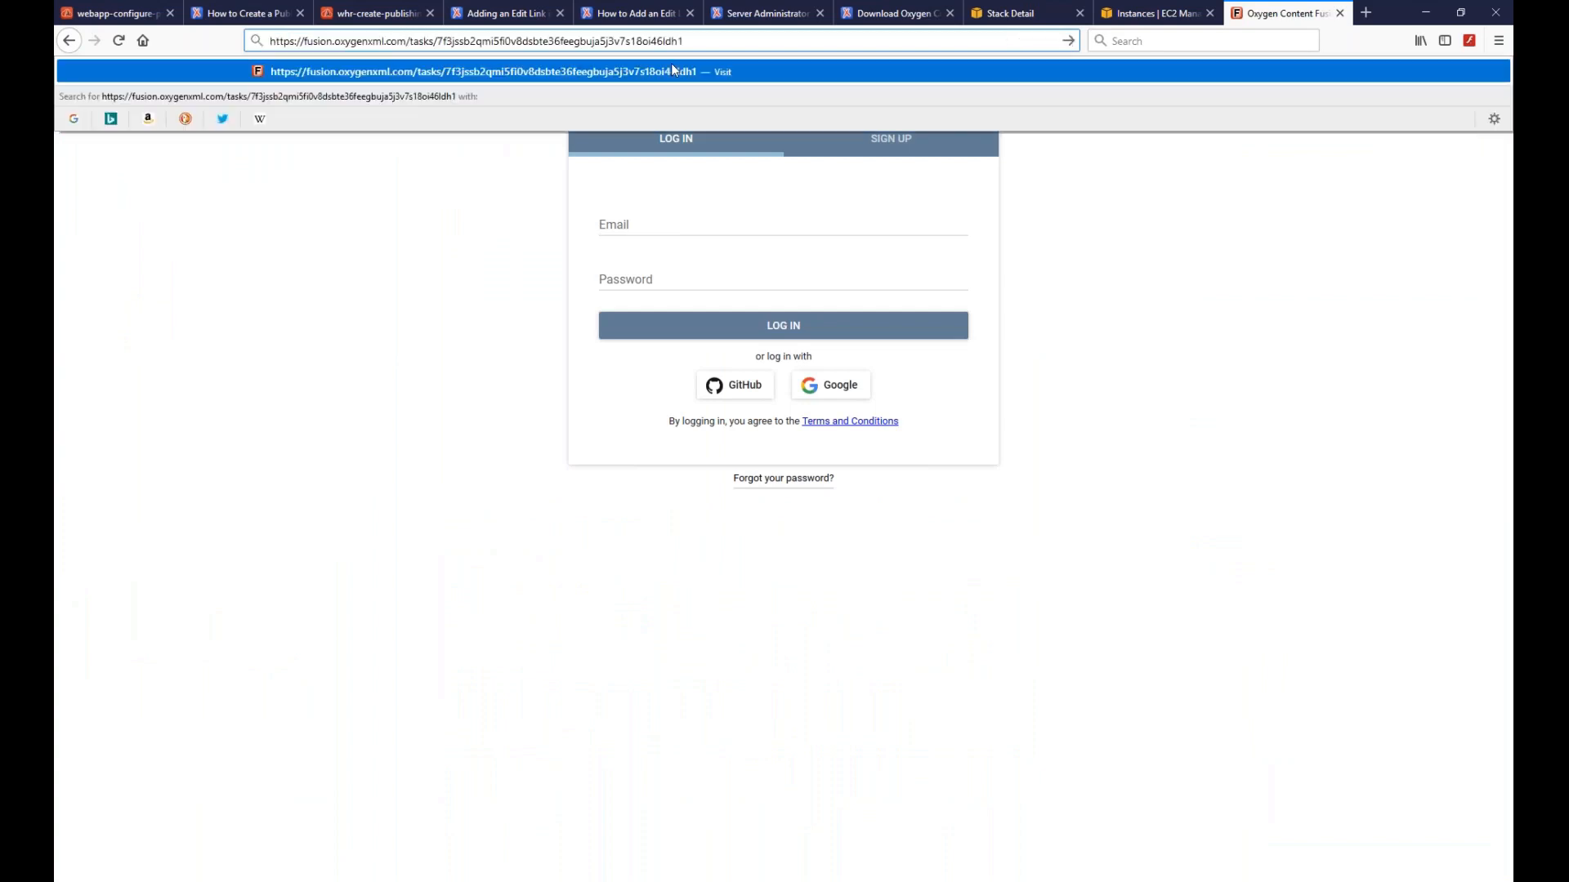
key(Return)
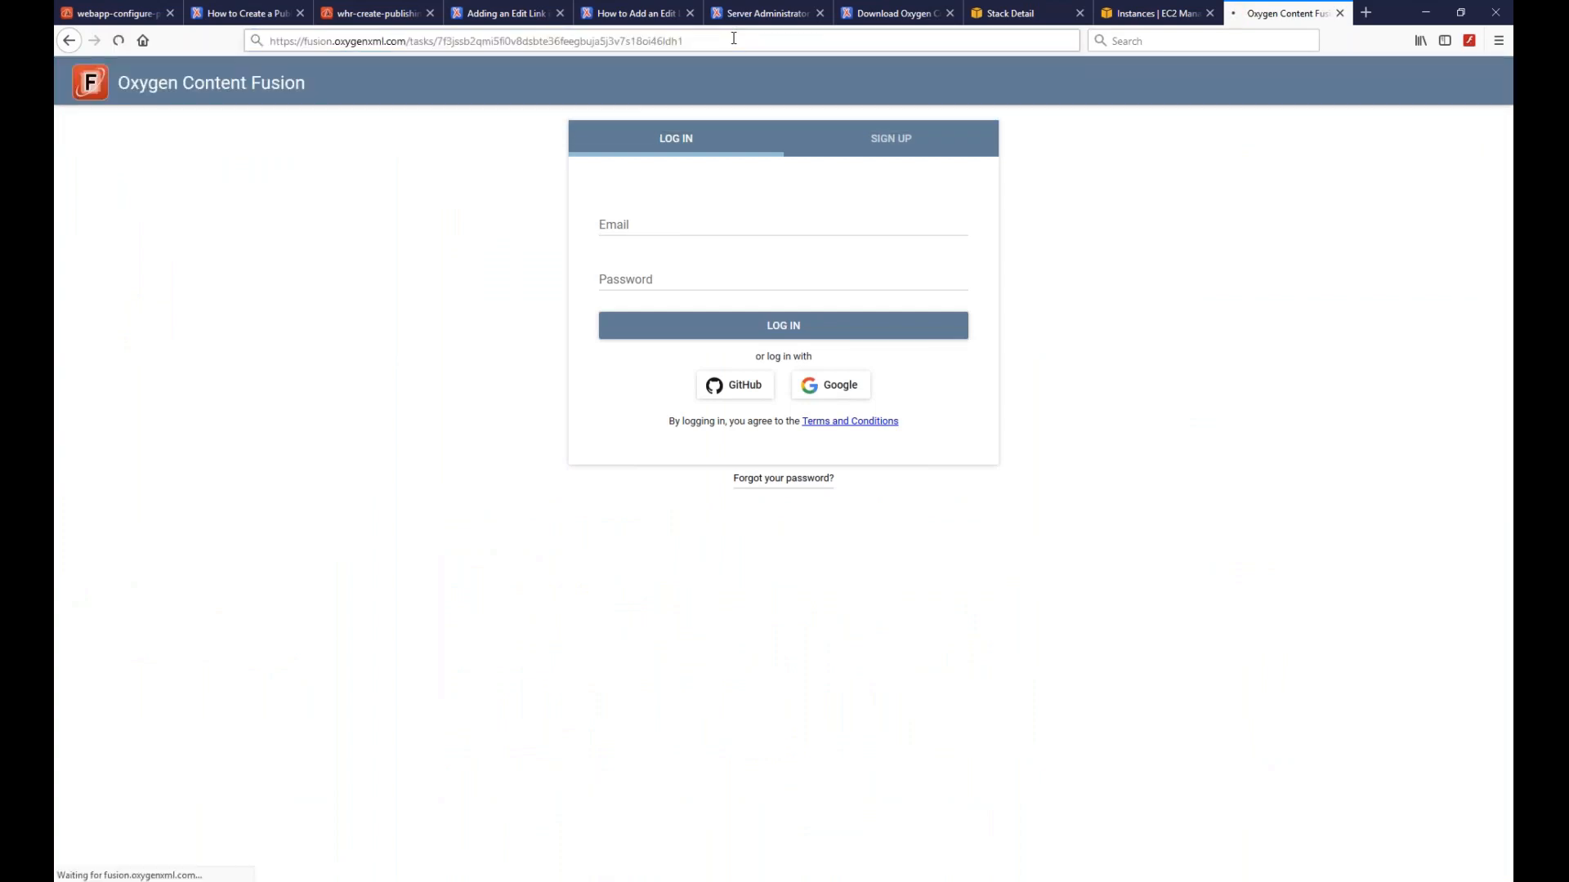
- Sign in with the saved reviewer account to reach the Task 1 review page
click(690, 255)
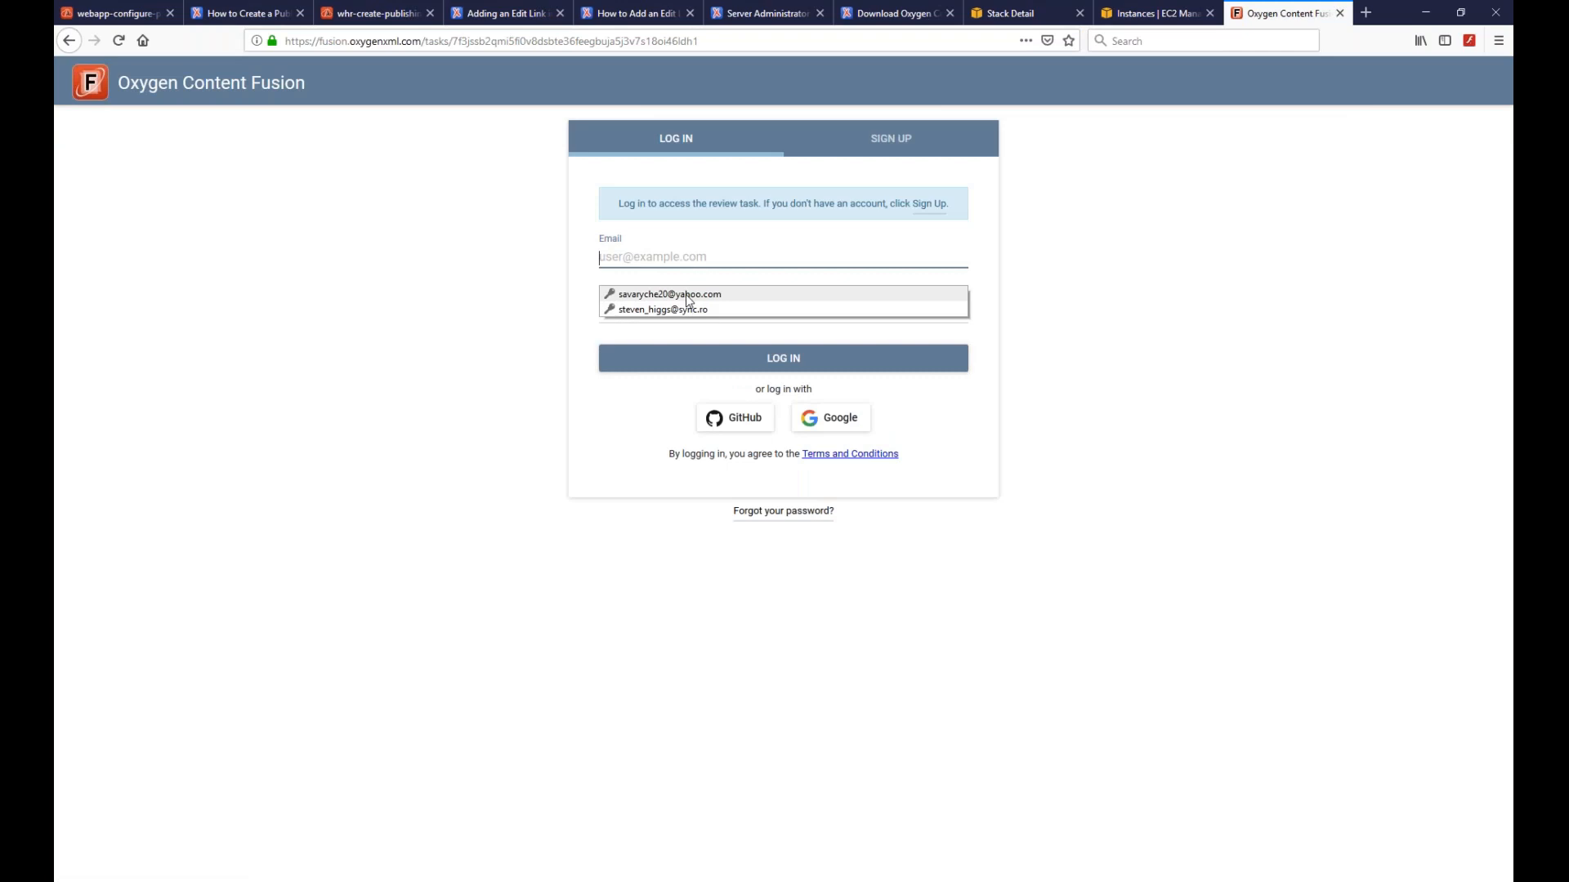
click(684, 294)
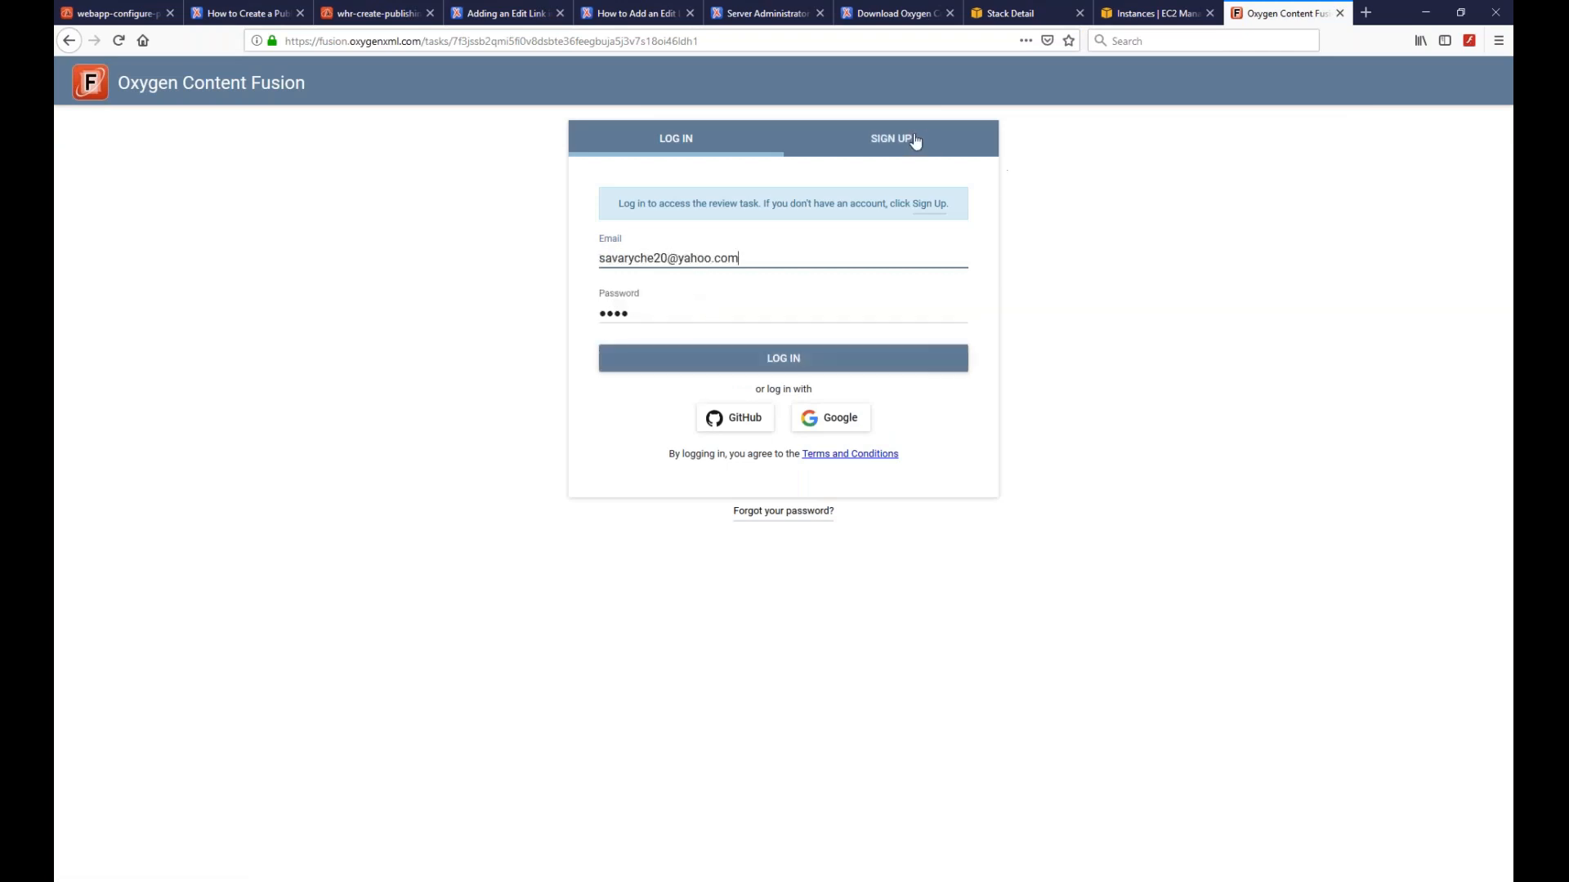
click(733, 360)
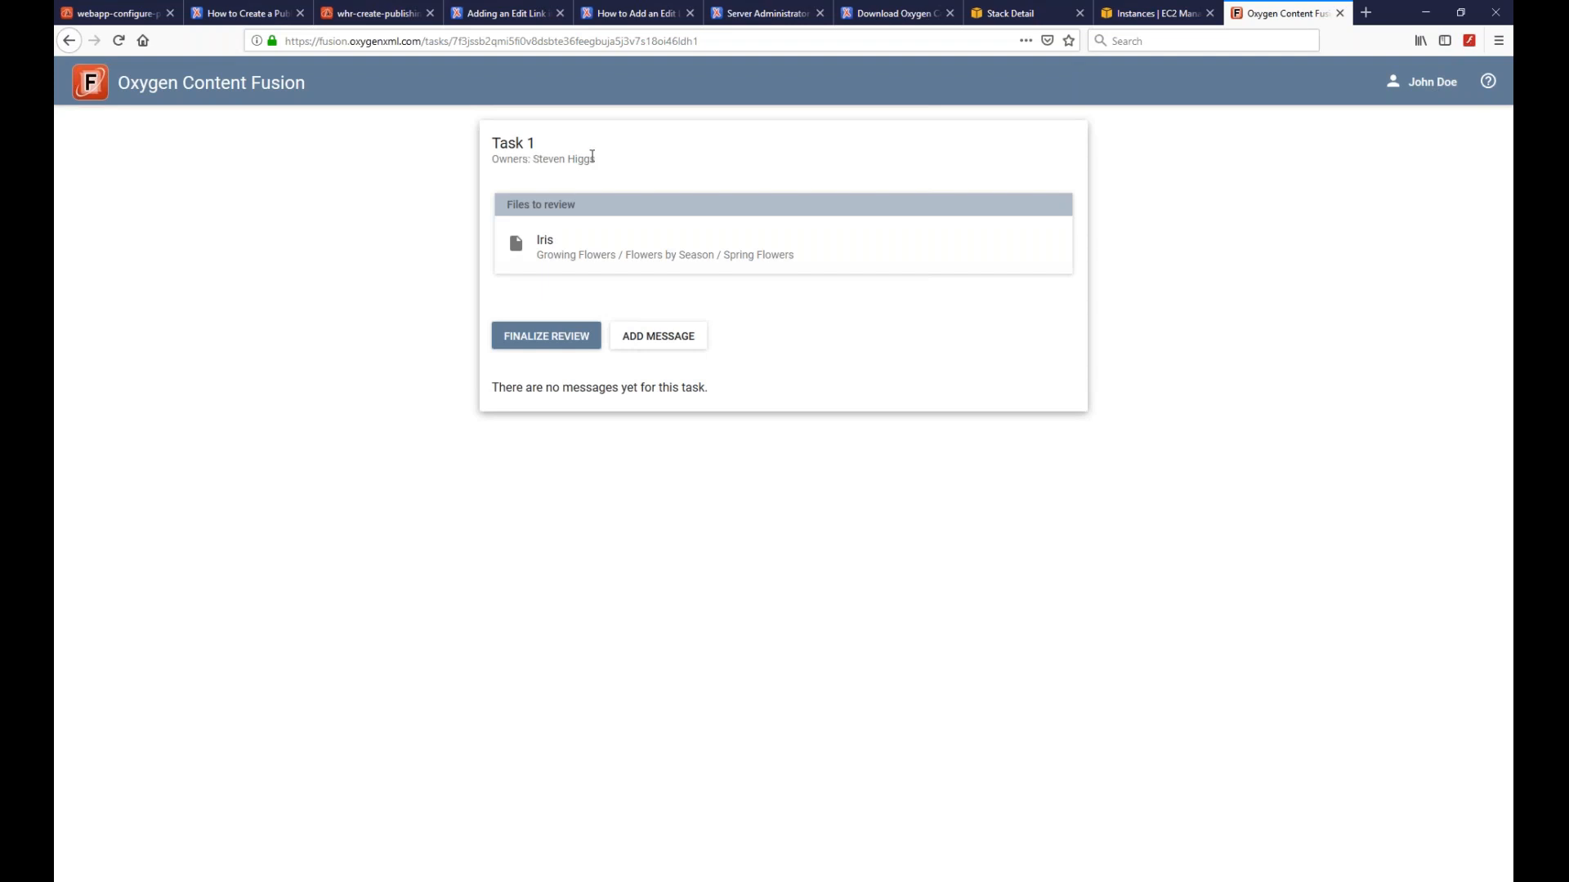
- Open the Iris topic and add the comment 'Test' on its title
click(550, 249)
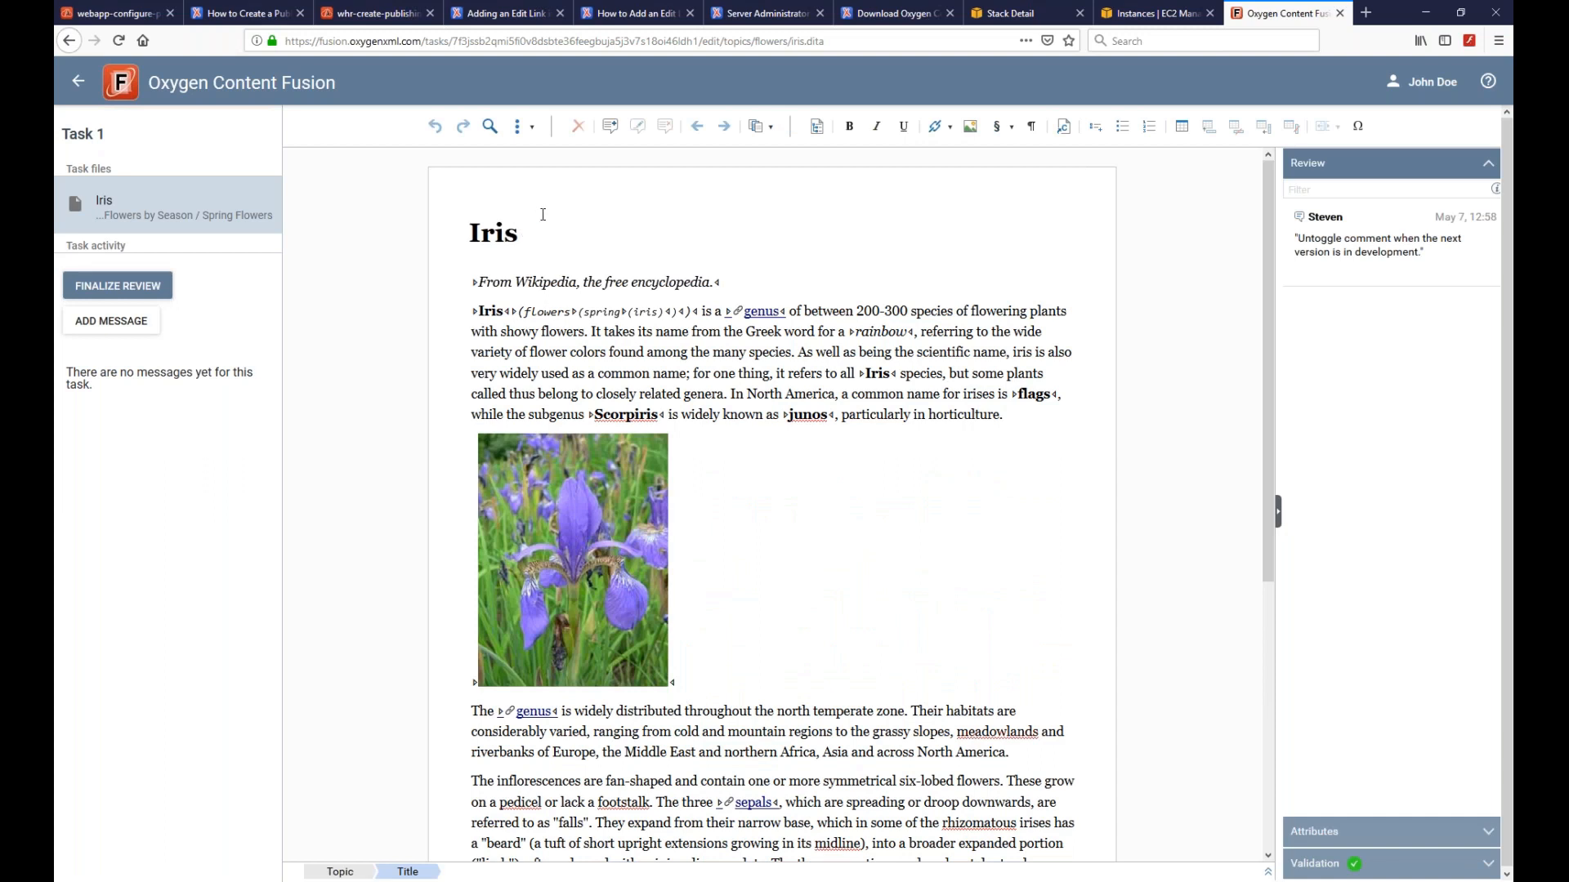
double_click(485, 229)
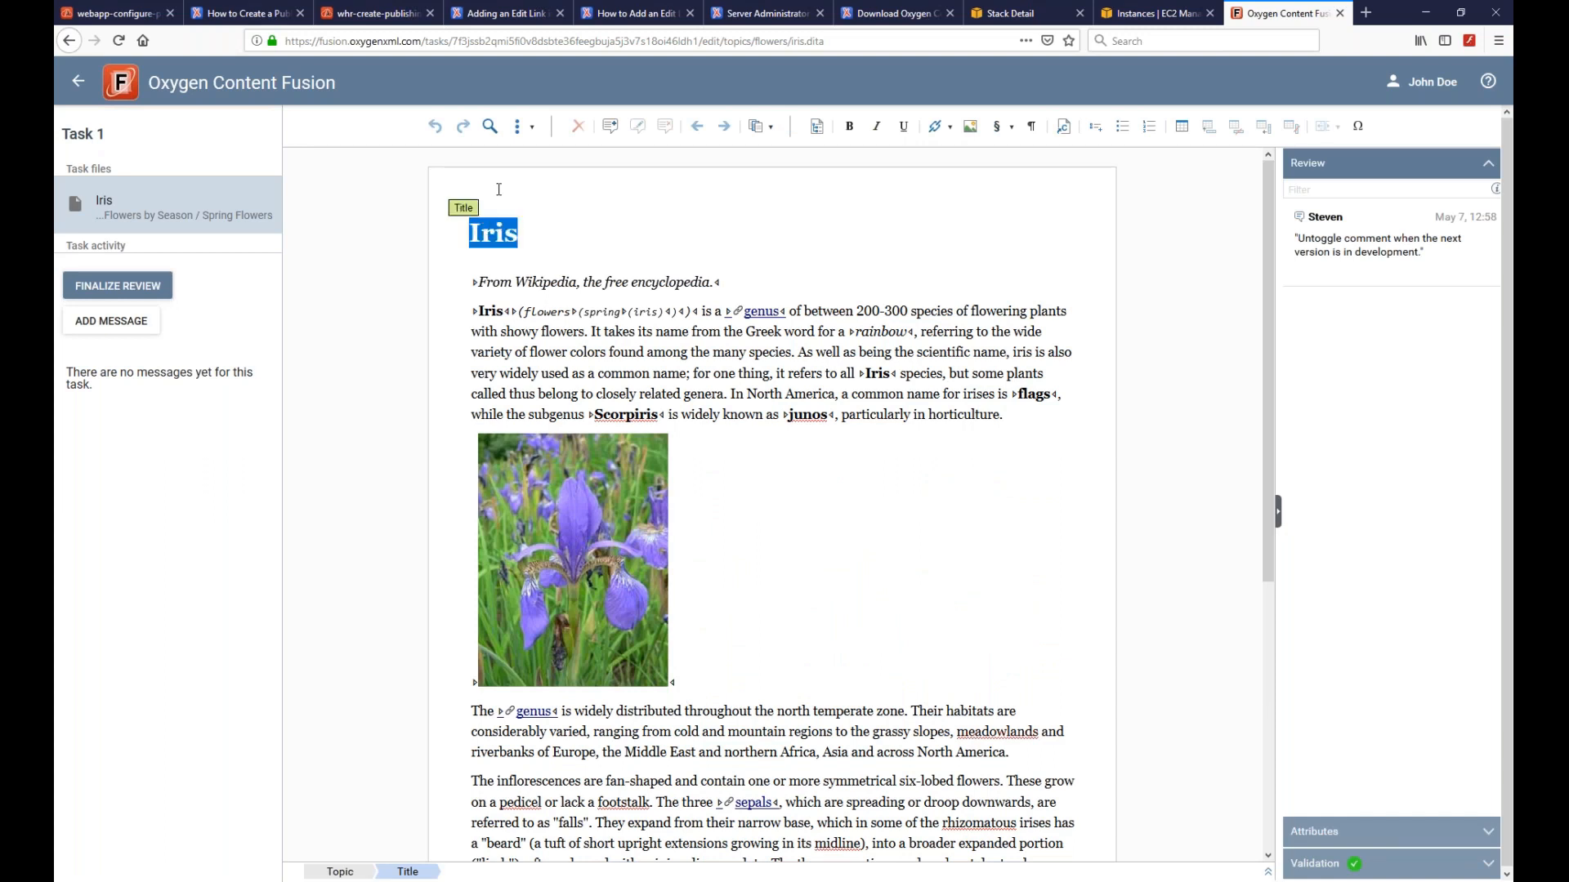
click(611, 125)
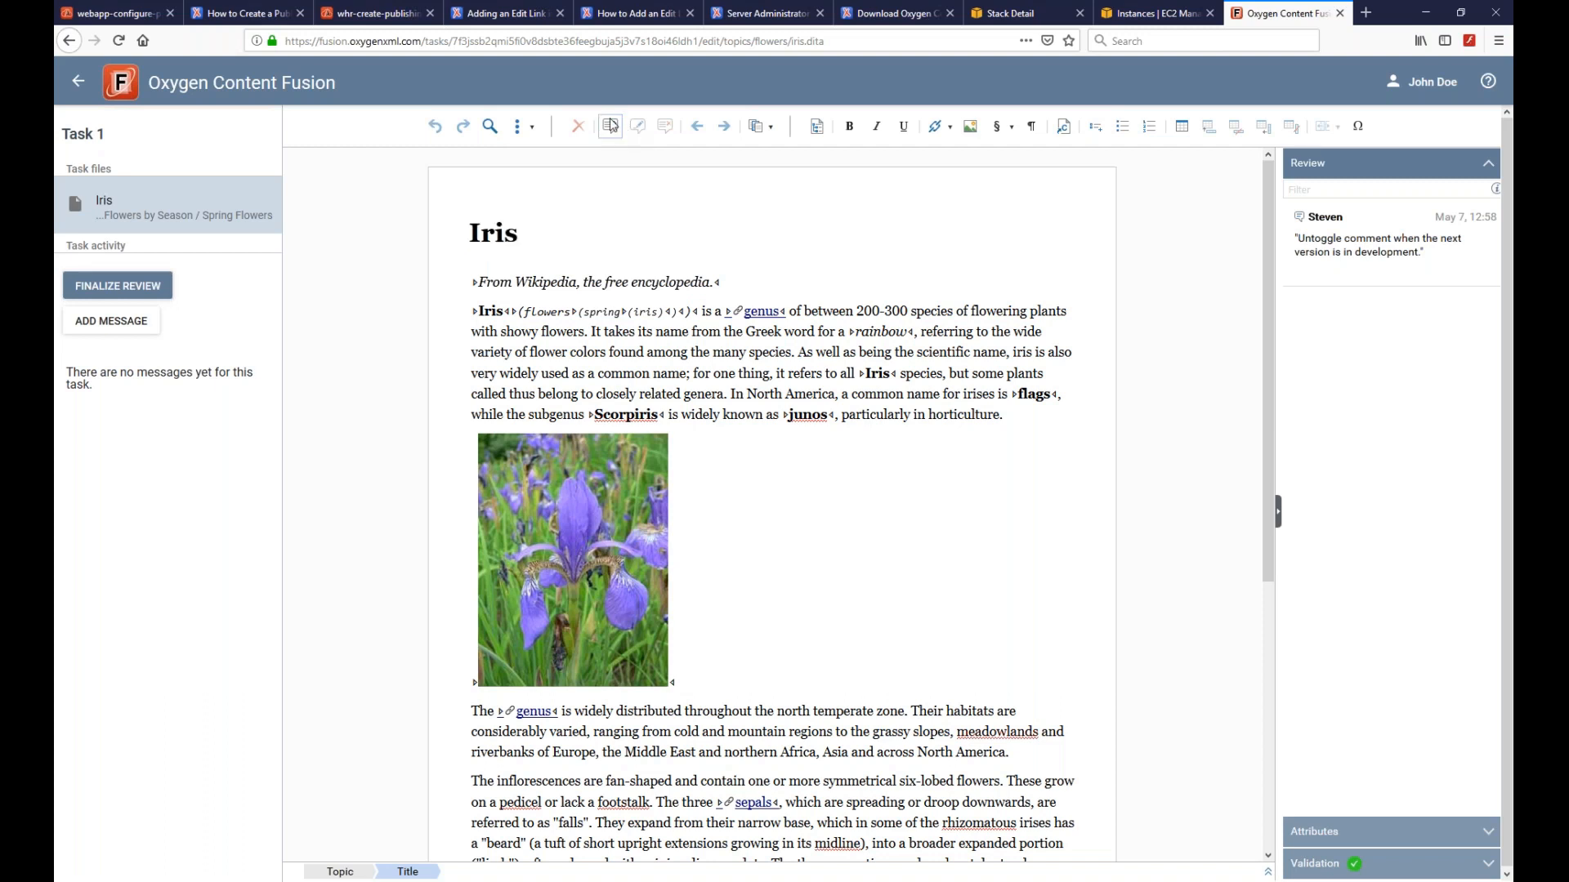
text(Test)
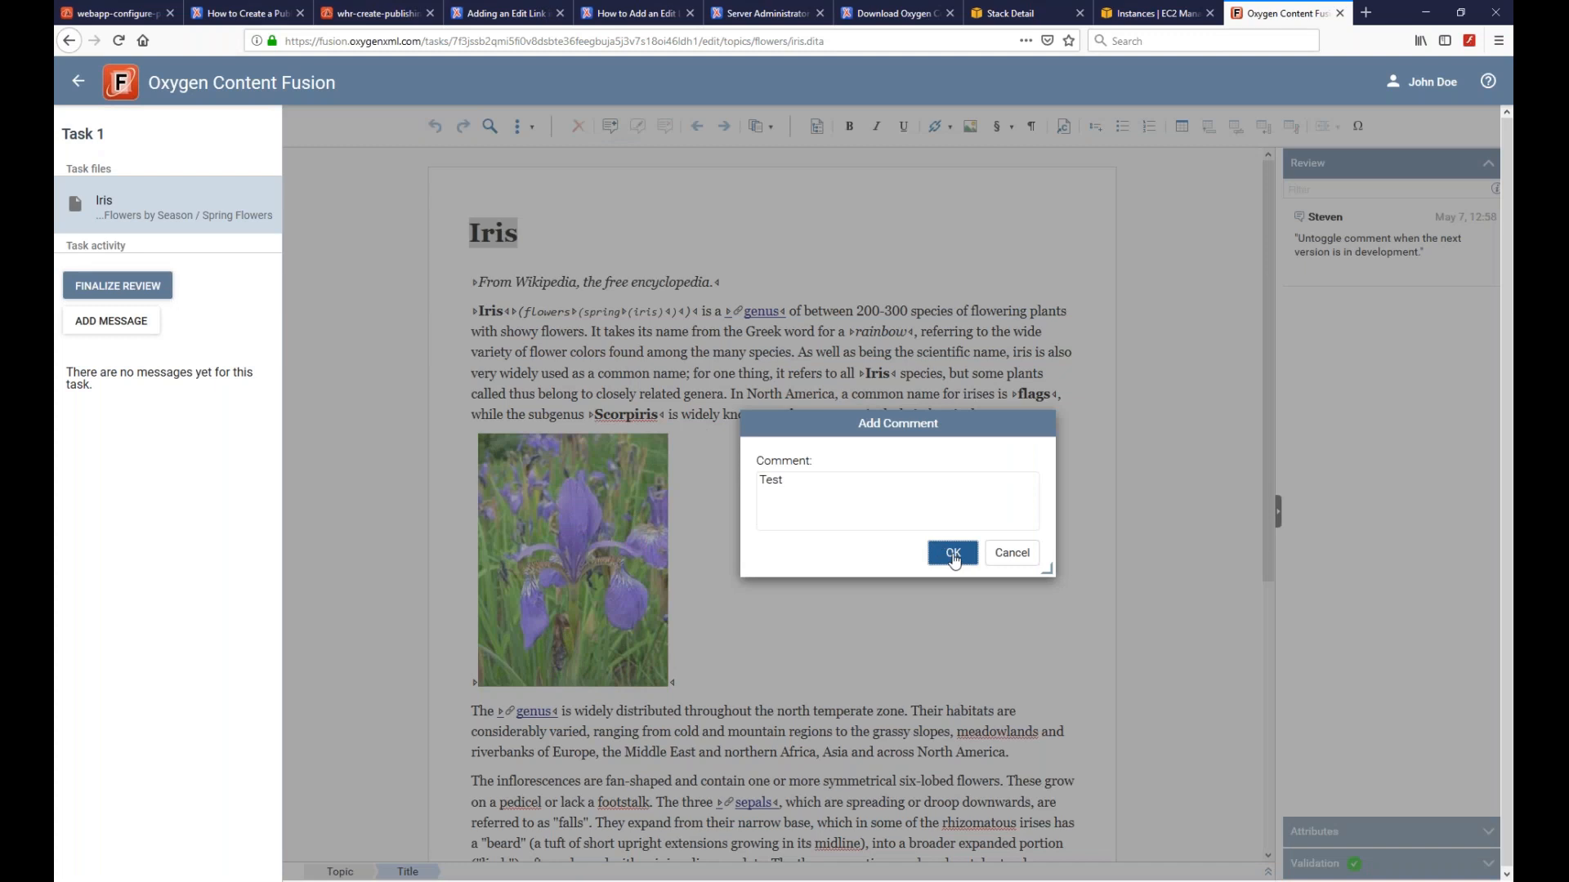
click(952, 556)
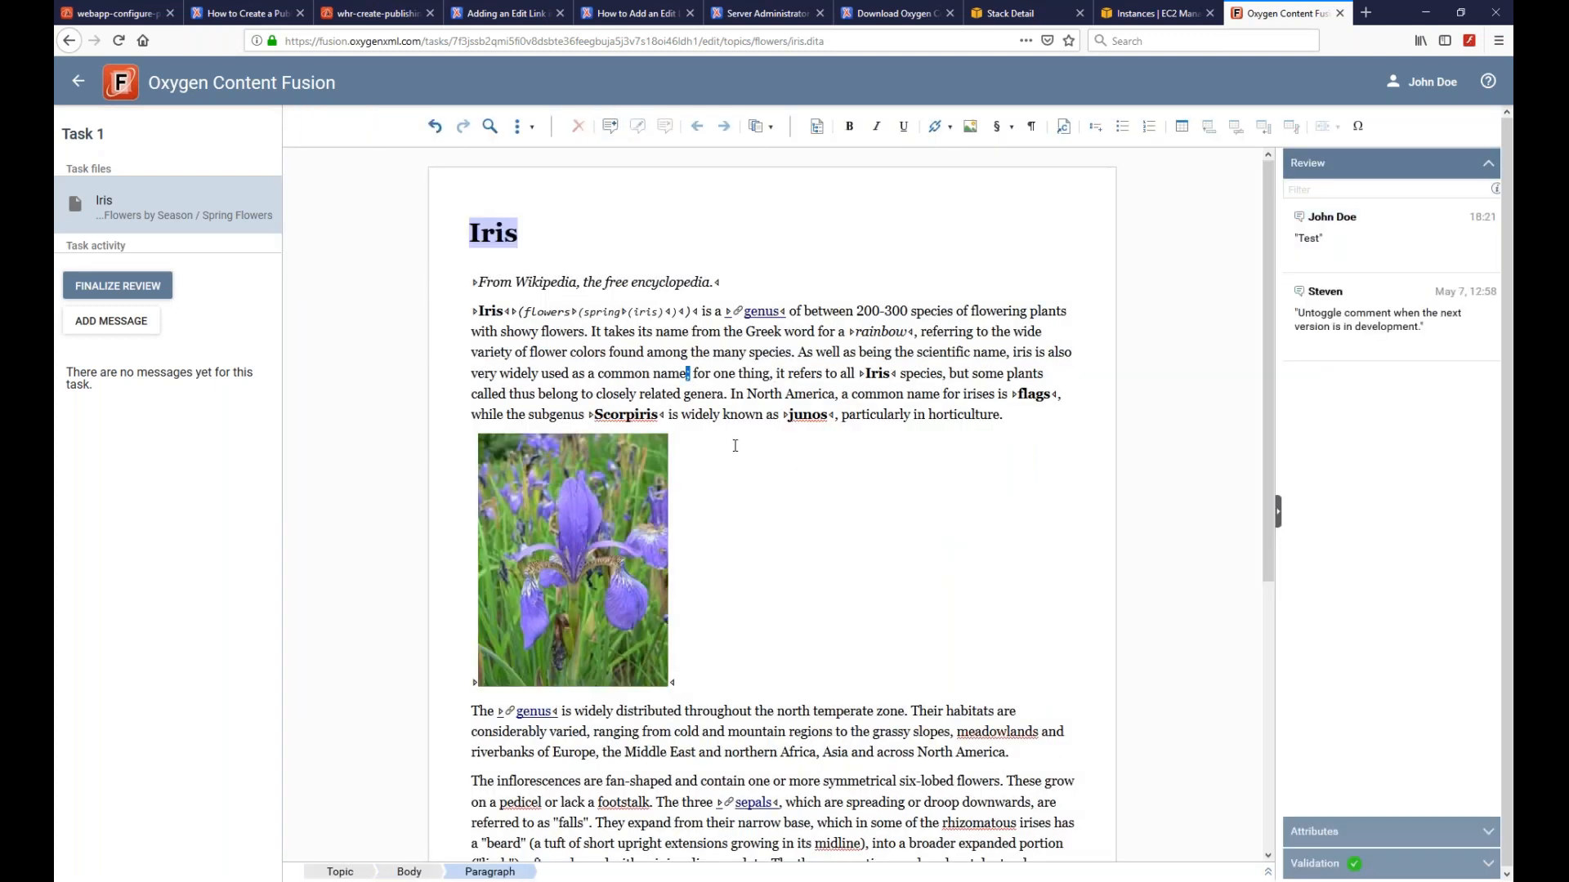
- Change 'name;' to 'name,' and 'for' to 'For' as tracked edits
text(,)
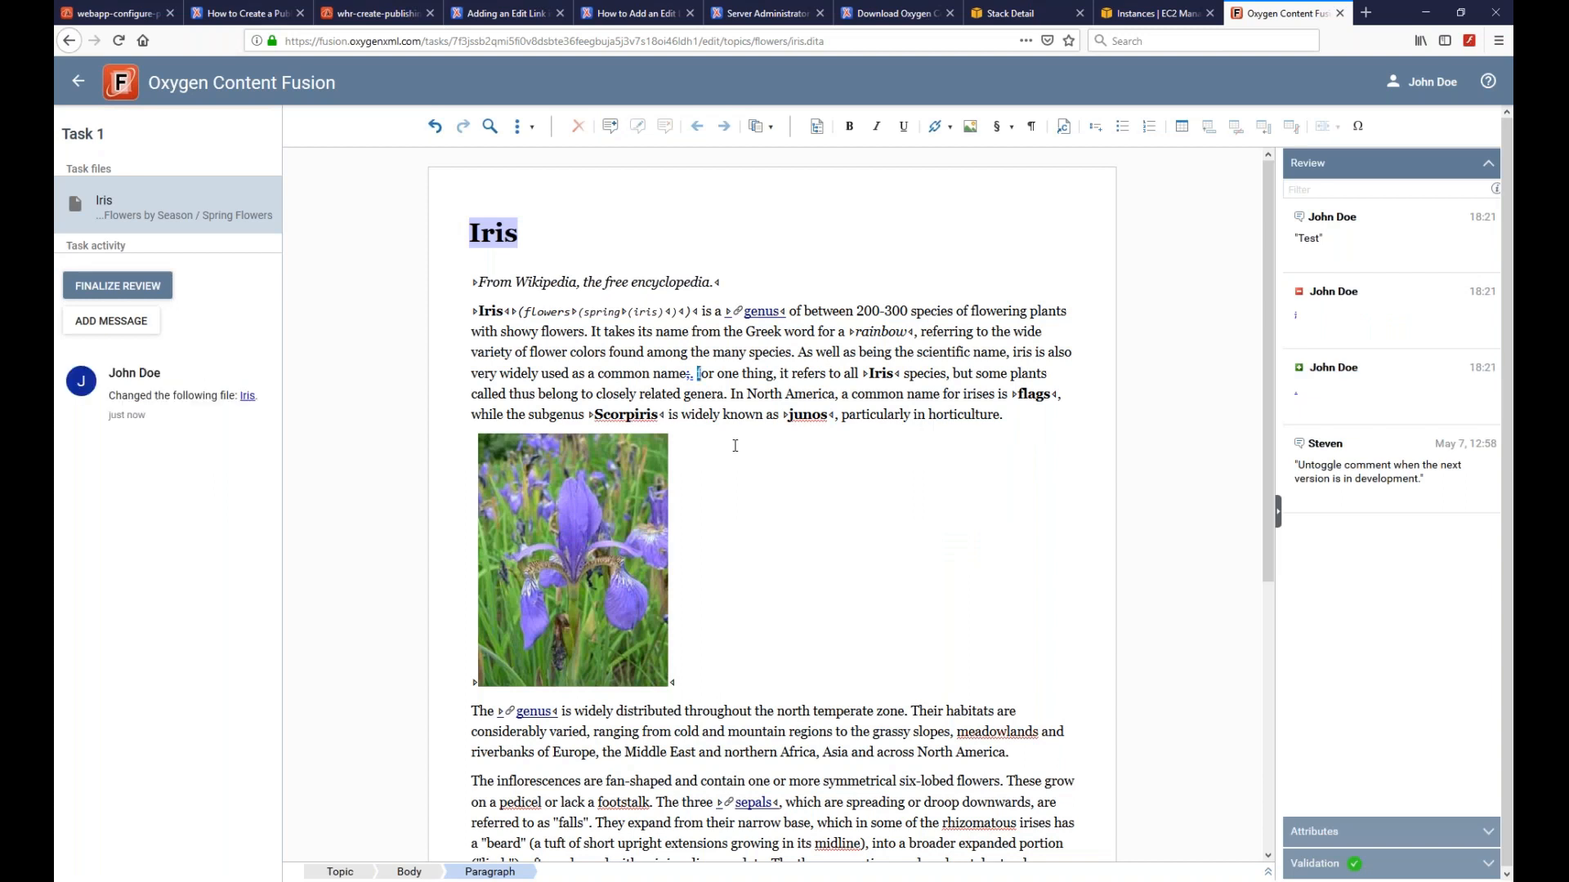
key(ctrl+f)
text(f)
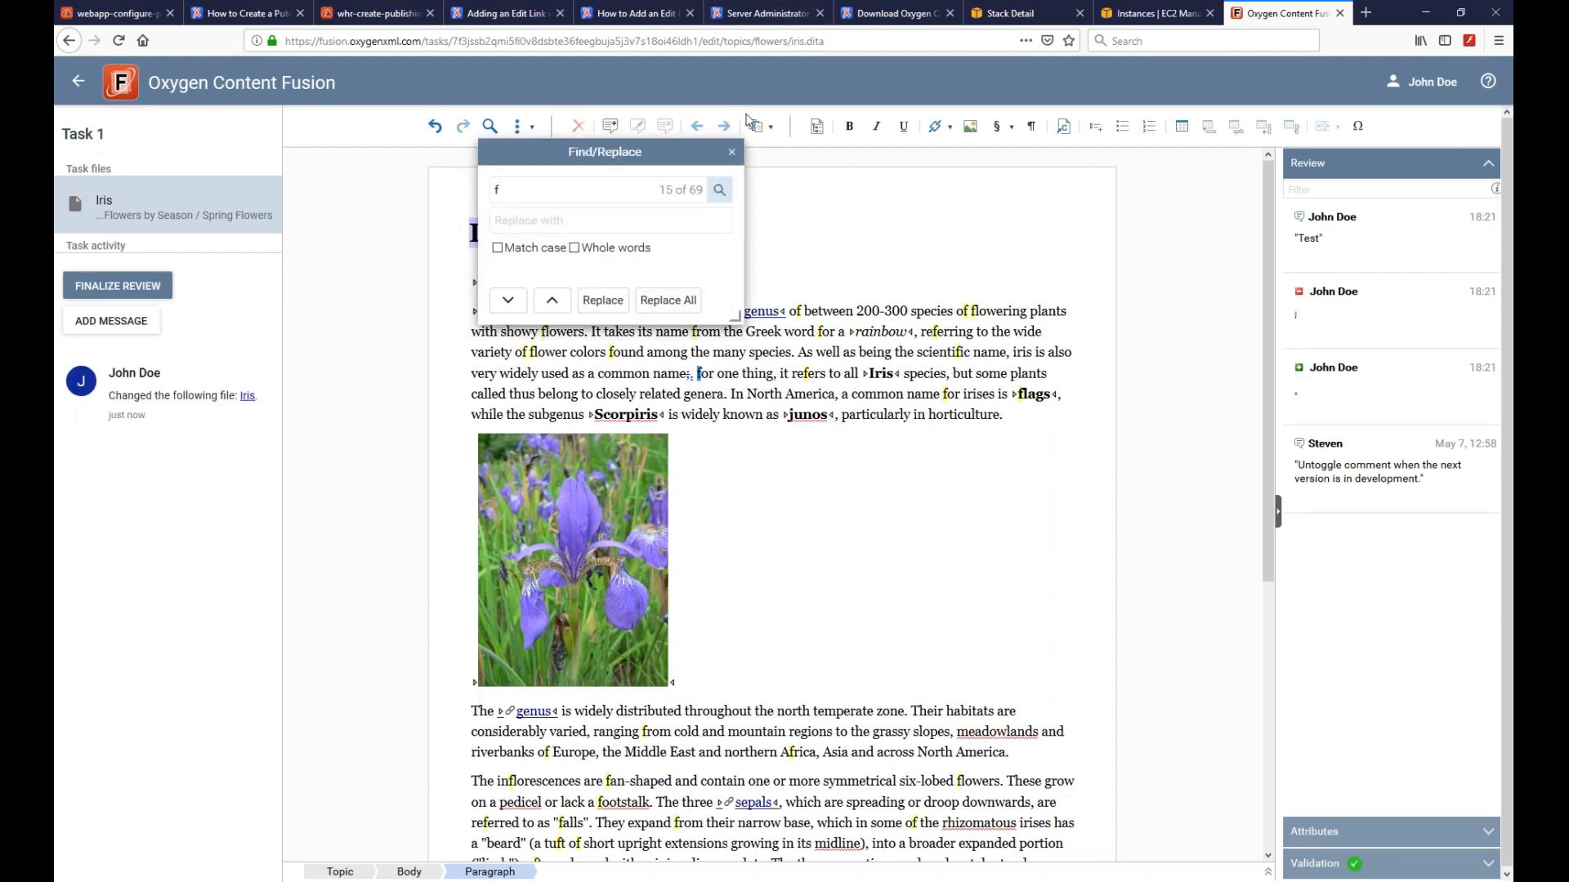
click(728, 155)
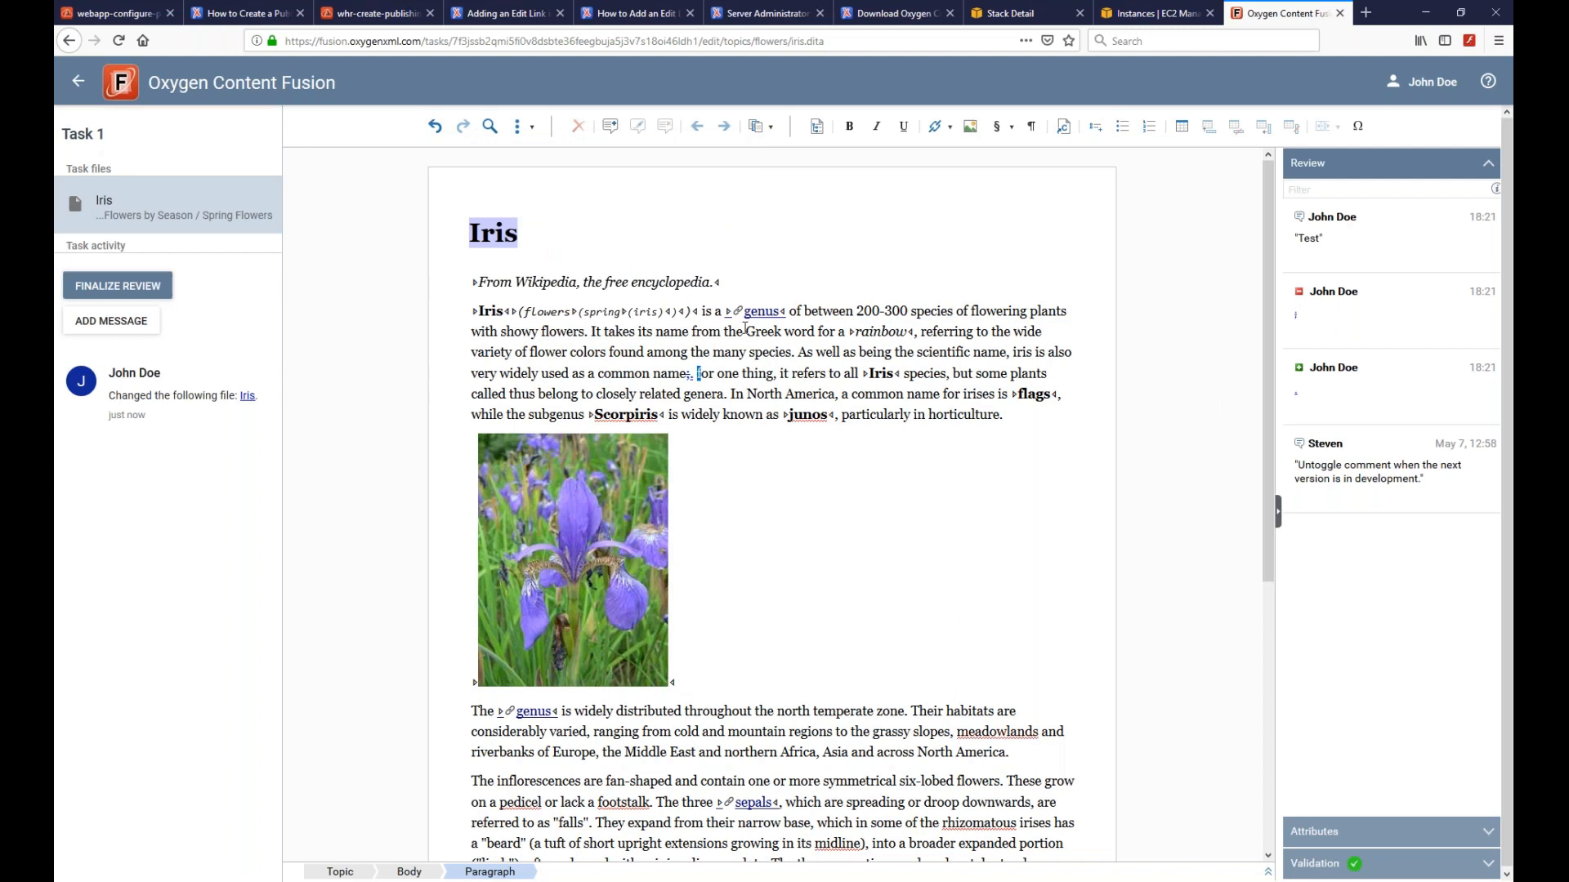
text(F)
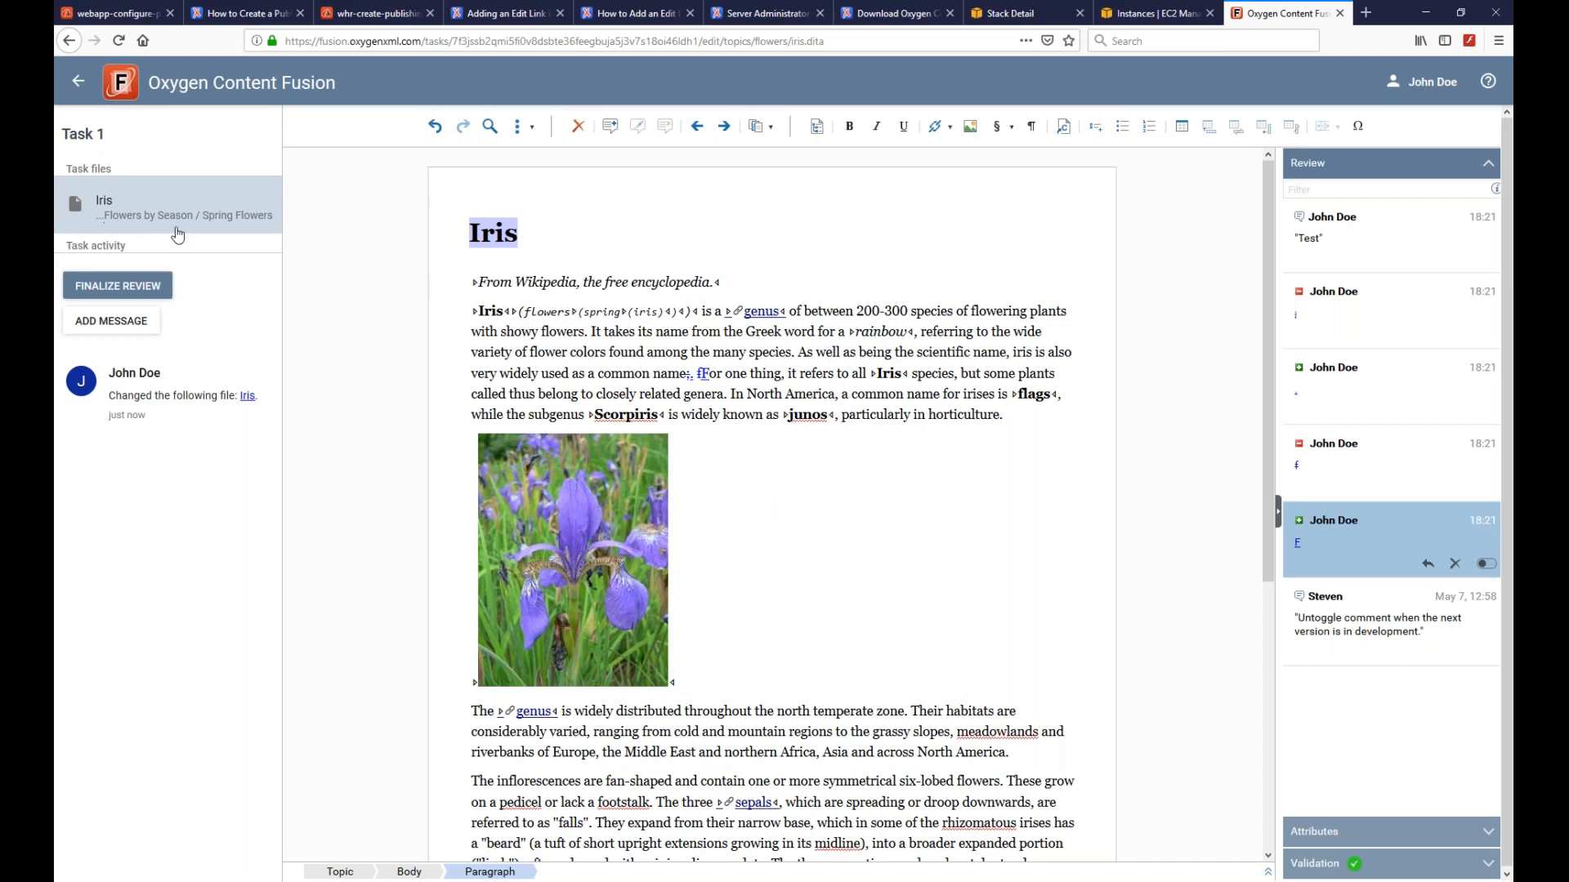
click(104, 325)
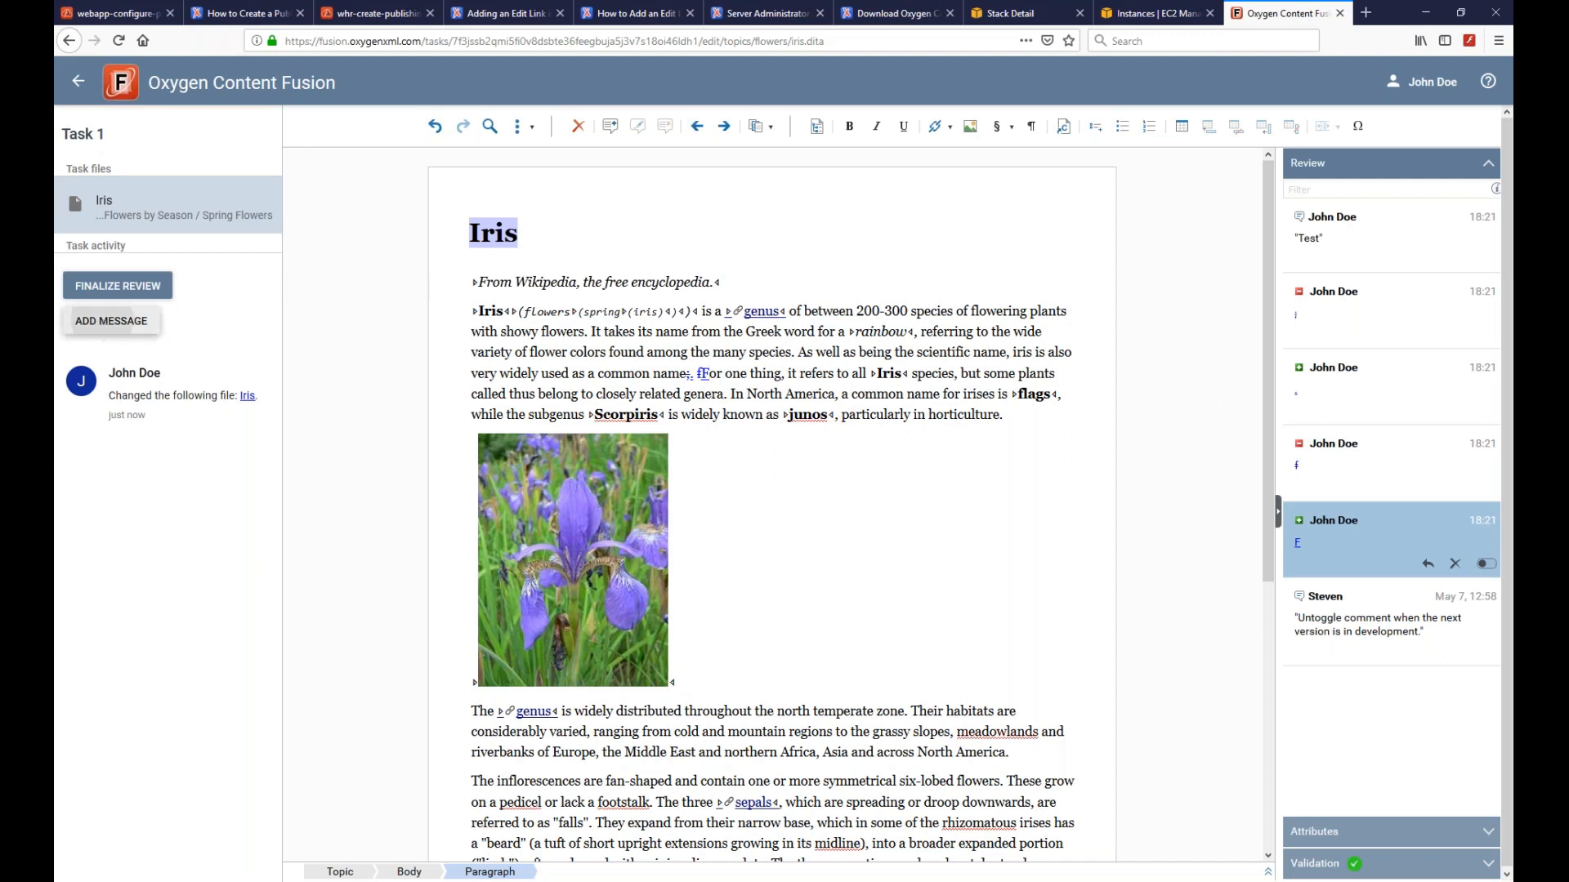
- Post 'Hello' to the Task 1 activity, glance at the XML editor, and return to the browser
text(Hello)
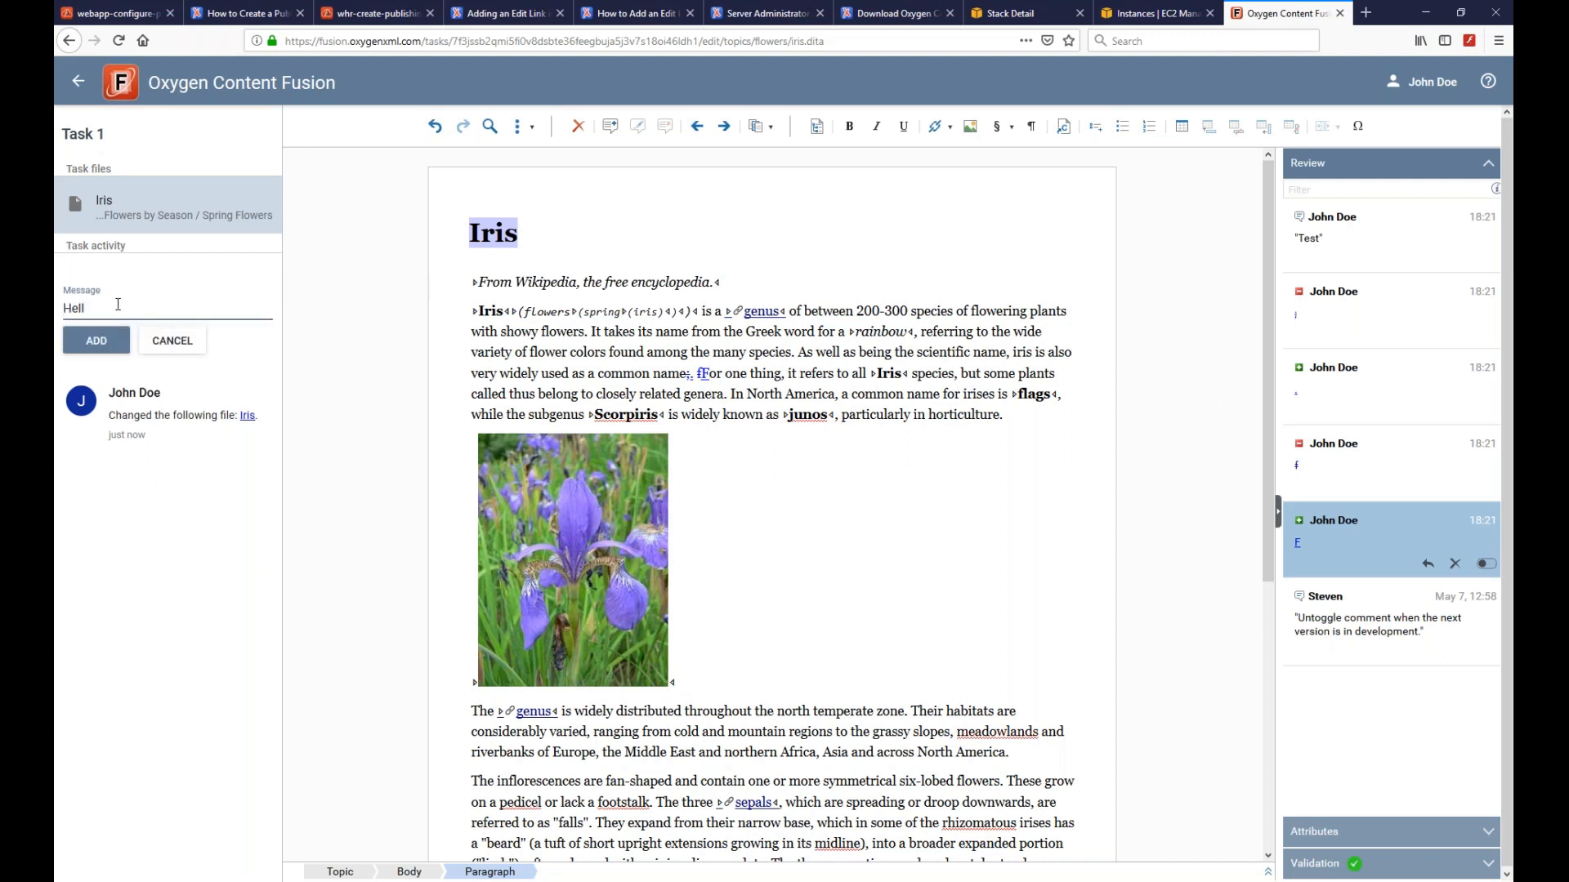
click(115, 329)
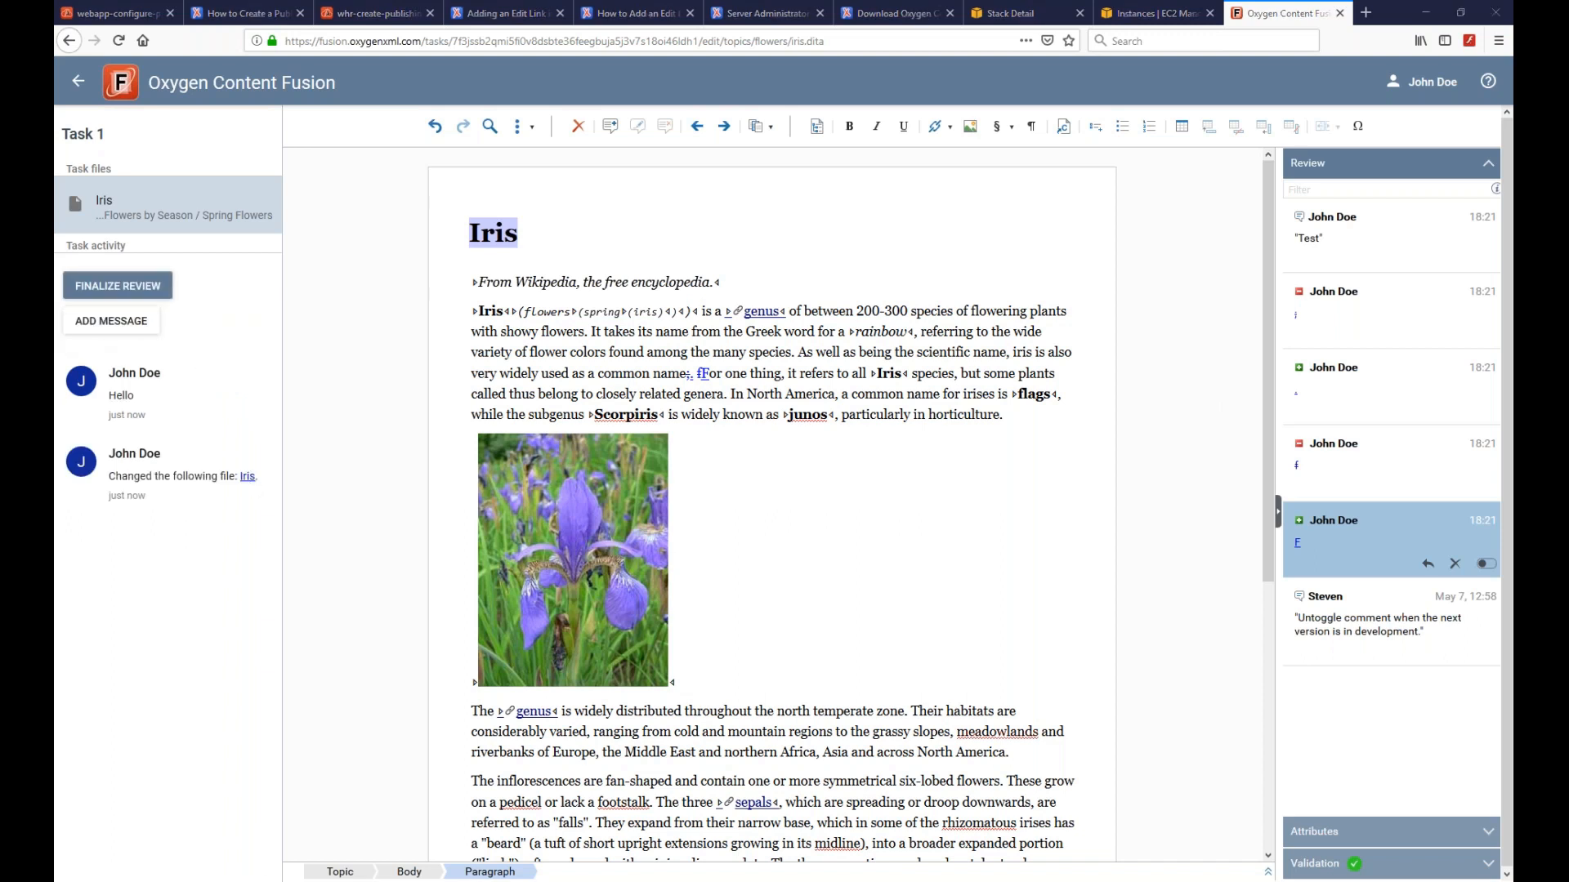
key(alt+Tab)
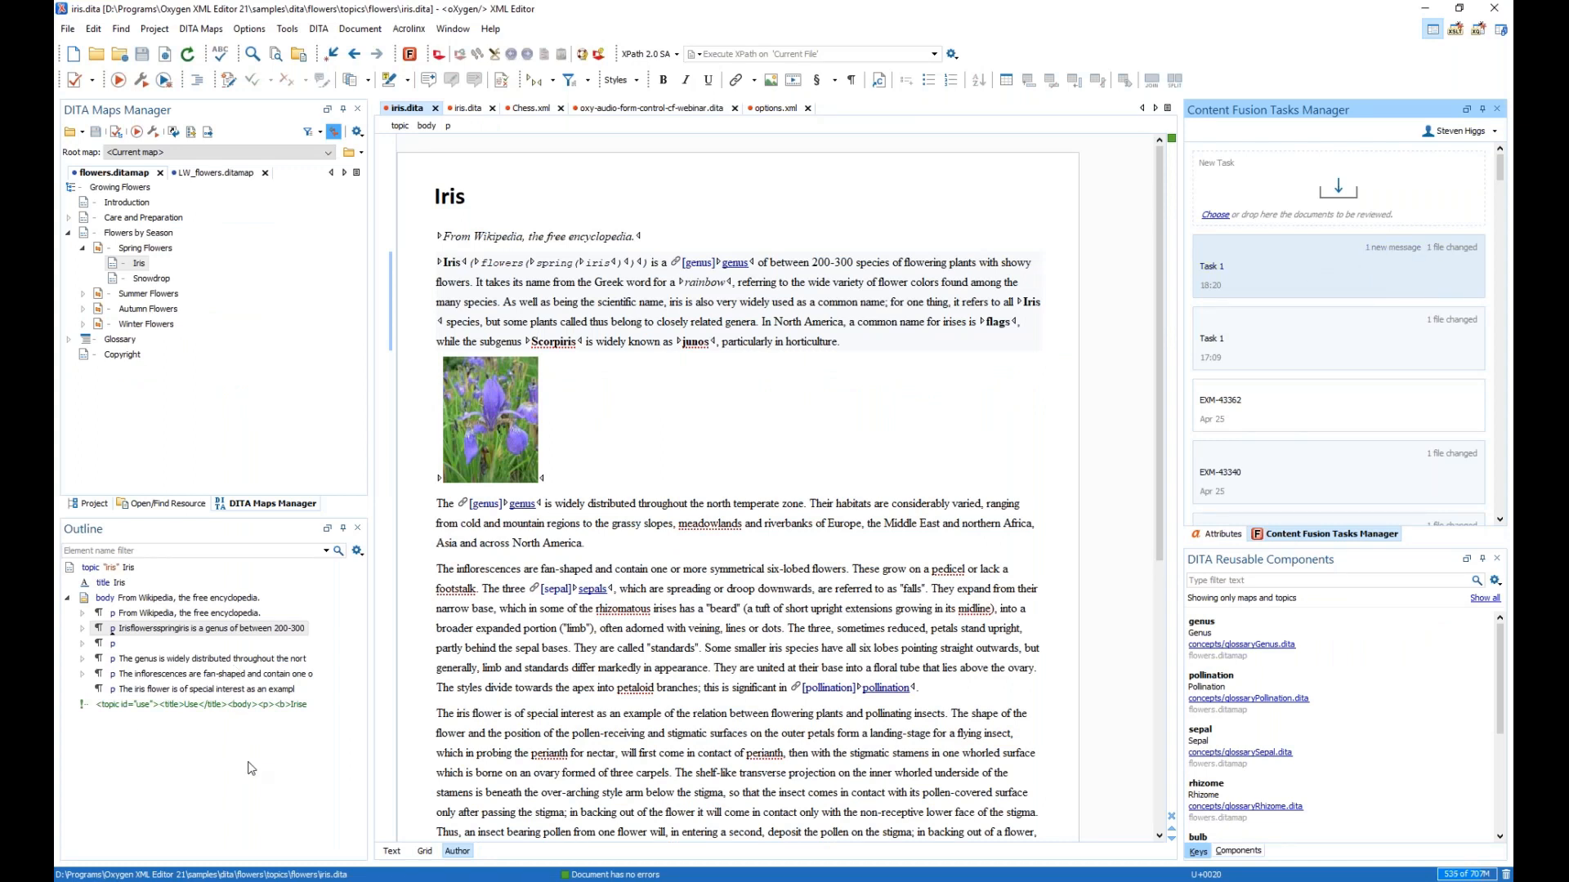
mouse_move(249, 879)
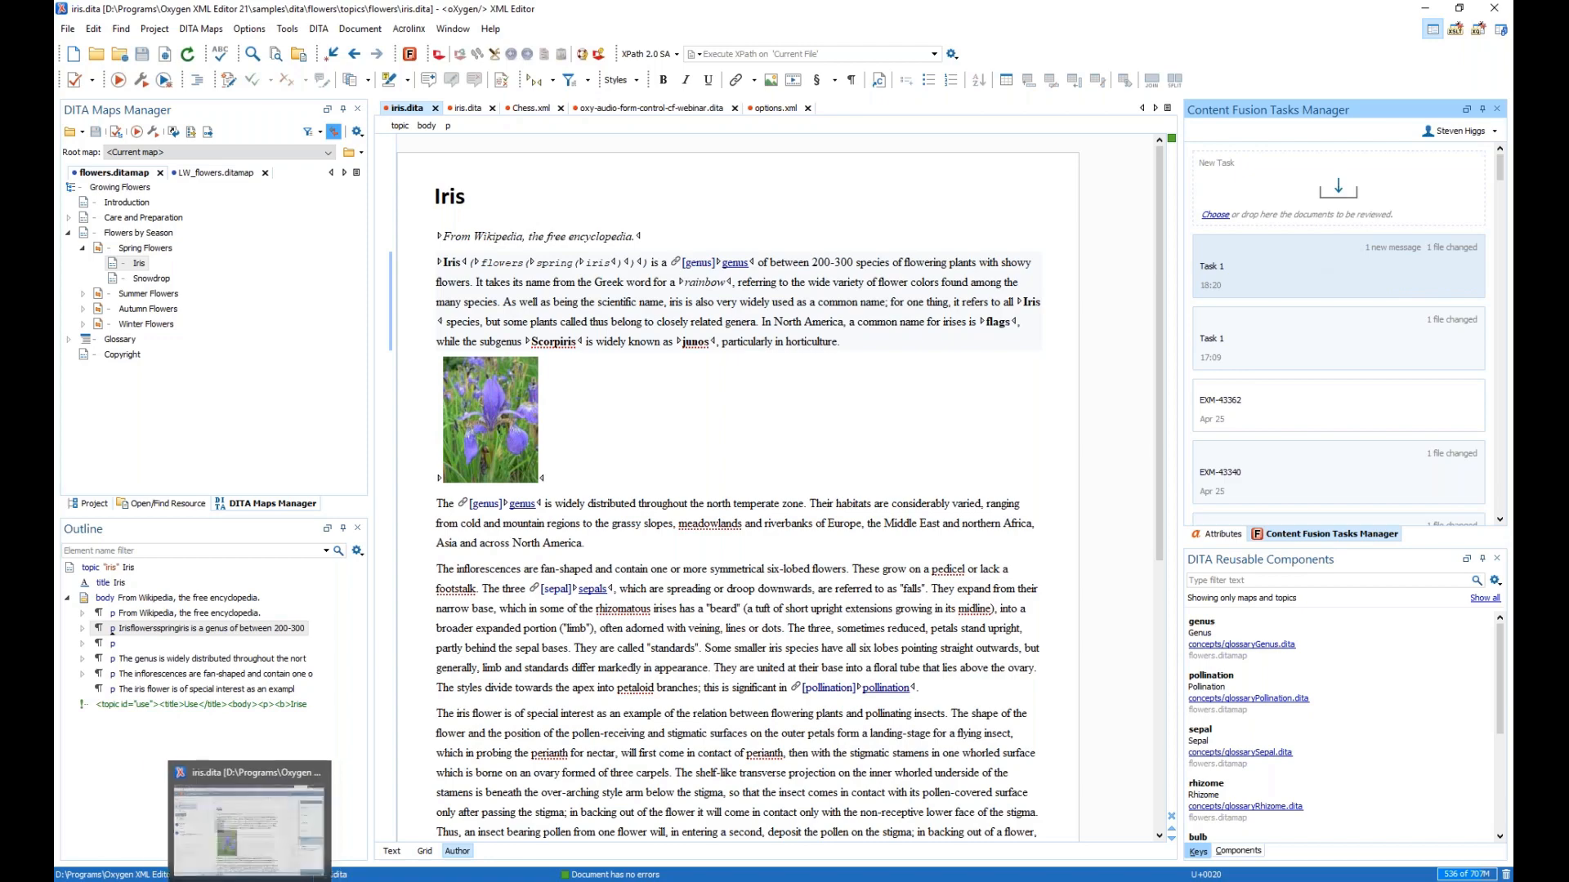
click(249, 825)
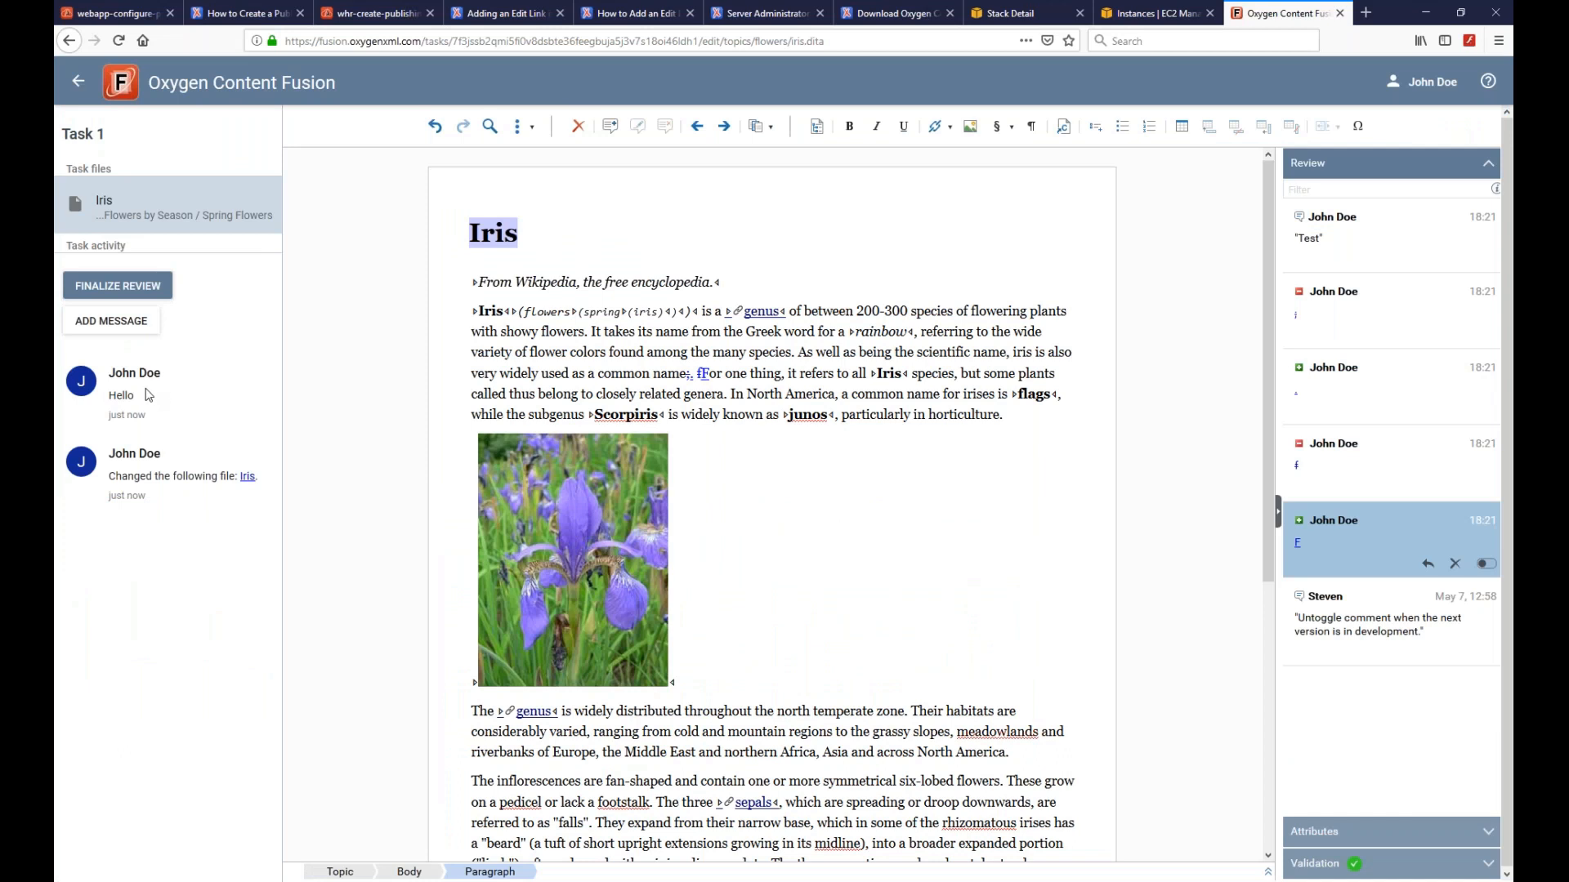
- Finalize the Task 1 review and confirm that all documents are finished
click(125, 286)
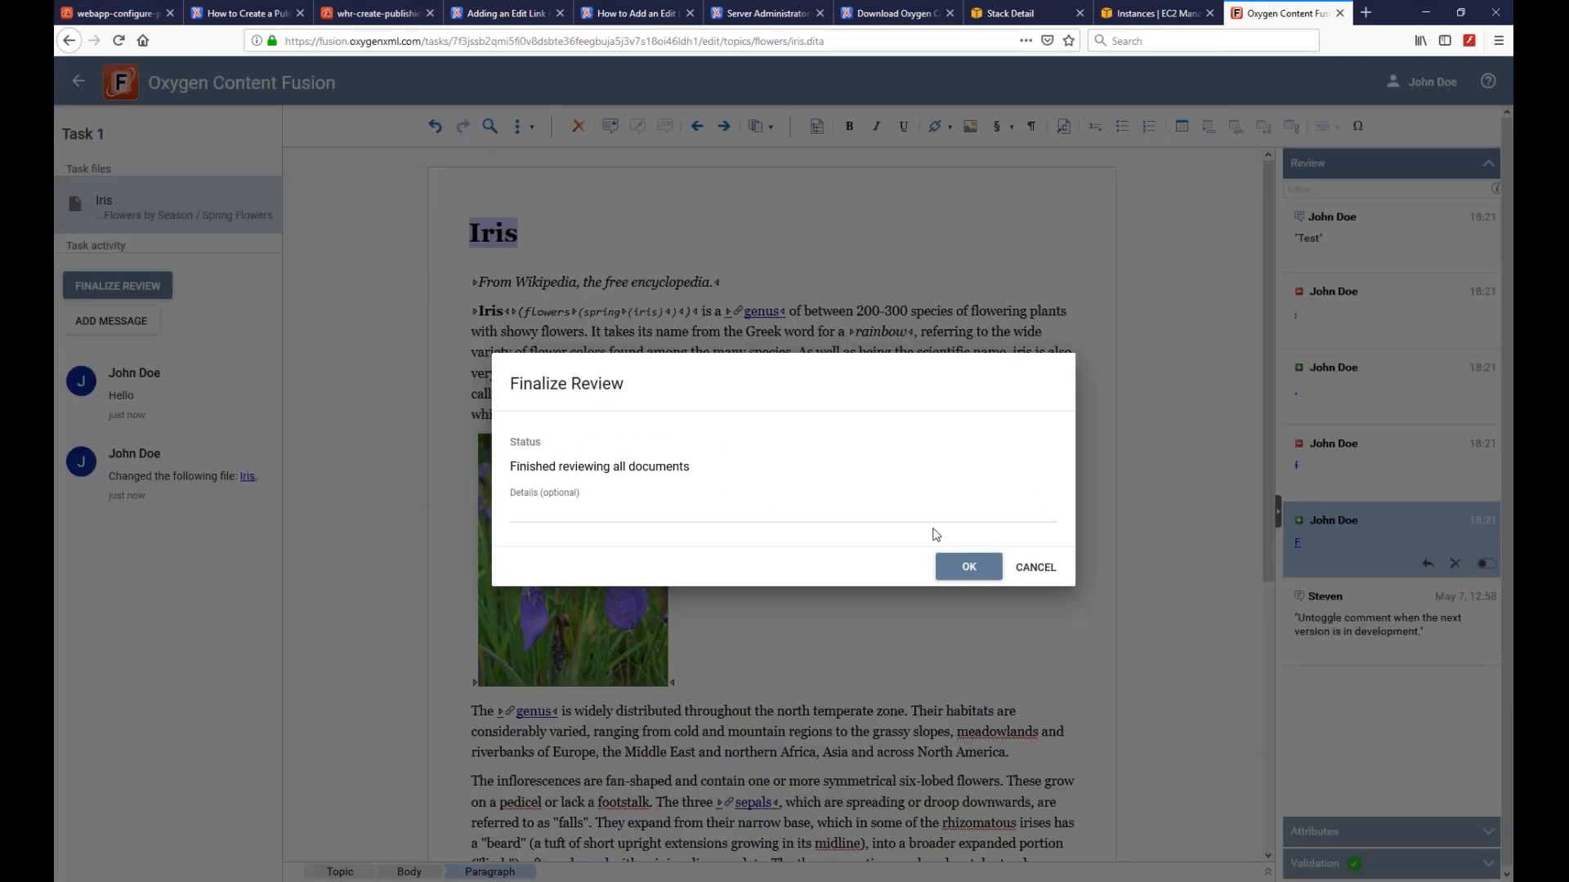
click(946, 563)
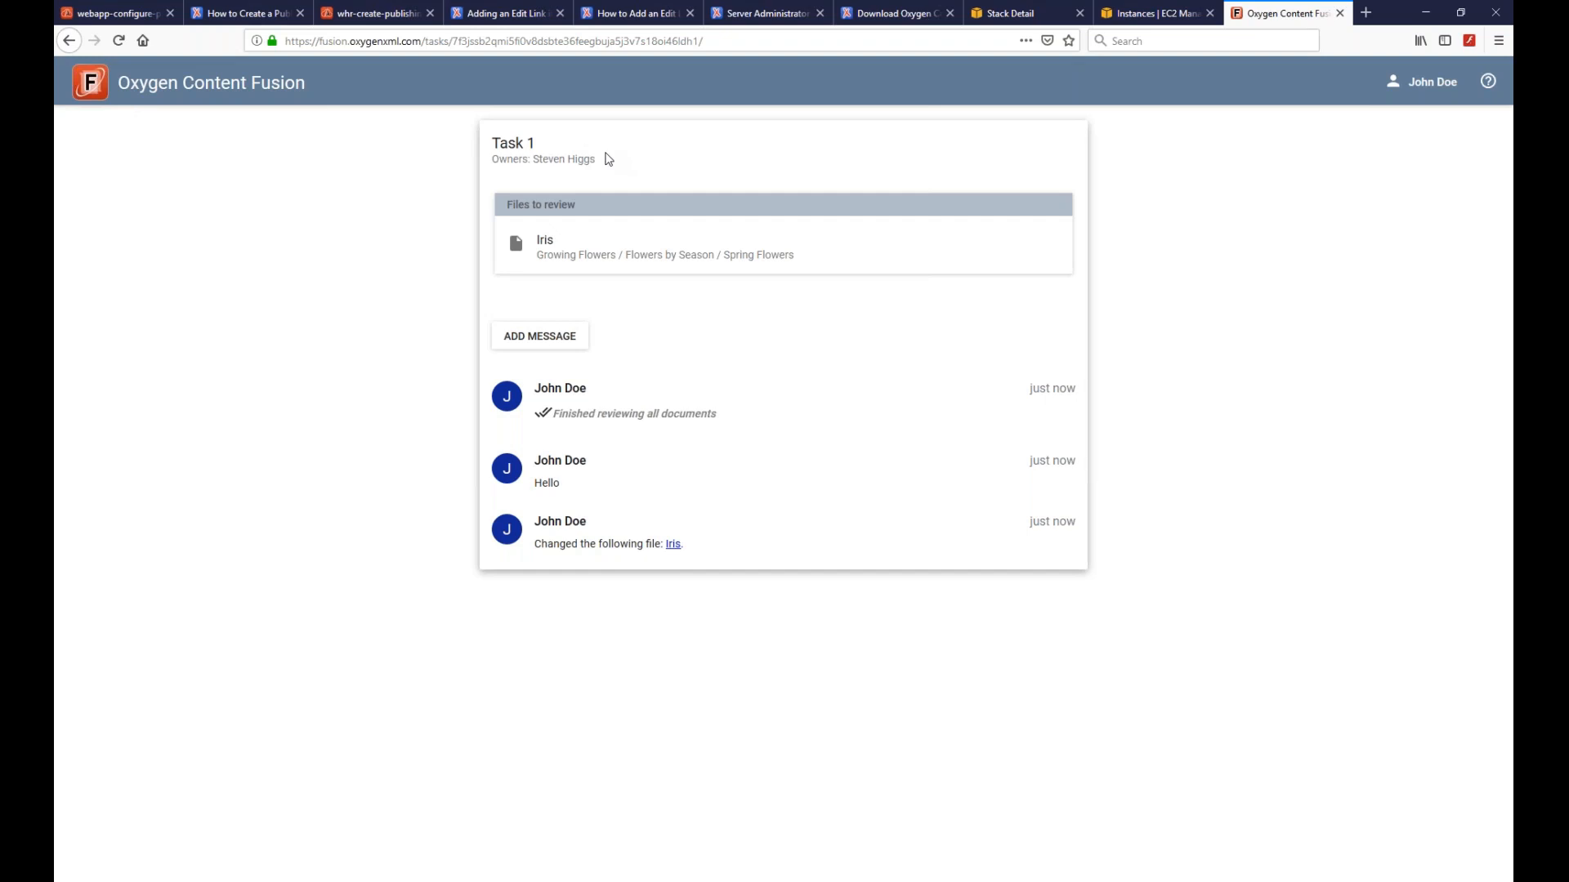
- Return to the Task 1 overview and paste its URL into a Slack direct message
click(554, 247)
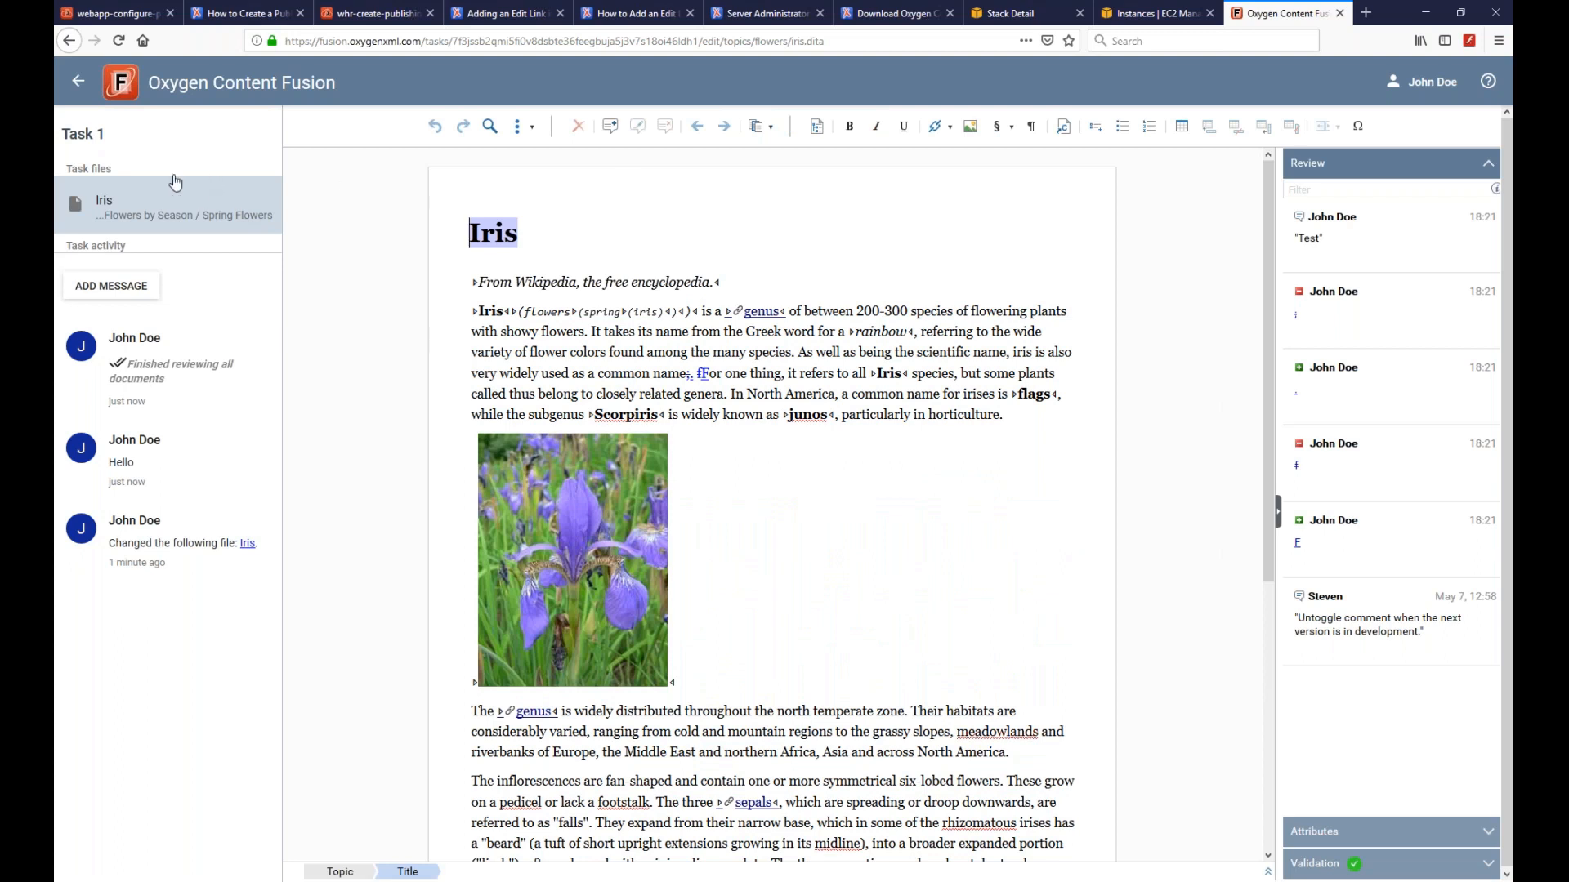
click(131, 81)
click(714, 44)
key(ctrl+c)
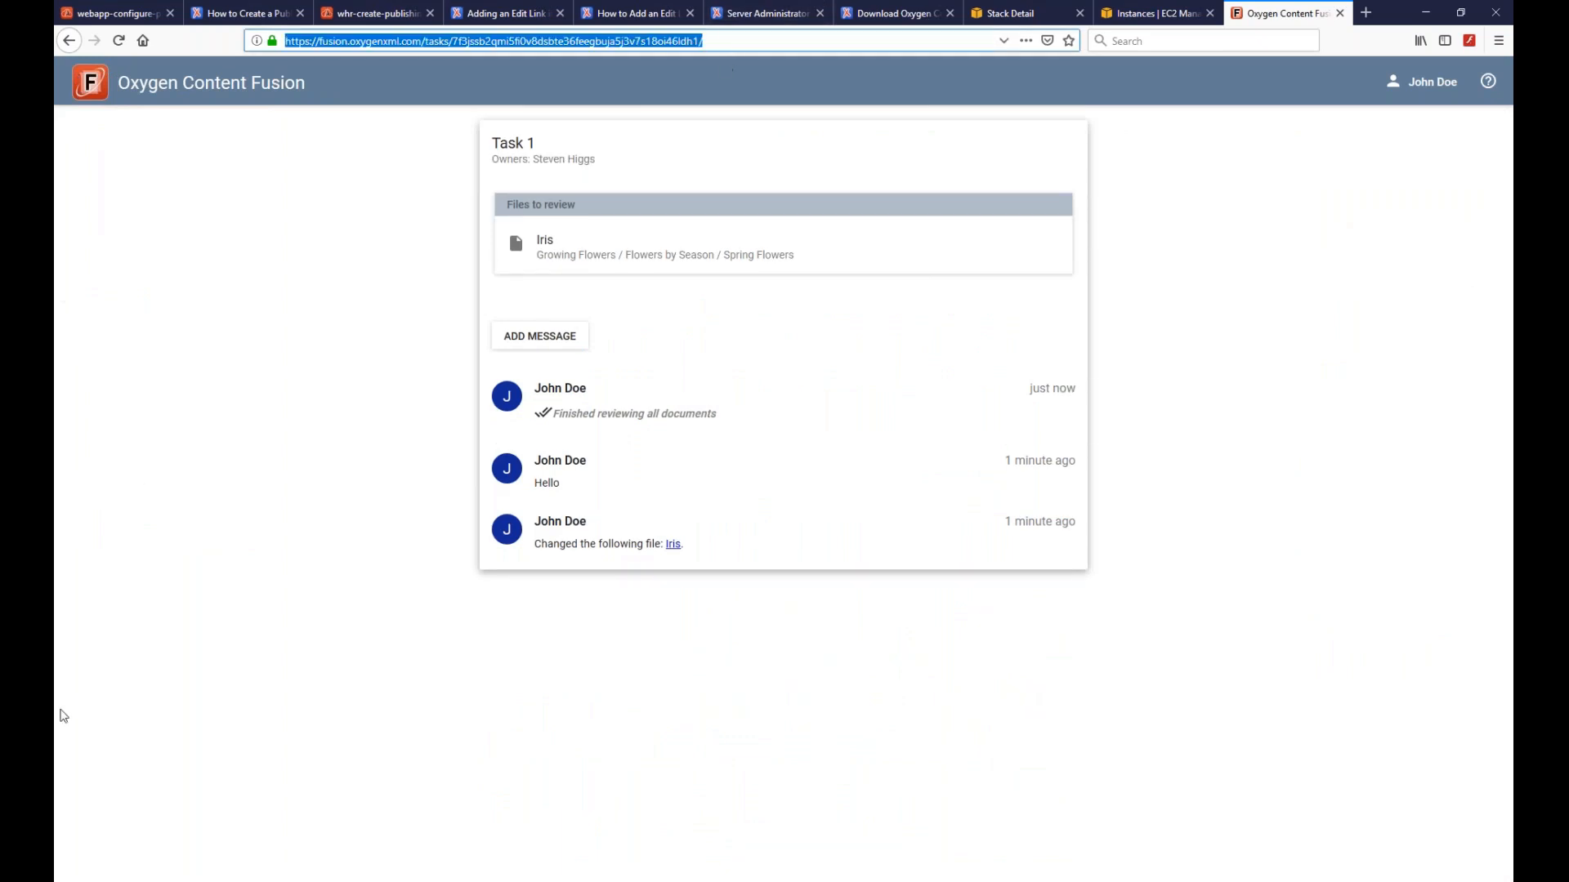
key(alt+Tab)
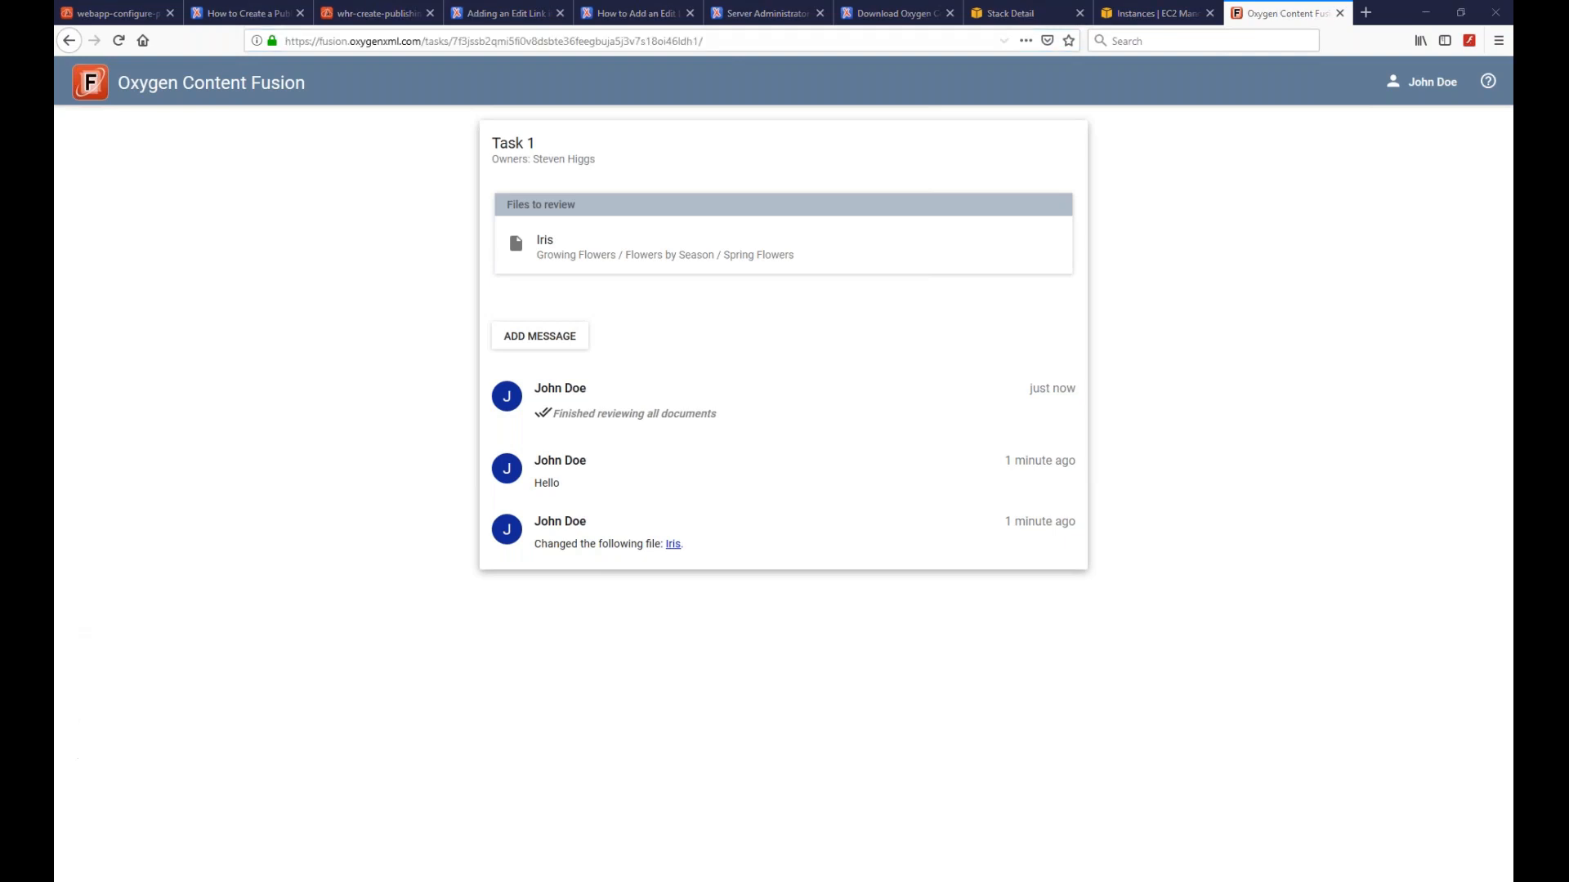
key(ctrl+v)
key(Return)
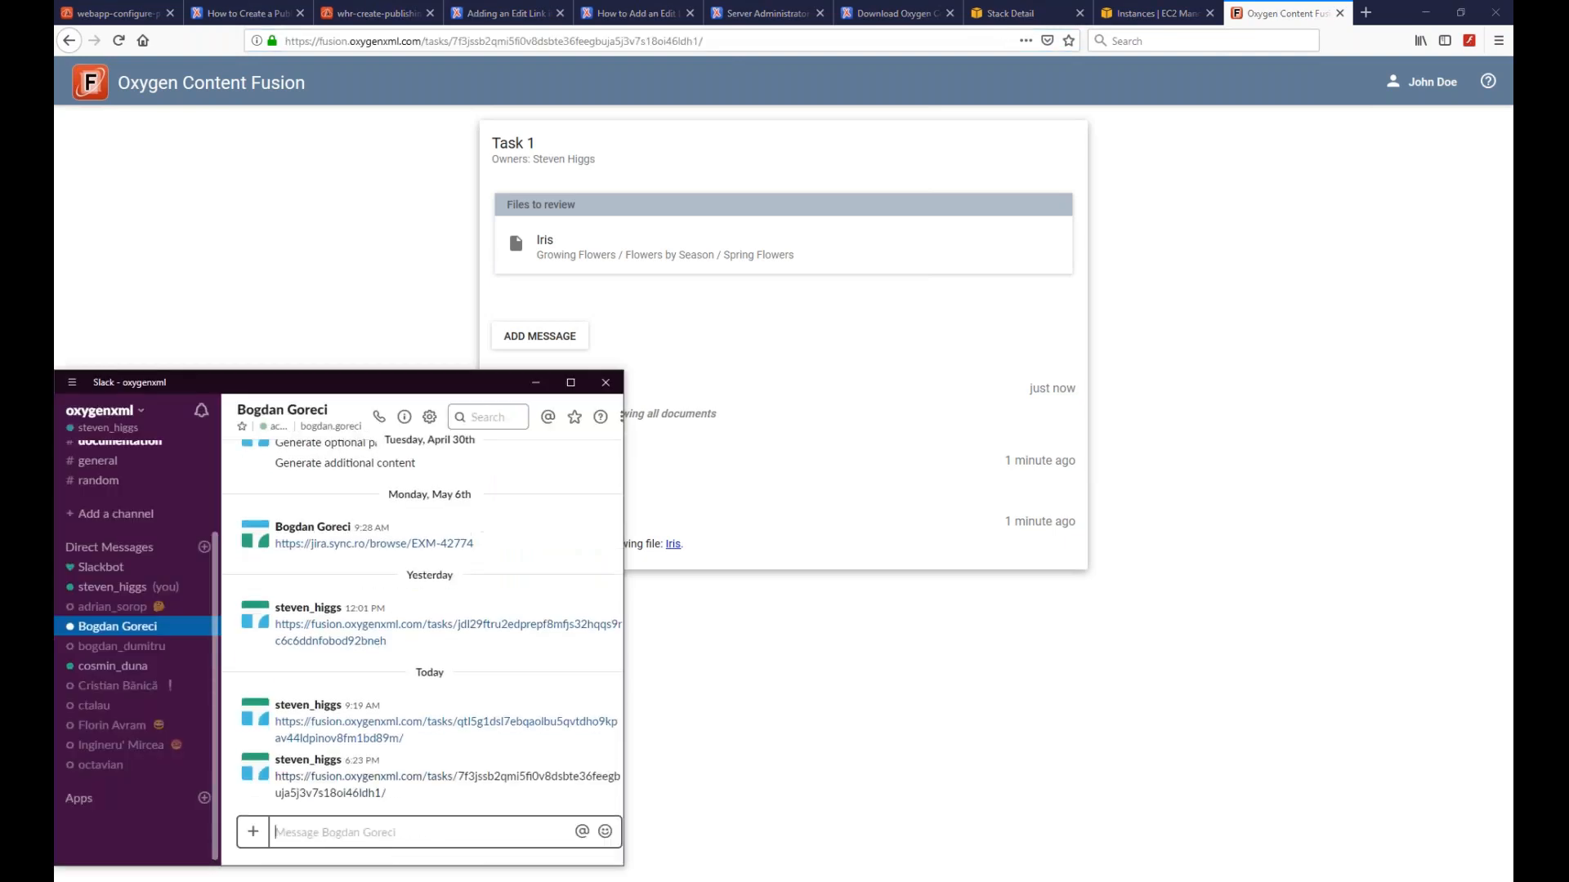
- Reopen the Iris topic from the task page and switch it from read-only to editing
click(330, 211)
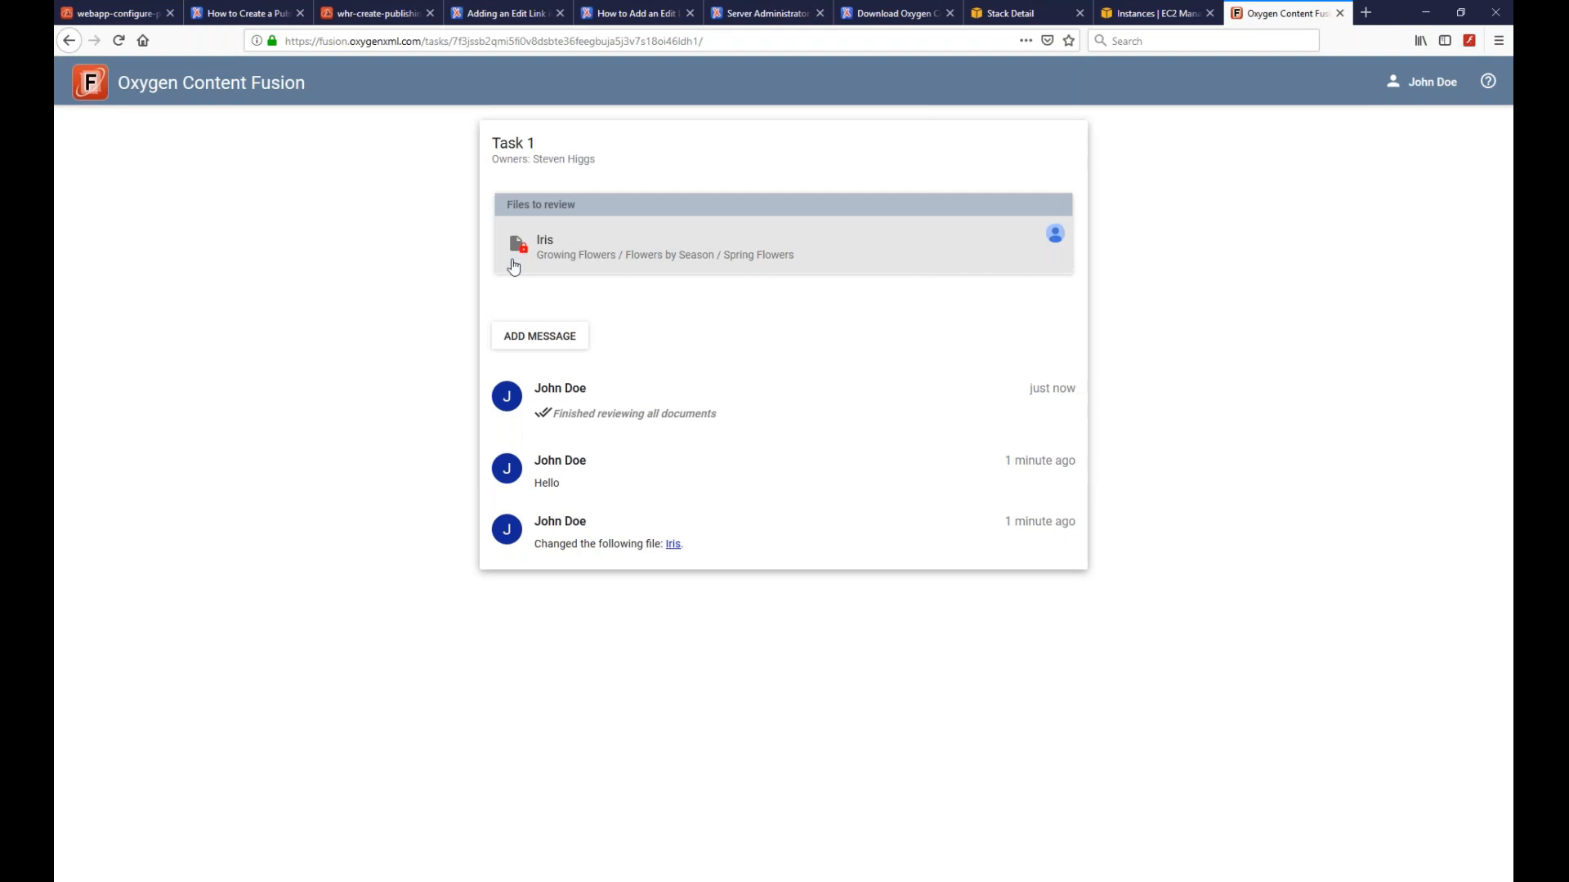
click(548, 250)
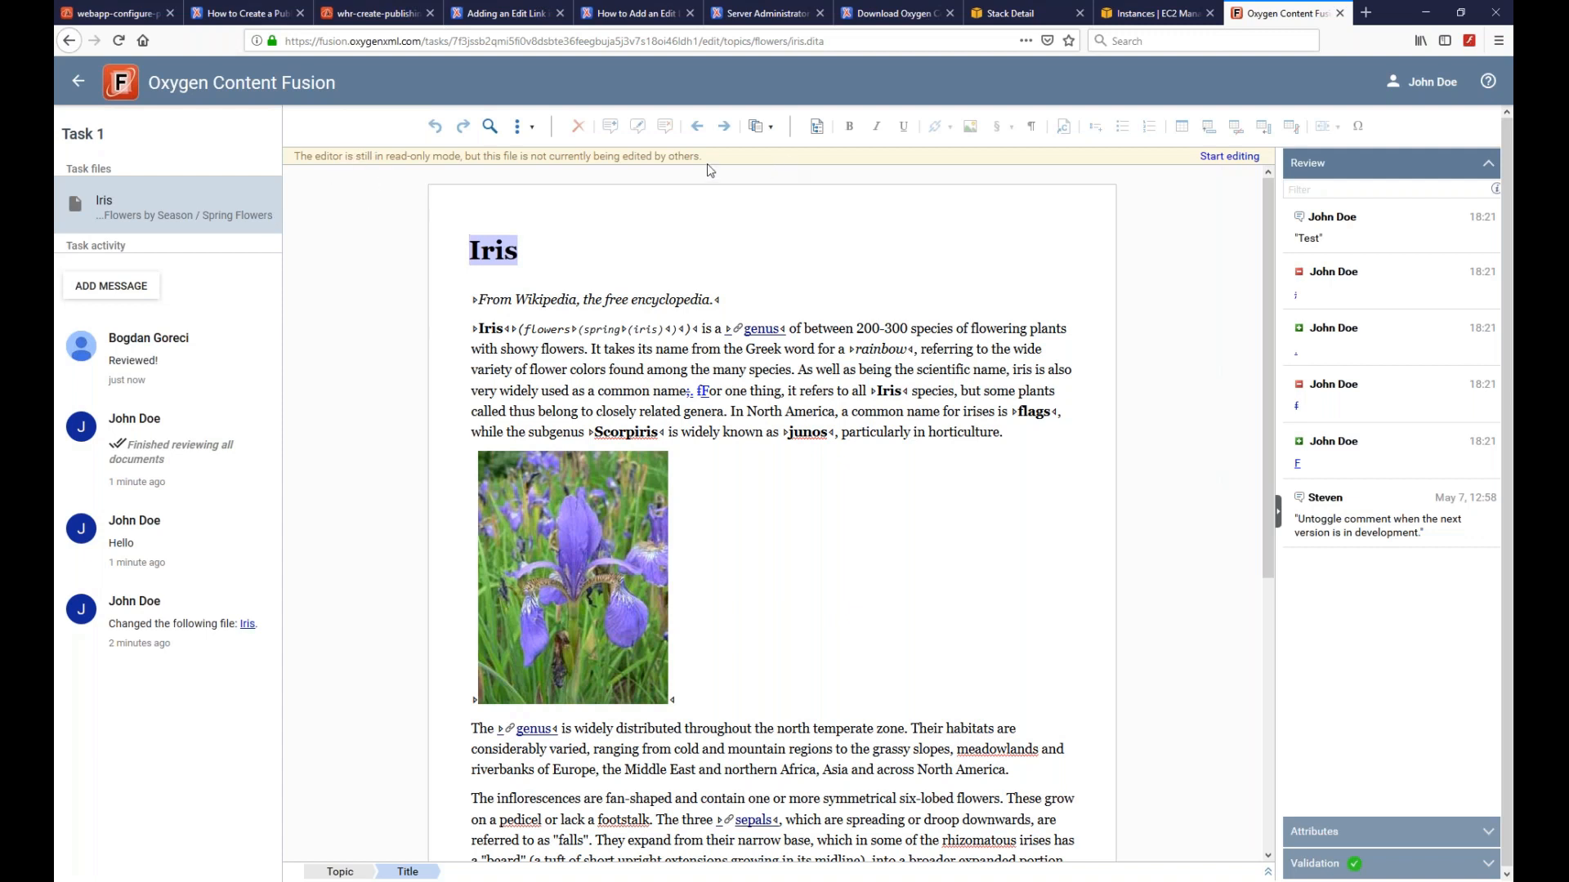
click(1230, 157)
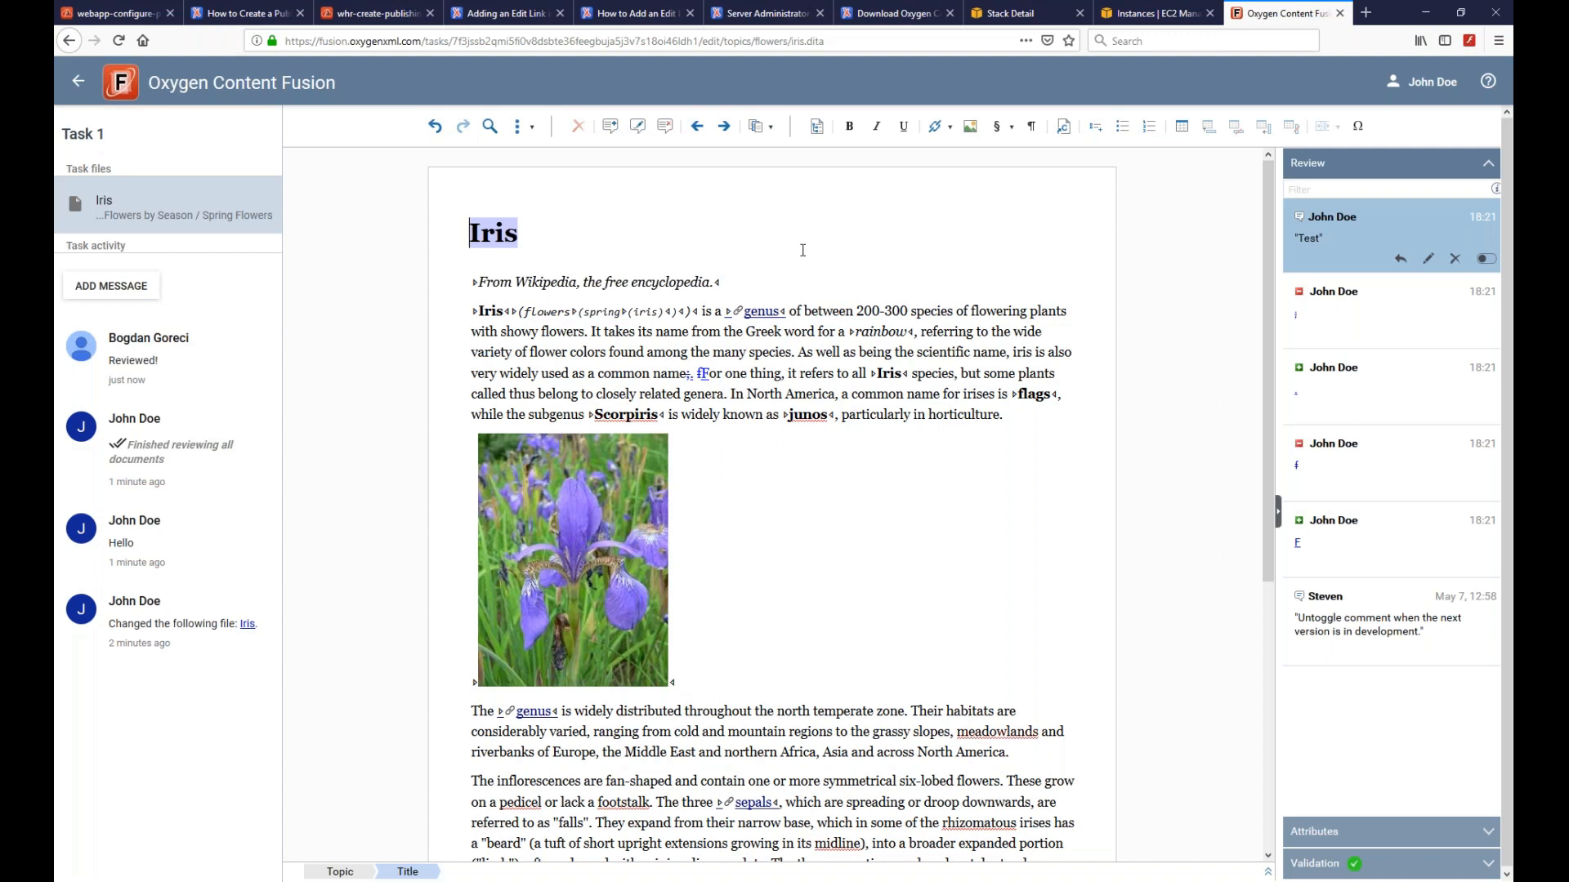
- Sign out of the reviewer's account and log in with the task owner's saved credentials
click(1432, 87)
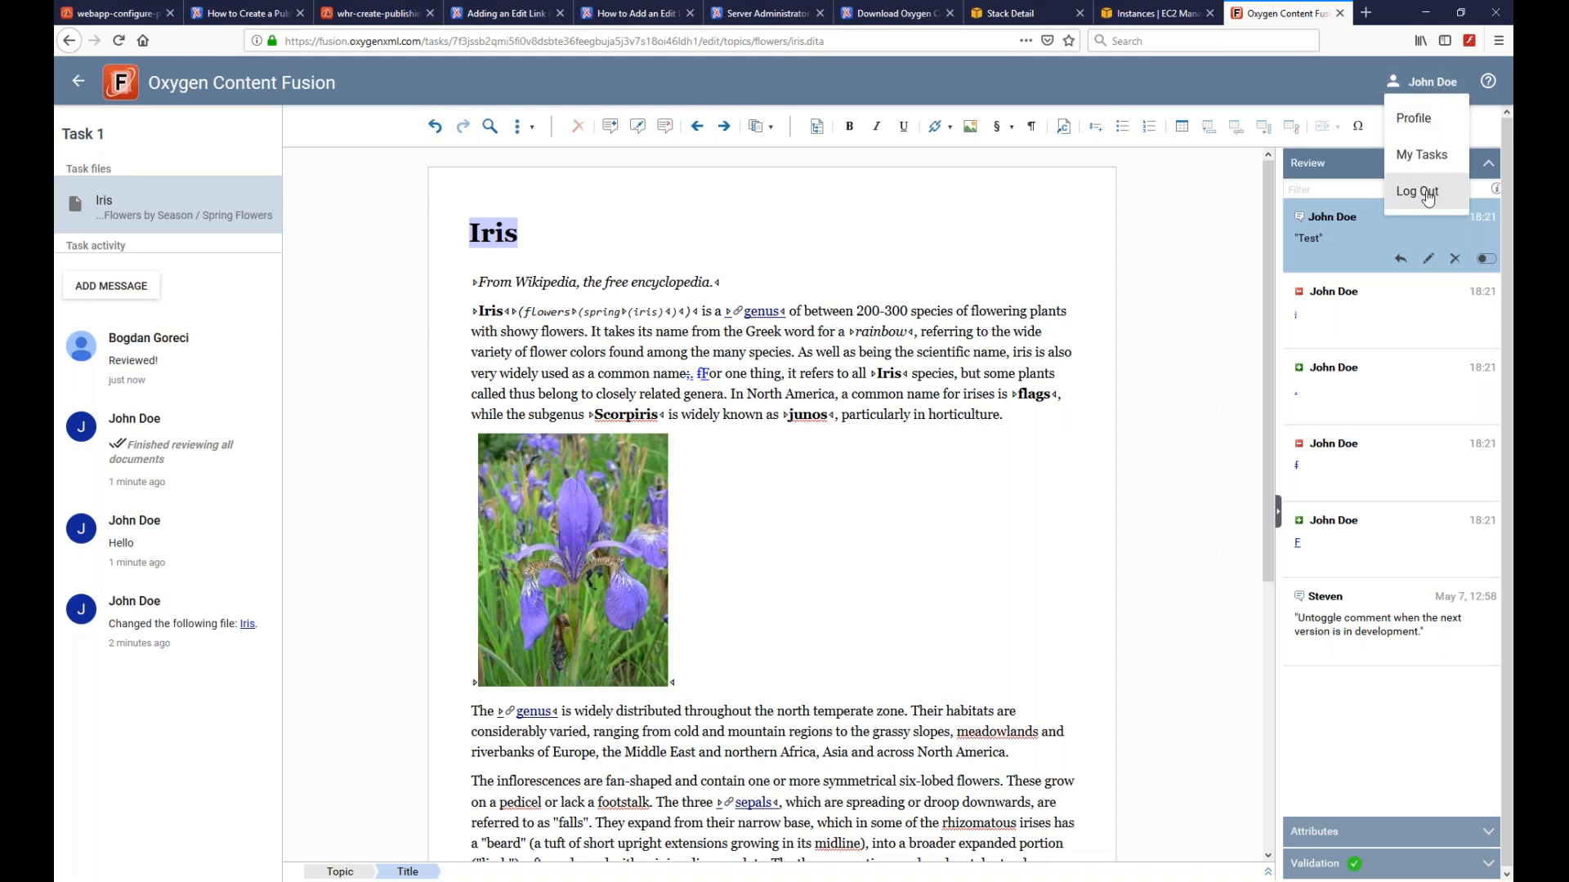
click(1427, 196)
click(664, 226)
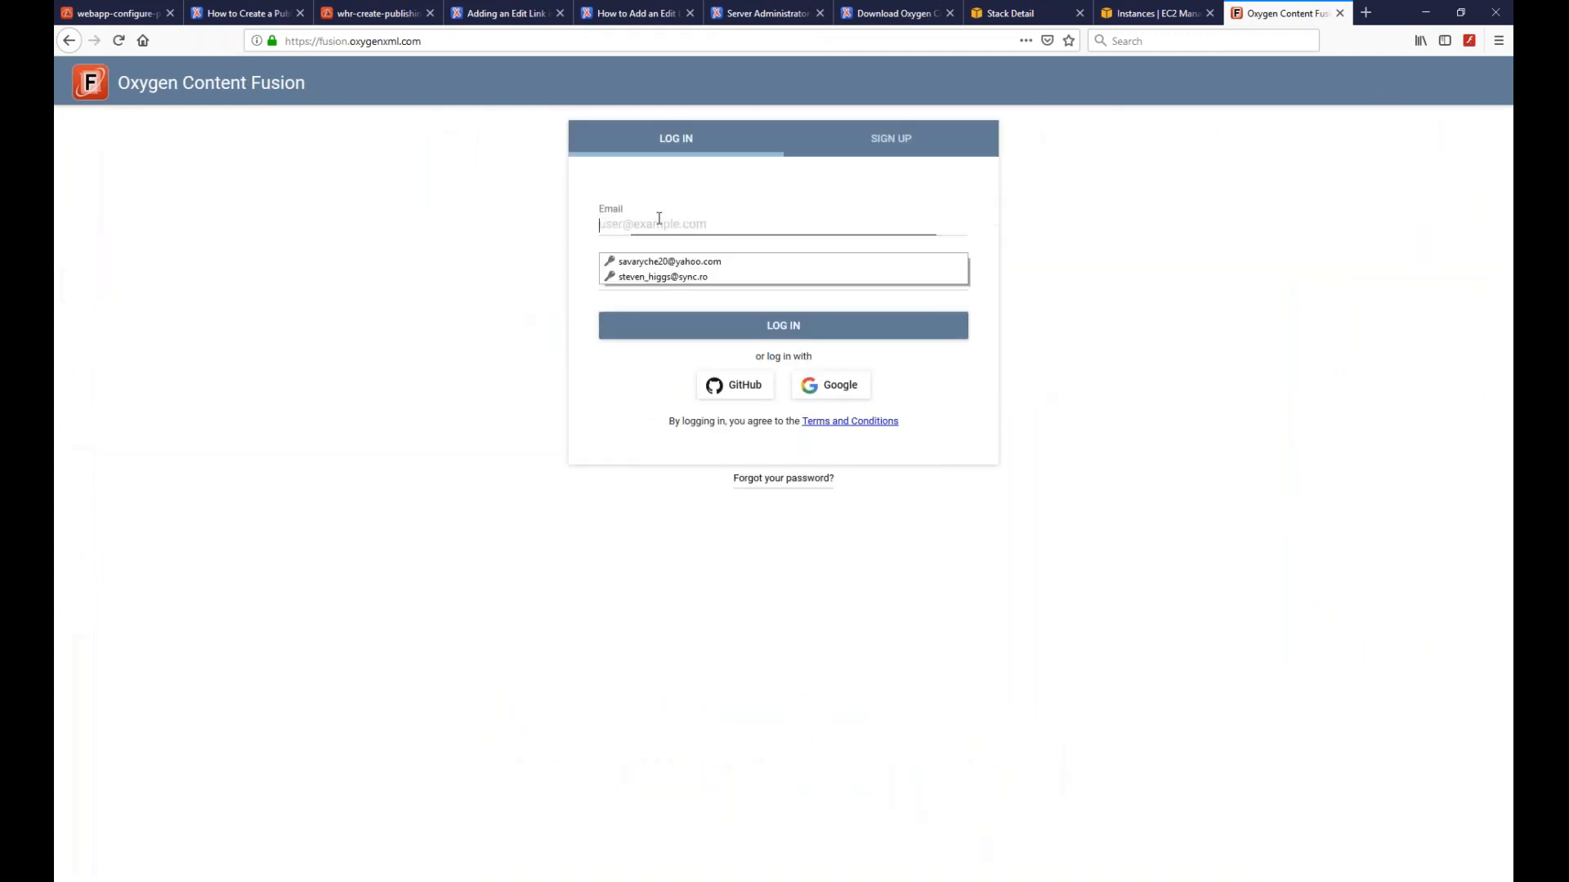
click(670, 278)
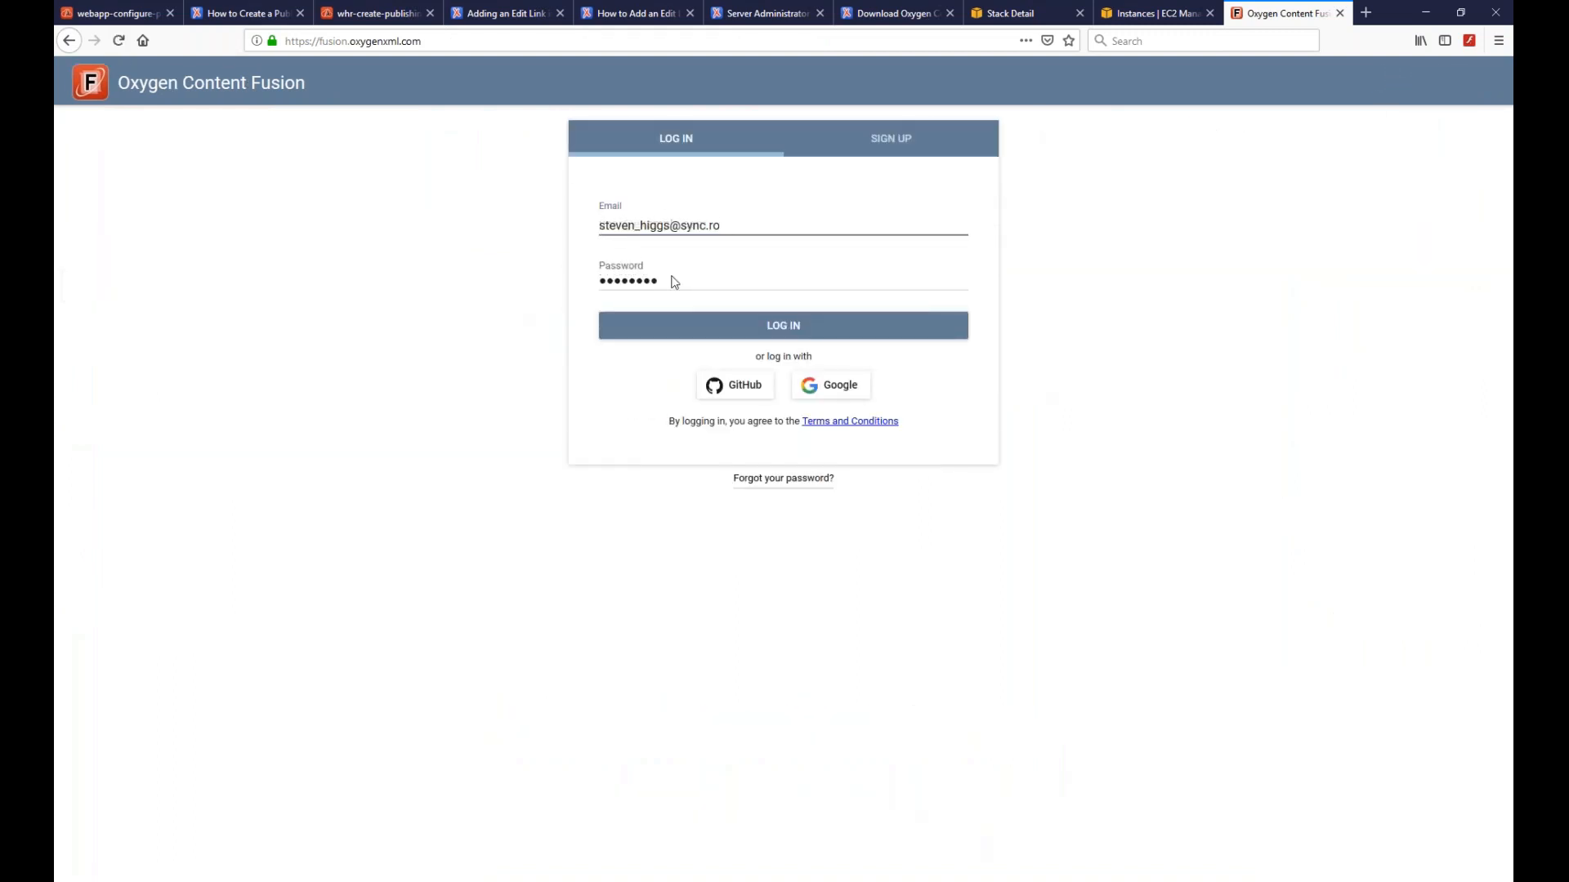
click(804, 339)
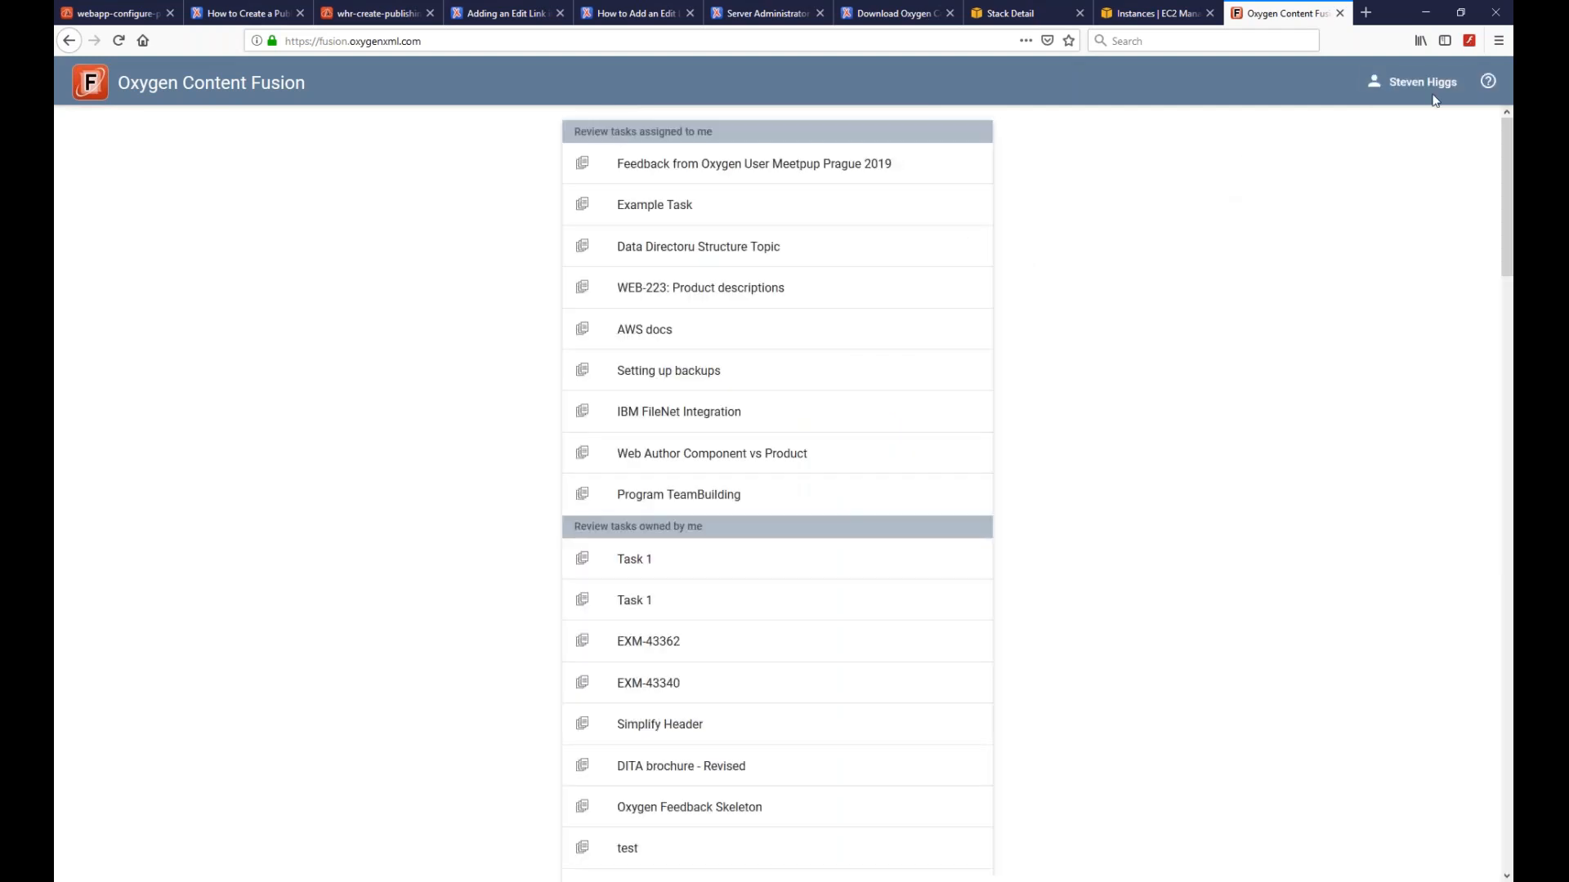
- Explore Task 1's share link, reassign, extra actions and settings, then show My Tasks
click(637, 559)
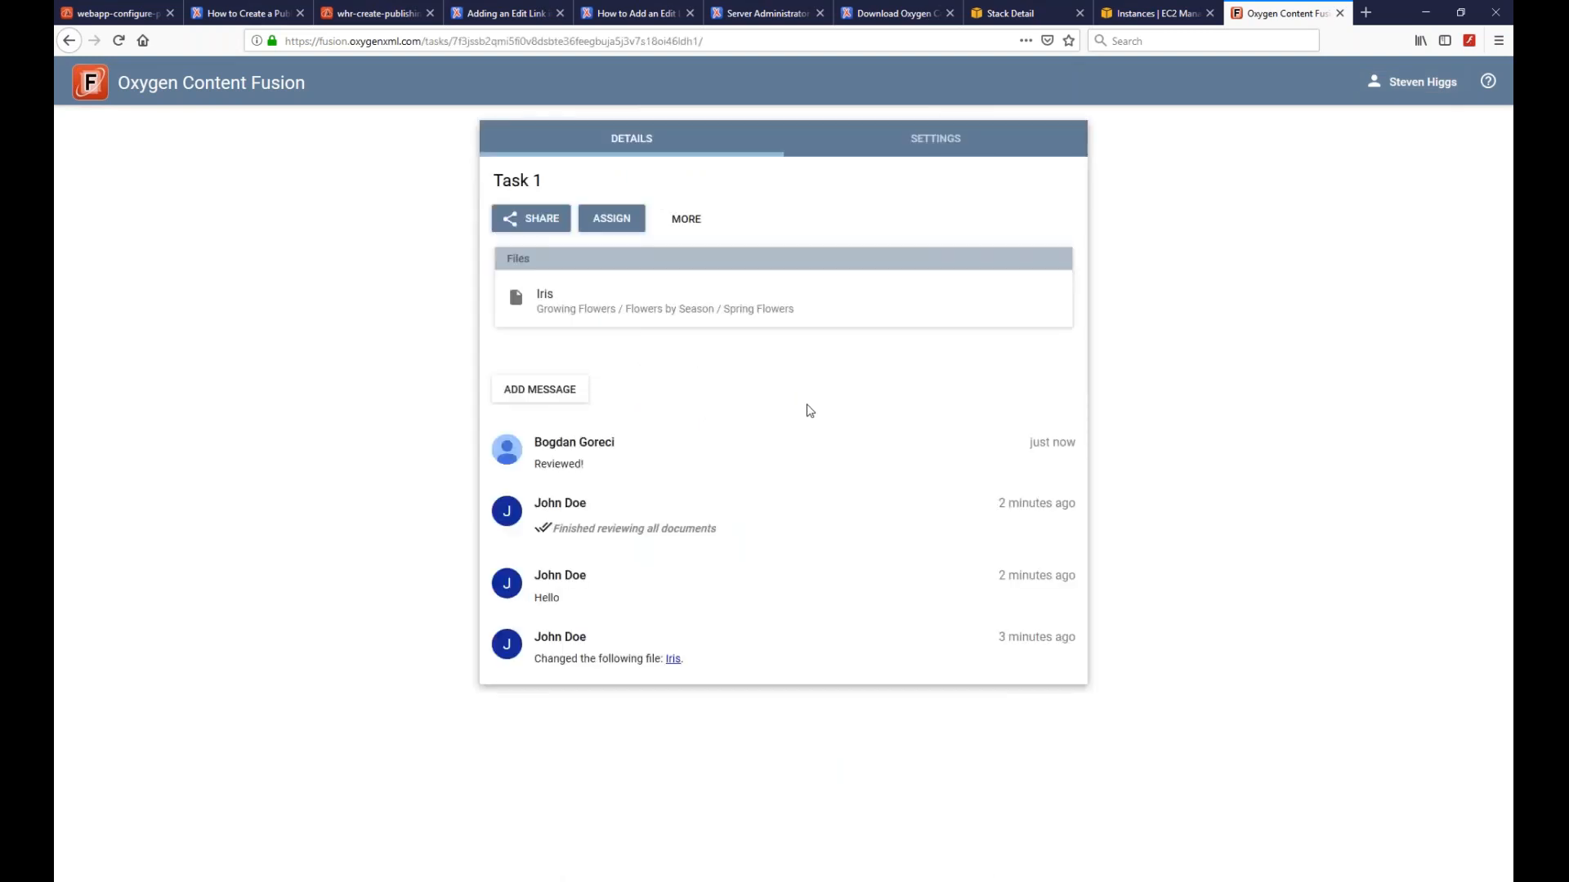
click(527, 222)
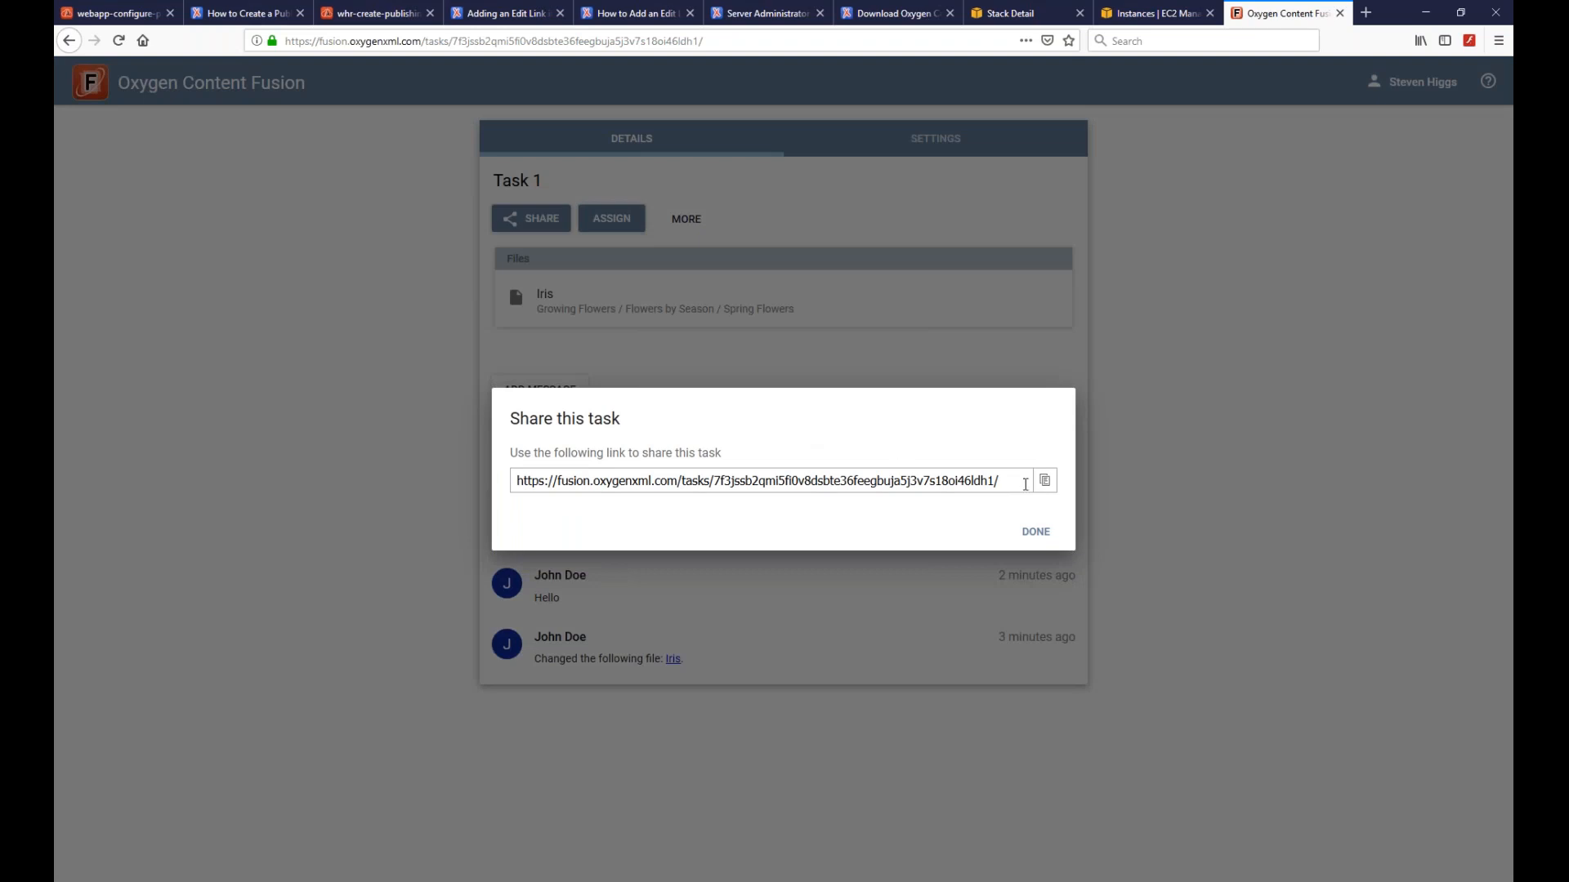
click(1048, 535)
click(612, 222)
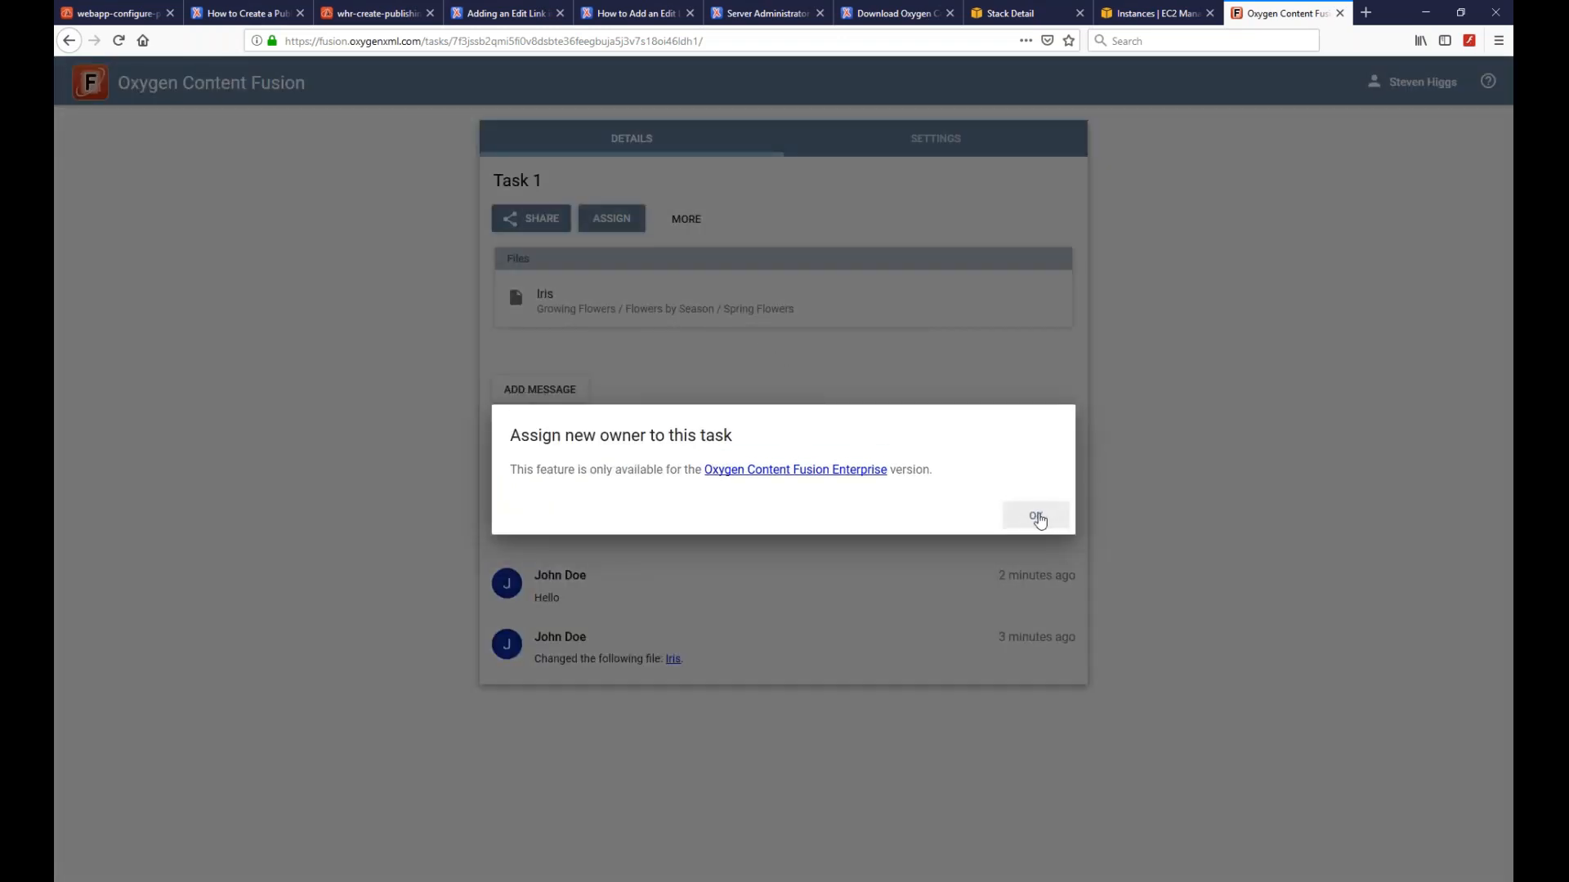
click(1040, 521)
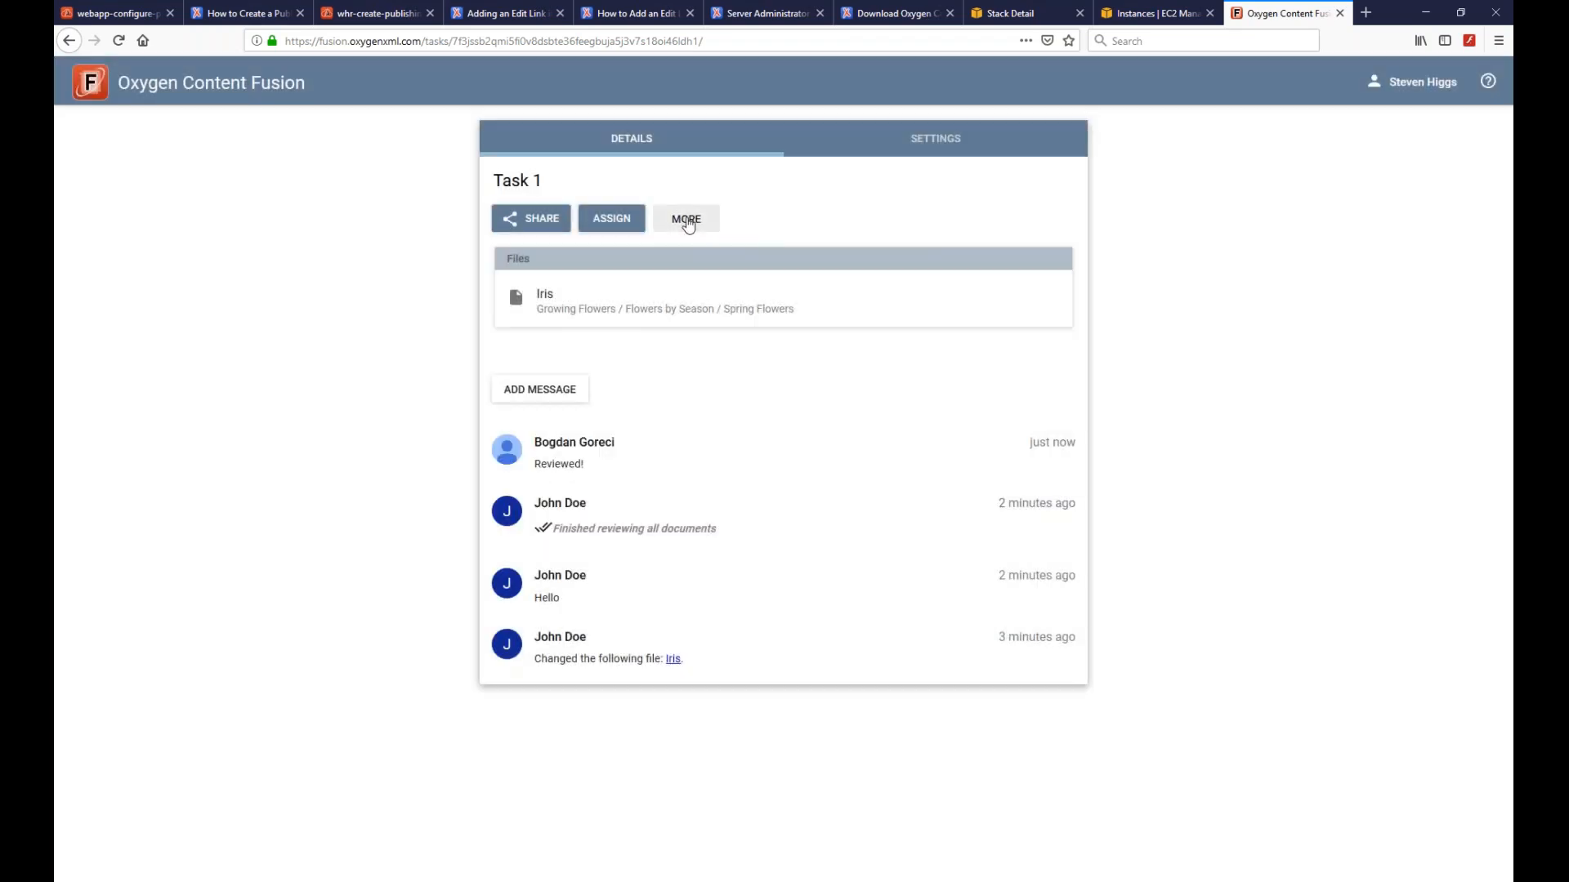
click(688, 225)
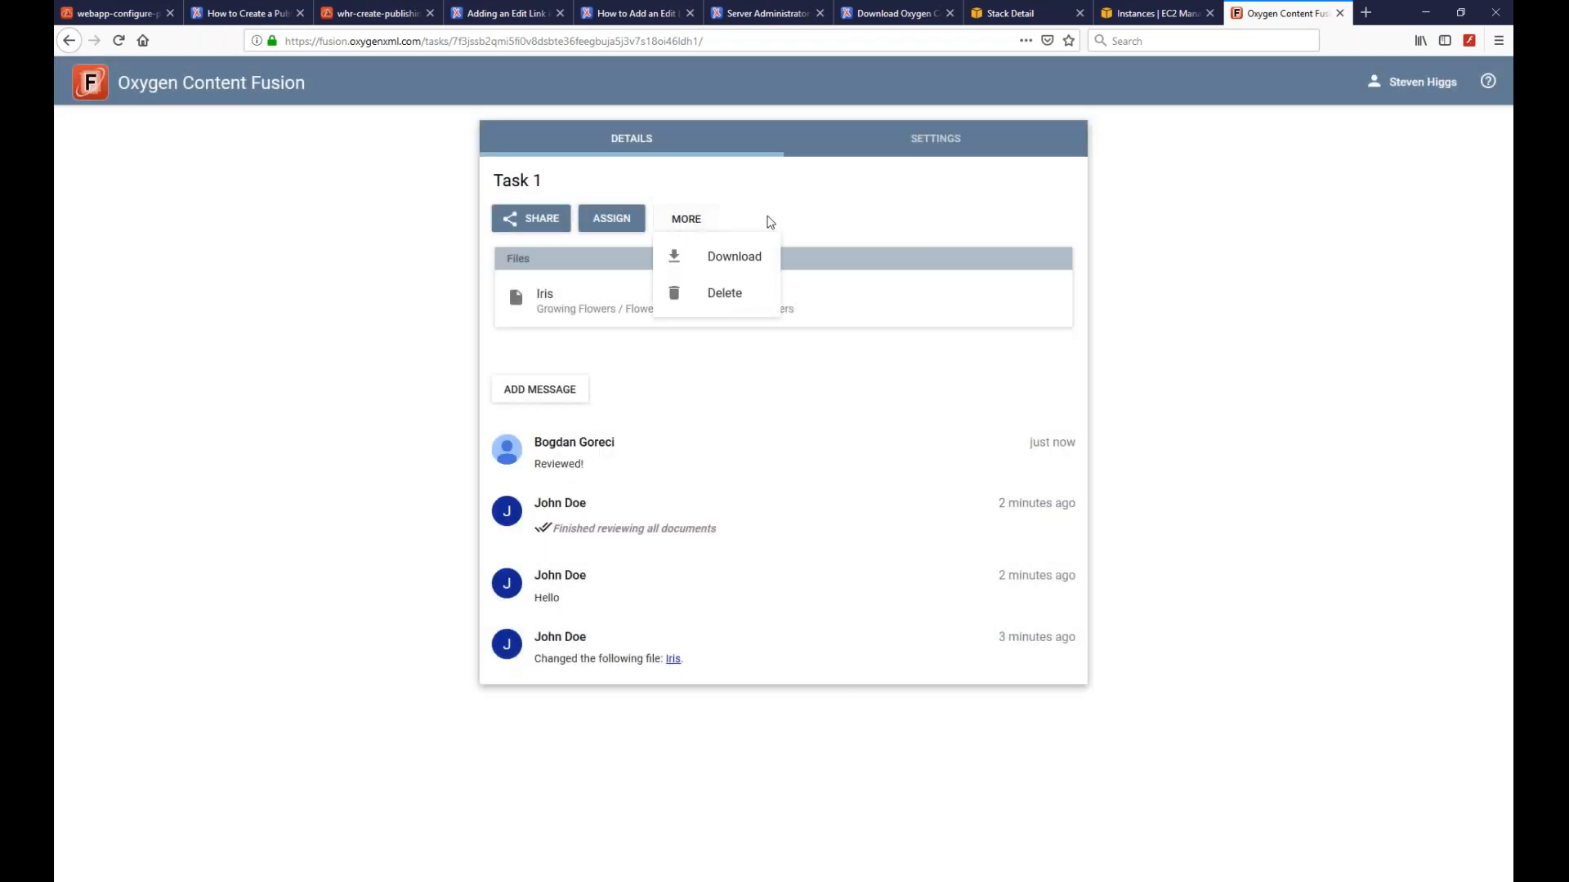
click(945, 147)
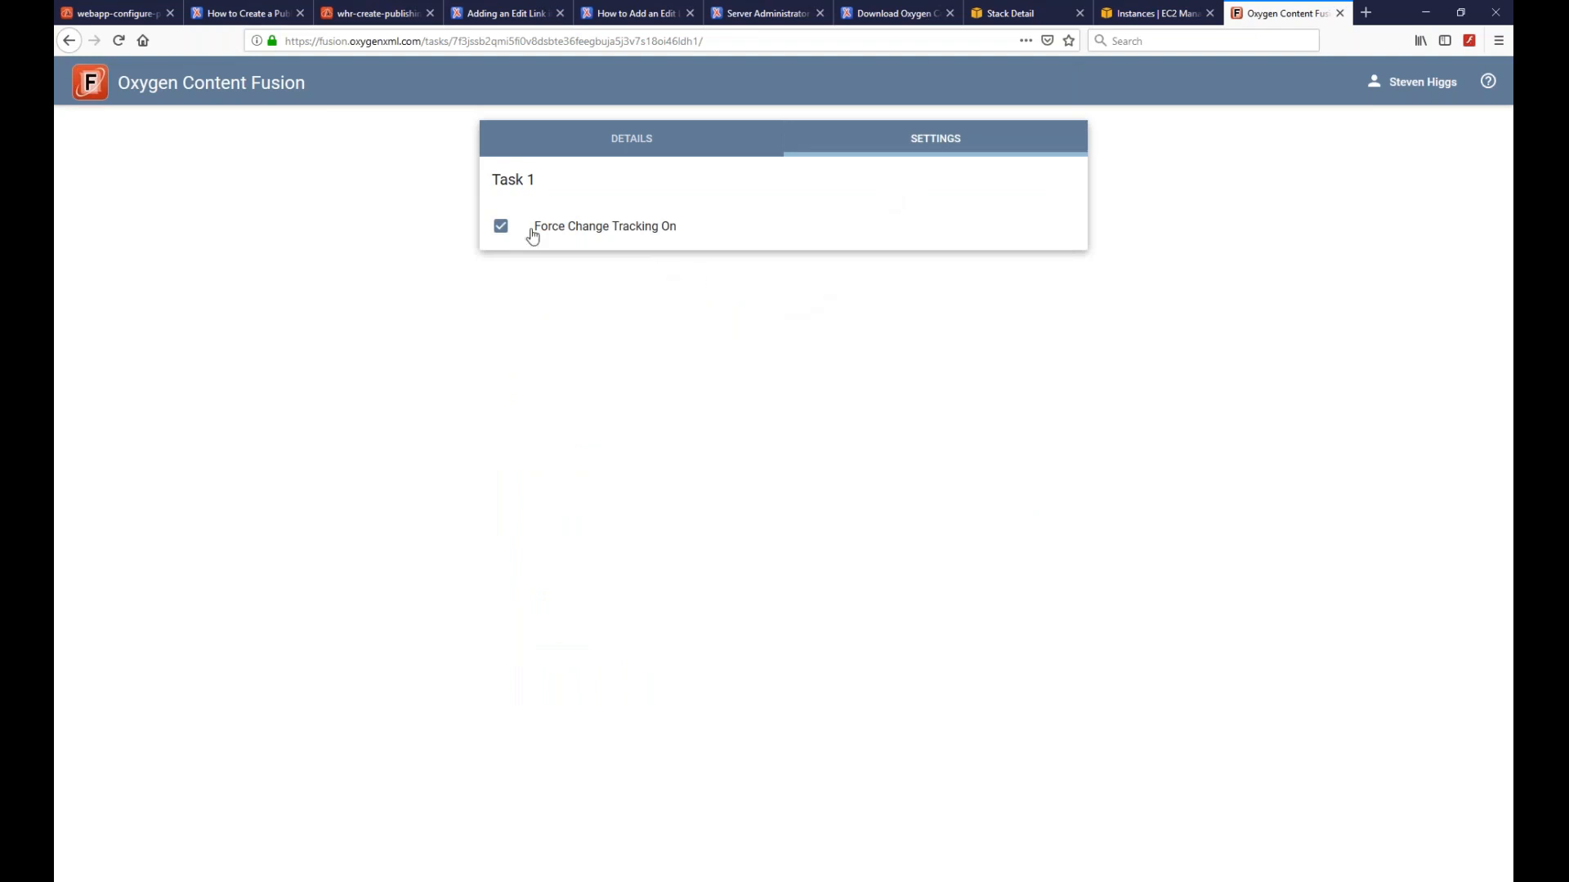
click(635, 141)
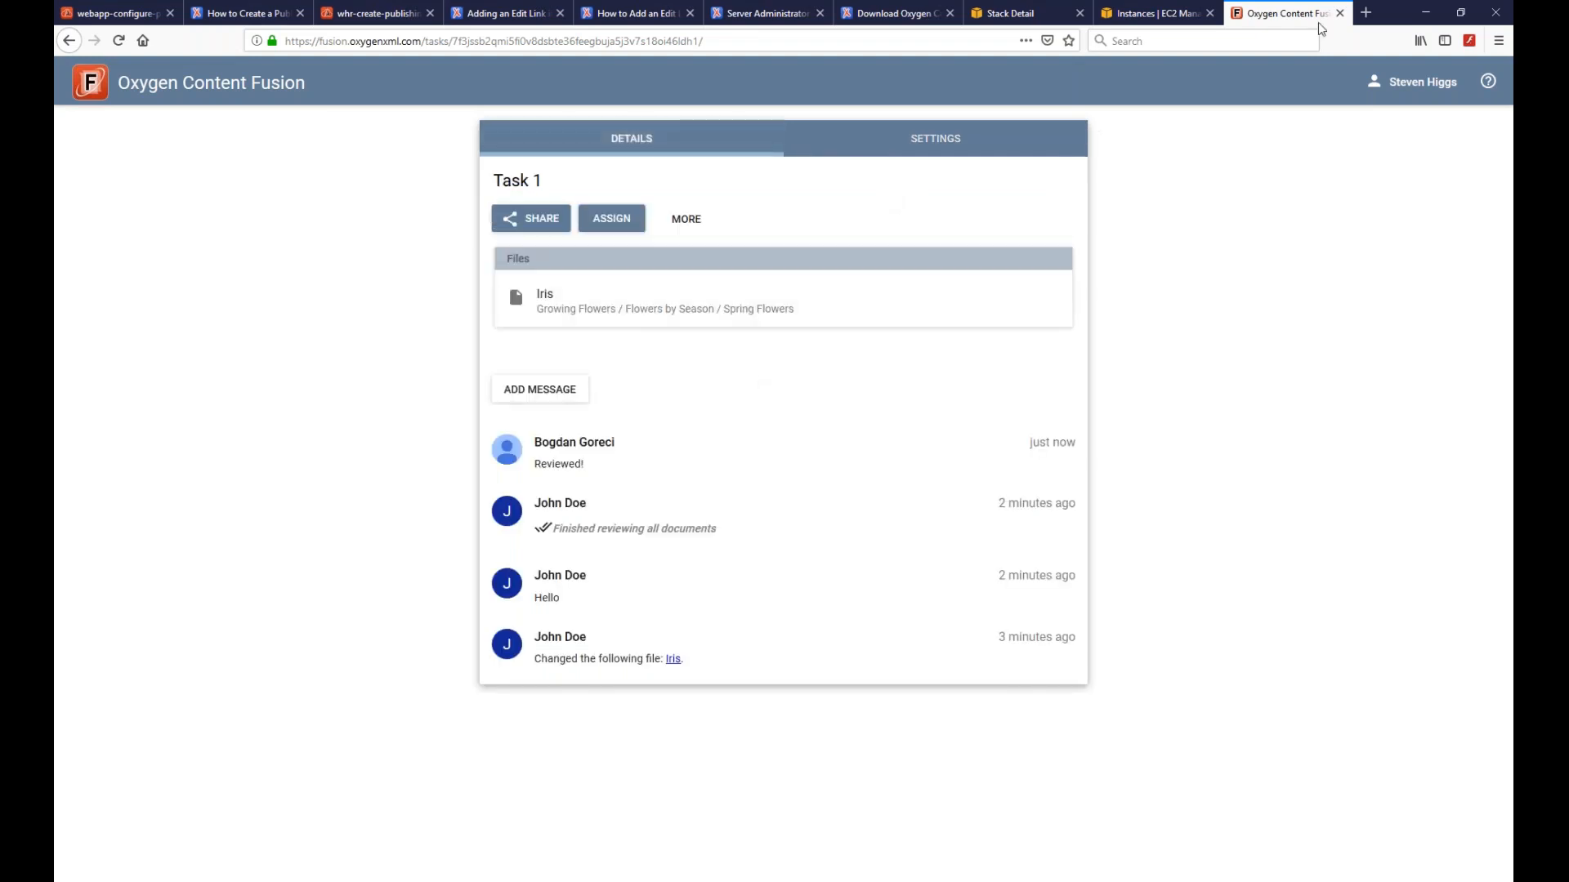
click(1417, 90)
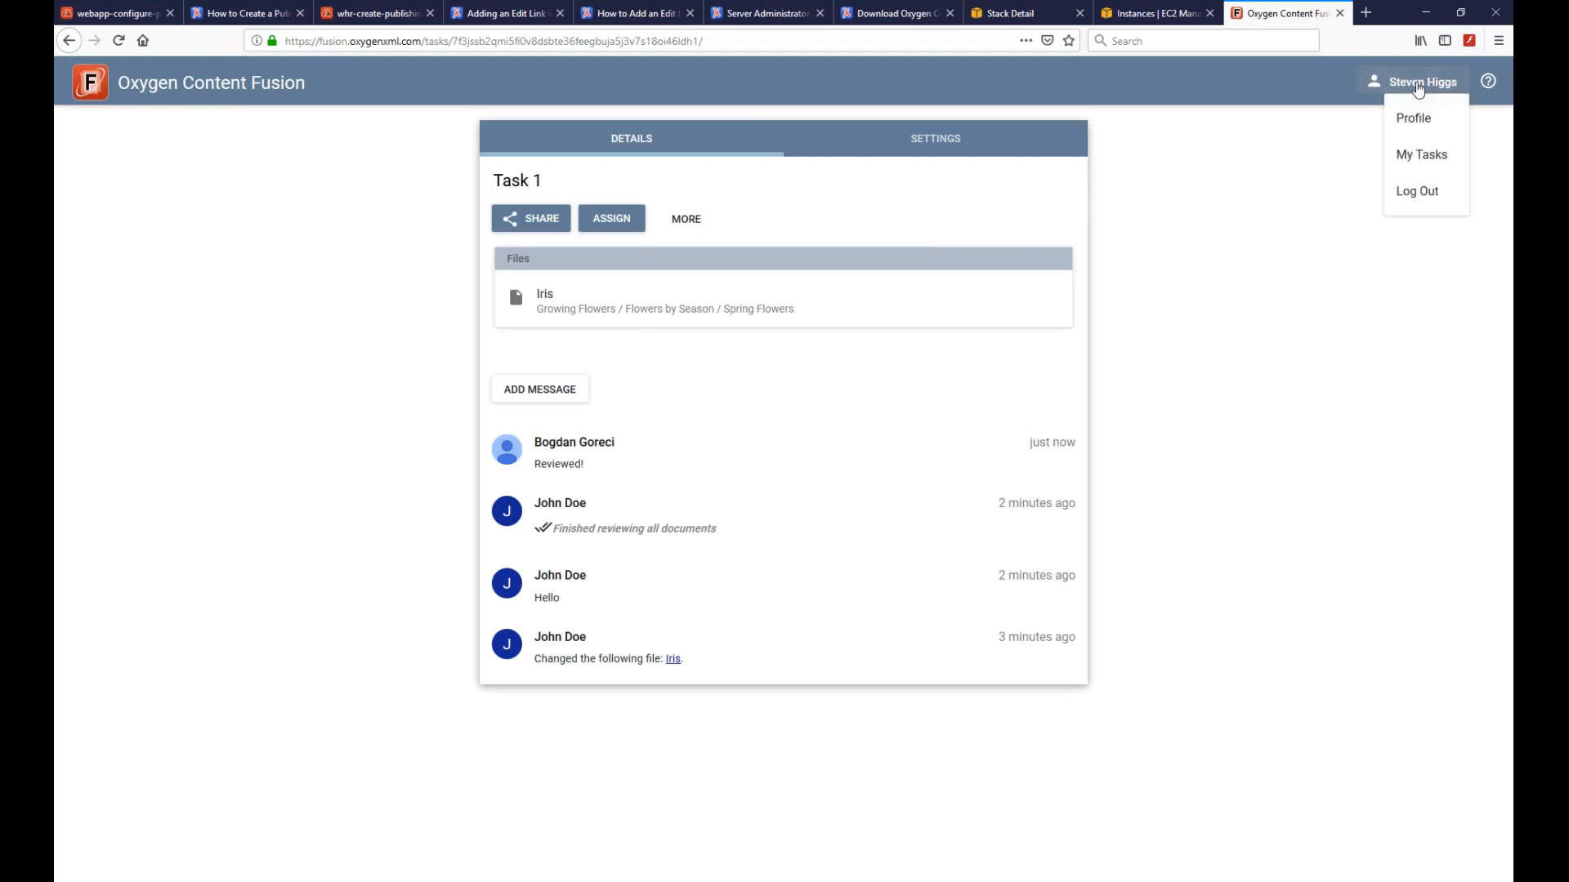
click(1423, 155)
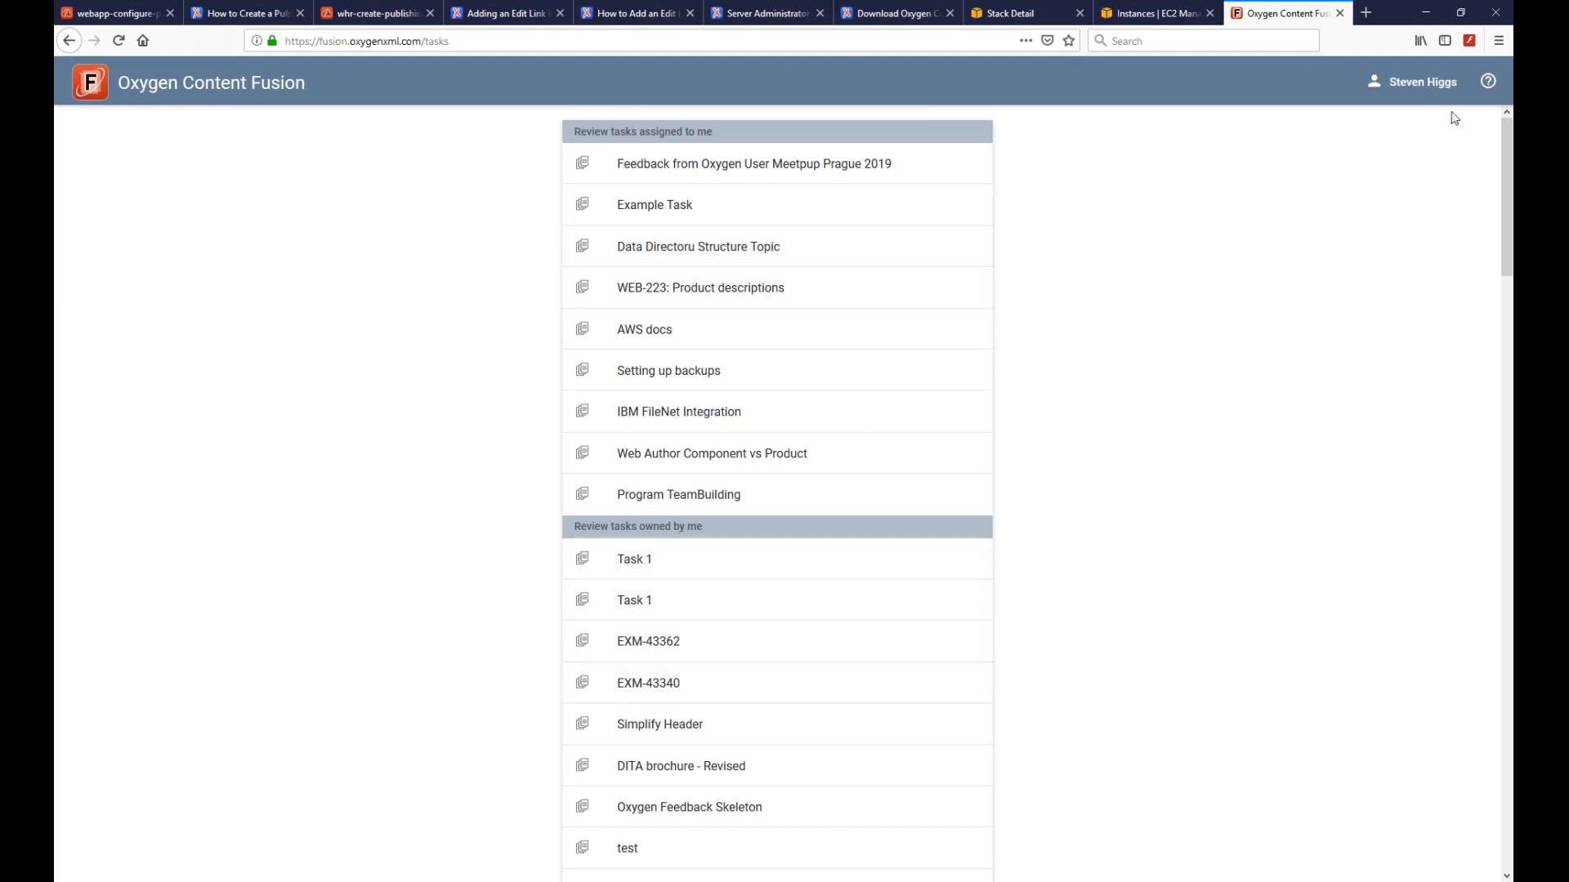
- Check the profile's four review-task e-mail notification options against the received notification e-mails
click(1415, 89)
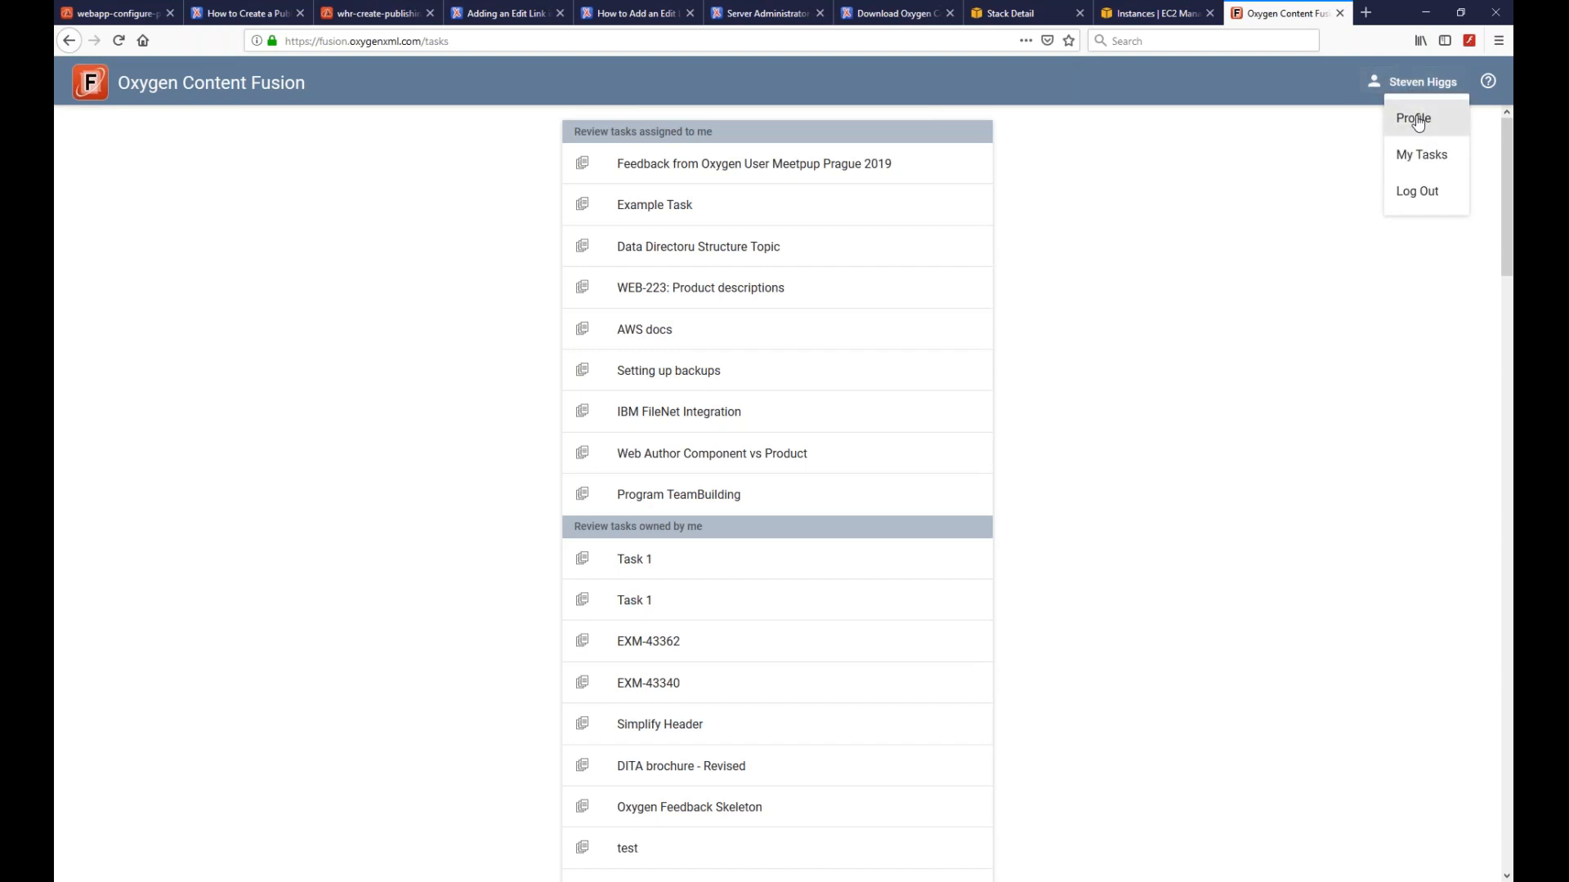
click(1414, 119)
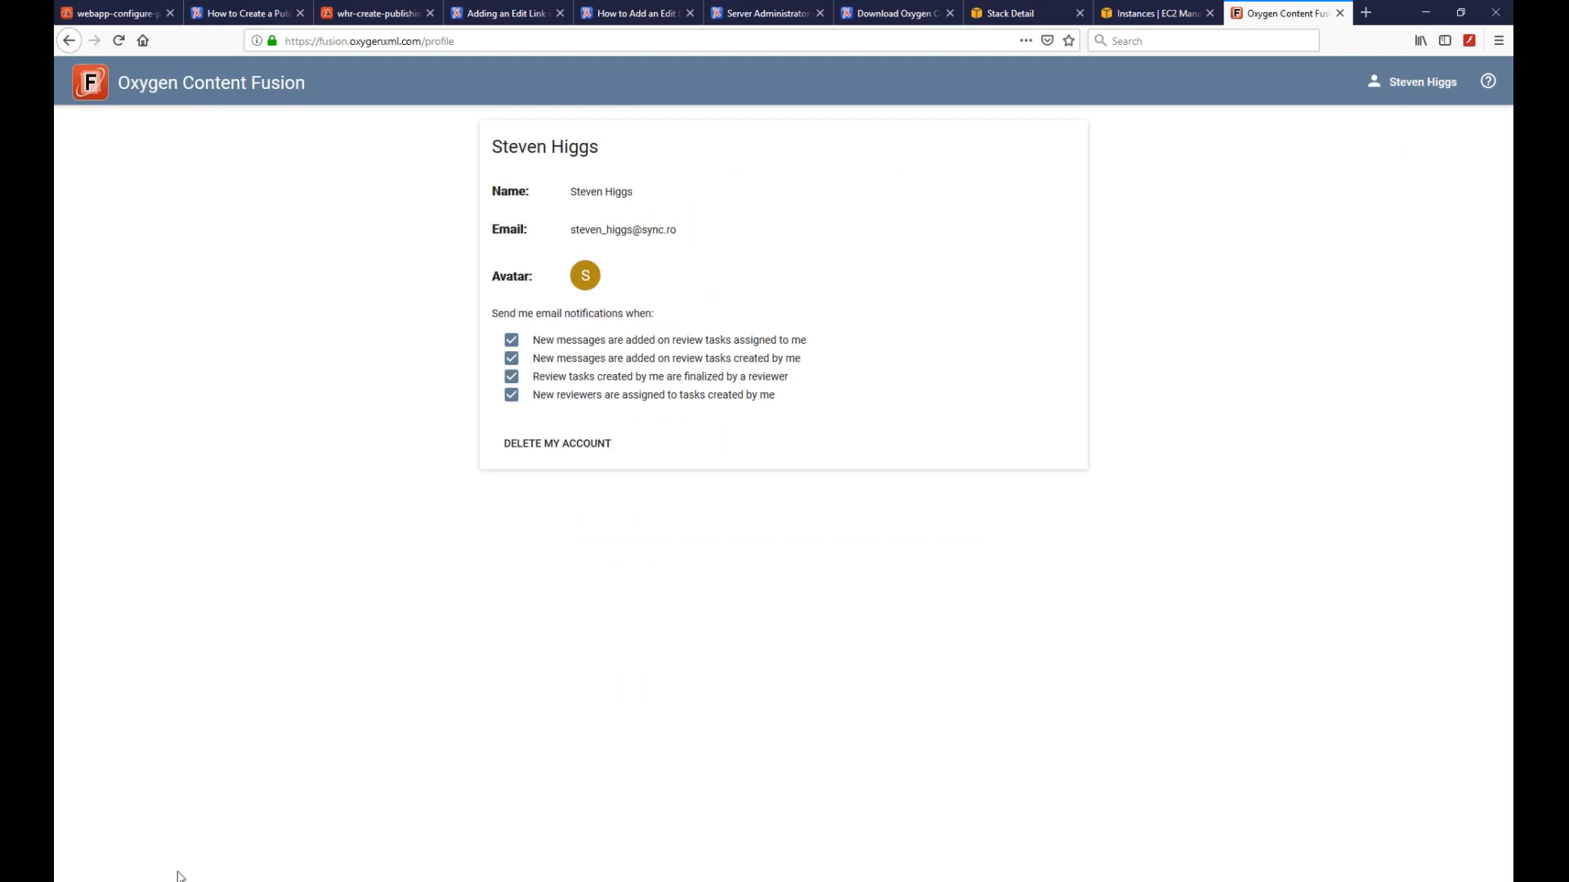
click(336, 878)
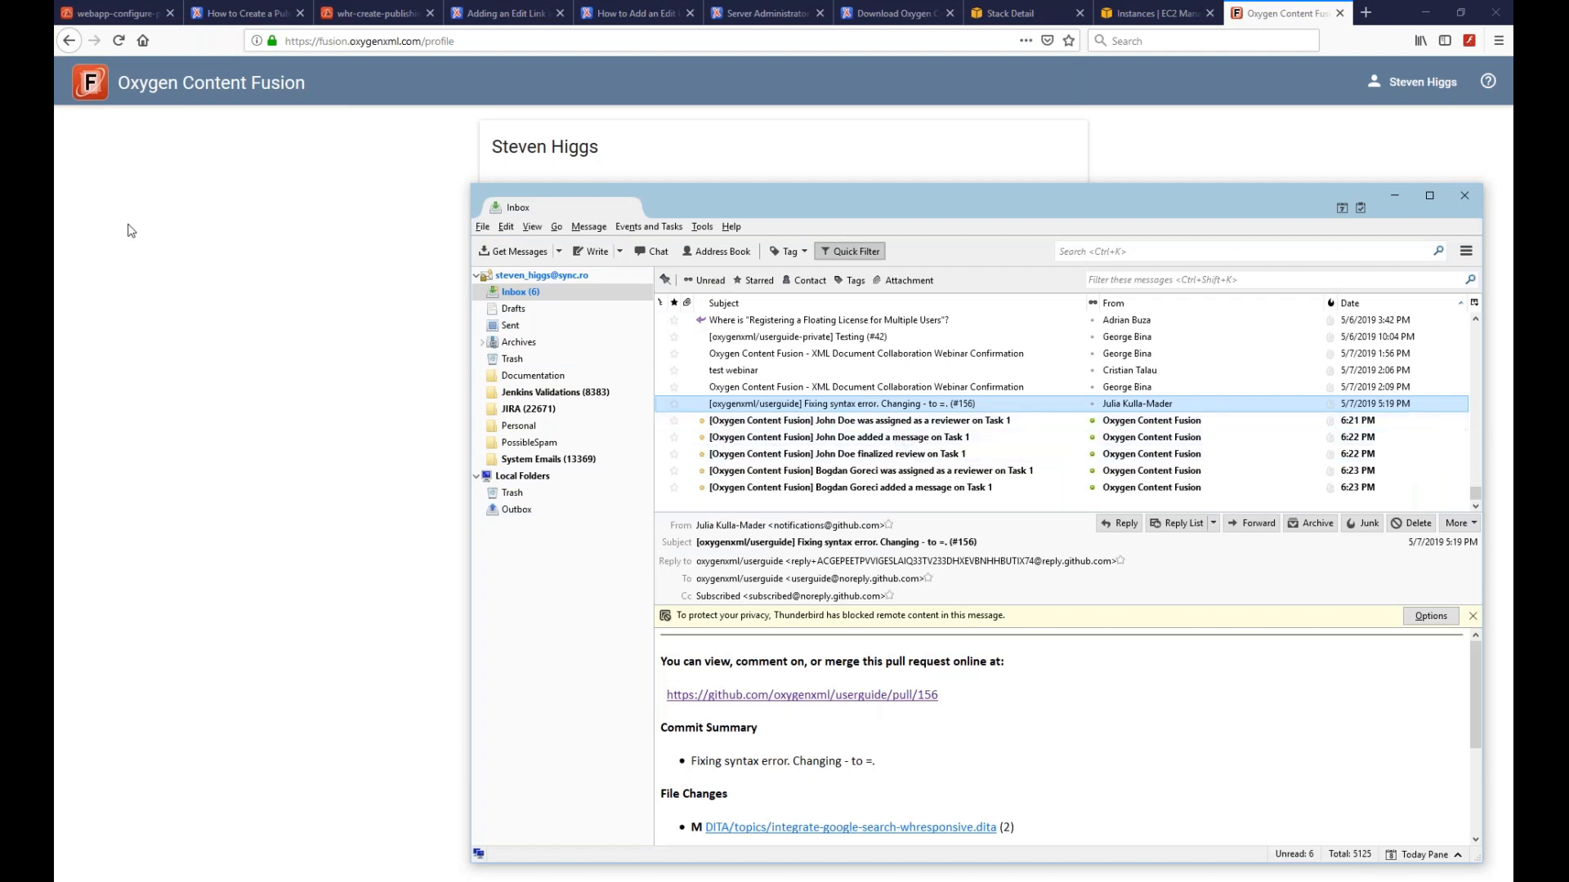
click(162, 246)
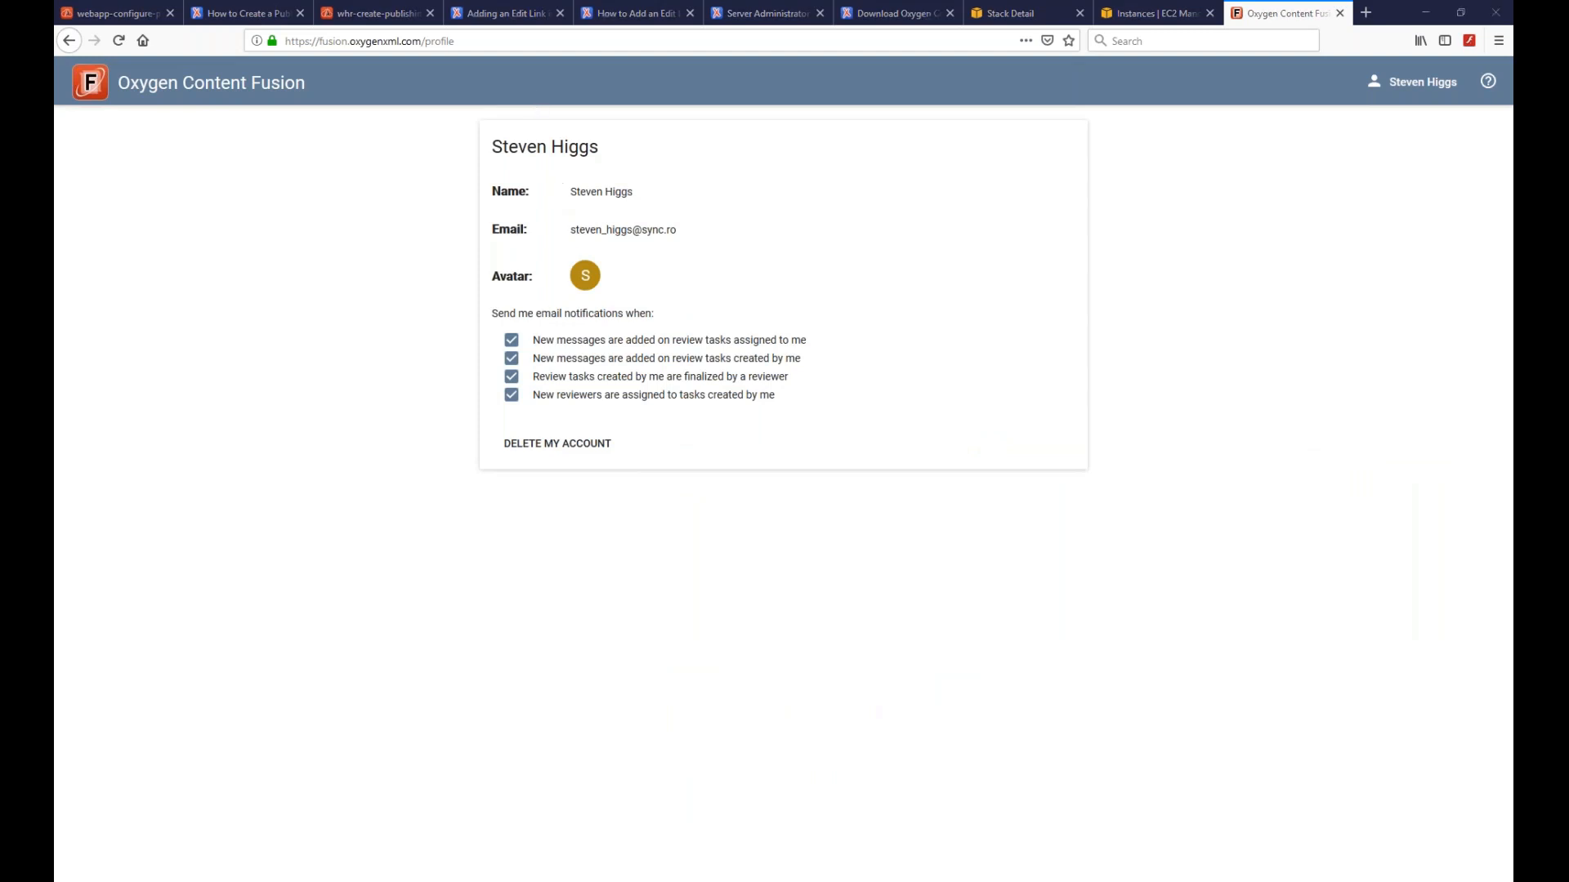
click(196, 881)
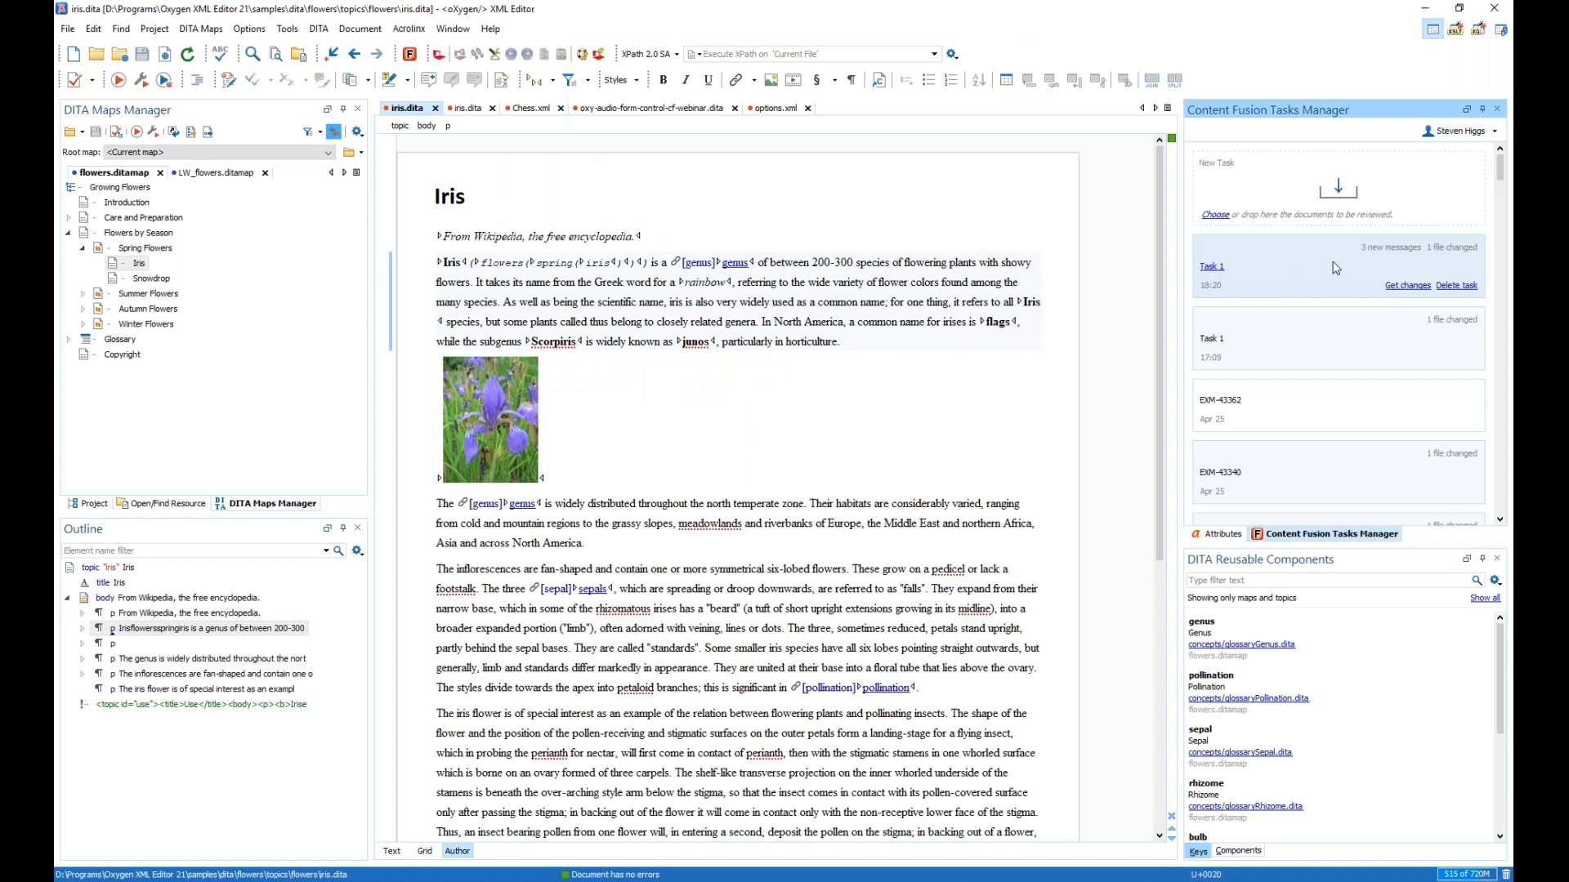
- Read Task 1's three new messages, then fetch the reviewer's changes to iris.dita
click(1402, 249)
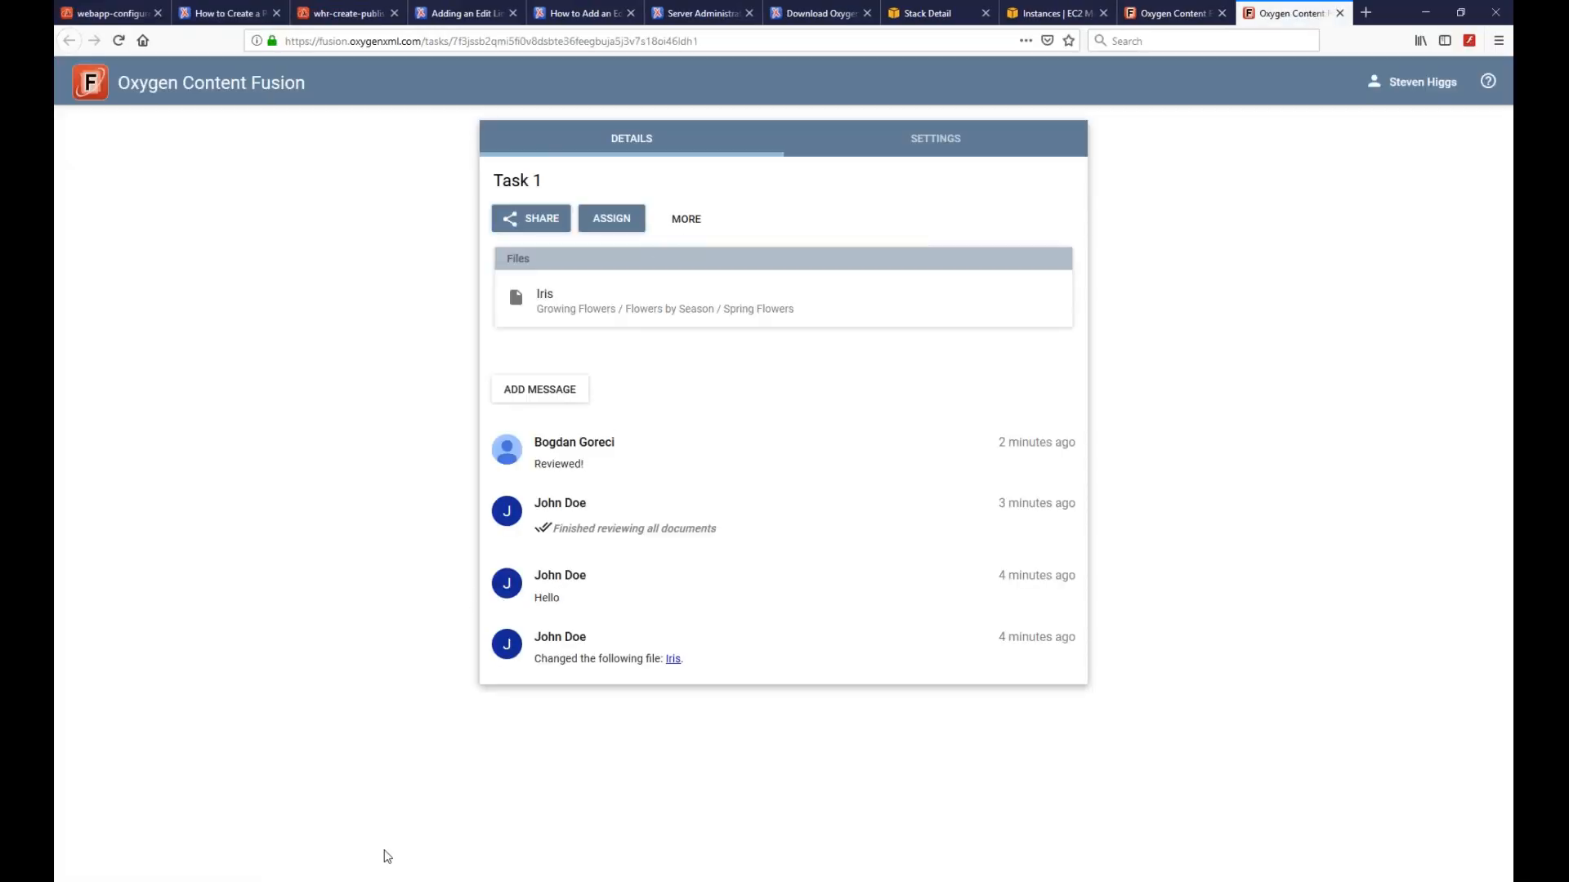
click(386, 881)
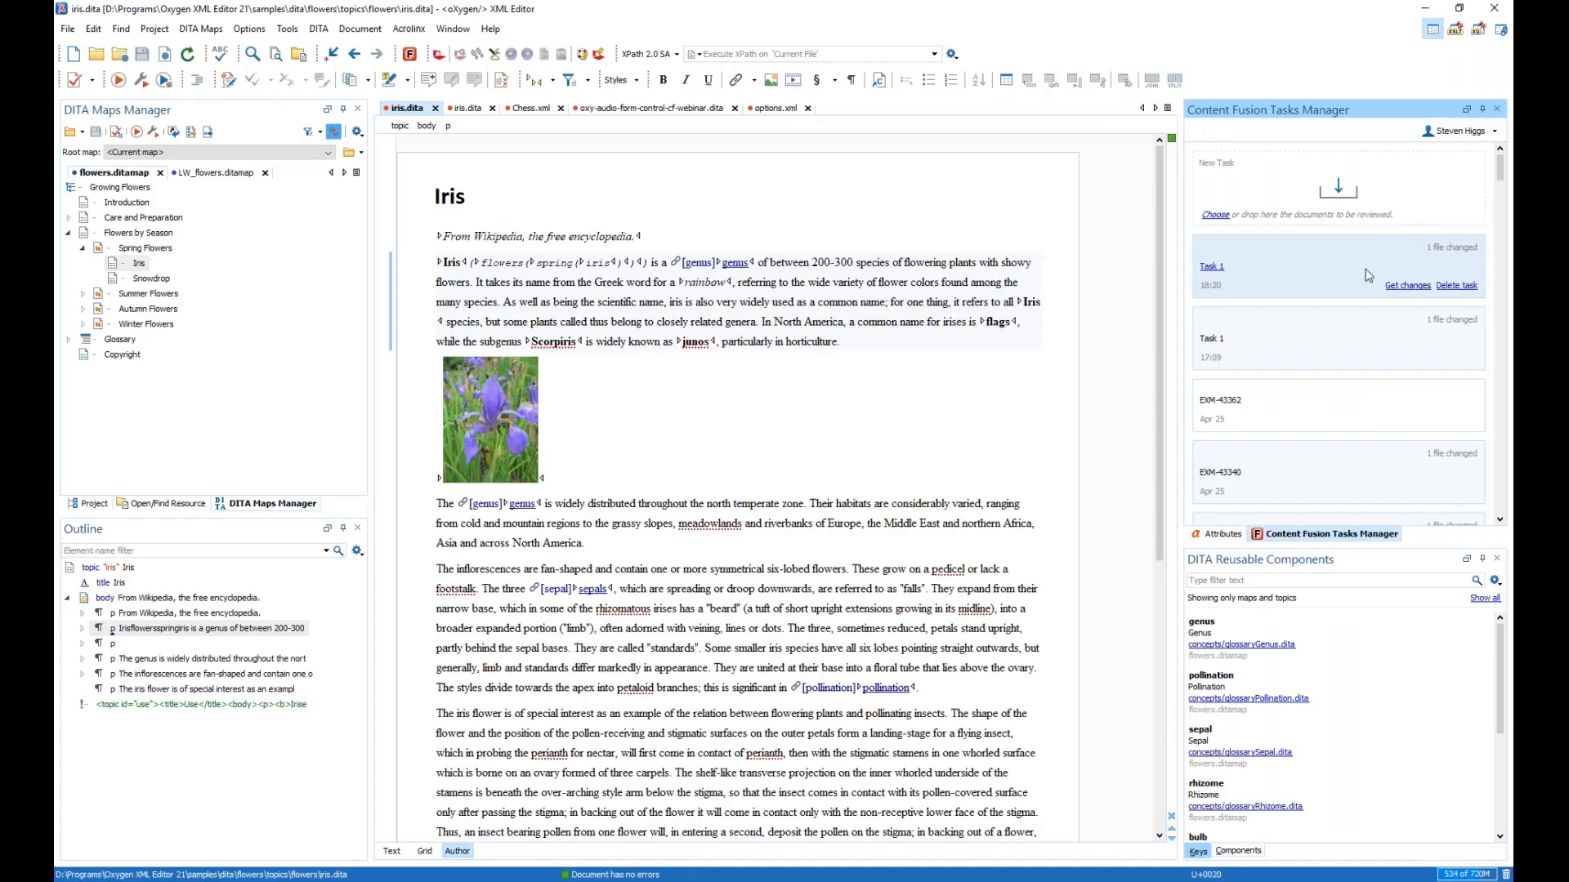
click(1407, 286)
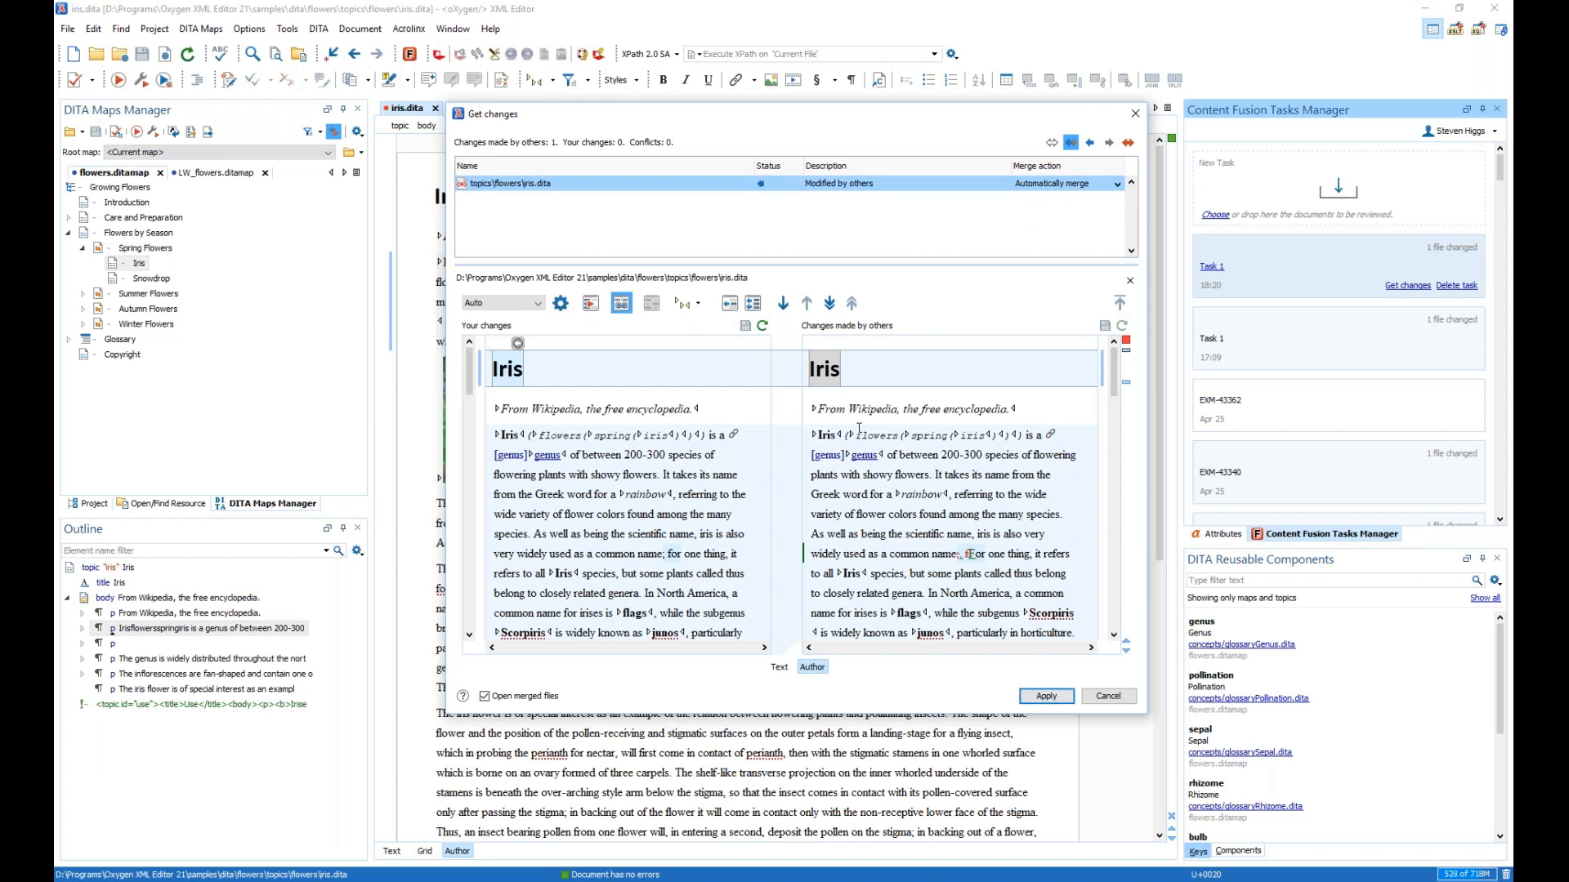
- Review the reviewer's insertions, deletions and Test comment and merge them into iris.dita
scroll(859, 428, down, 3)
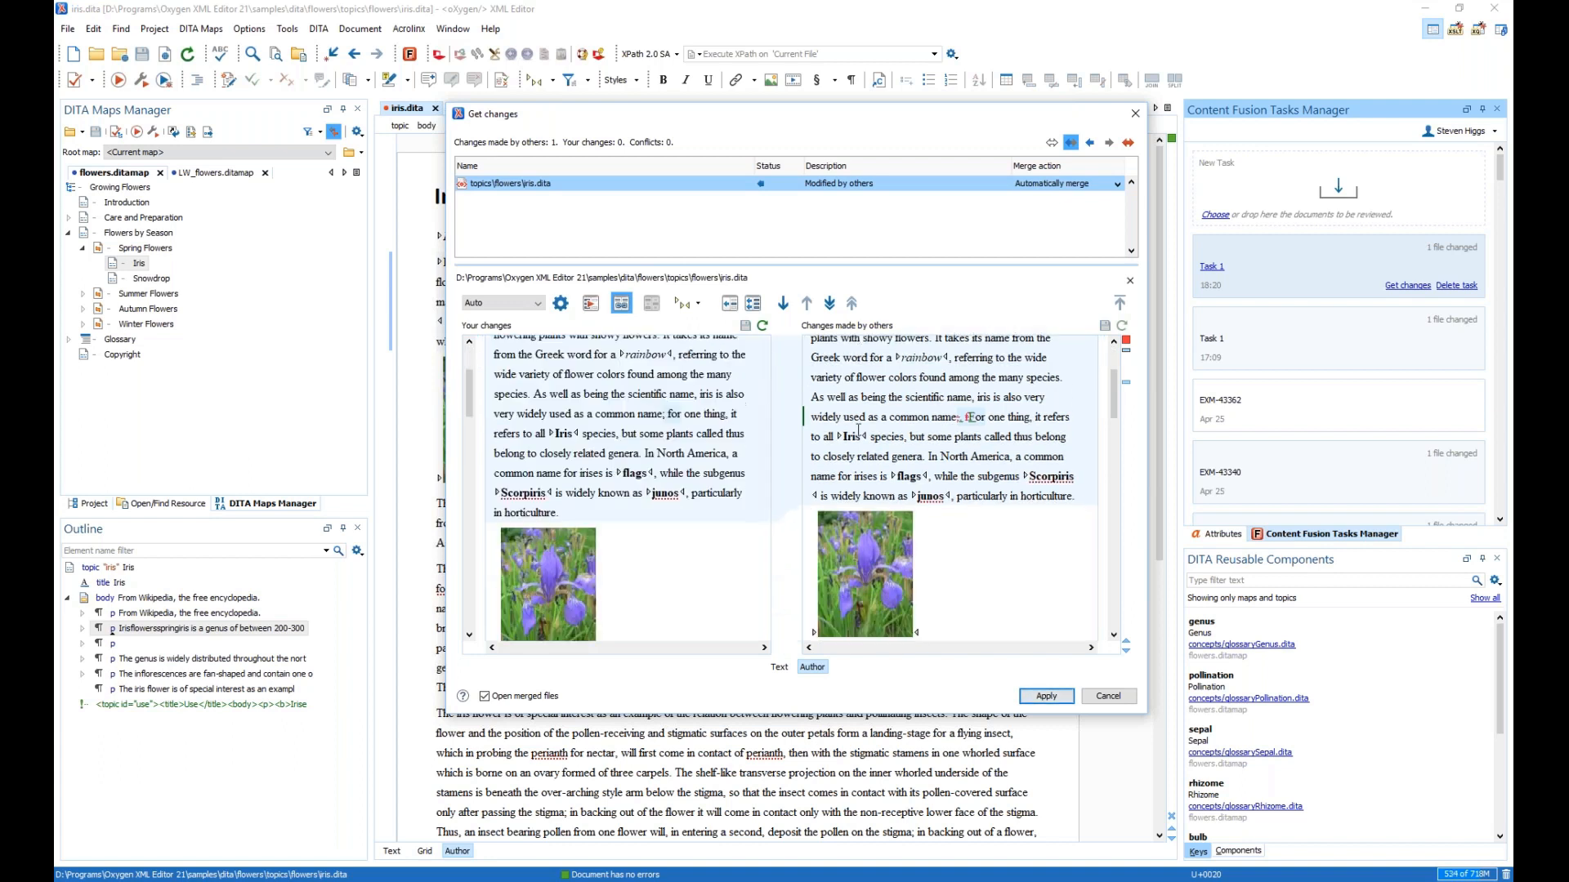
scroll(859, 429, up, 4)
scroll(907, 447, down, 3)
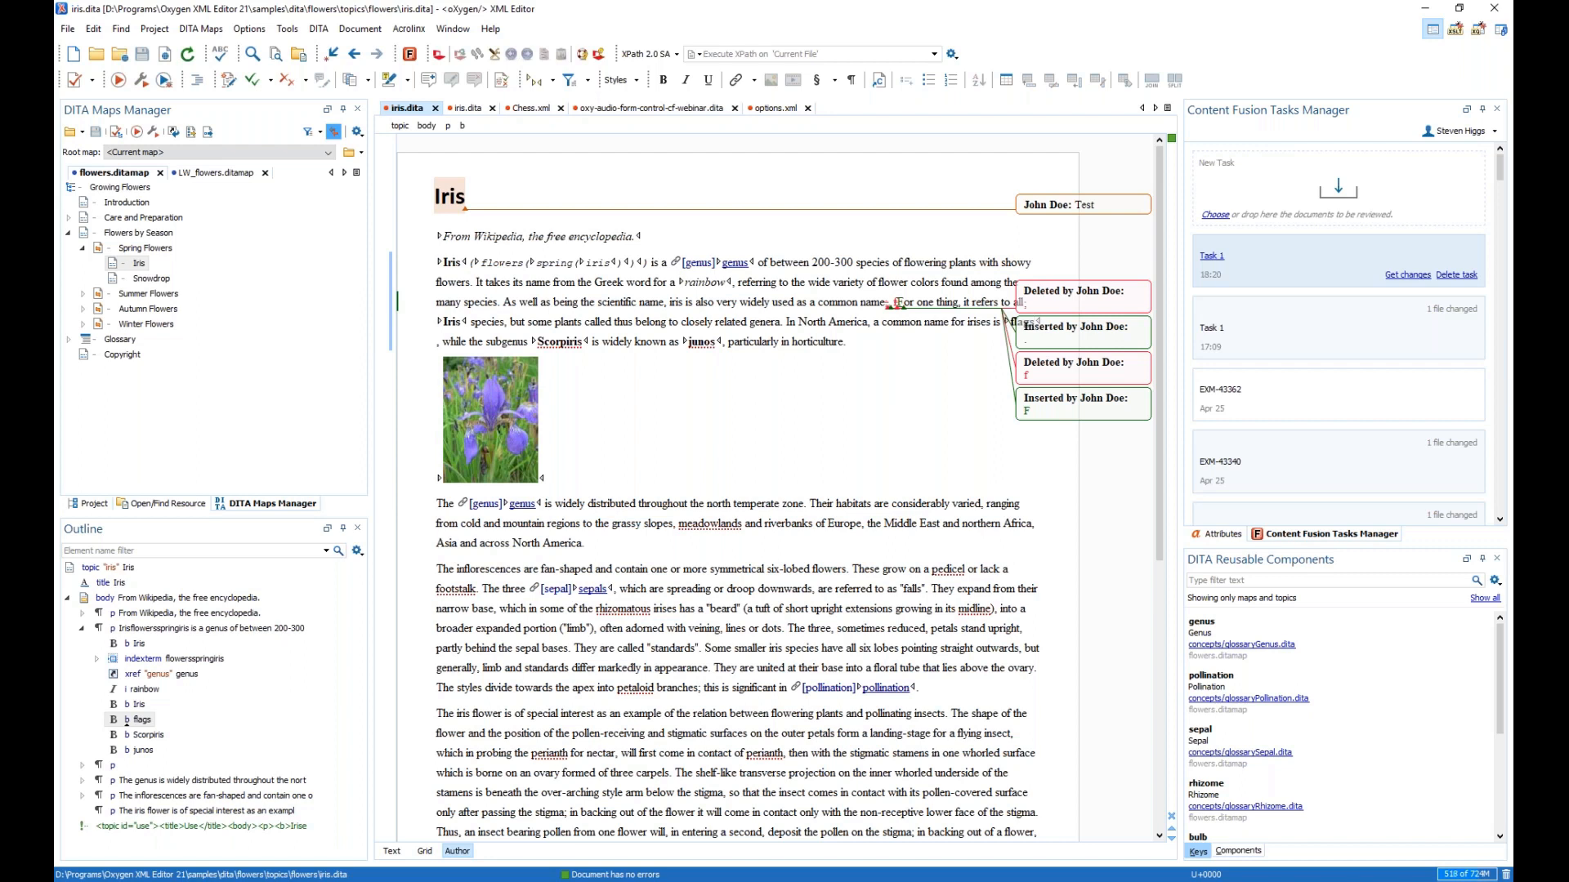
key(alt+Tab)
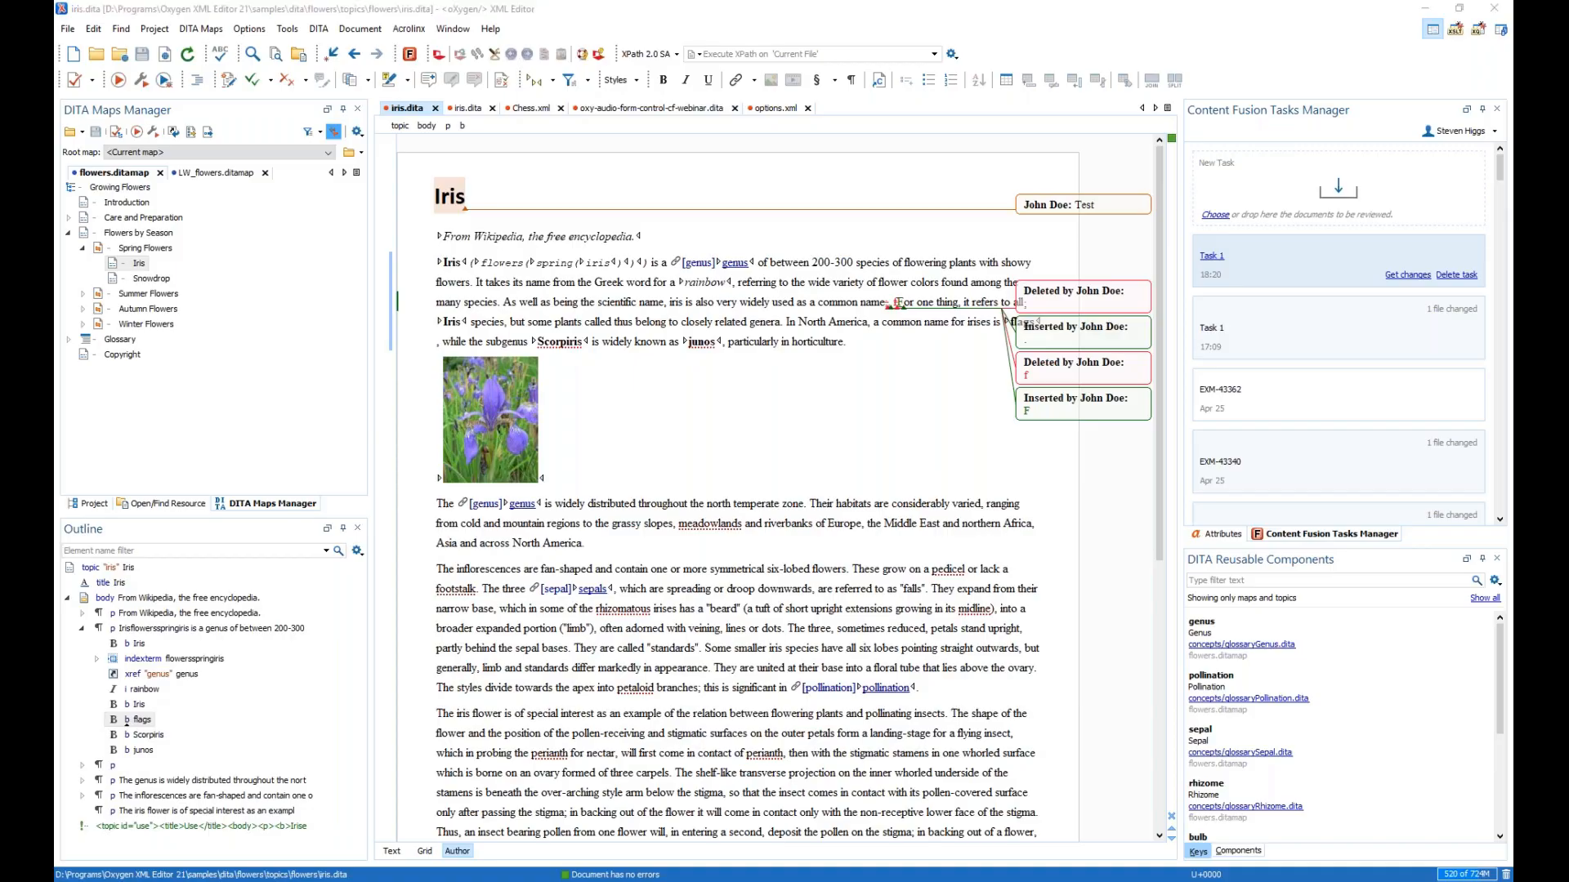
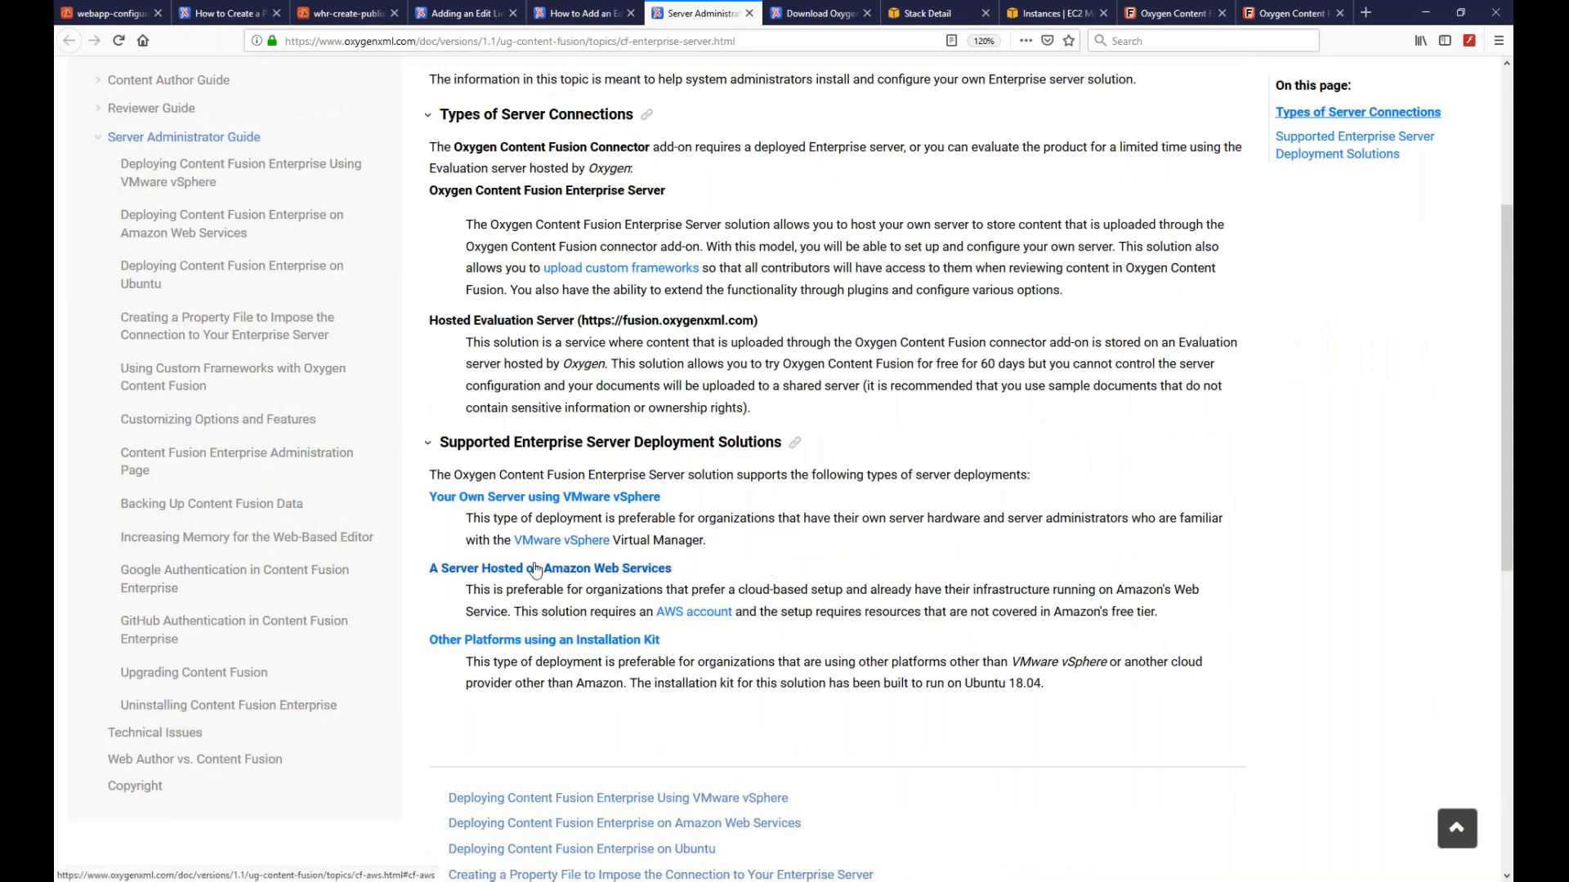
- Read the Amazon Web Services deployment guide, then follow its Download page link into a new tab
click(519, 572)
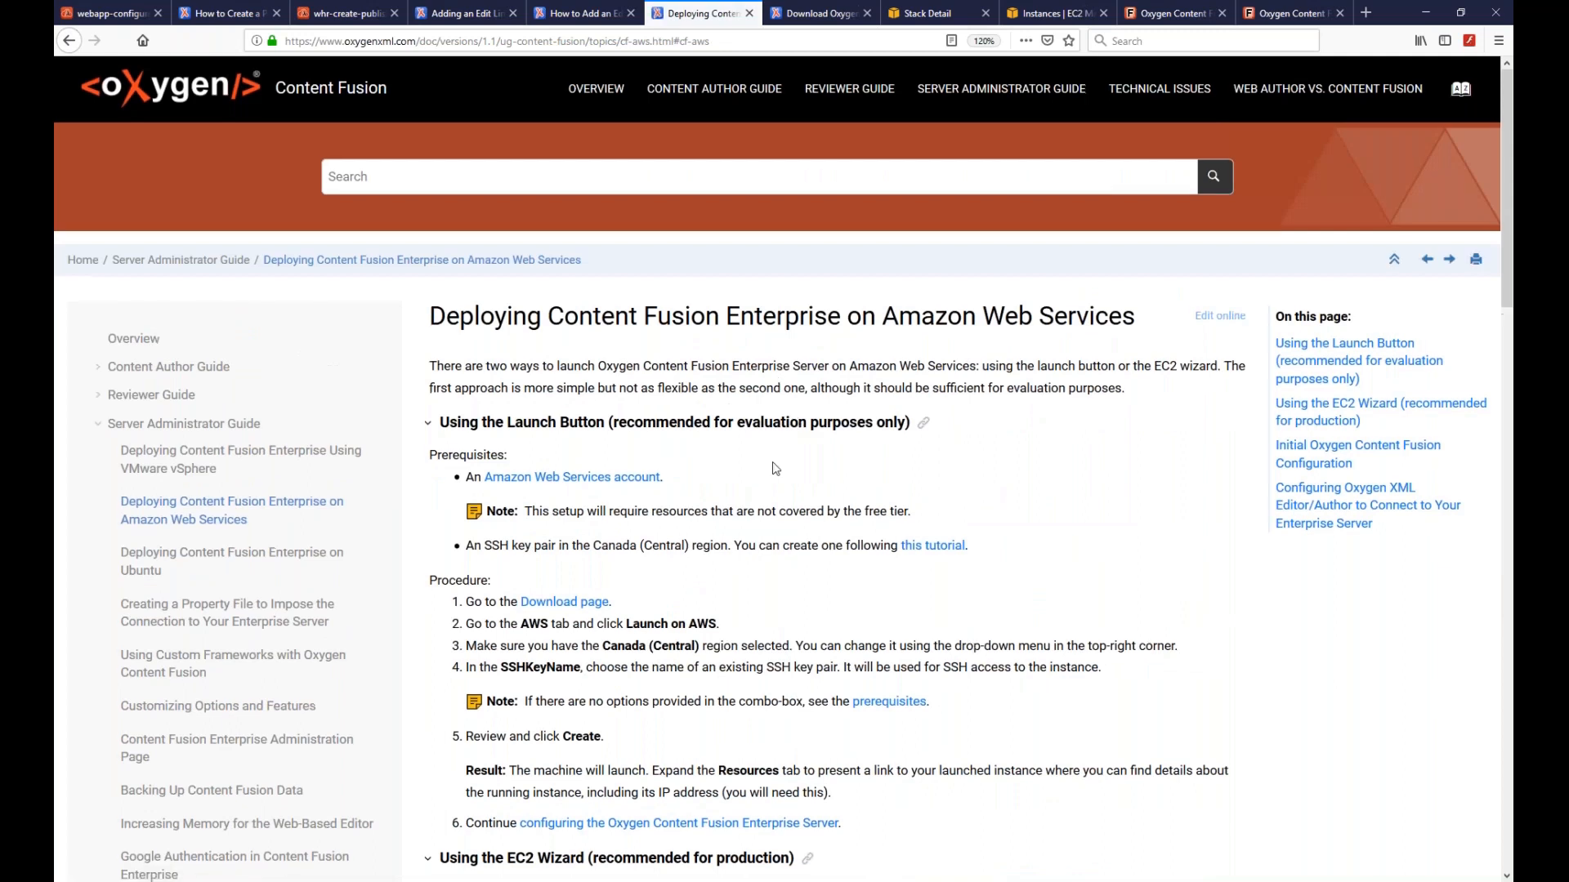
scroll(775, 469, down, 8)
scroll(775, 469, up, 8)
scroll(776, 469, down, 1)
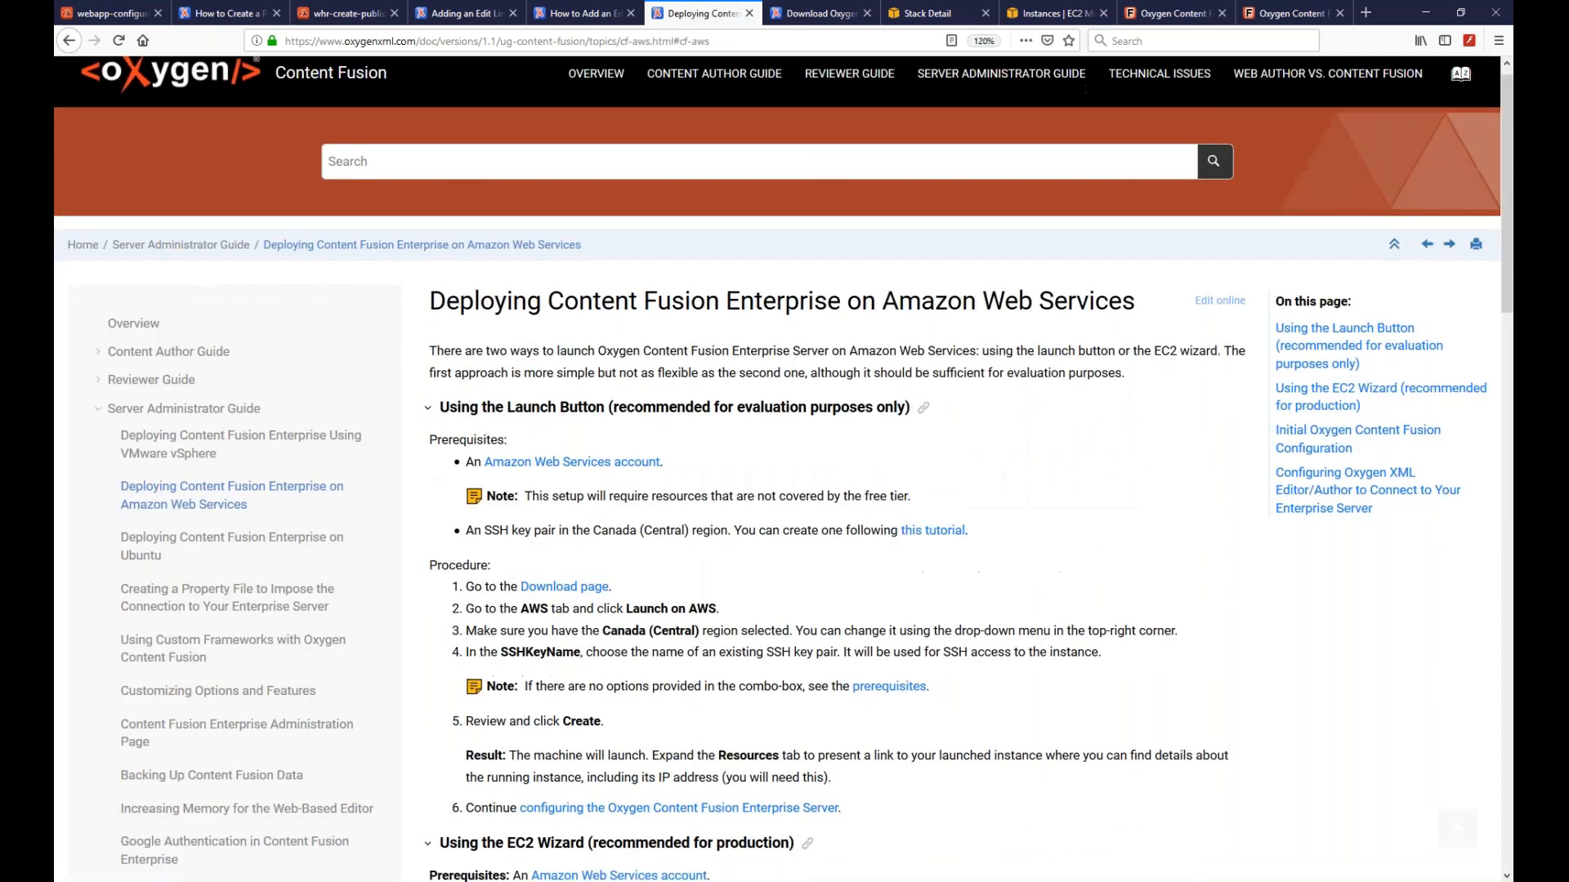
scroll(738, 423, down, 1)
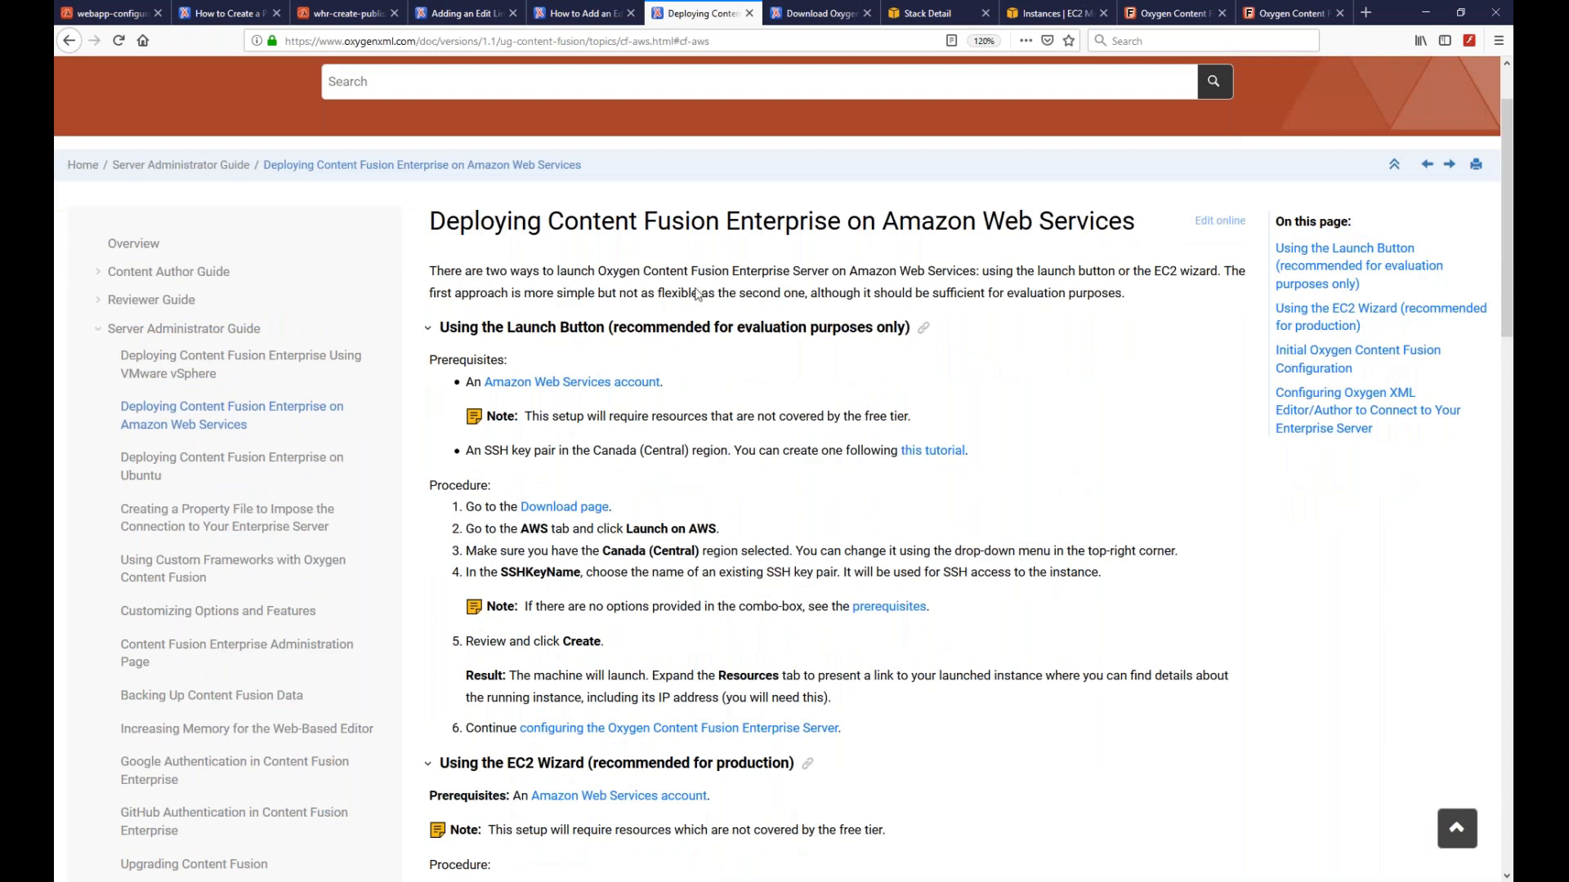
scroll(728, 377, down, 1)
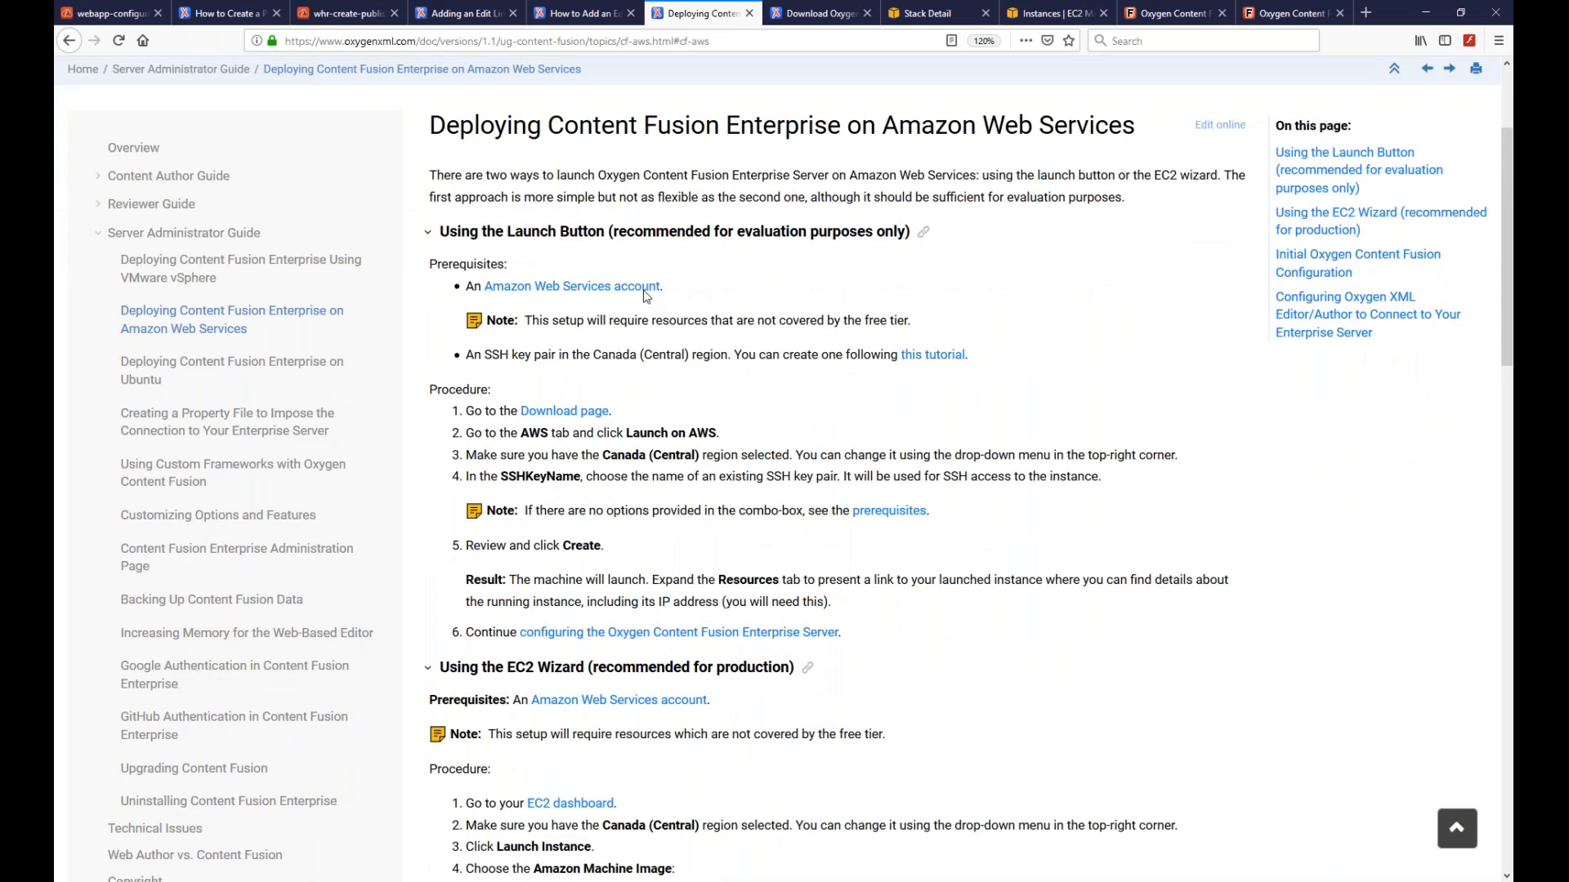
scroll(752, 371, up, 1)
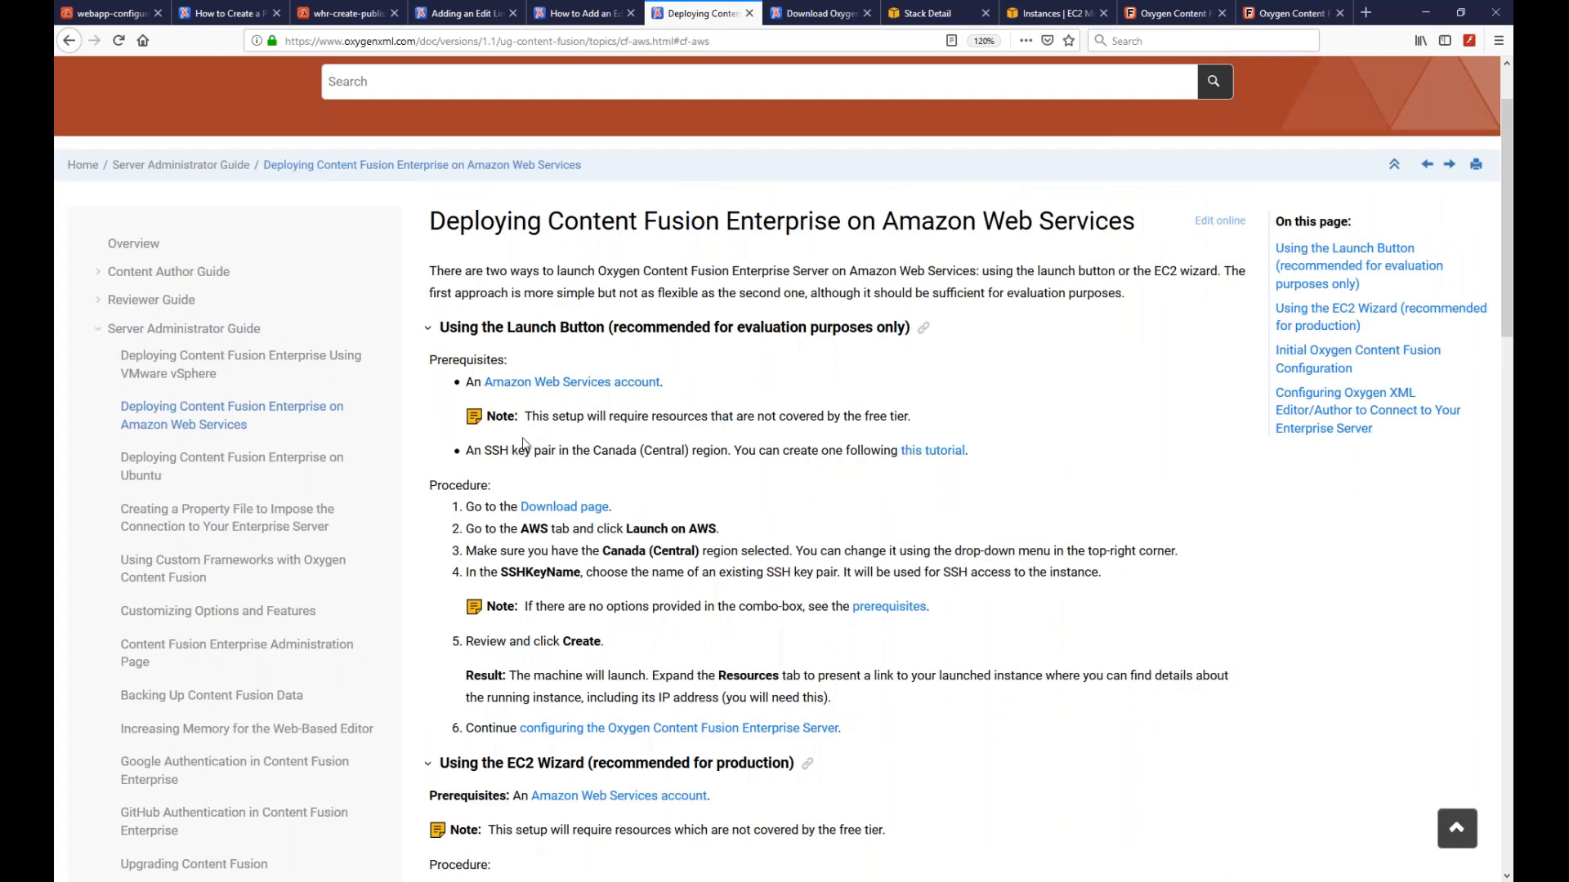
click(553, 509)
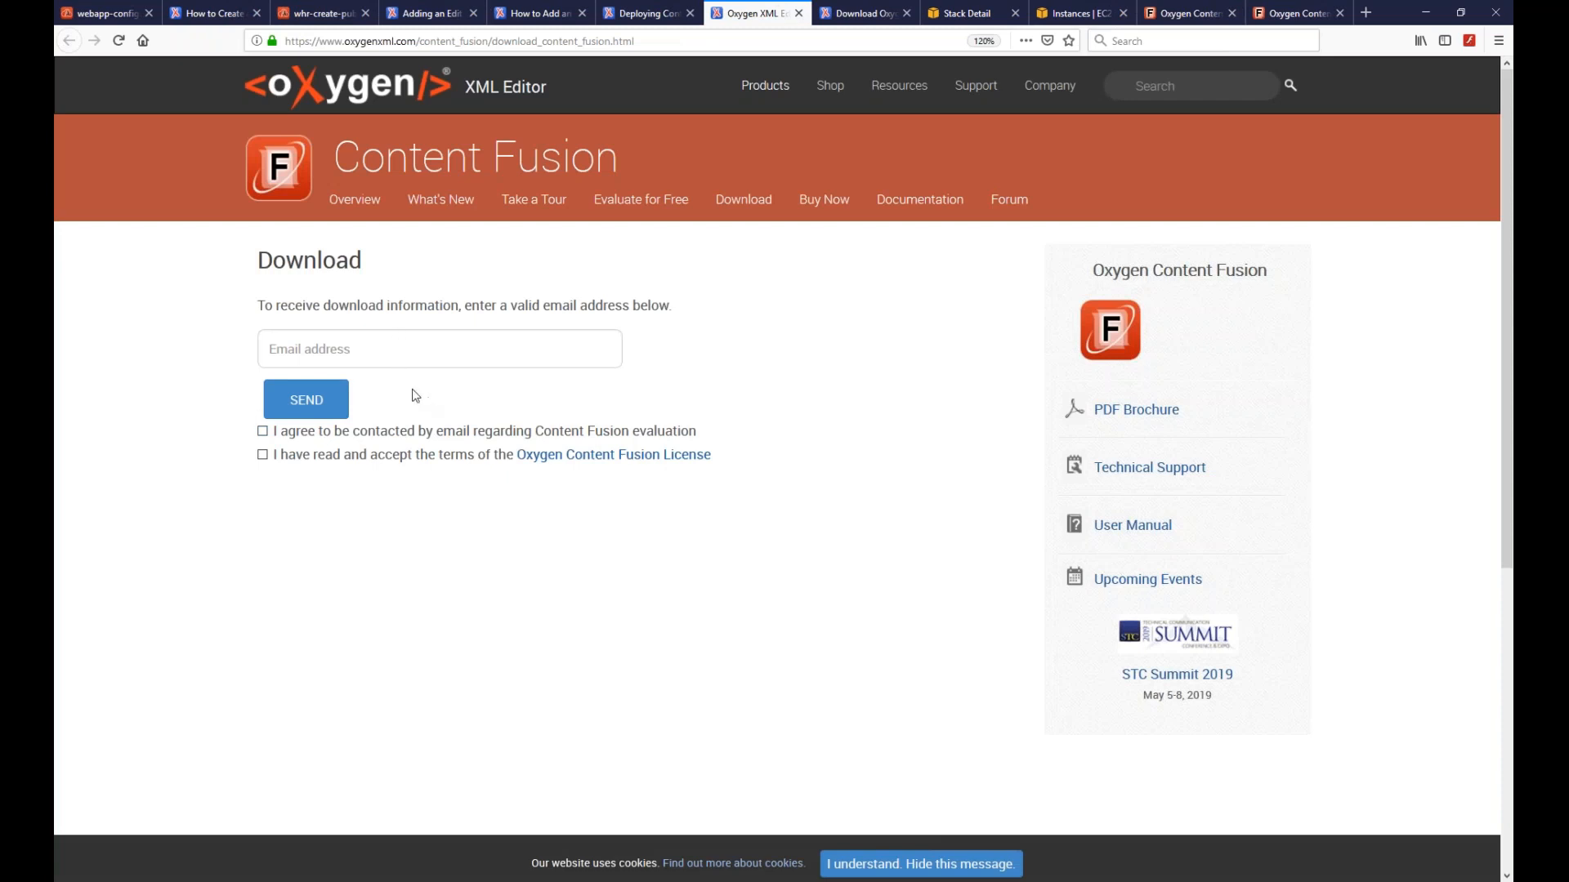
- Choose the AWS deployment option and launch the ContentFusionEnterprise stack in CloudFormation
click(854, 15)
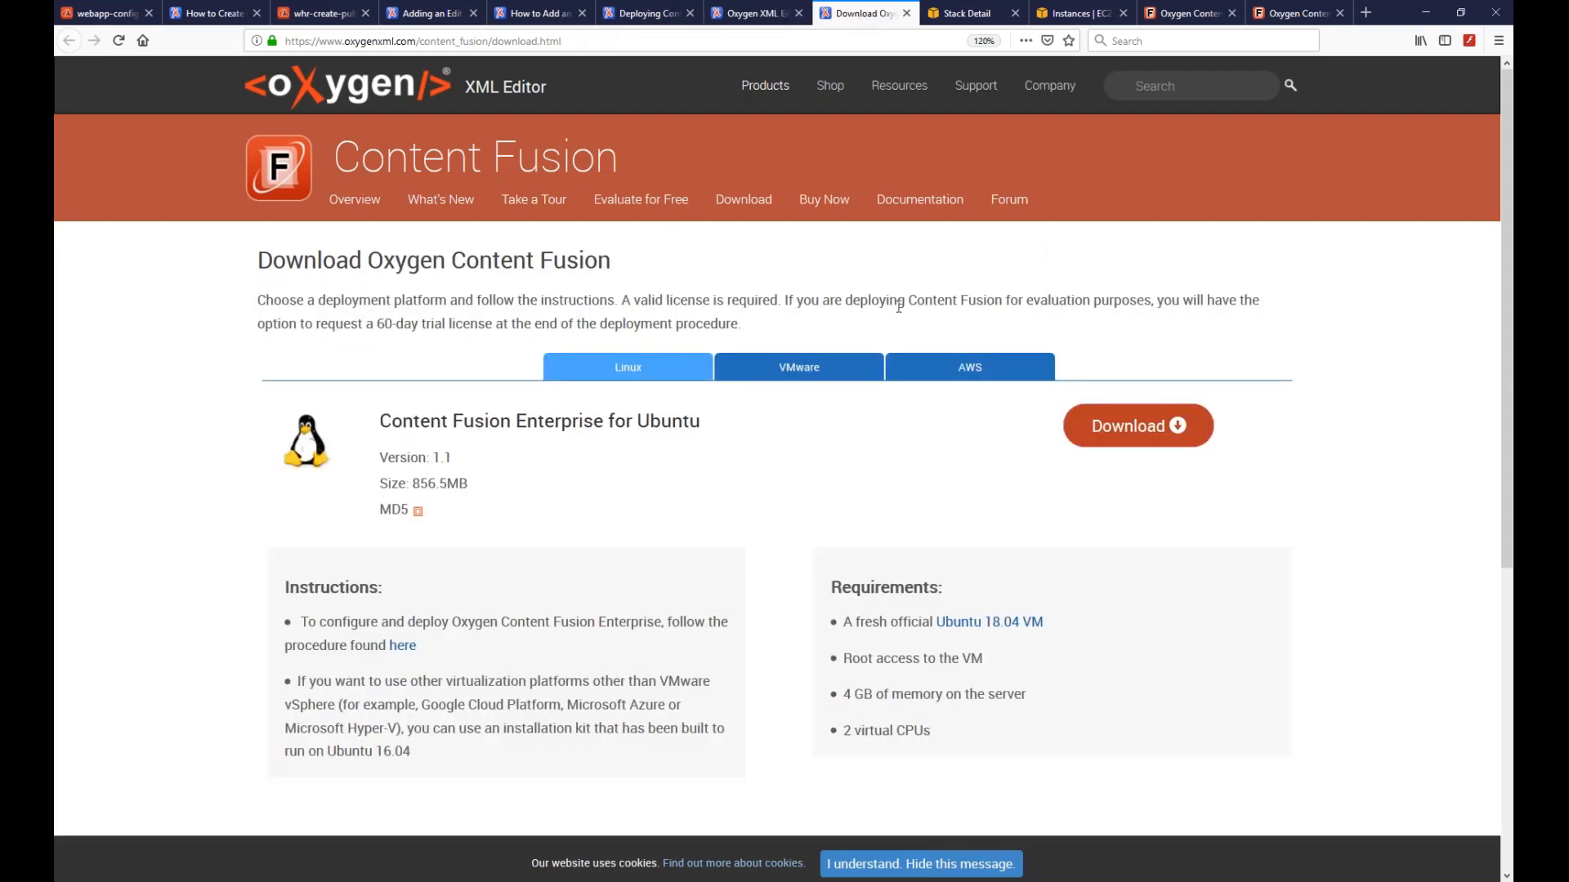
click(965, 372)
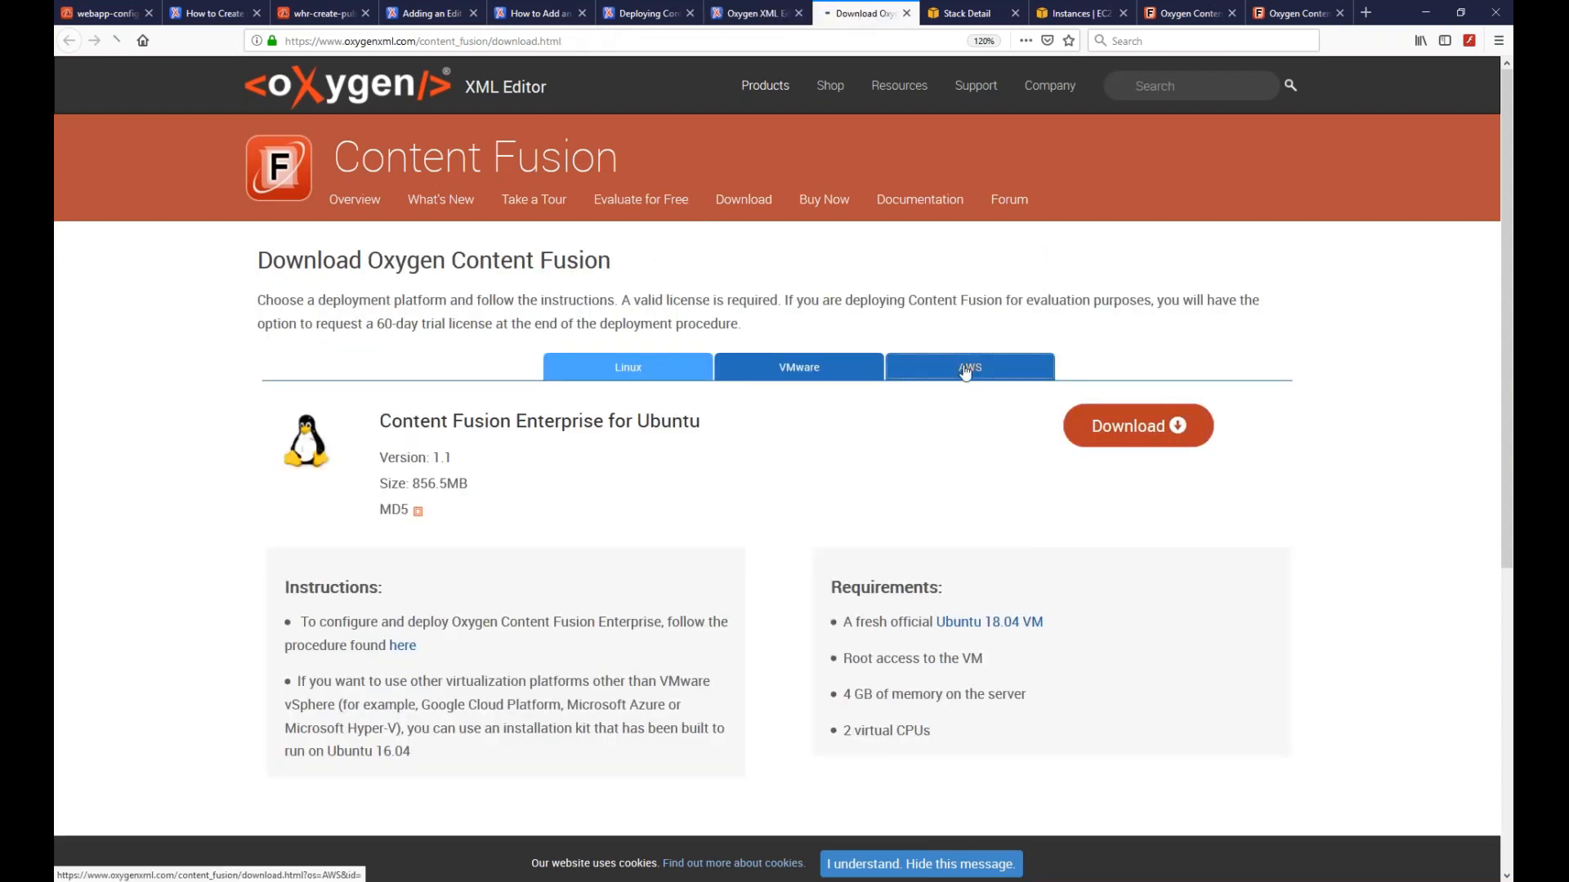
scroll(707, 543, down, 2)
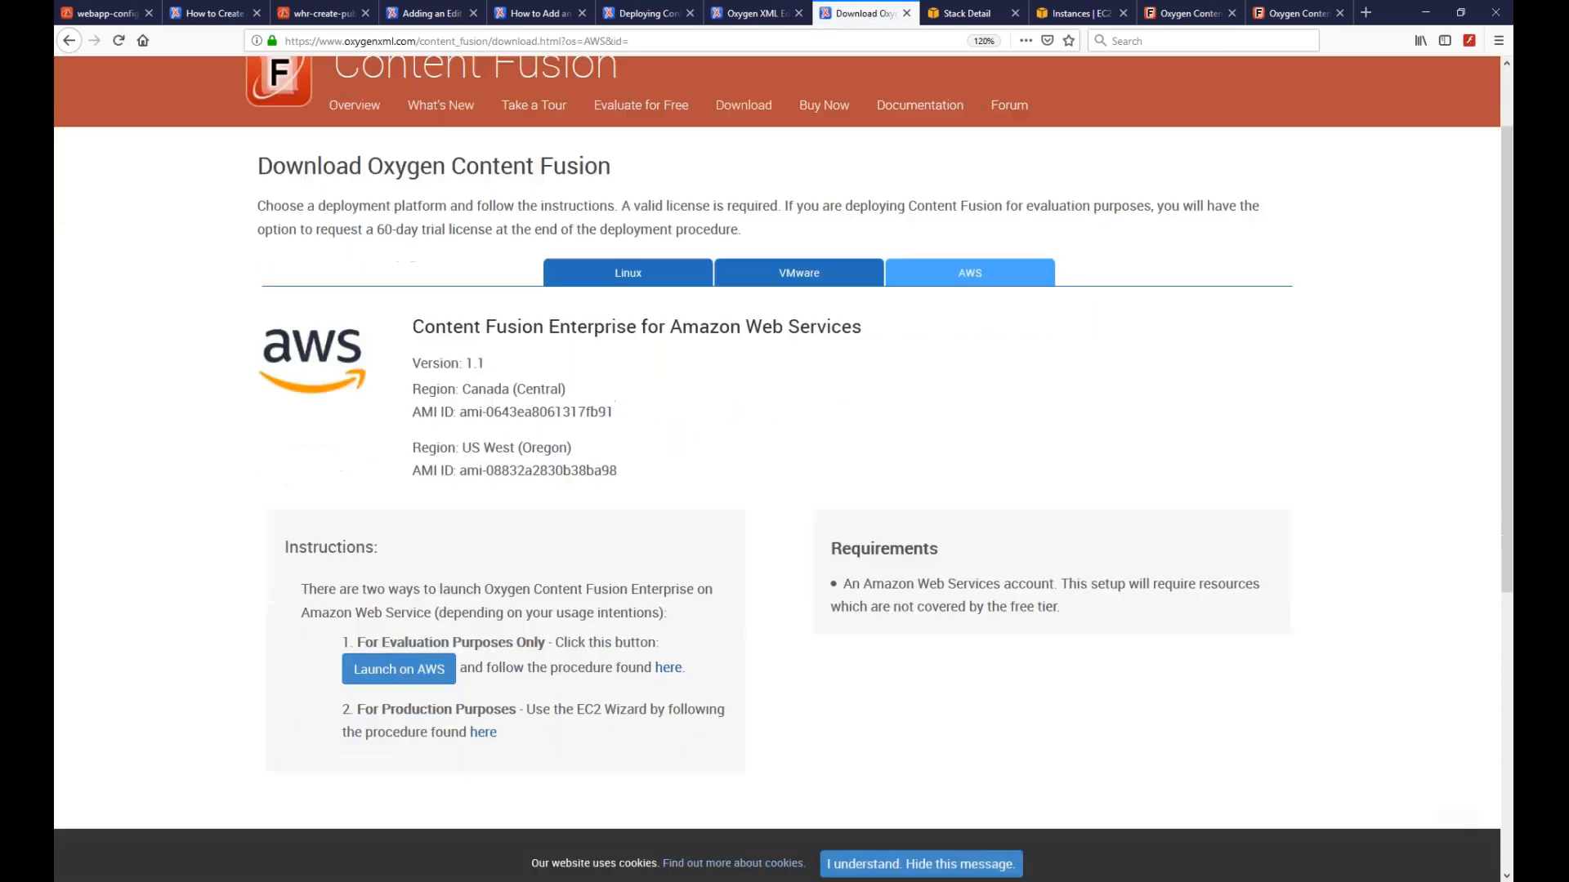
click(390, 667)
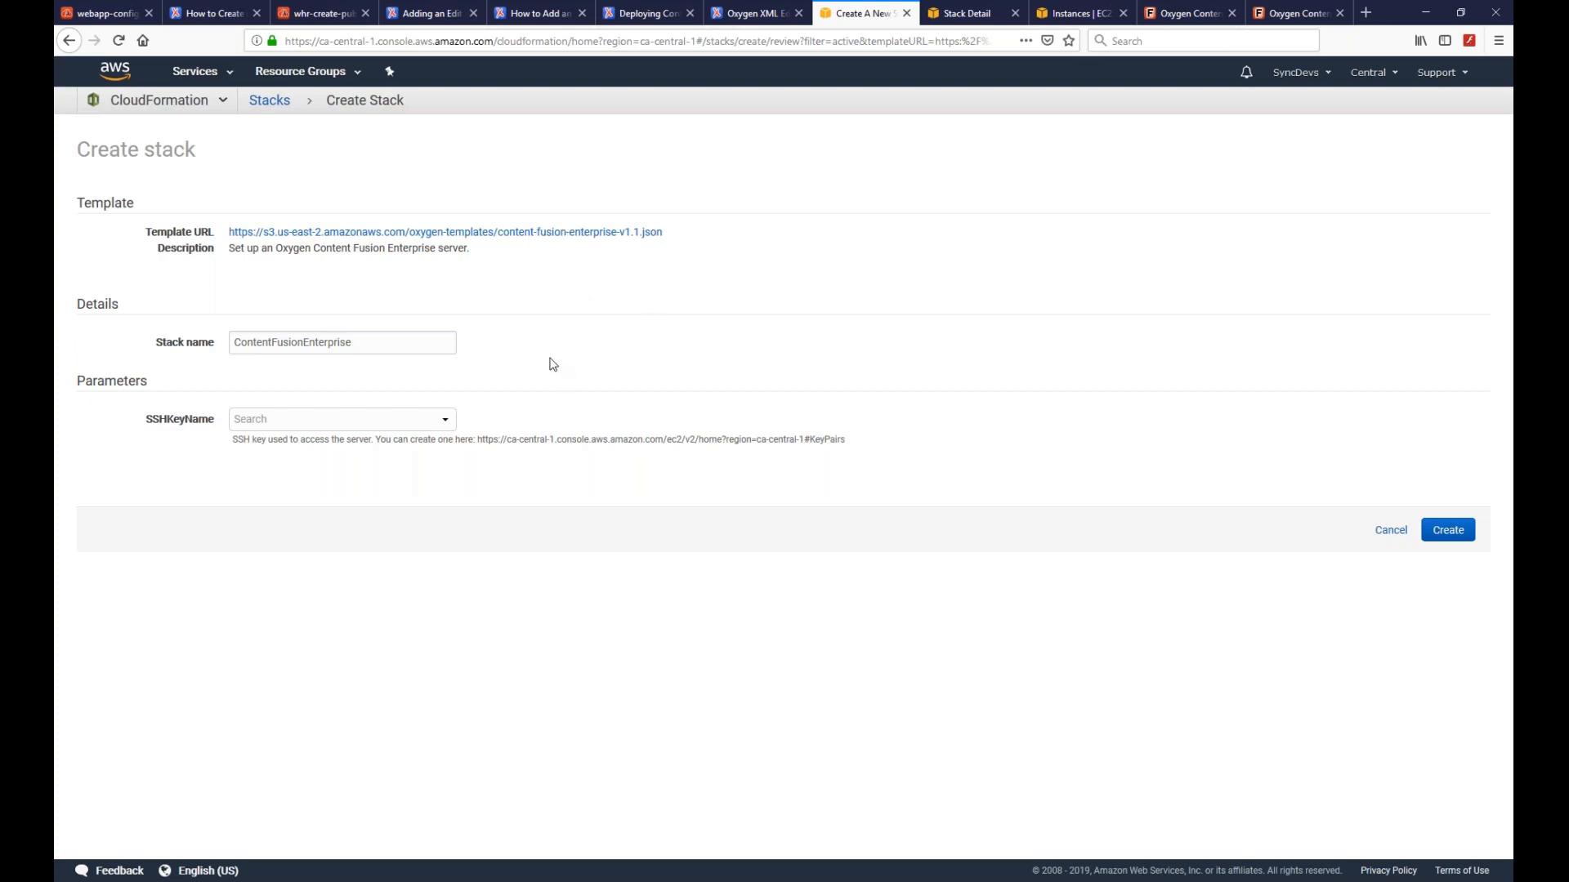
- Pick an SSH key pair for the ContentFusionEnterprise stack, then view the created stack's details
click(377, 347)
click(444, 419)
click(296, 489)
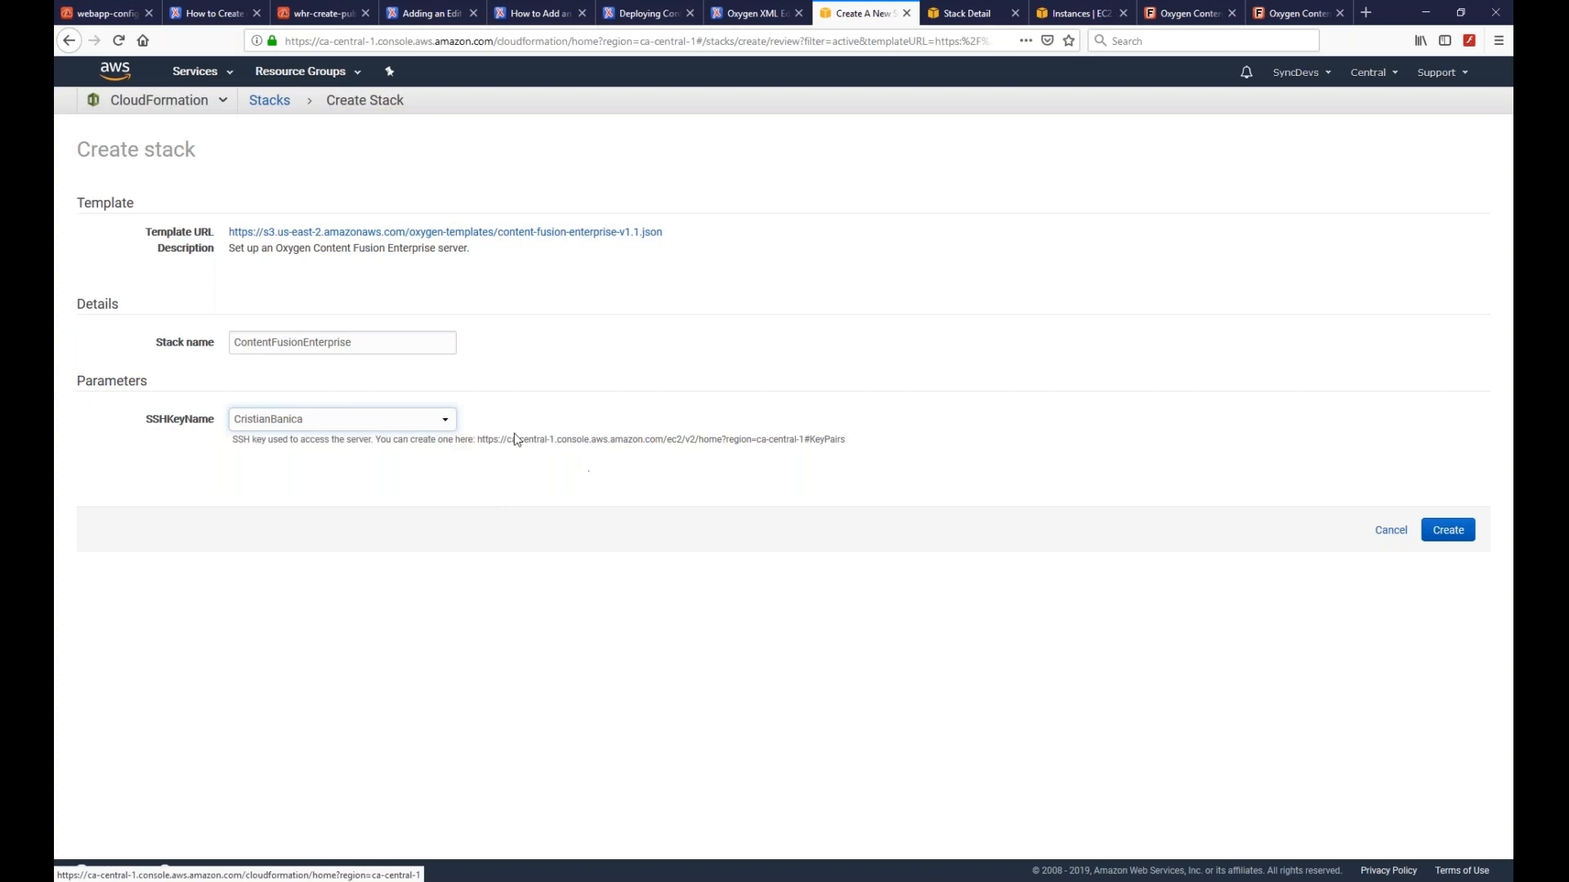
drag(479, 440, 848, 442)
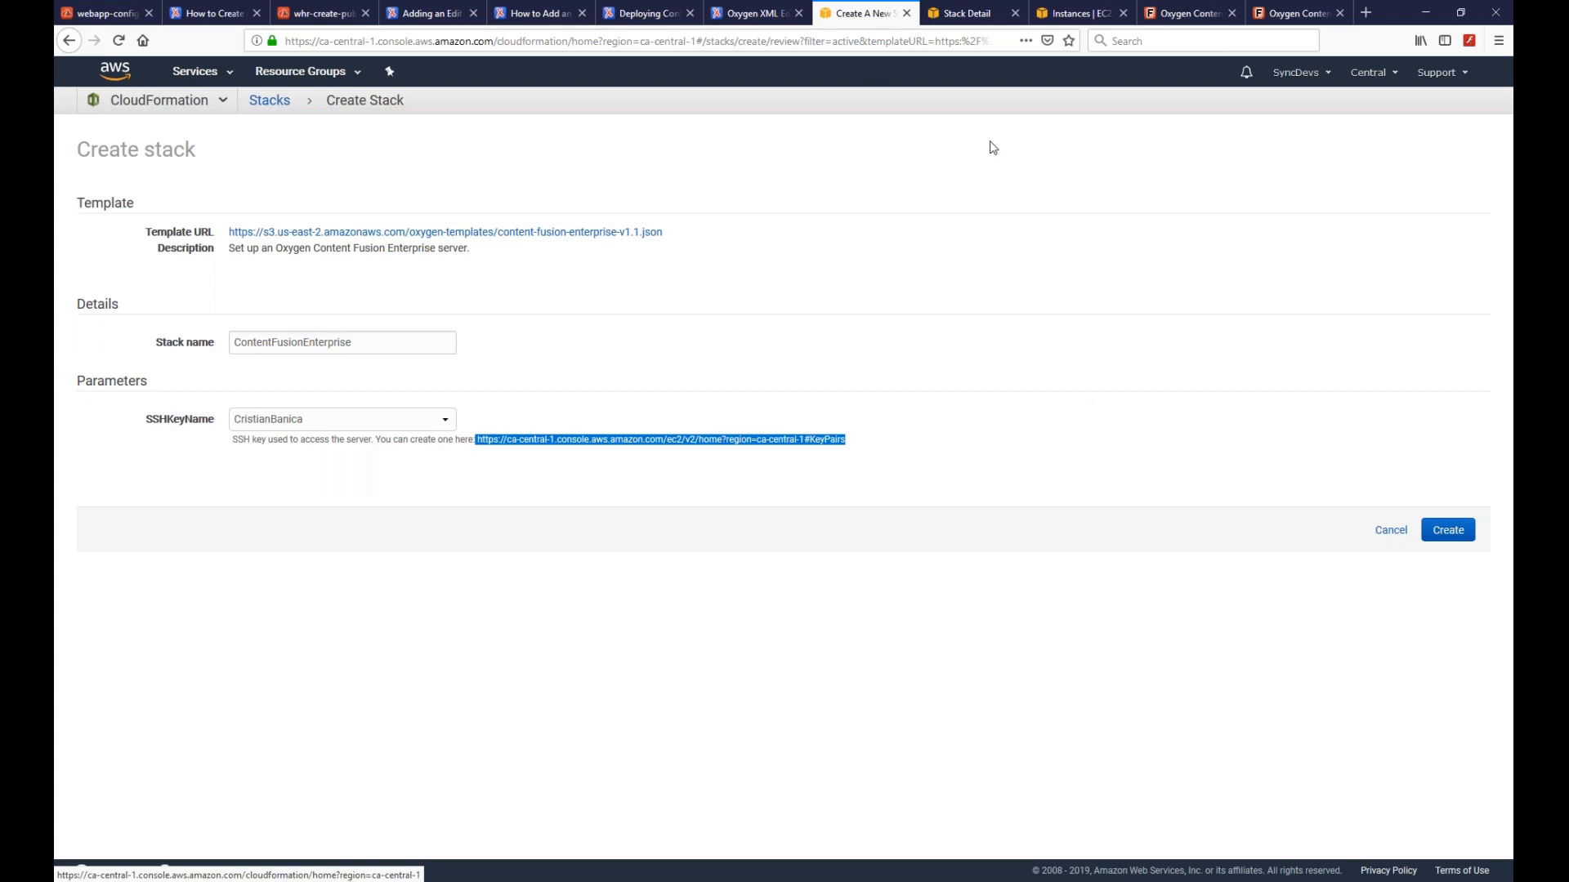
click(966, 14)
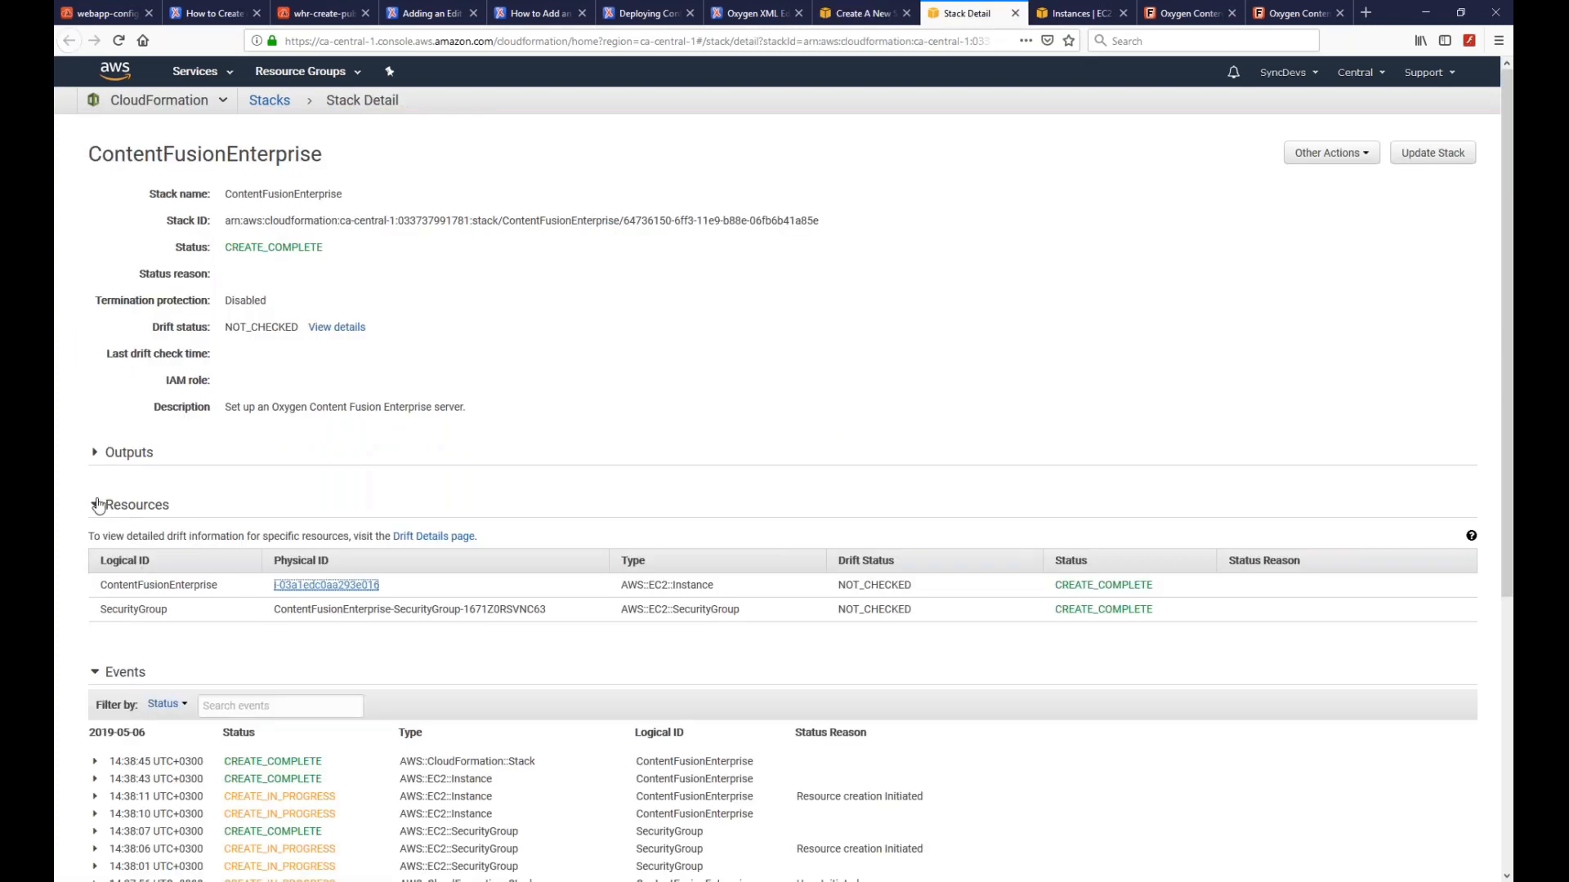
- Open the stack's EC2 instance from Resources and copy its public IP 35.183.9.19
click(96, 505)
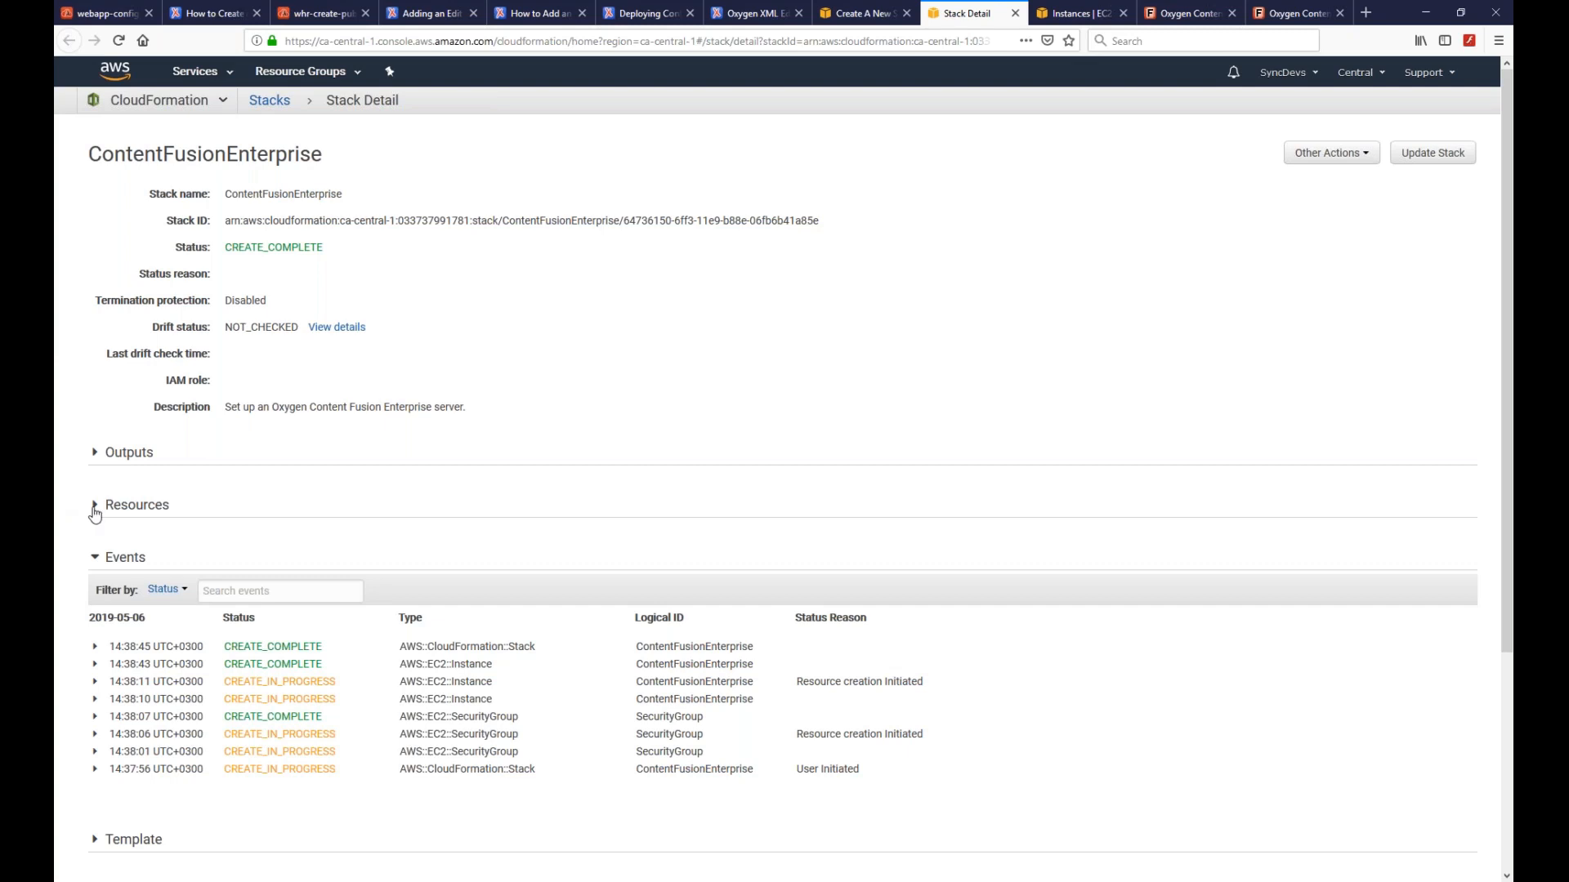
click(95, 508)
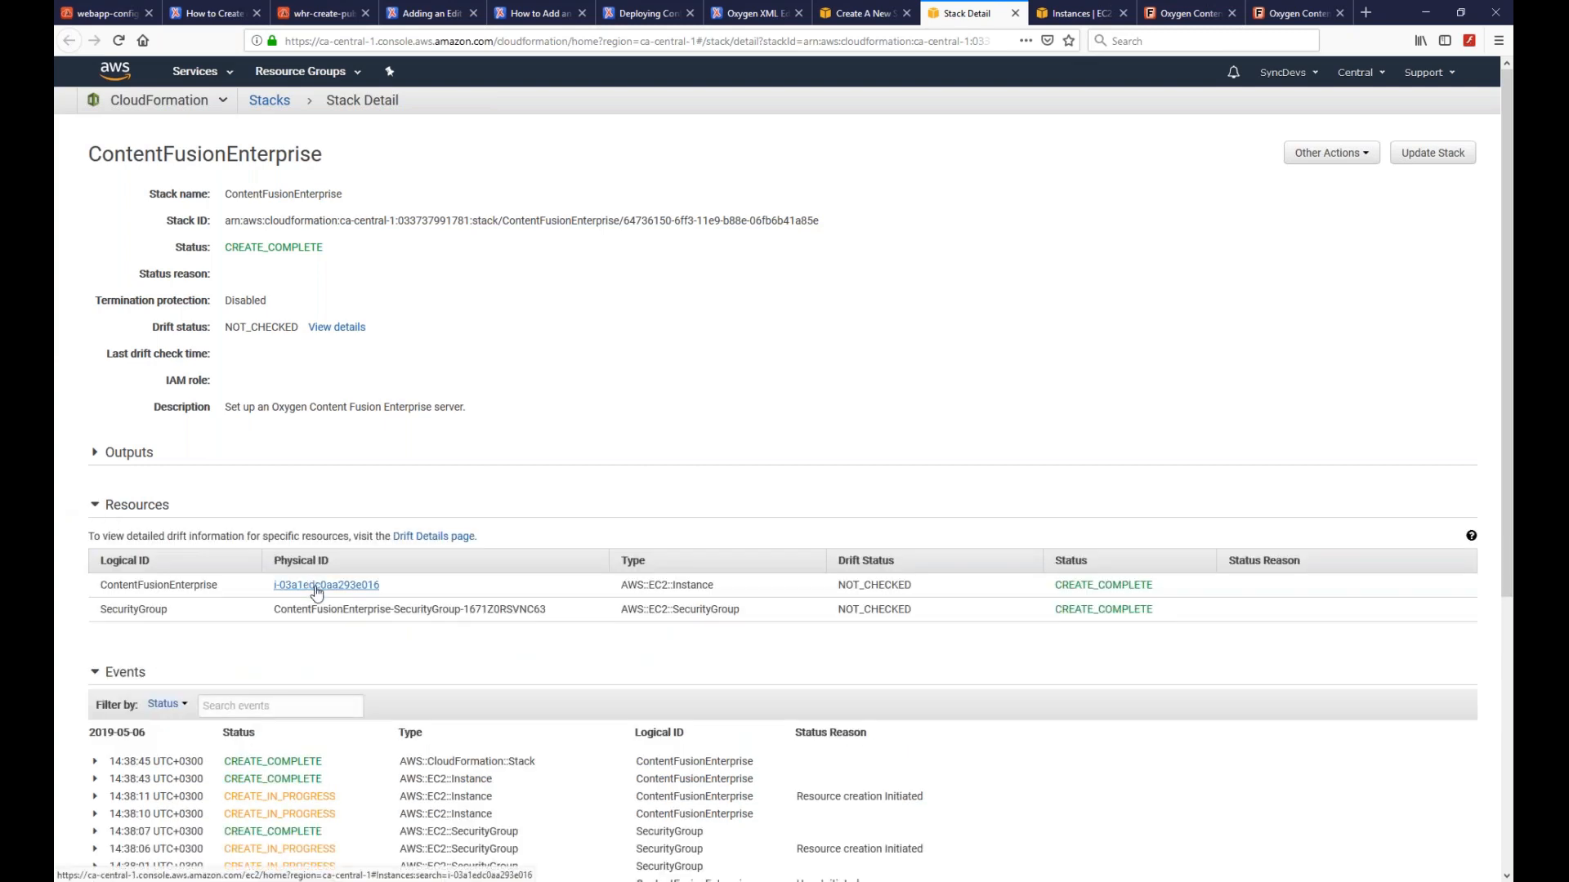
click(318, 587)
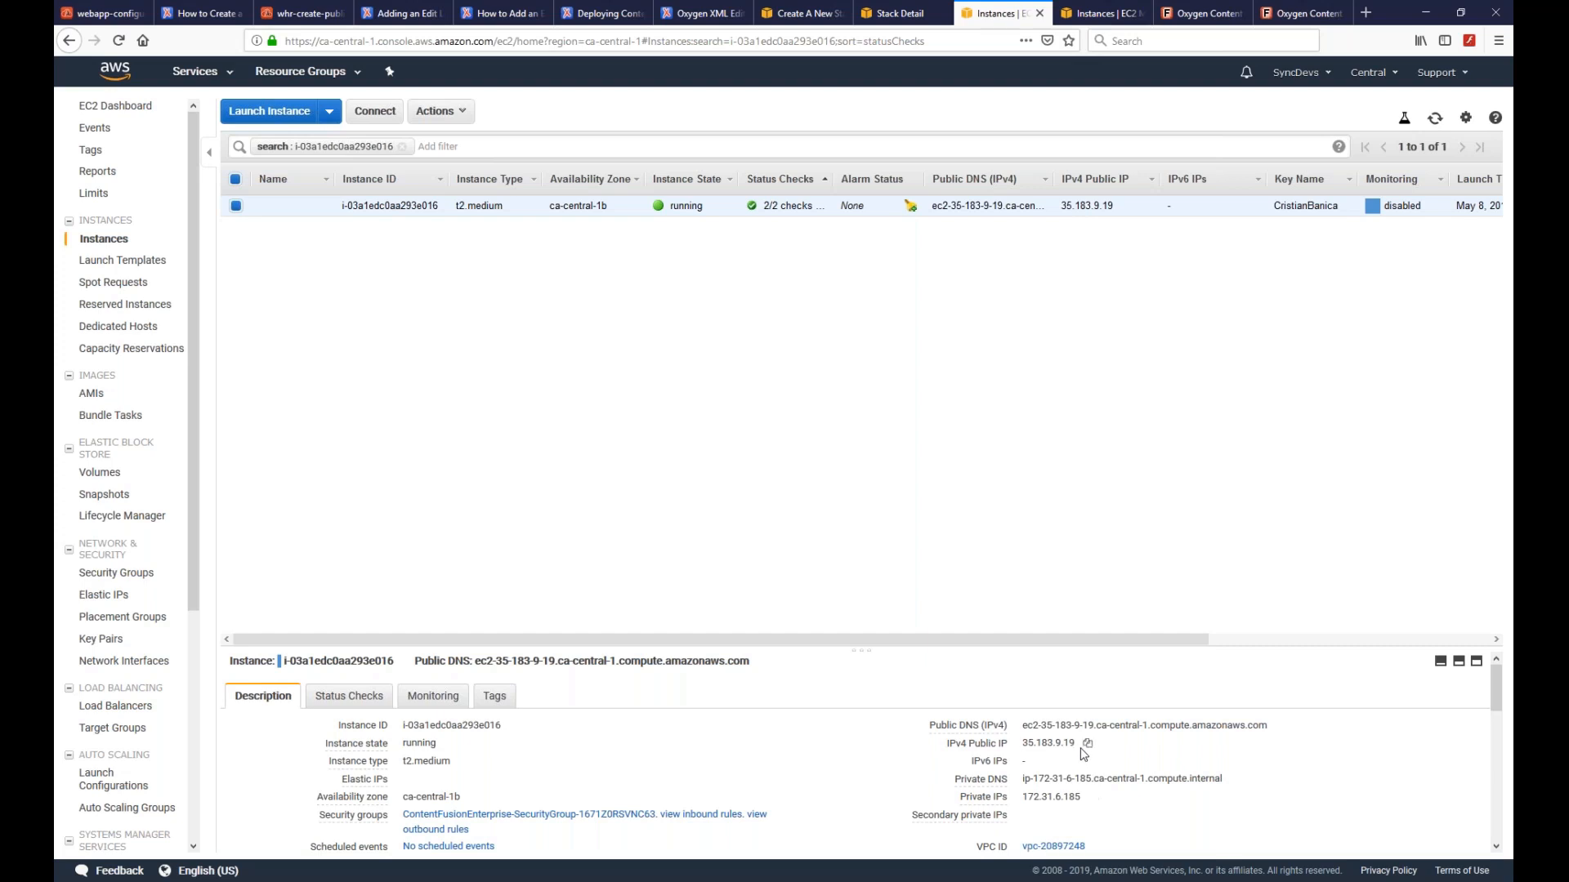
click(1087, 745)
click(1365, 13)
key(ctrl+v)
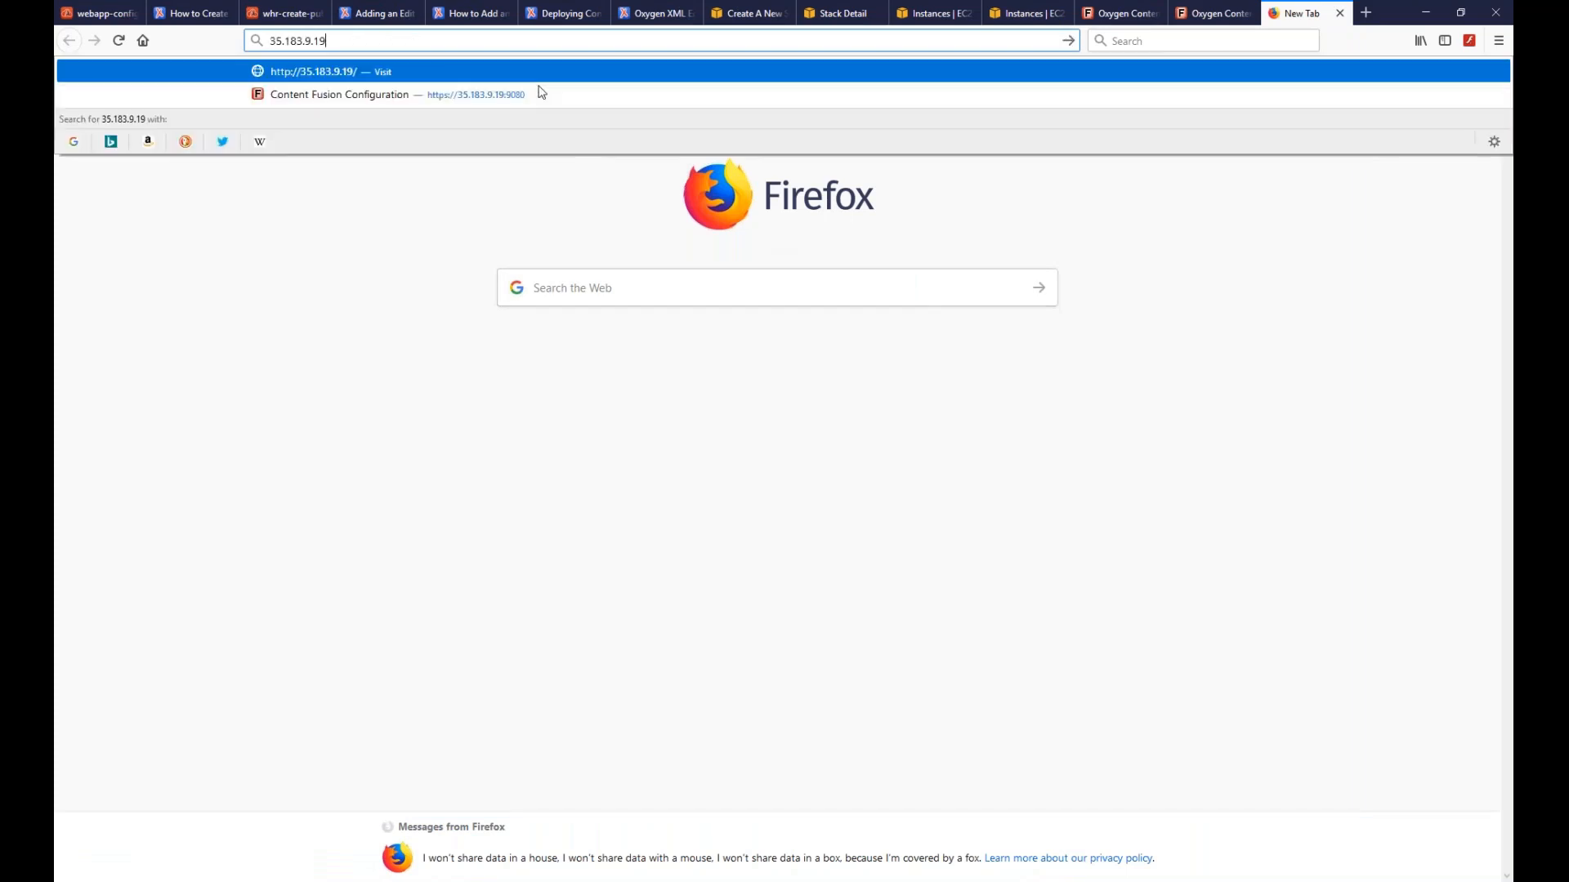
key(Left)
key(Left)
key(Left)
key(Left)
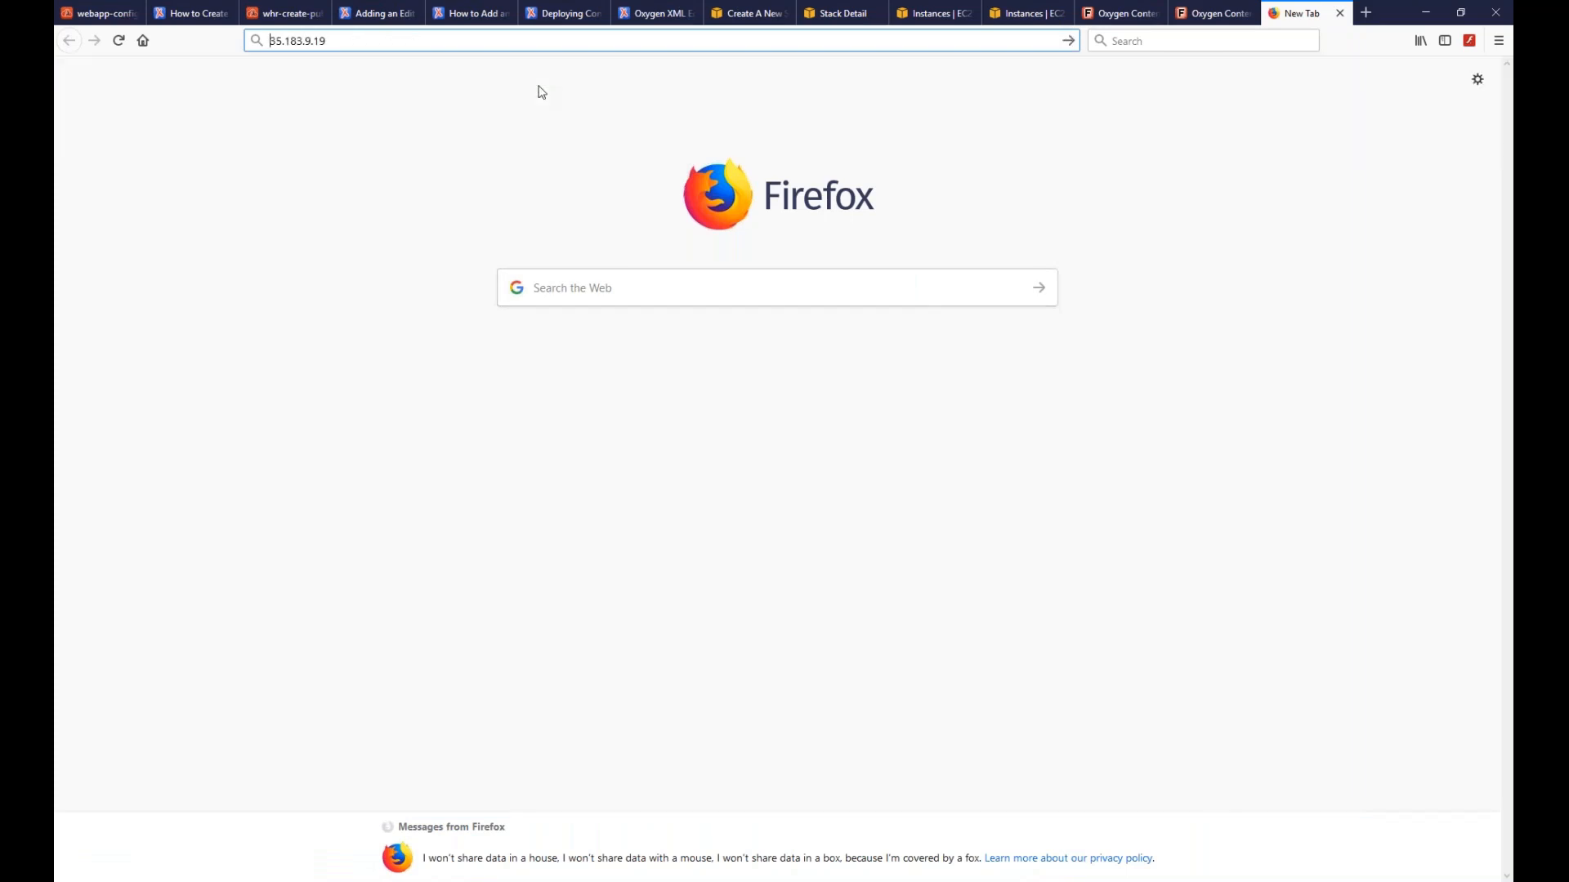
text(https:)
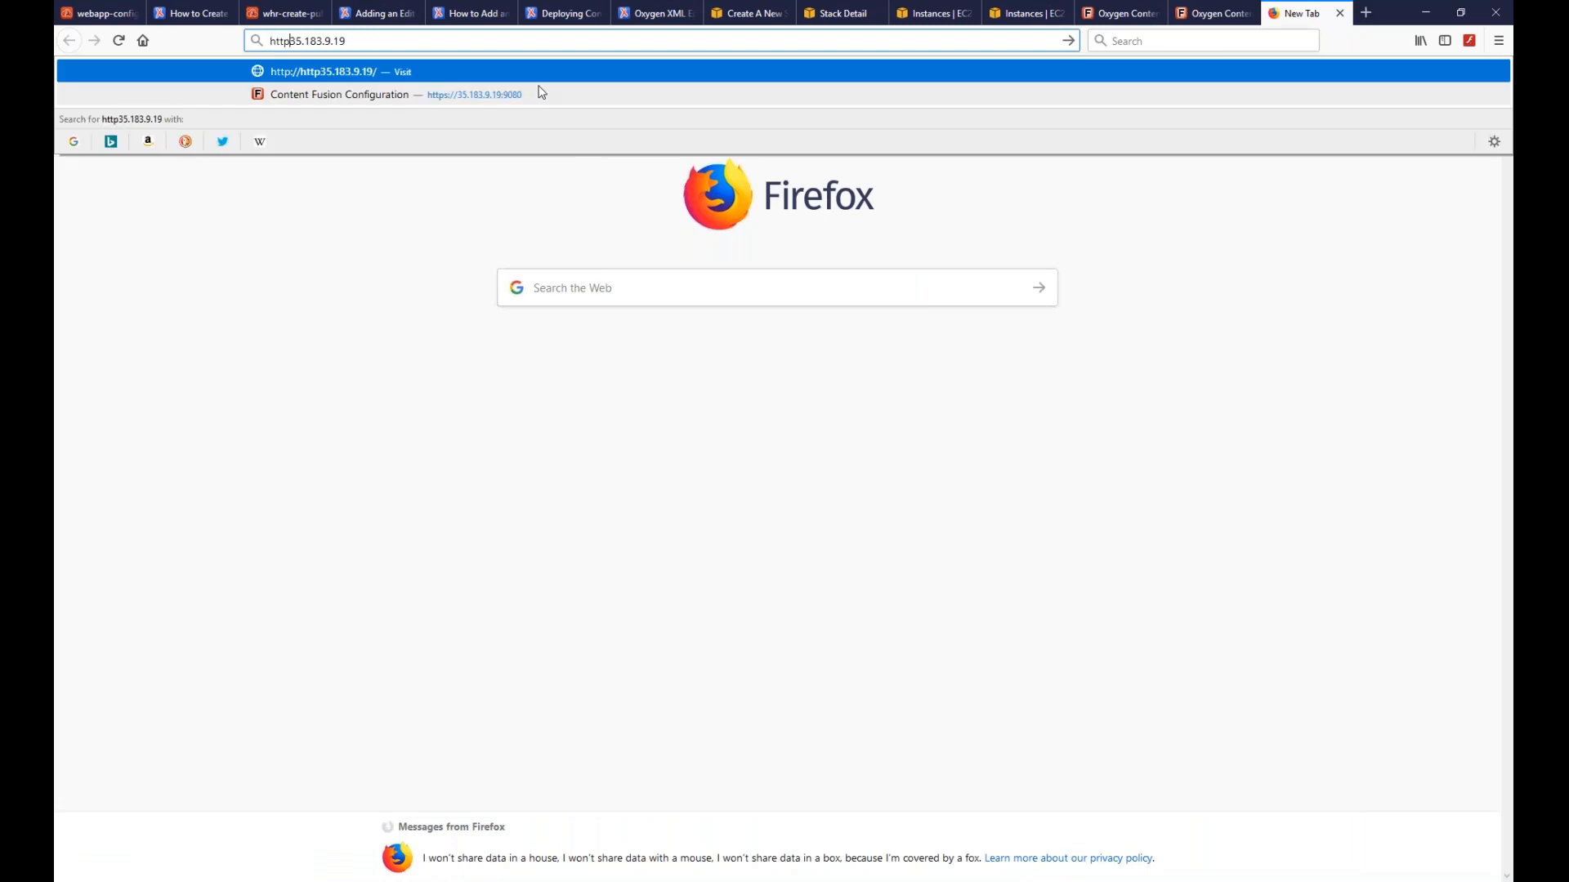
text(//)
key(Down)
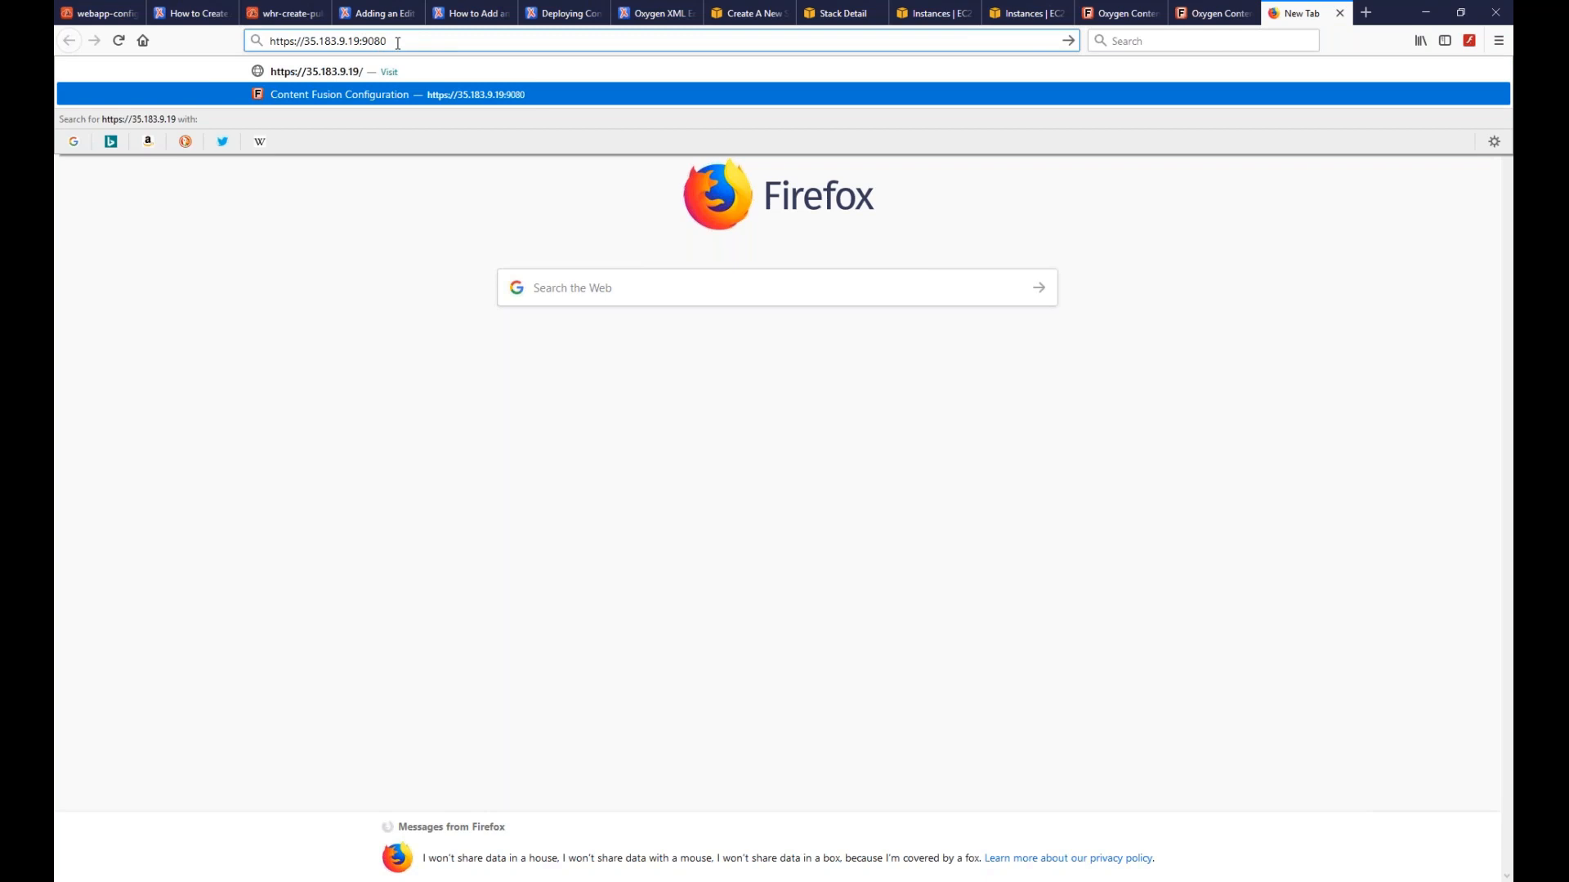
key(Return)
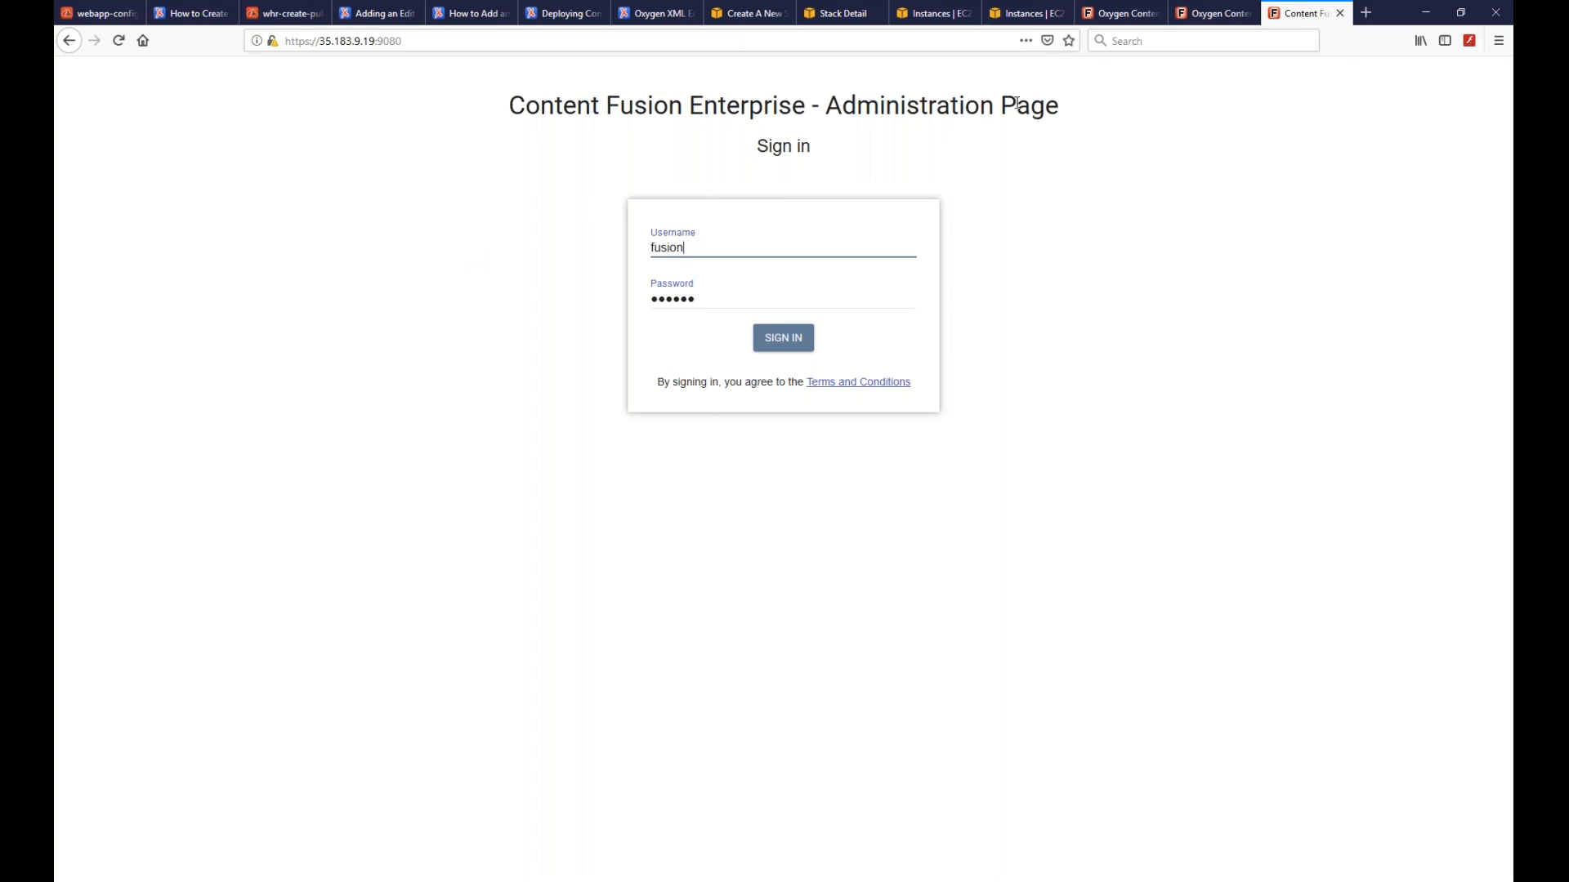
- Sign in and look through the License, Mail, Authentication and Maintenance settings
click(776, 341)
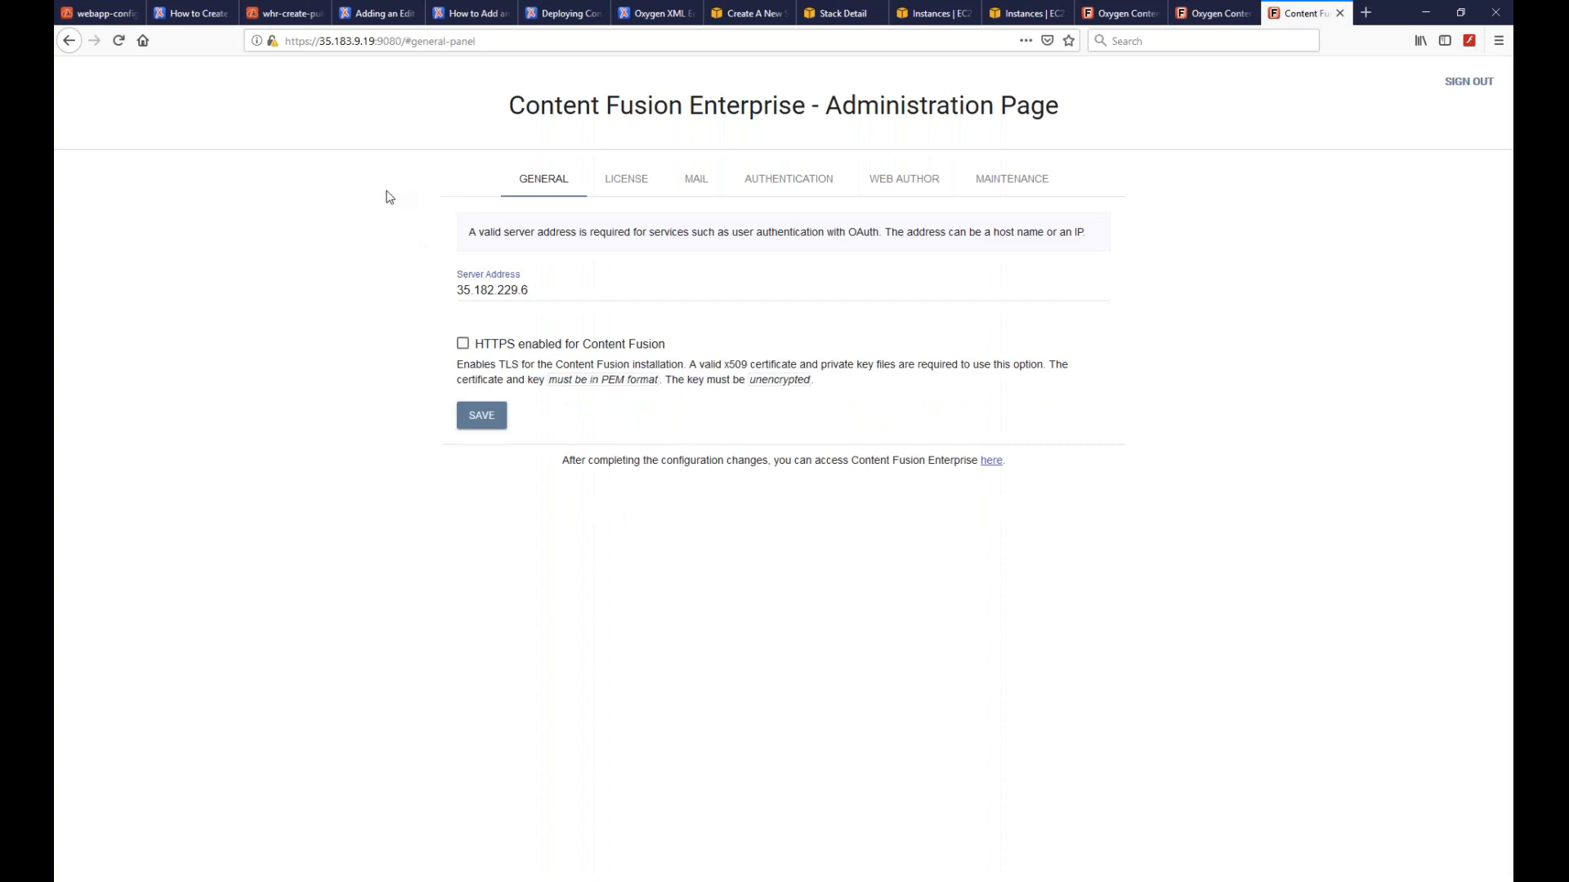
click(621, 185)
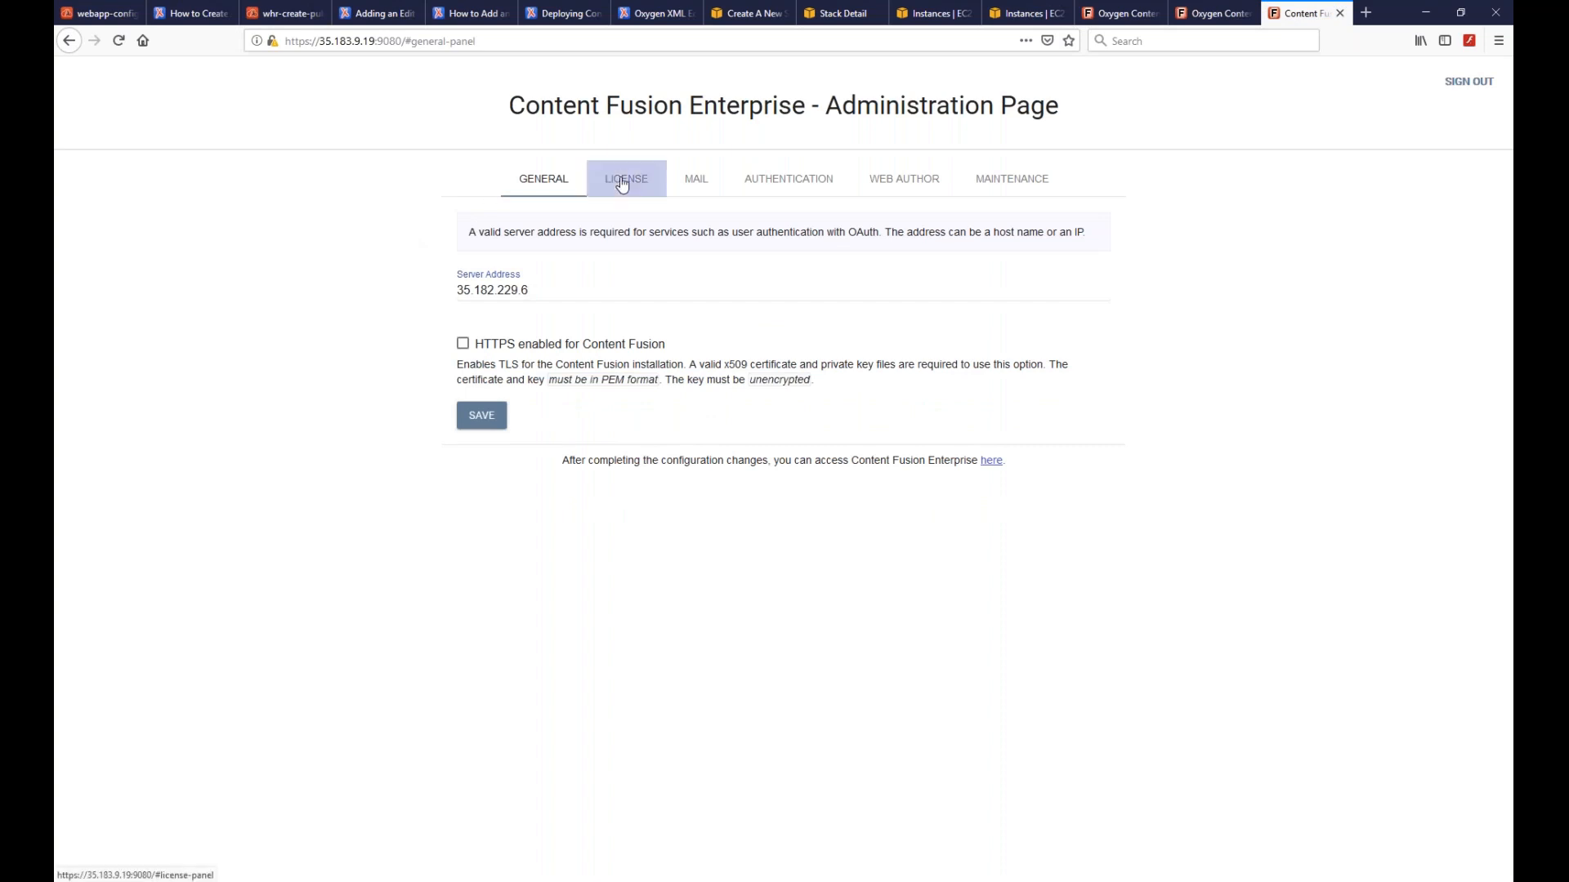
click(697, 179)
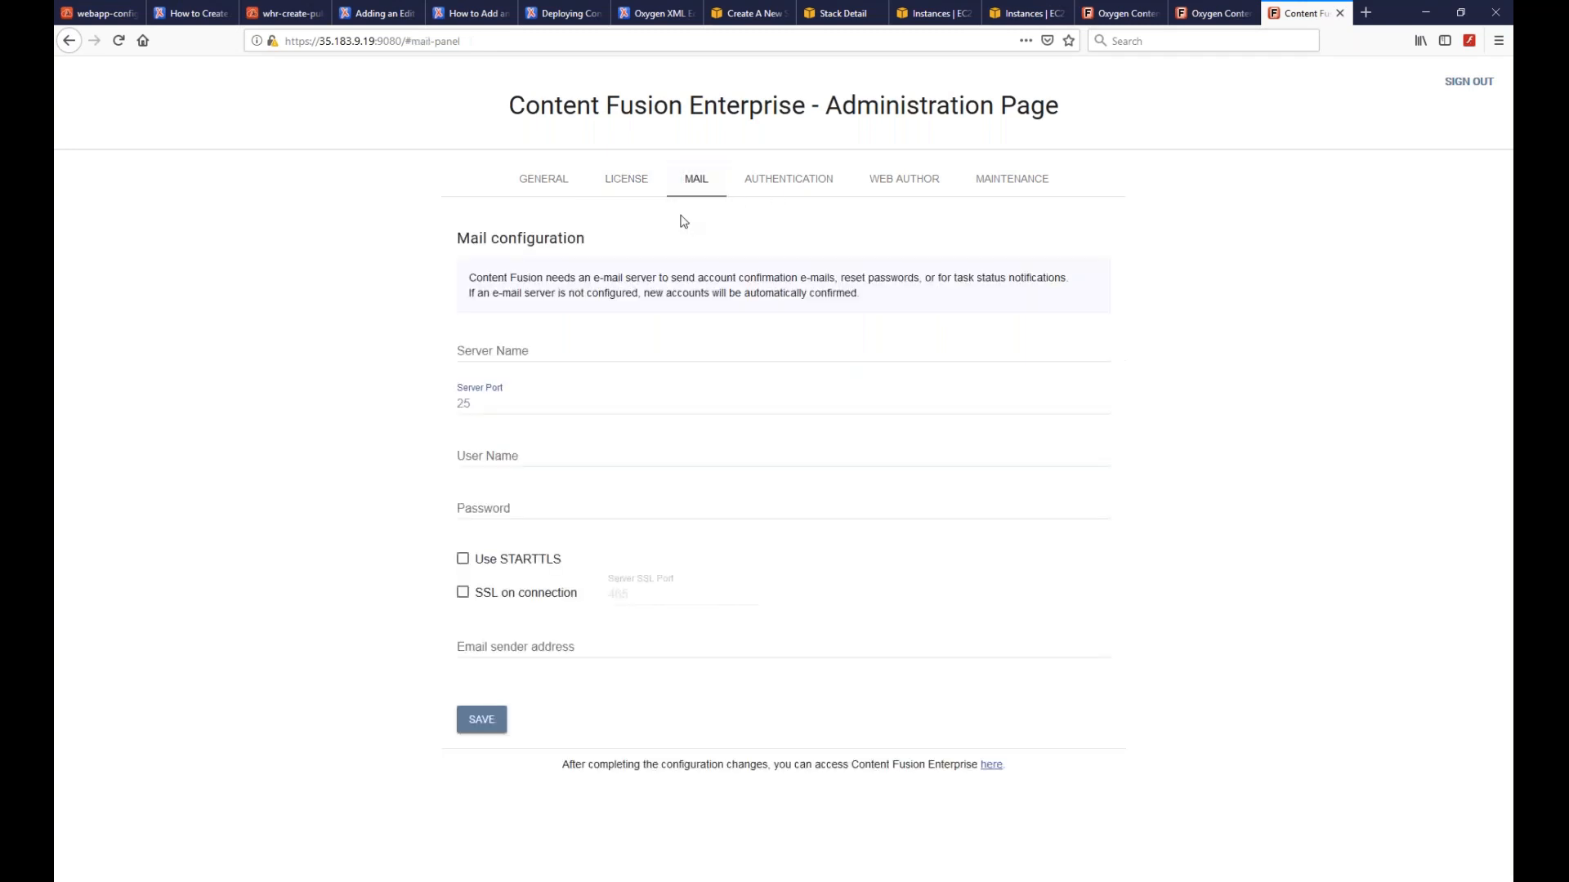
click(786, 177)
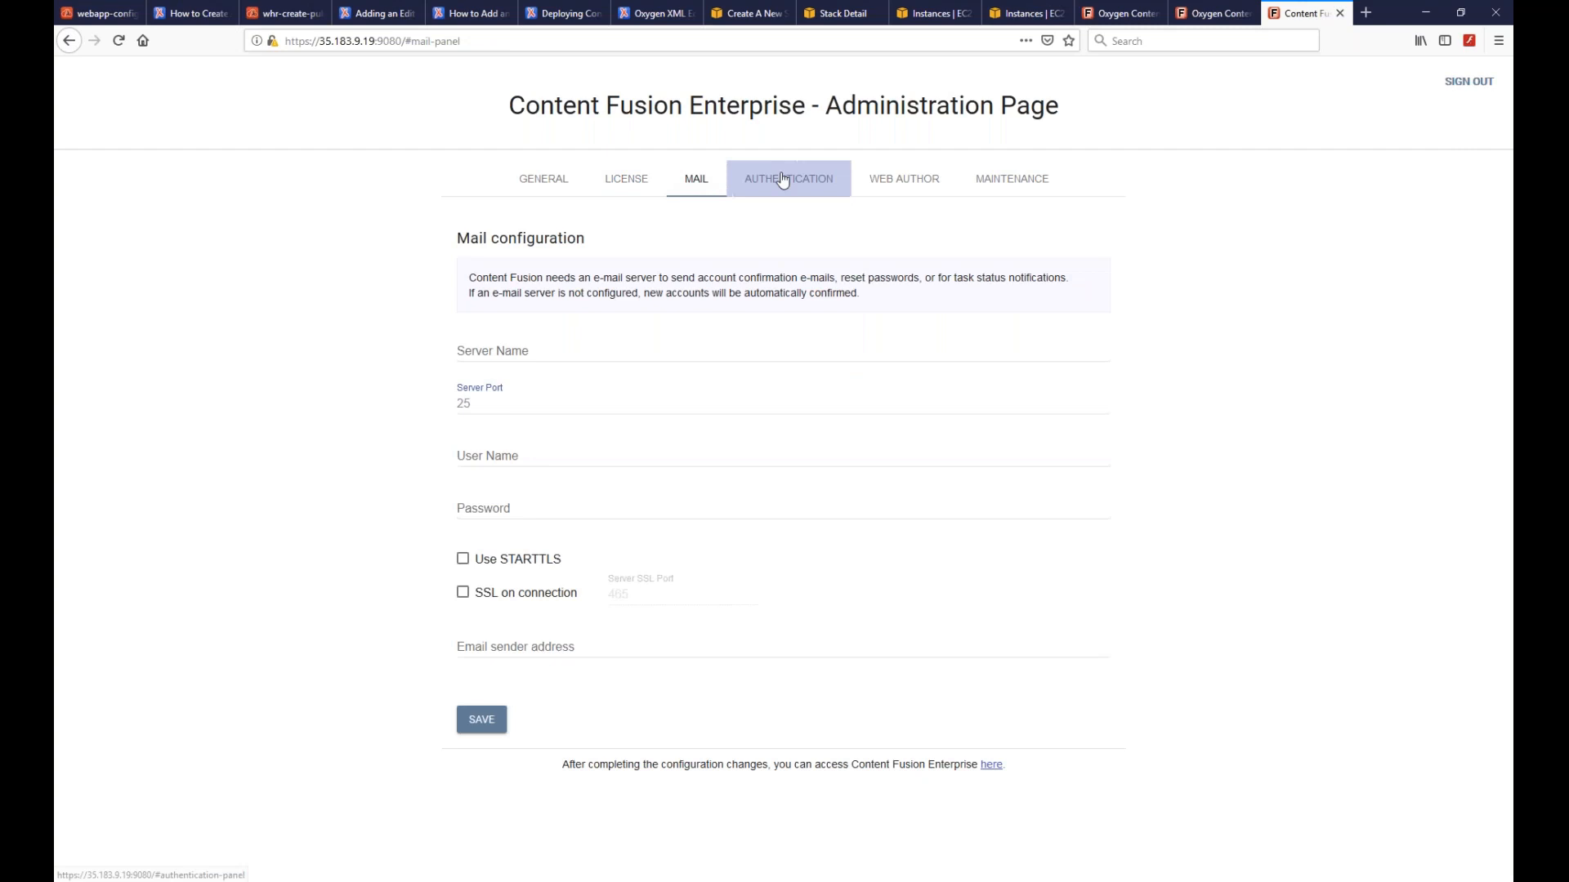
click(1014, 180)
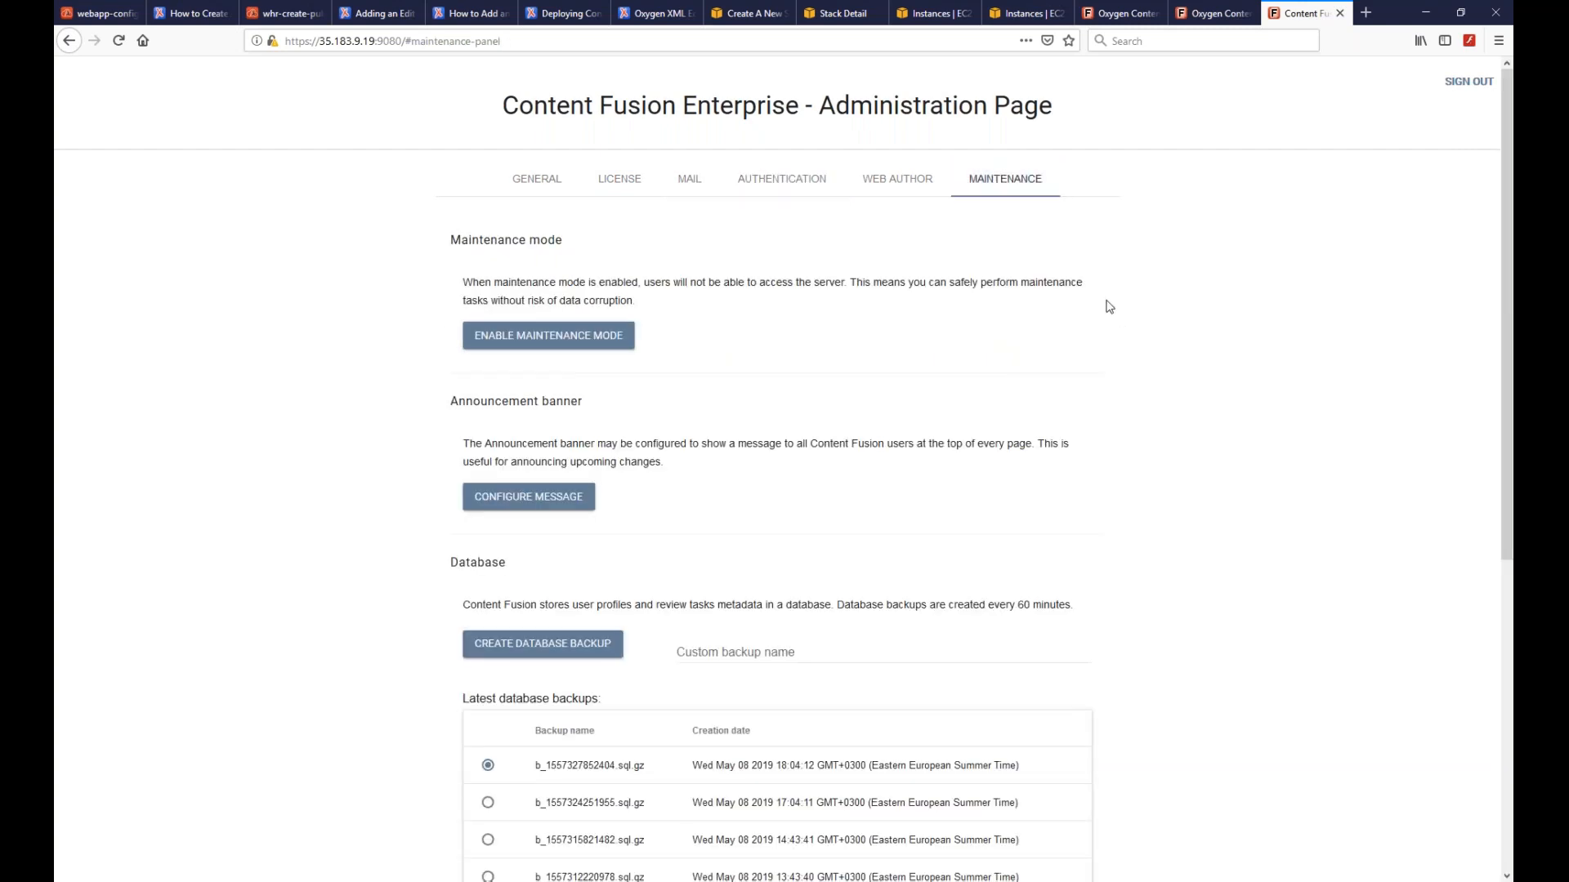
- Show the Web Author settings naming Oxygen XML Web Author as review editor
scroll(969, 413, down, 2)
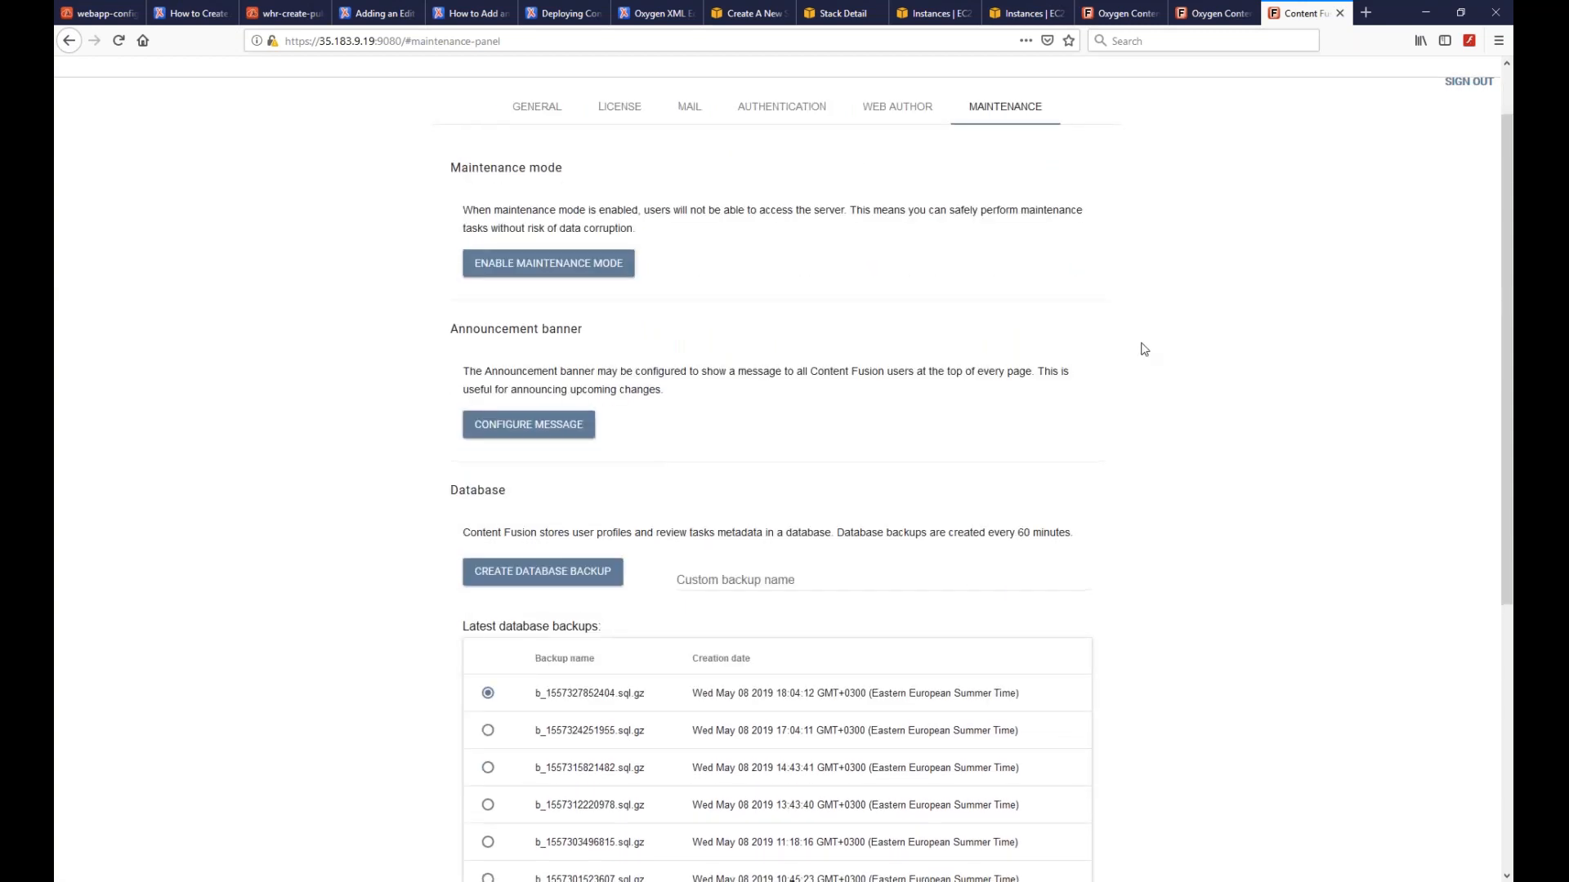
scroll(1144, 350, up, 2)
click(897, 181)
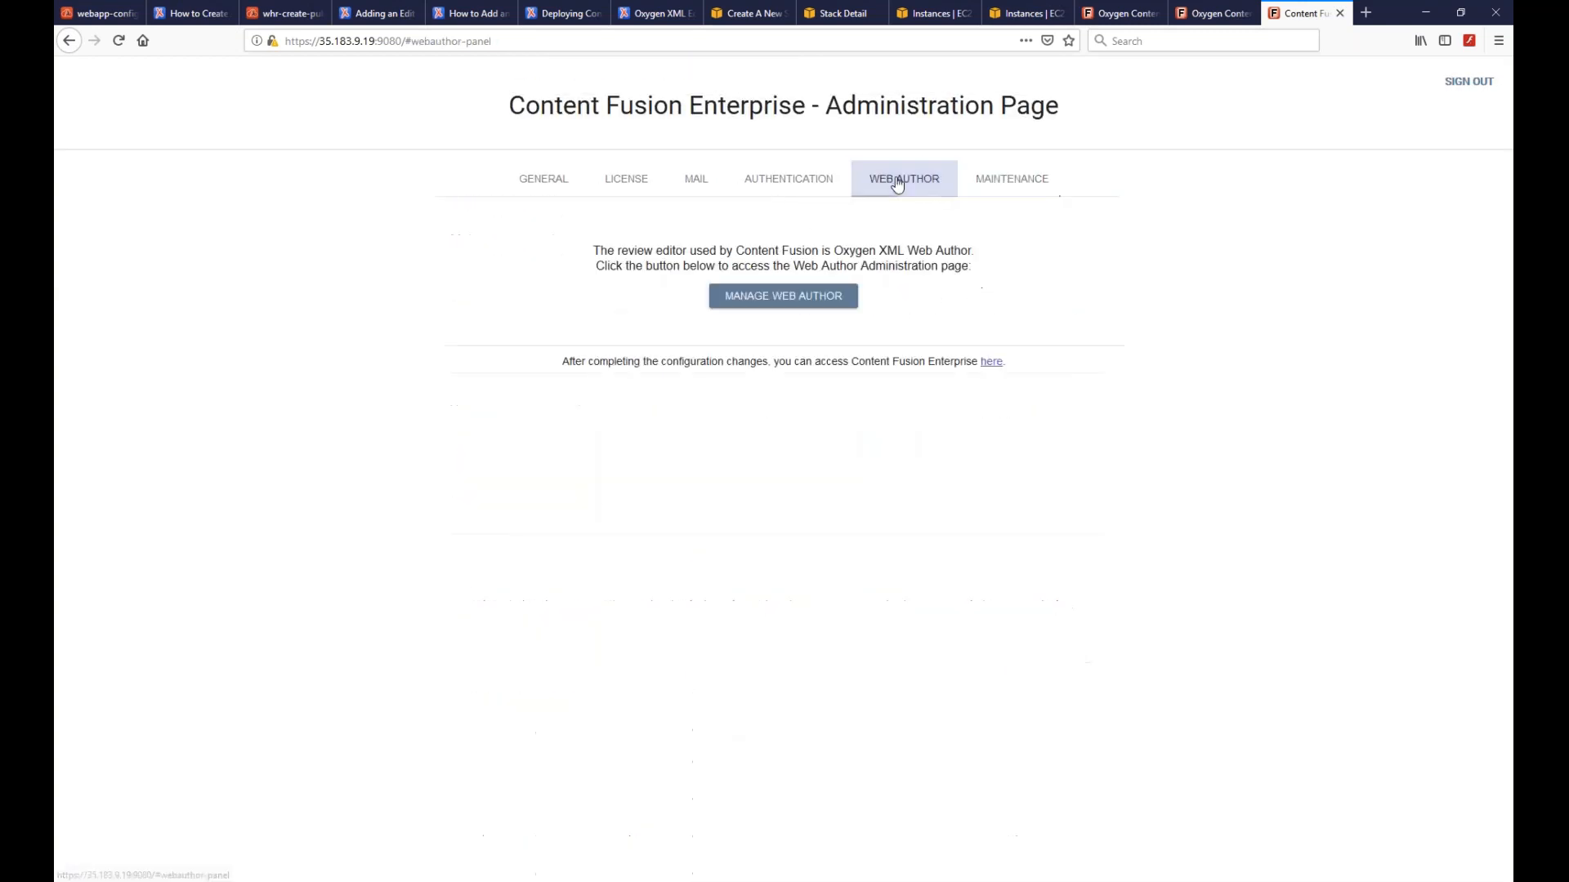
- In Web Author administration, browse DITA-OT, Connection, General, Plugins and Frameworks settings
click(771, 297)
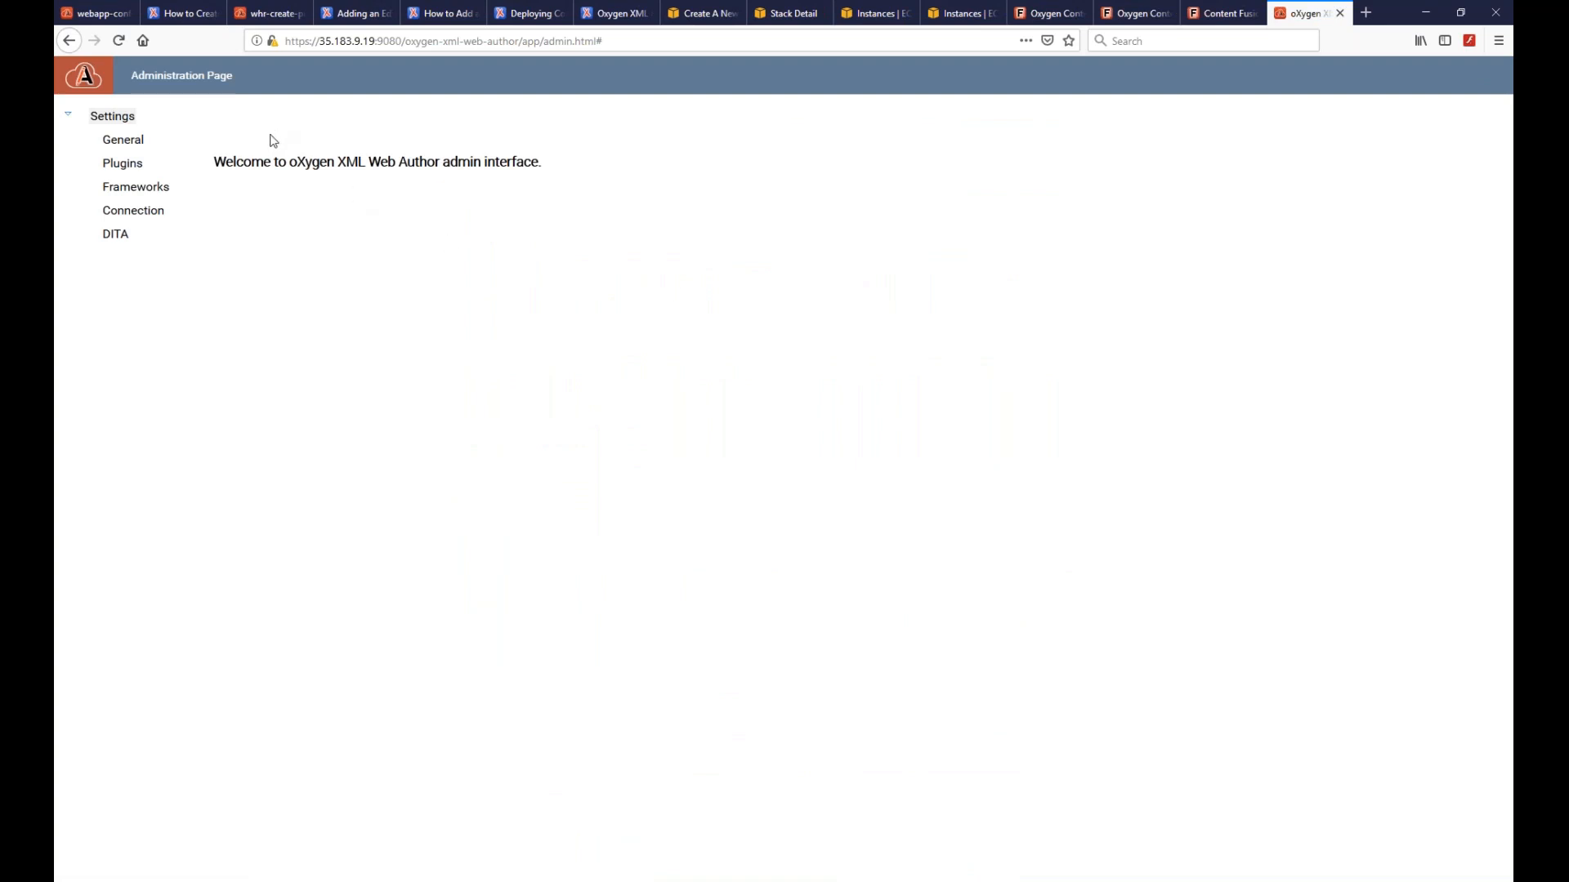
click(132, 231)
click(122, 215)
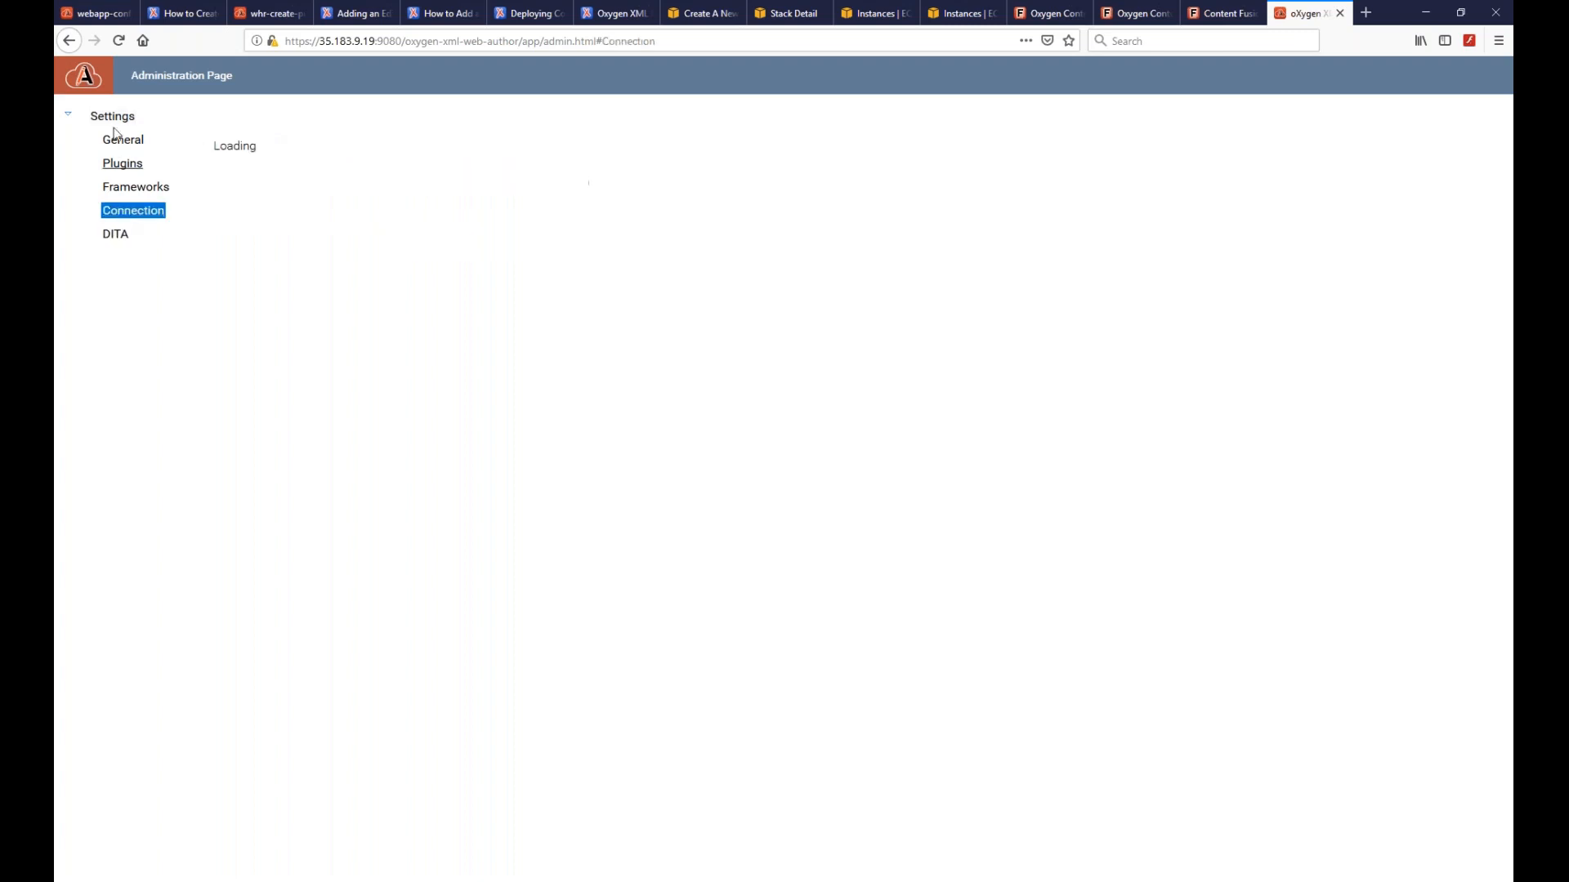
click(119, 141)
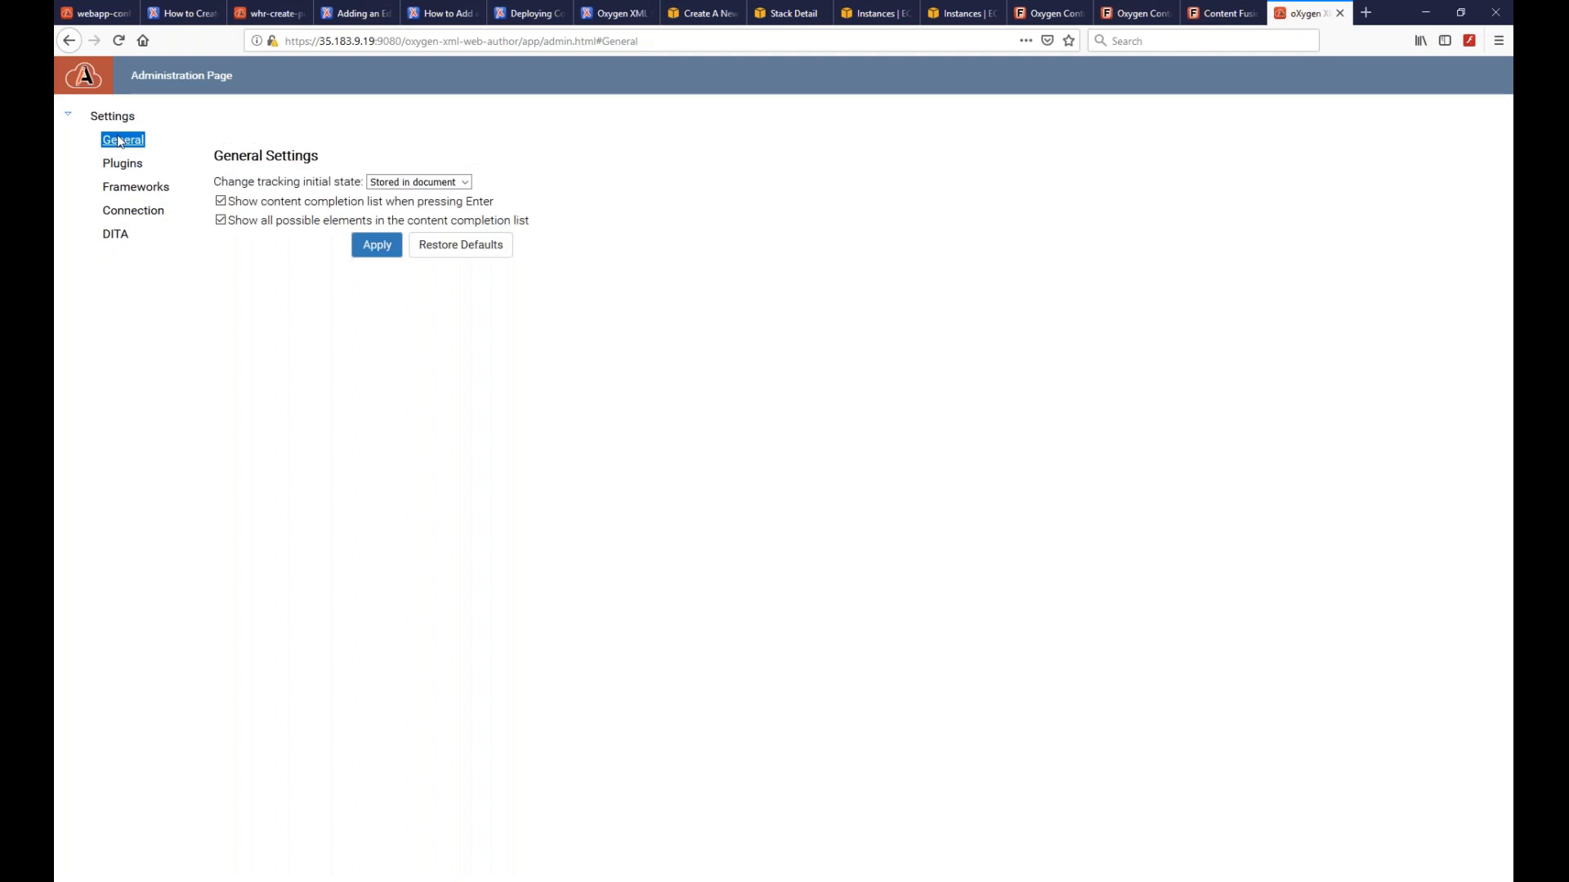
click(121, 166)
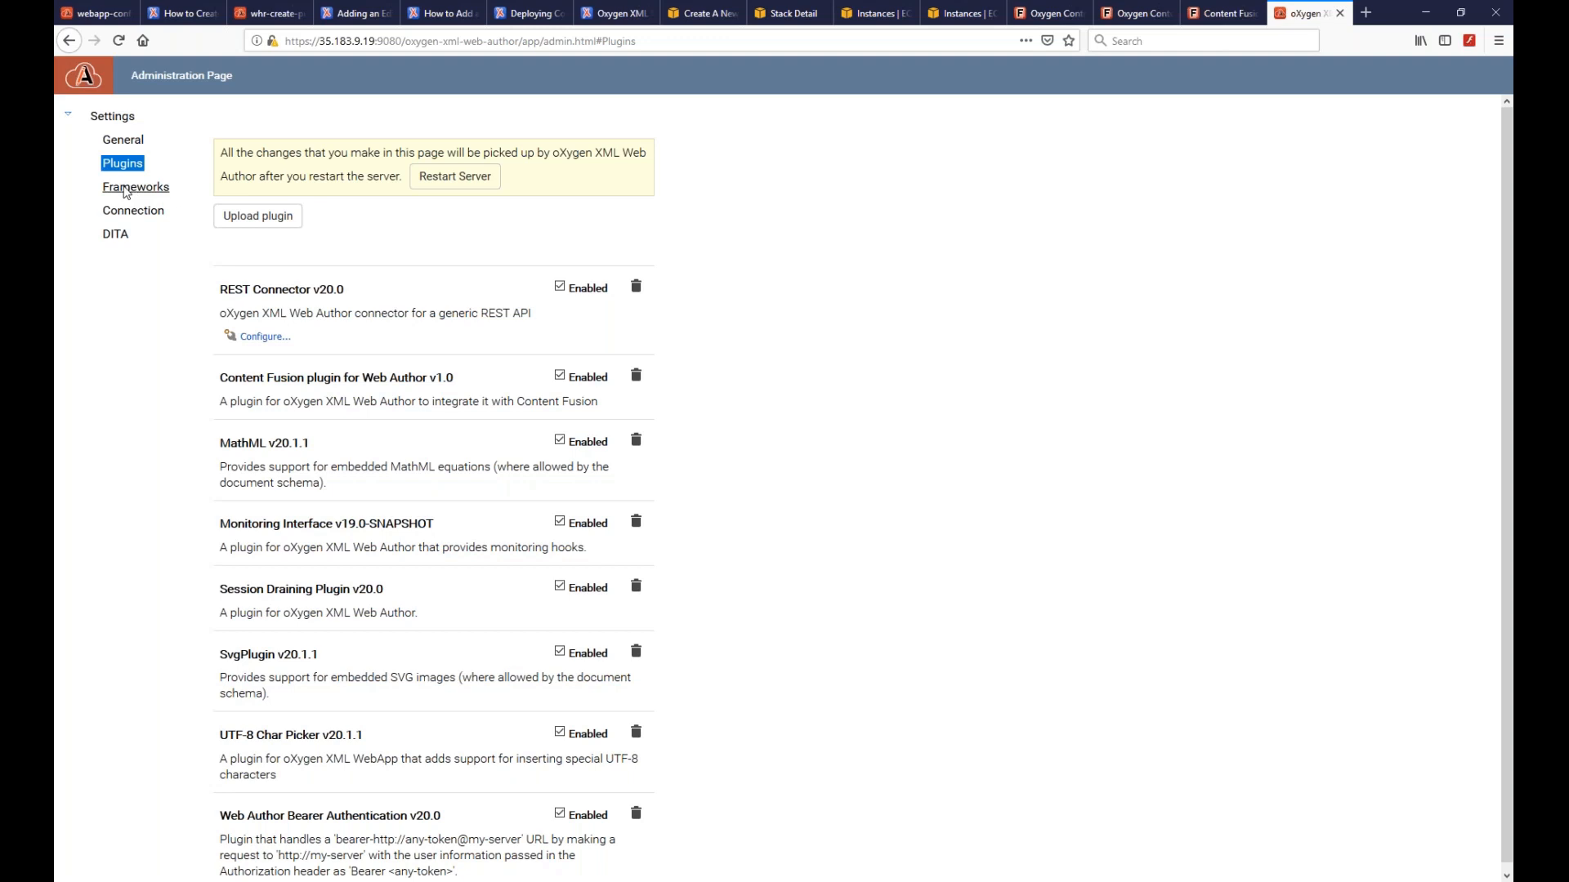
click(127, 190)
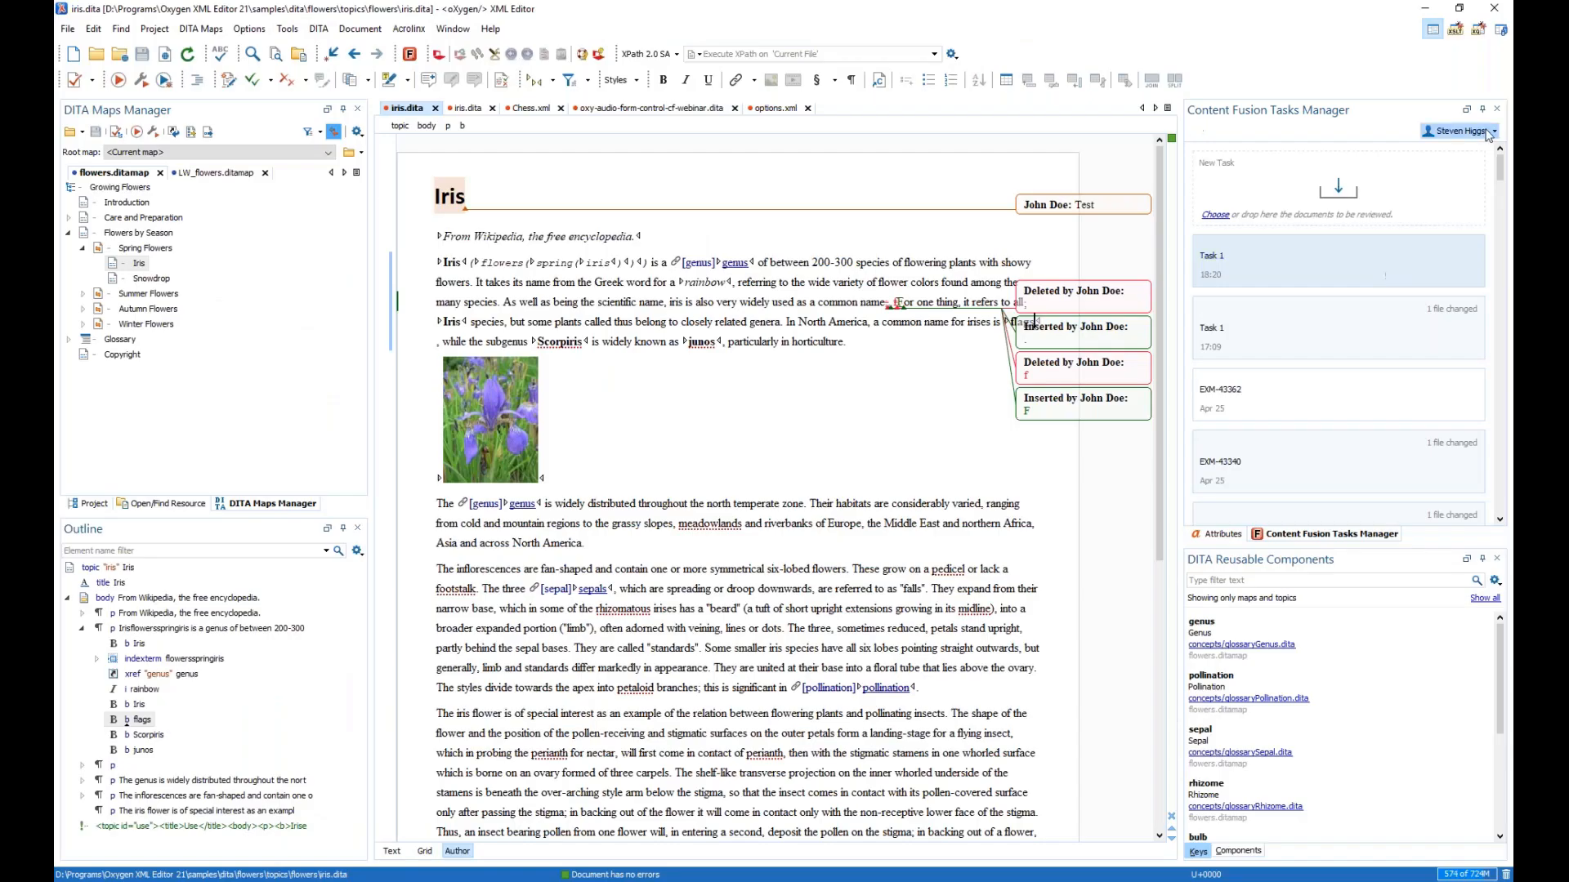
click(1490, 131)
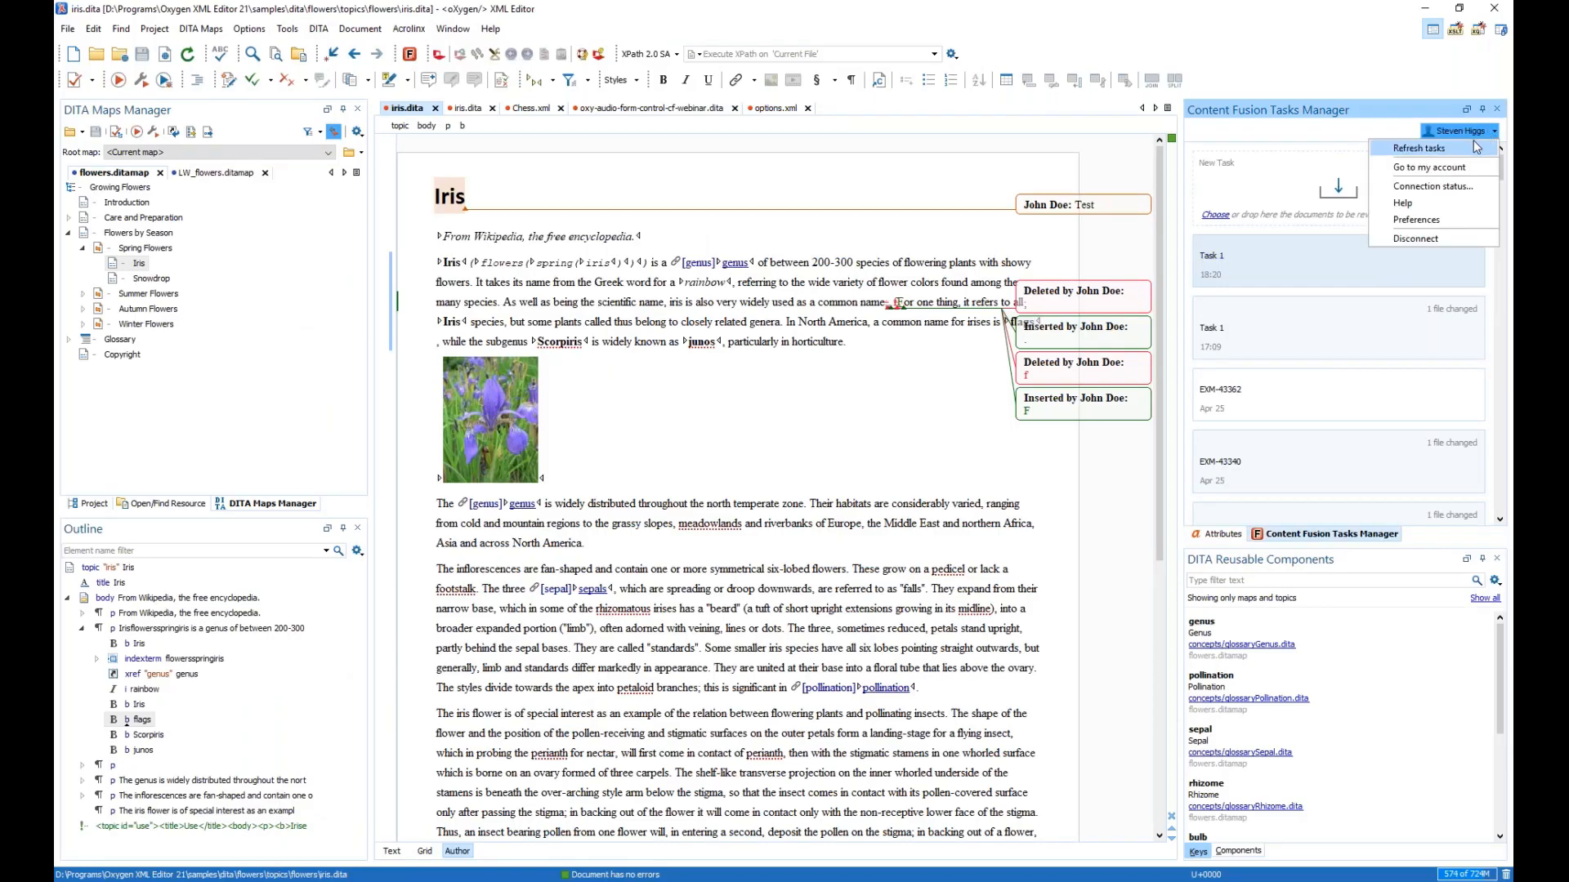
- Disconnect the current account and connect the Tasks Manager to Enterprise server 35.183.9.19
click(1416, 238)
click(1200, 191)
click(1301, 193)
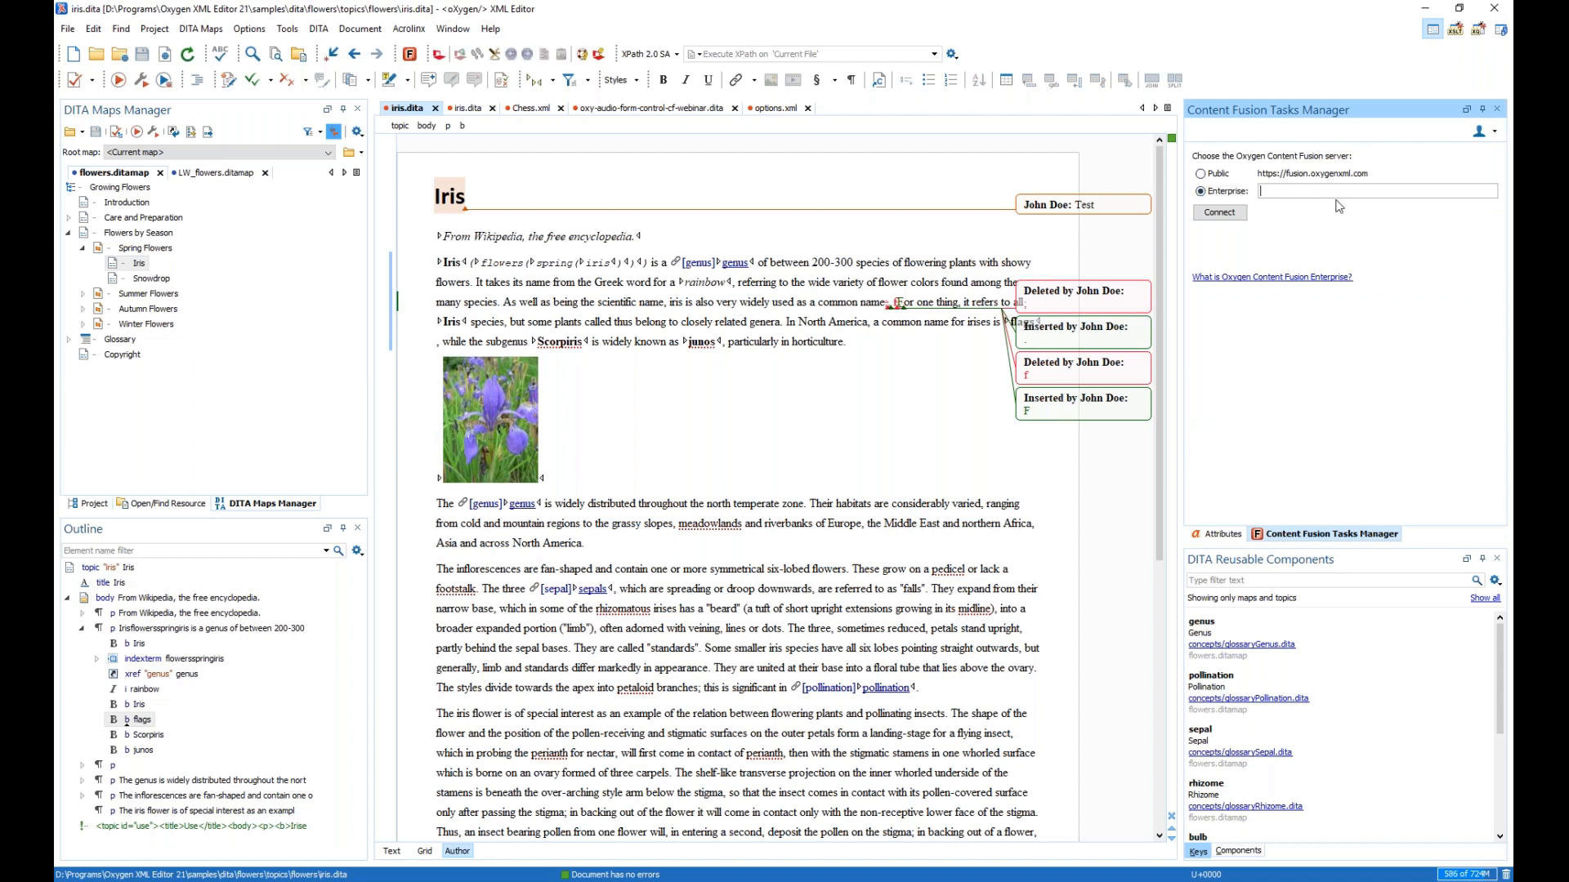
text(35.183.9.19)
click(1220, 214)
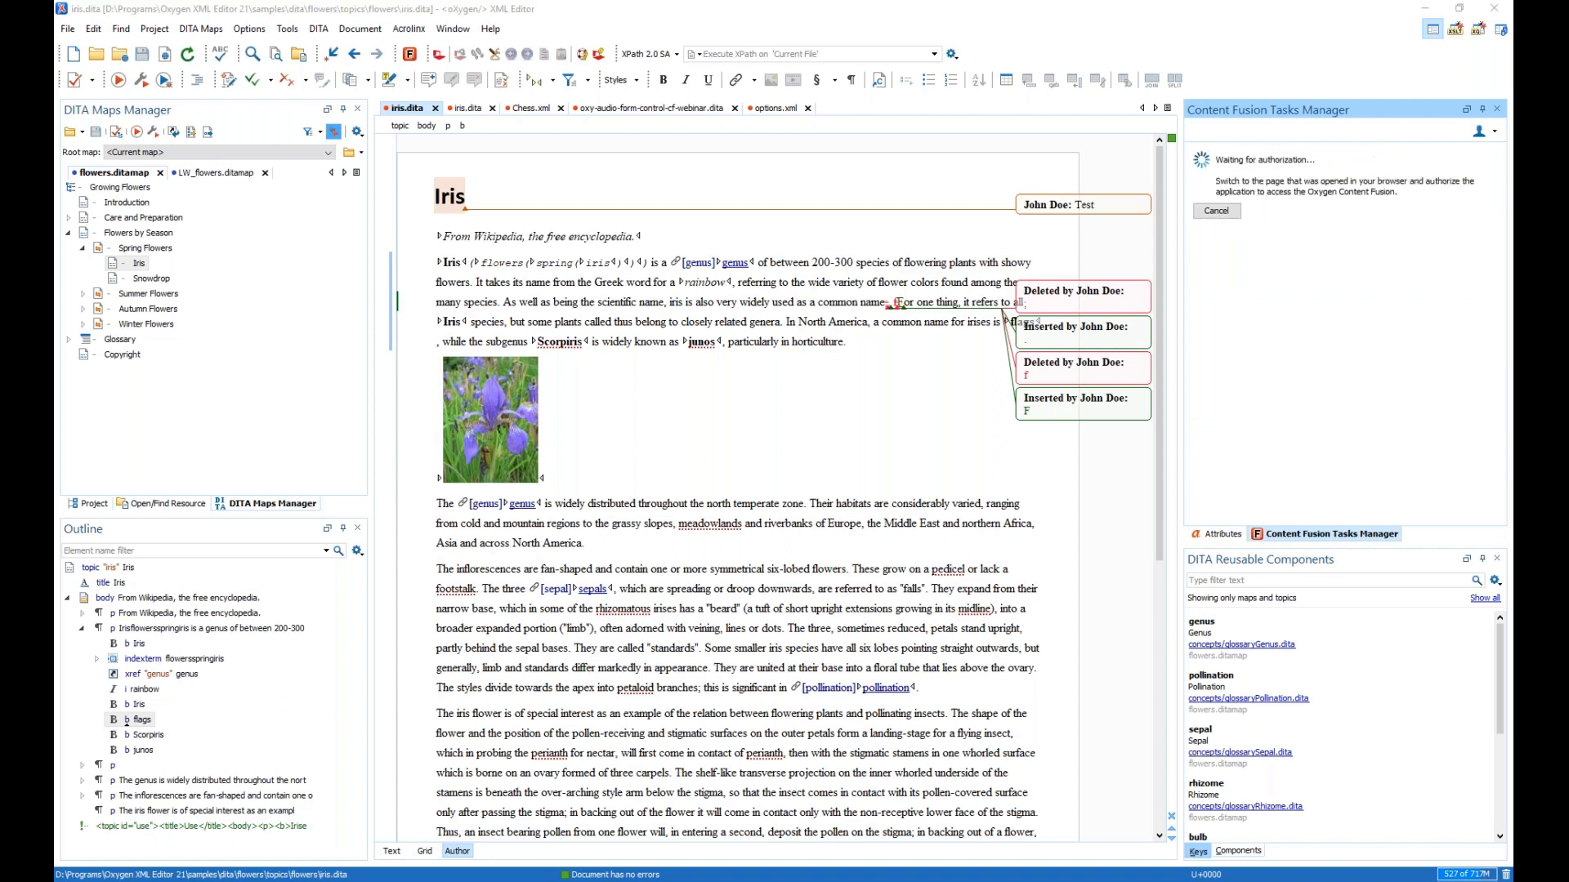
- Log in with the account e-mail and password and authorize Oxygen XML Editor
click(714, 223)
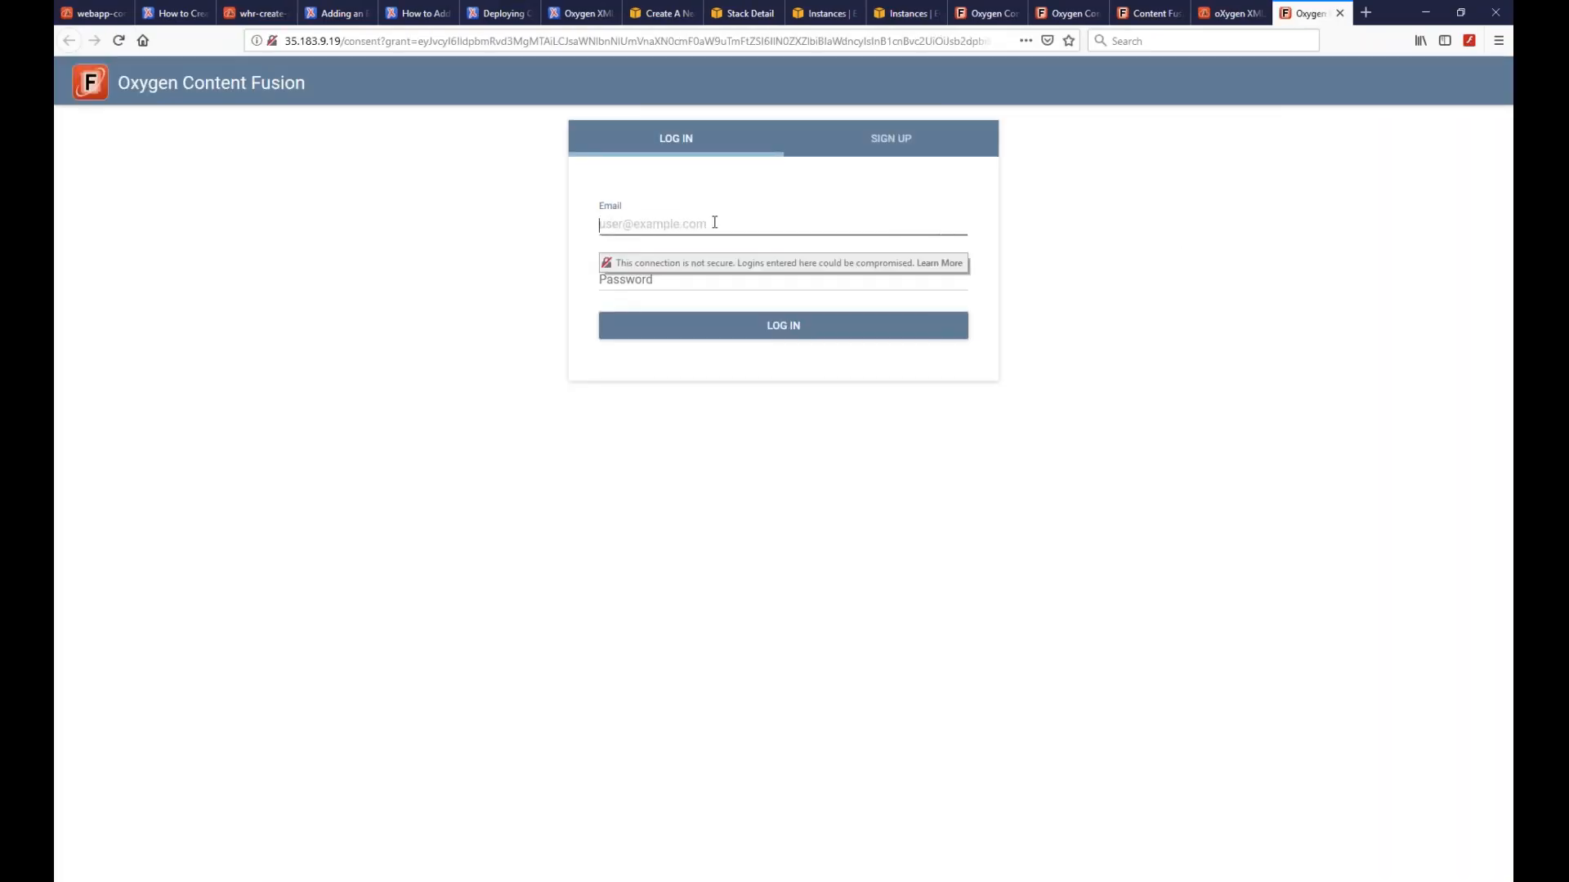
key(Tab)
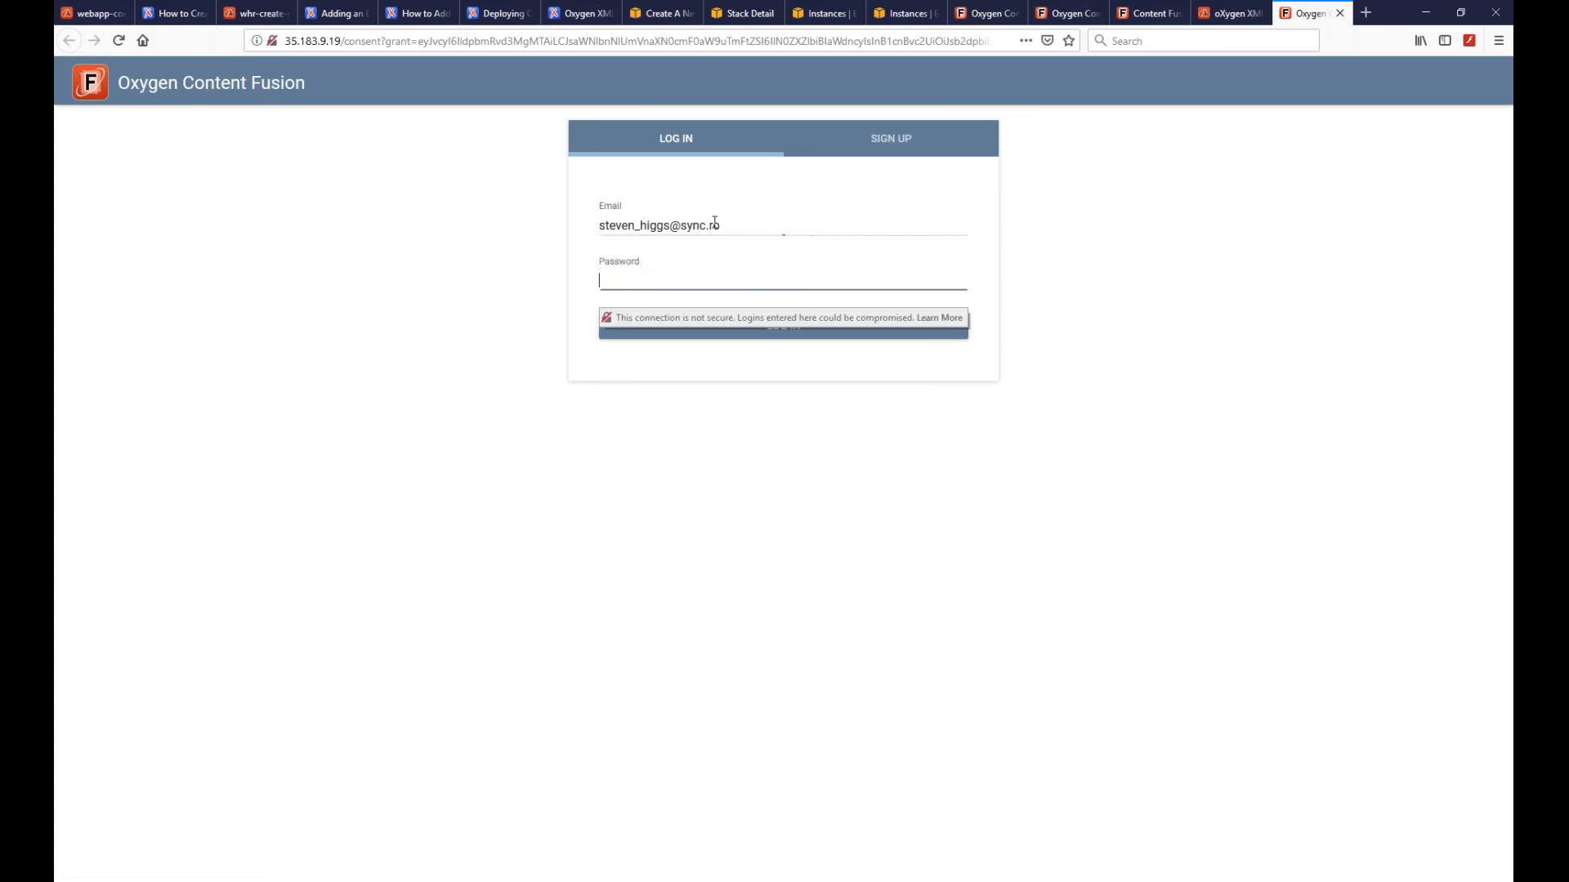
key(Return)
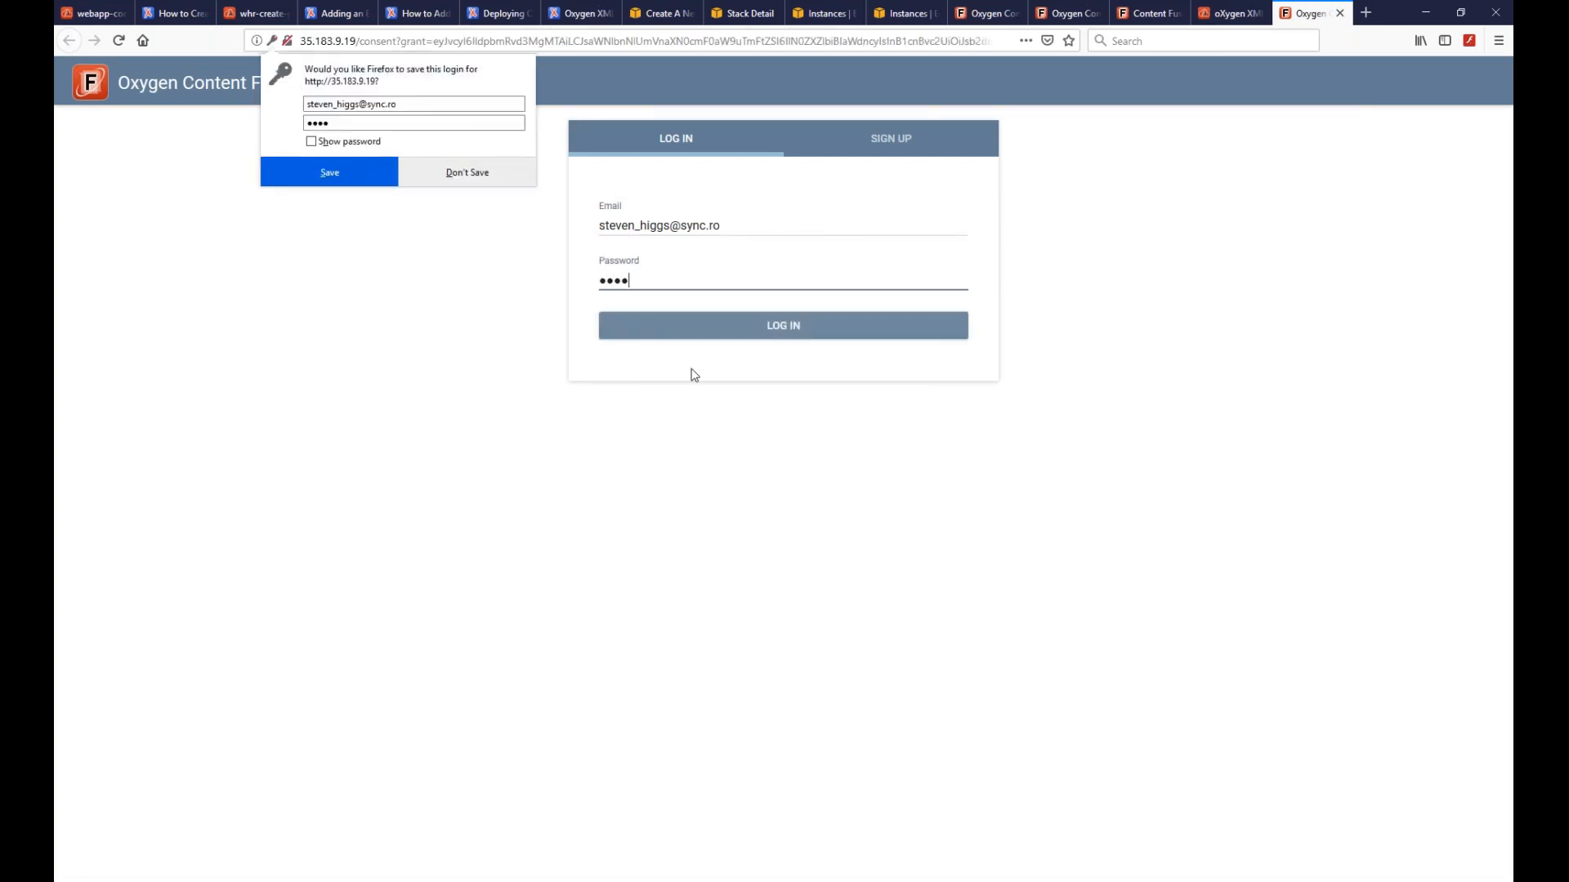
click(618, 390)
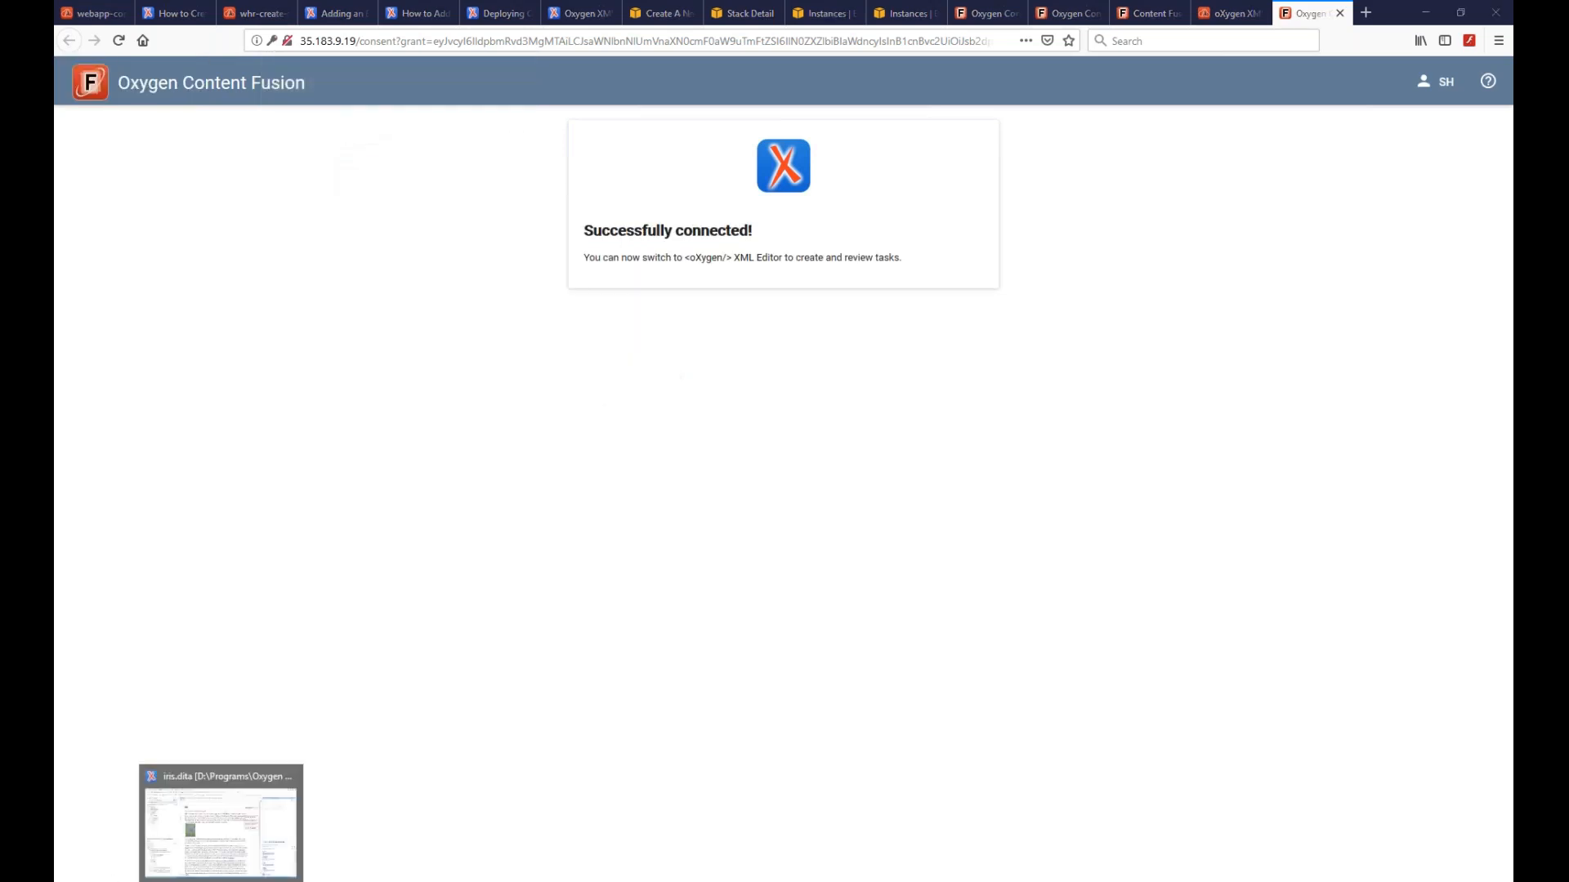
click(221, 881)
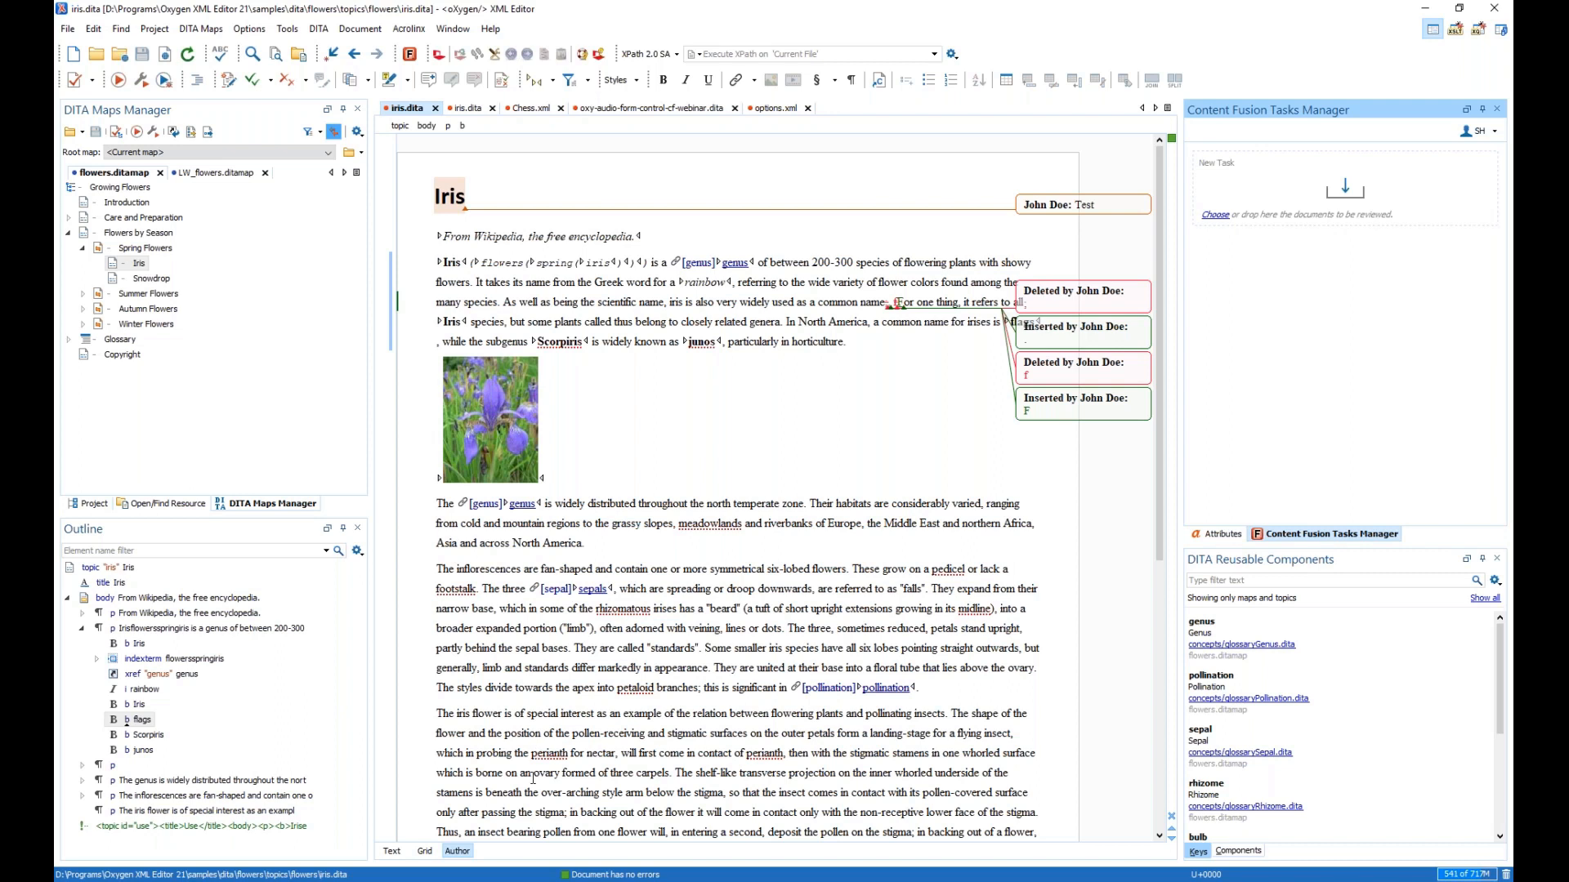
- Restart the Web Author server from its Frameworks administration page
mouse_move(243, 876)
click(261, 809)
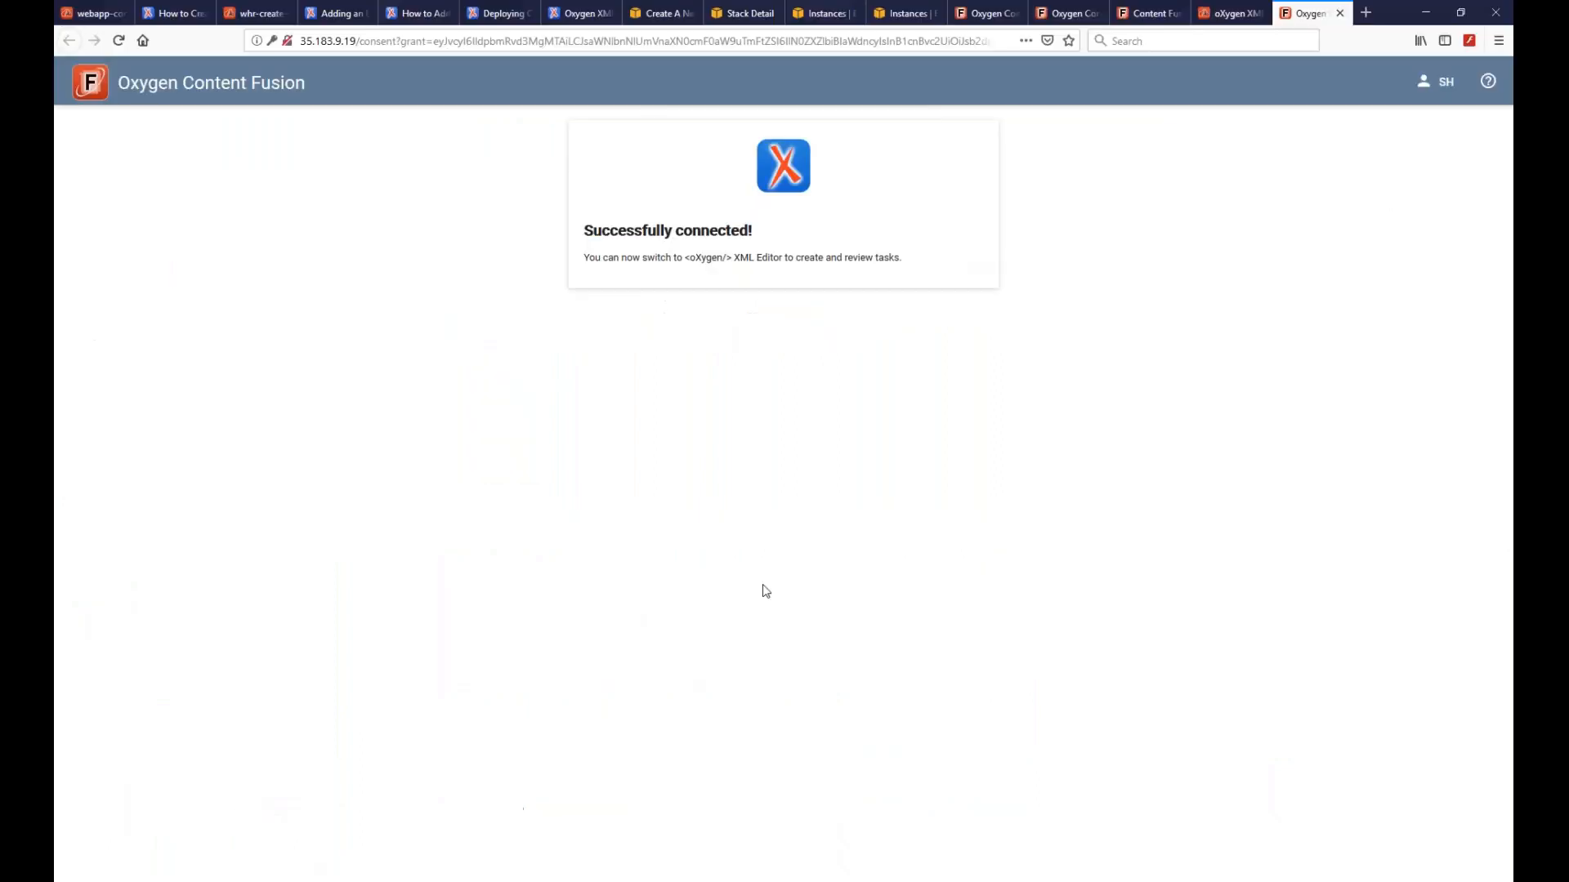
click(1237, 16)
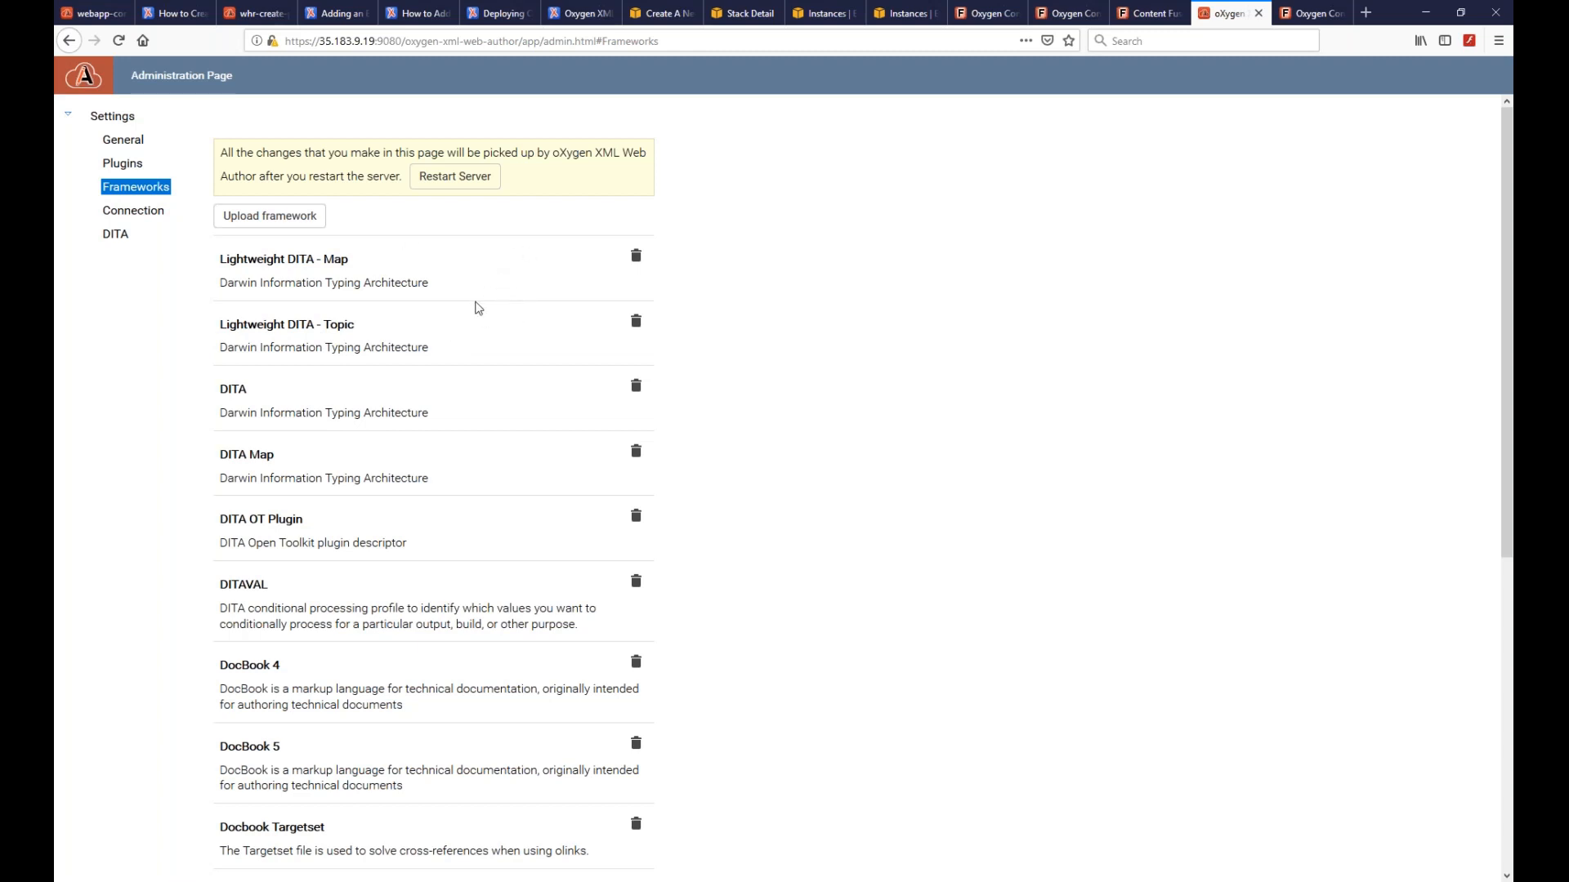
click(445, 176)
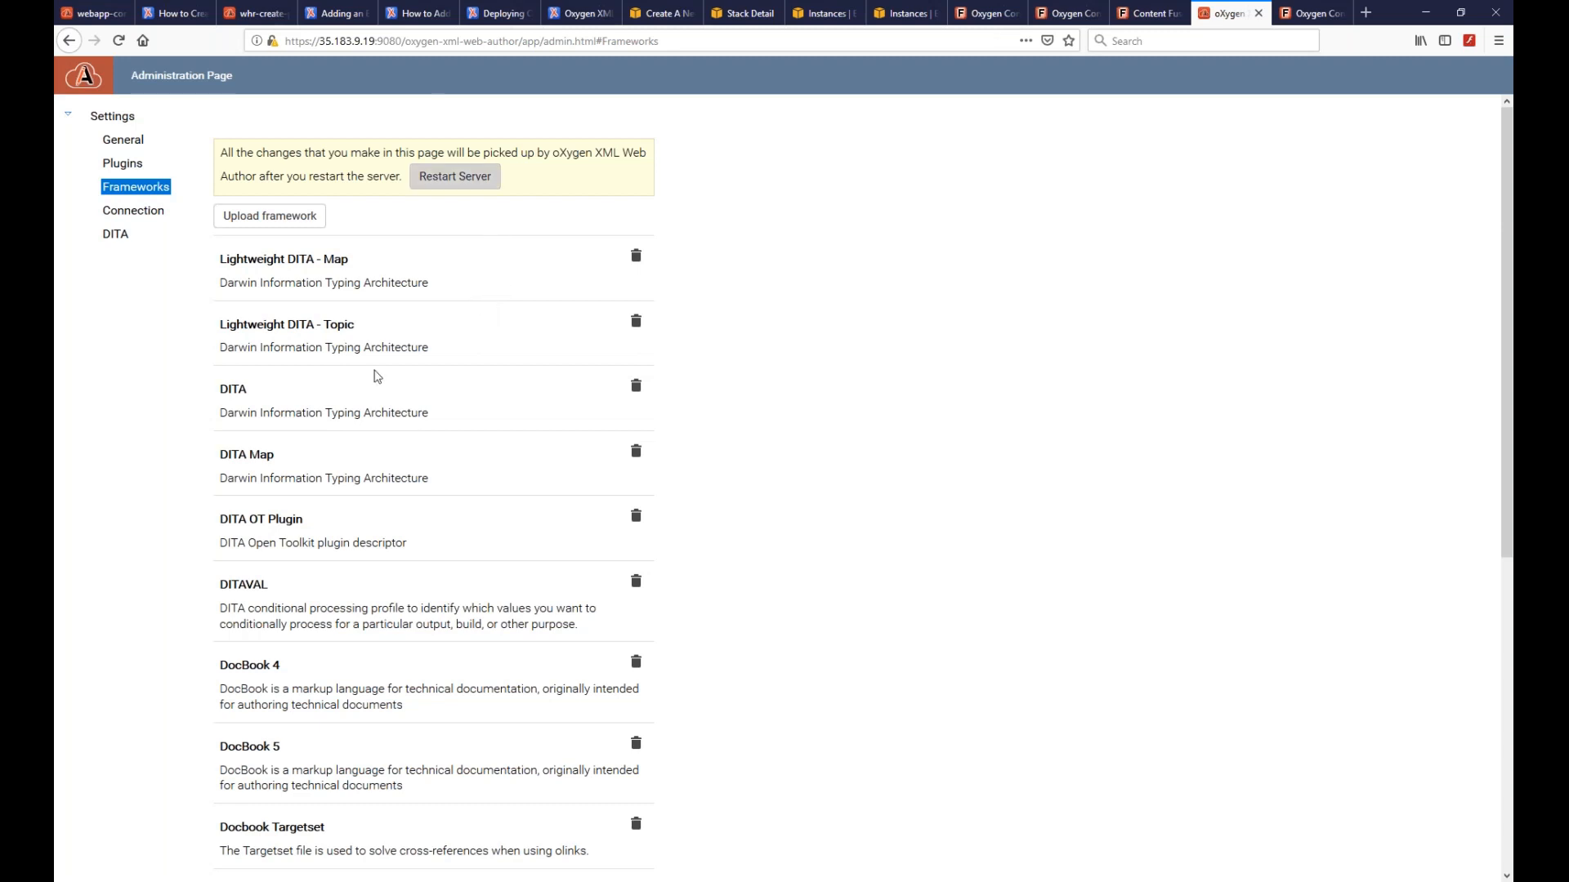
- Show LW_flowers.ditamap in the DITA Maps Manager and select the Spring Flowers group
click(237, 881)
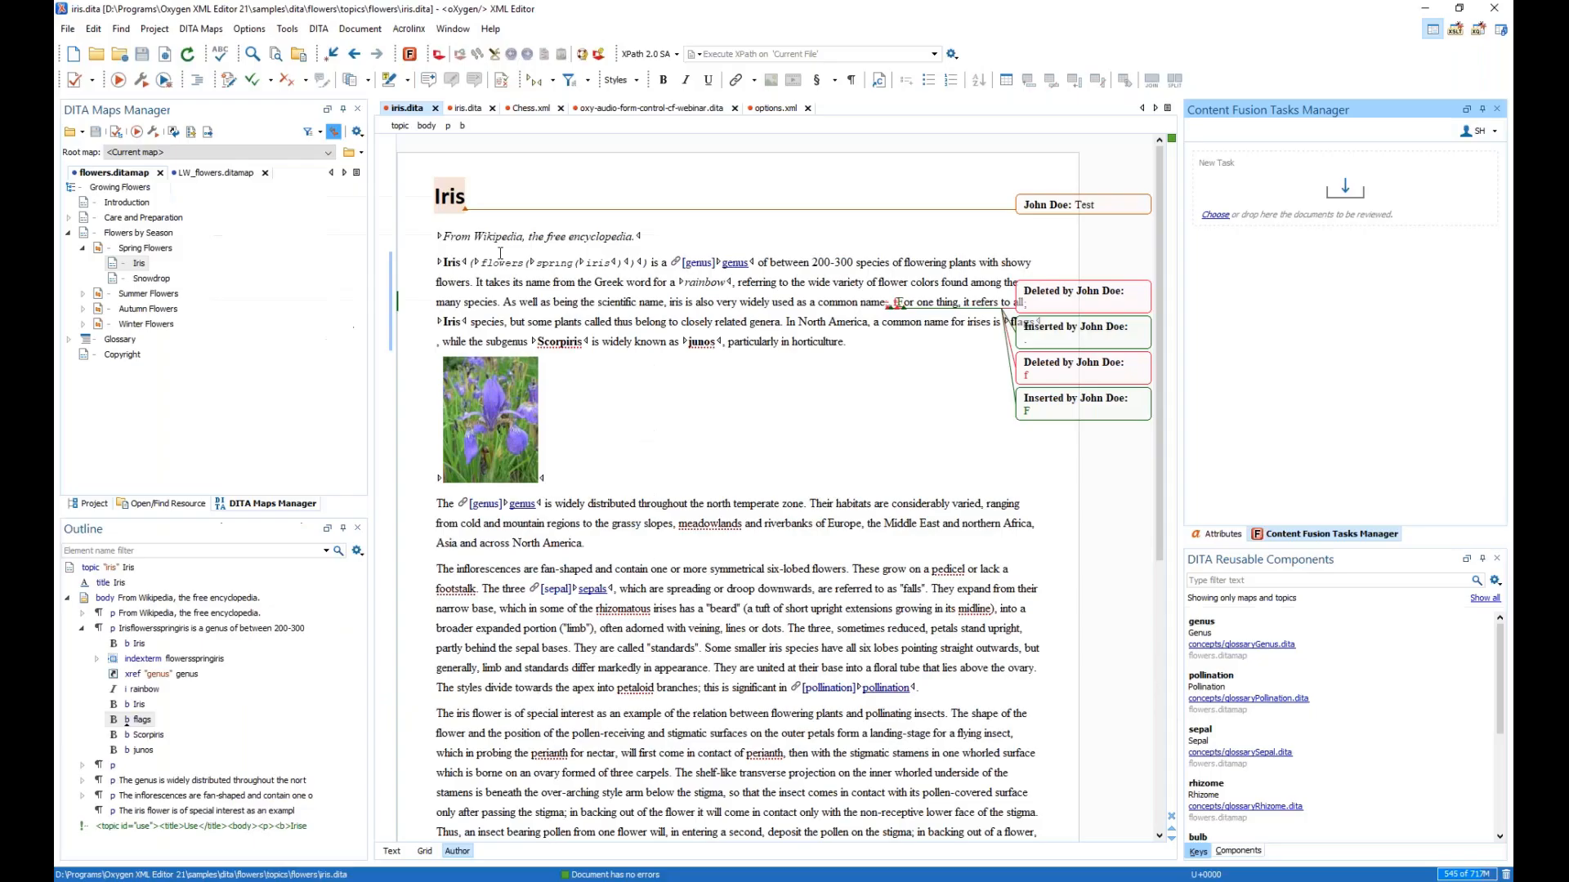
click(205, 173)
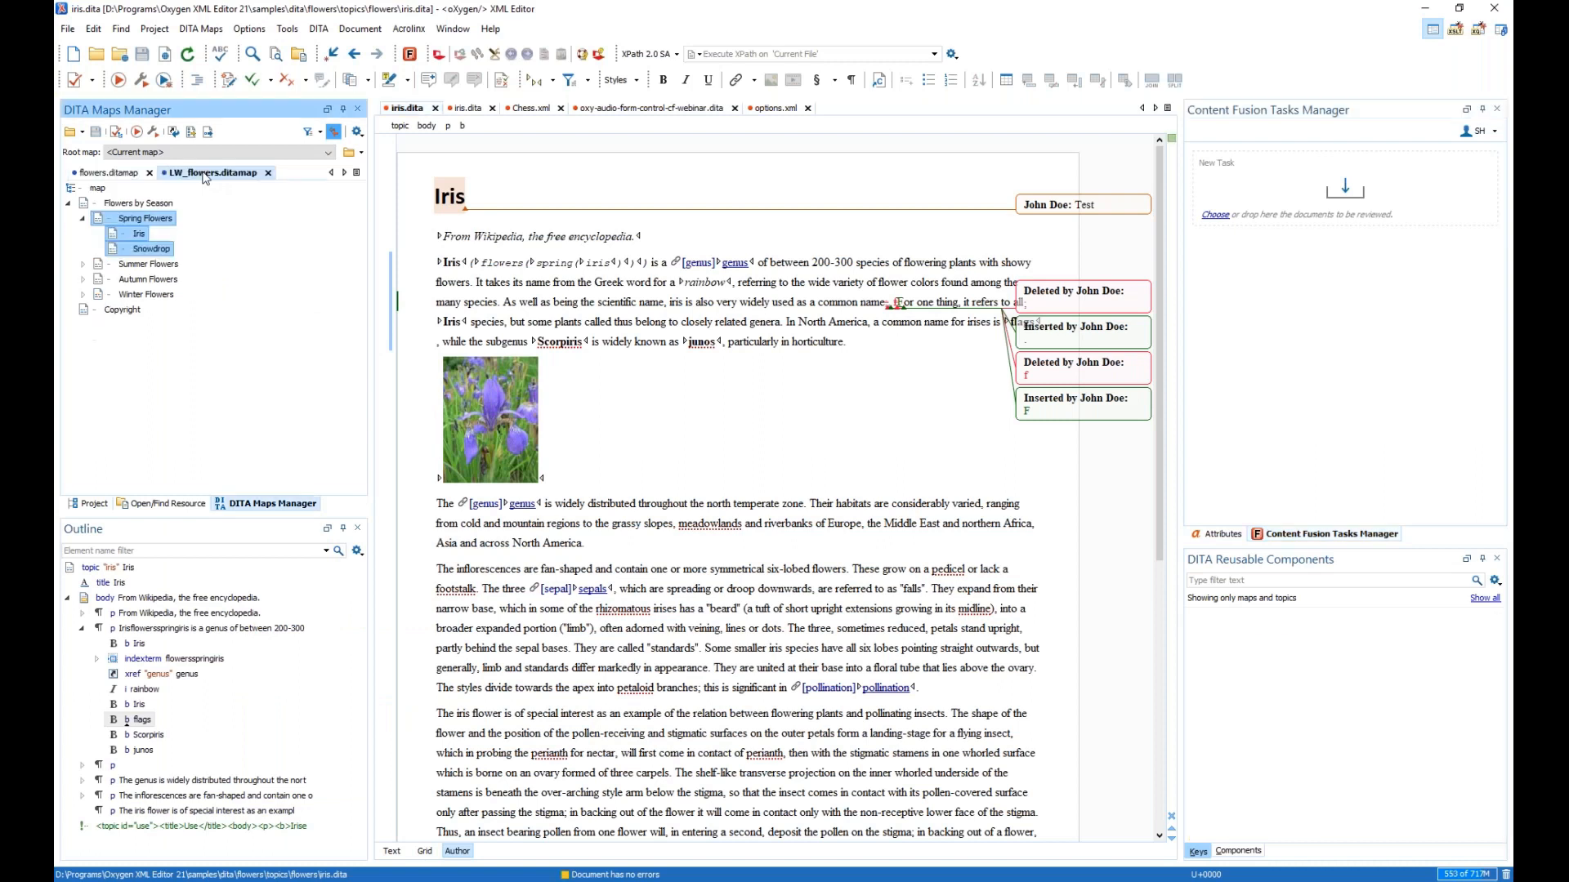
click(149, 220)
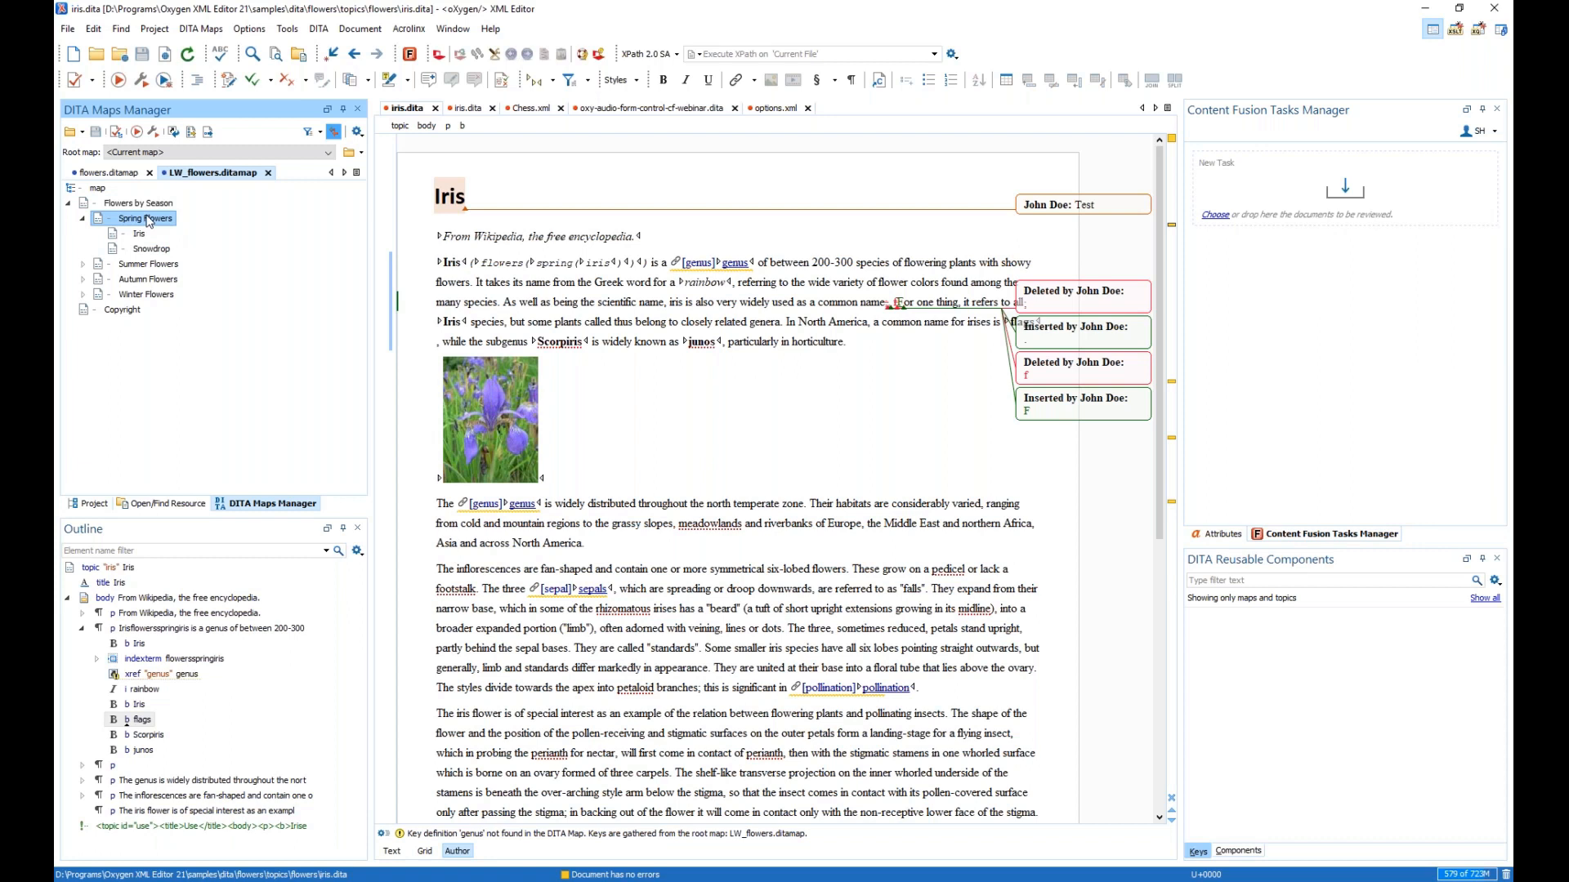
- Open the Iris topic from LW_flowers and show the body's content hint with insertion points
click(139, 235)
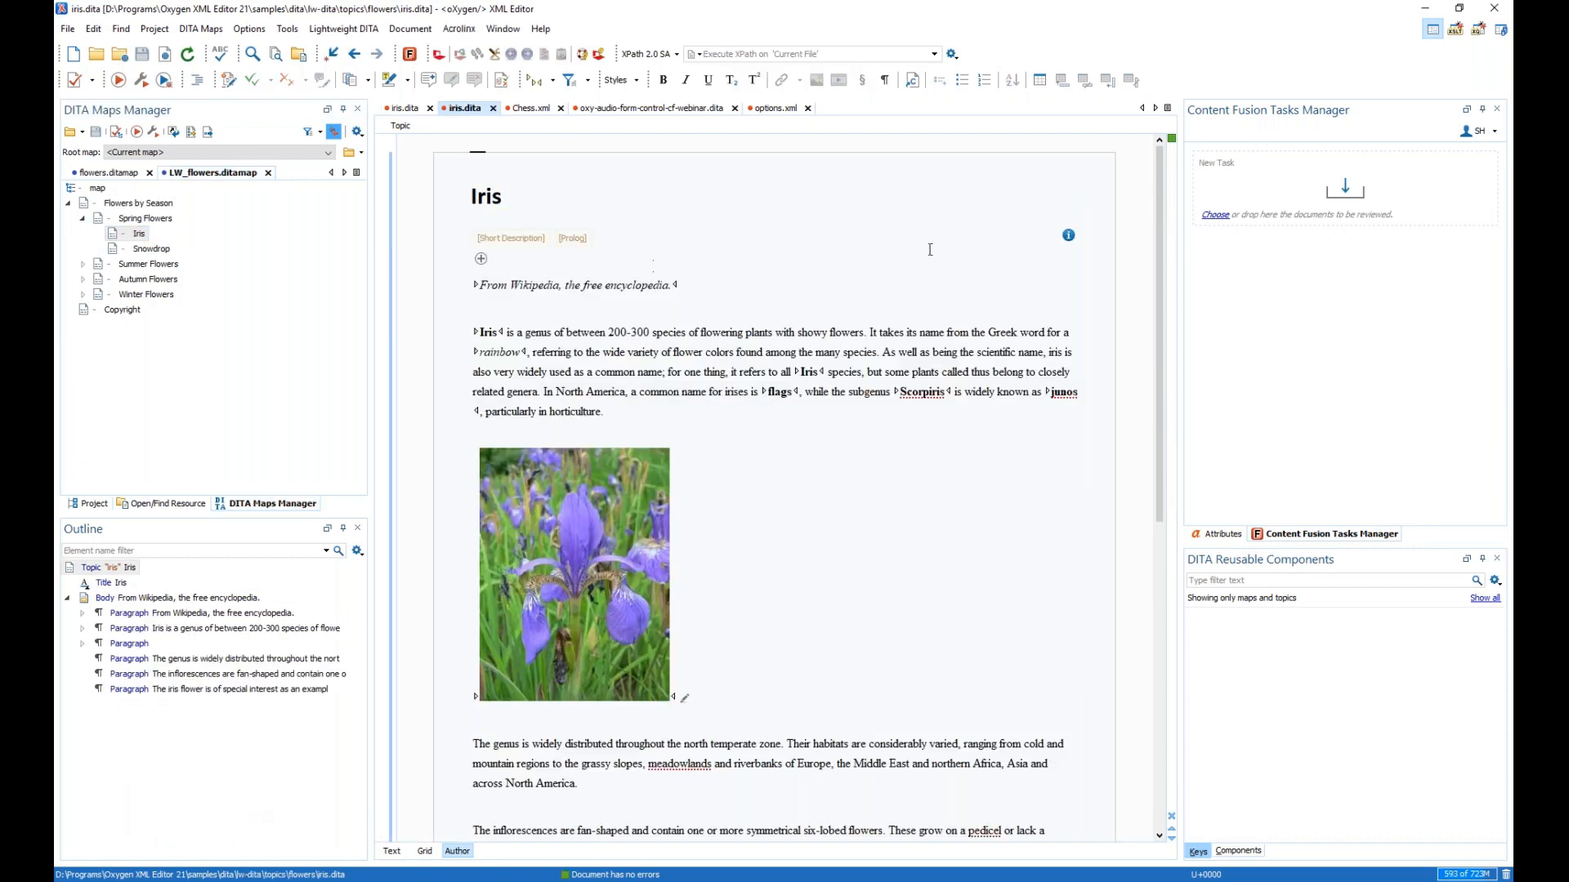
click(1068, 236)
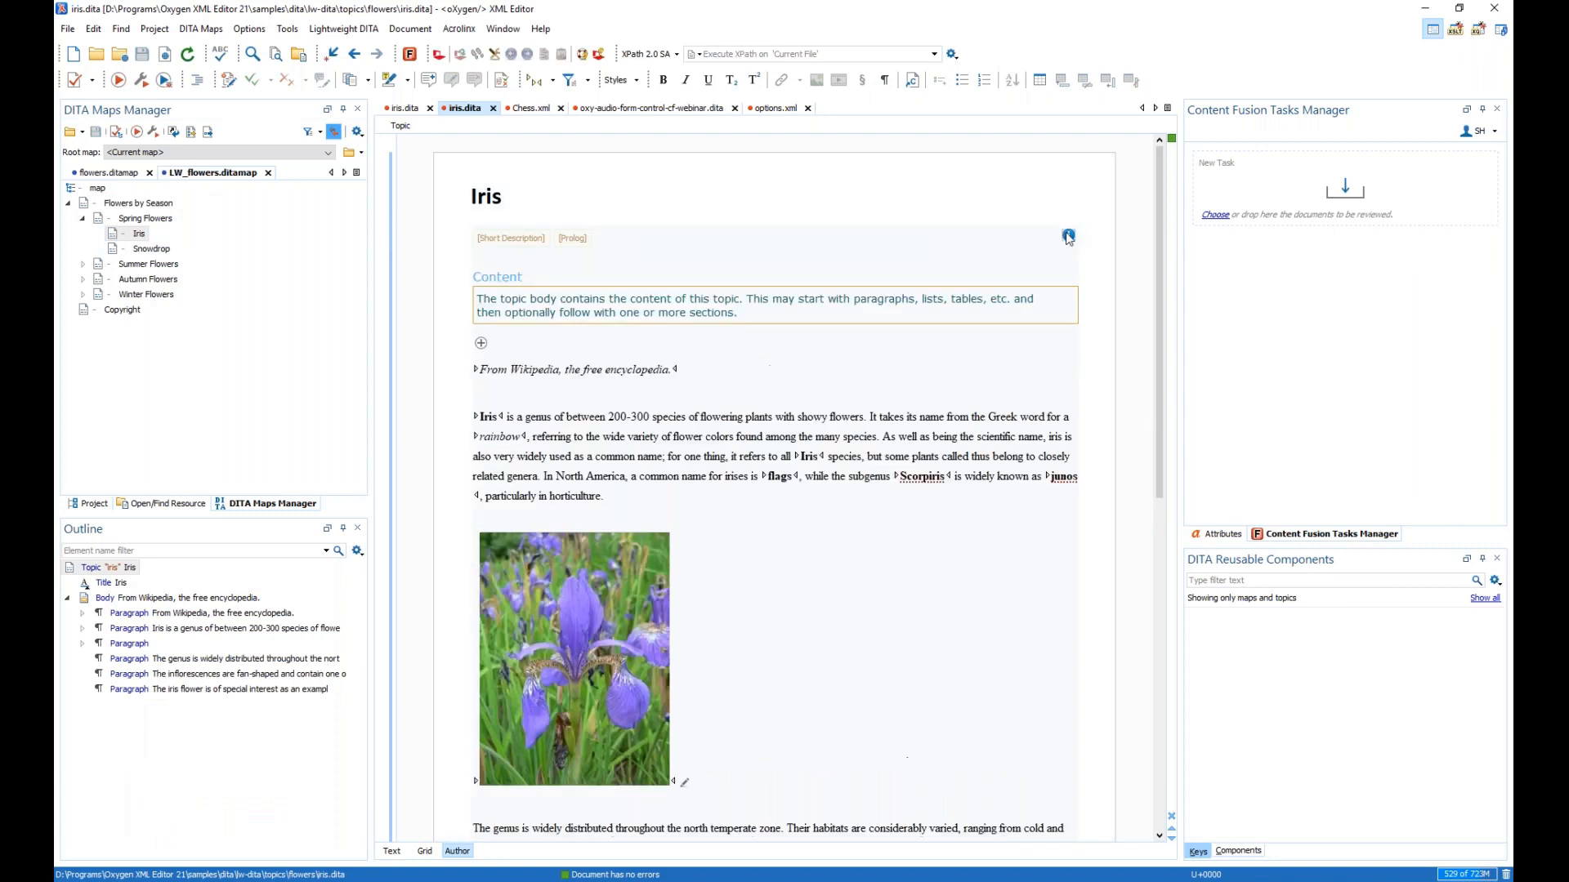
click(482, 344)
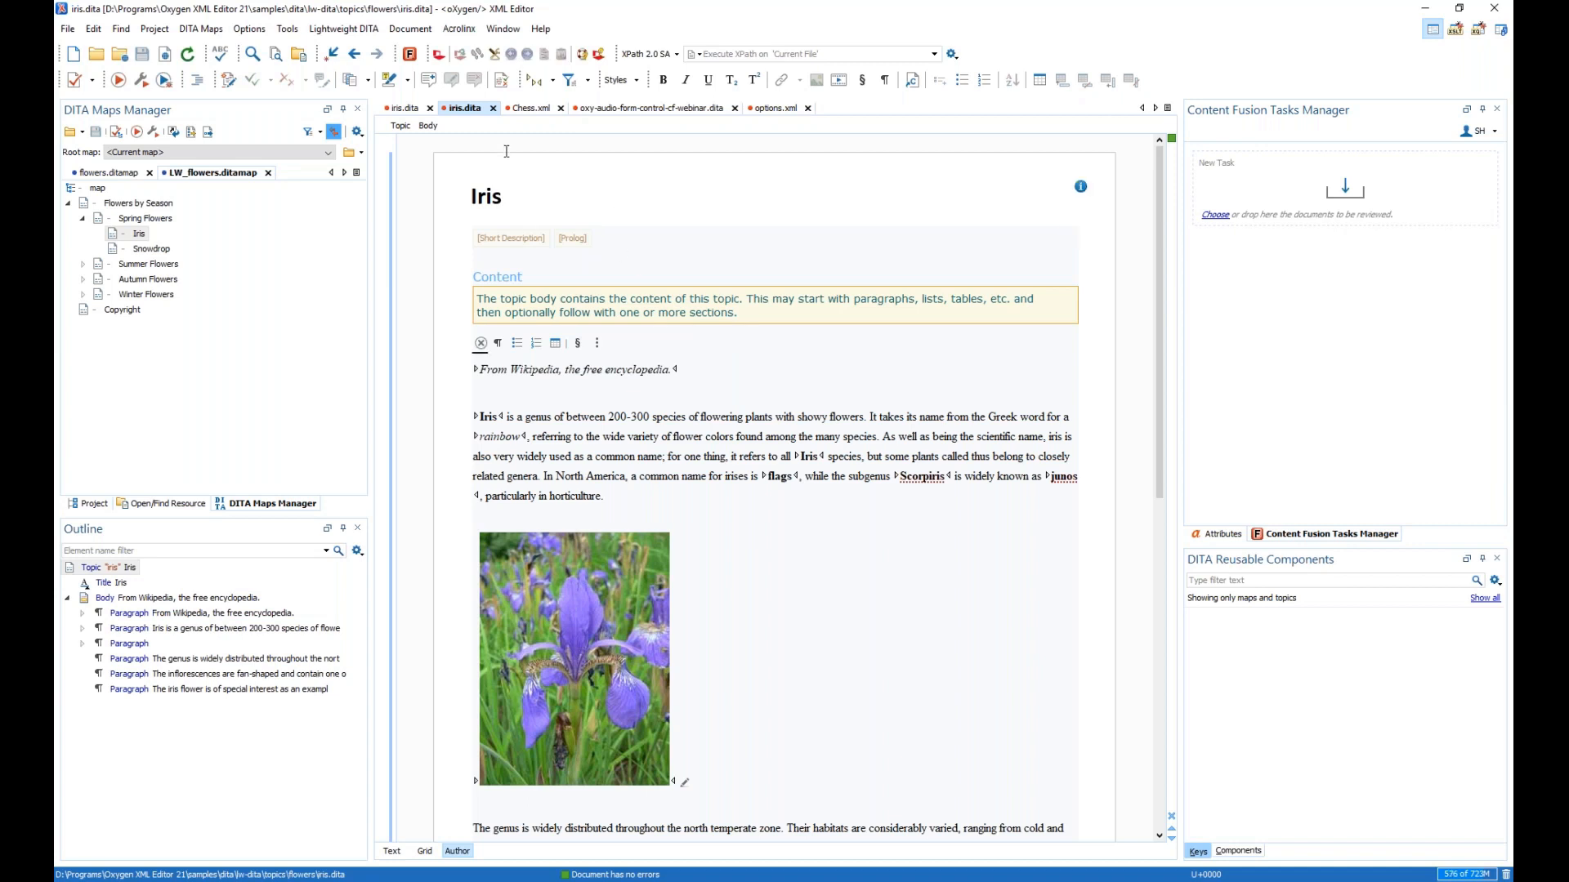
- Open the Lightweight DITA - Topic framework for editing in Preferences > Document Type Association
click(256, 33)
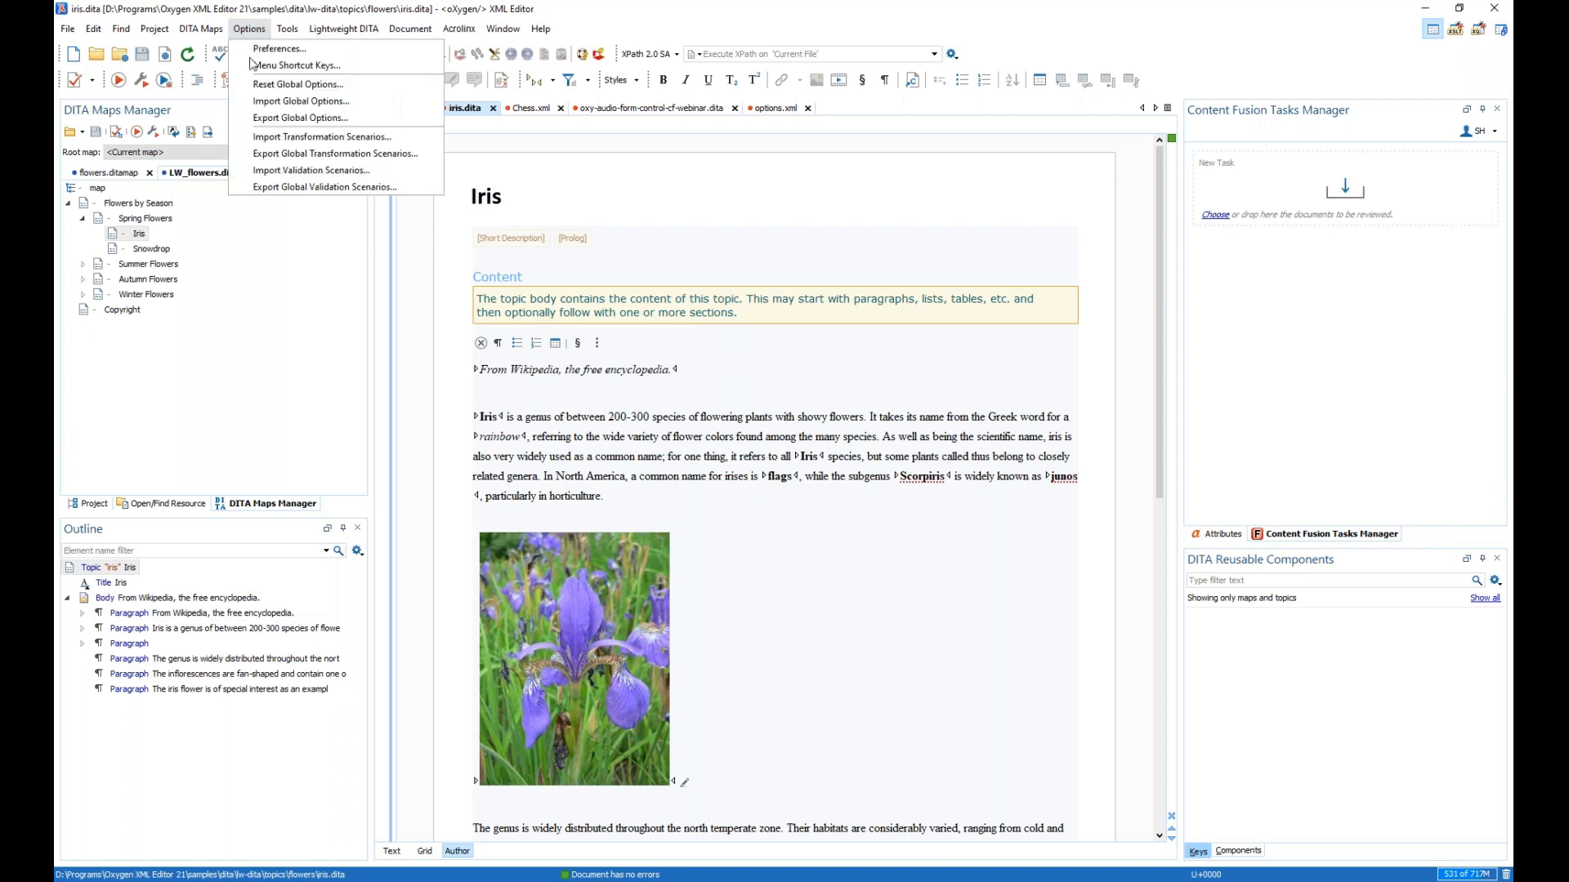
click(304, 51)
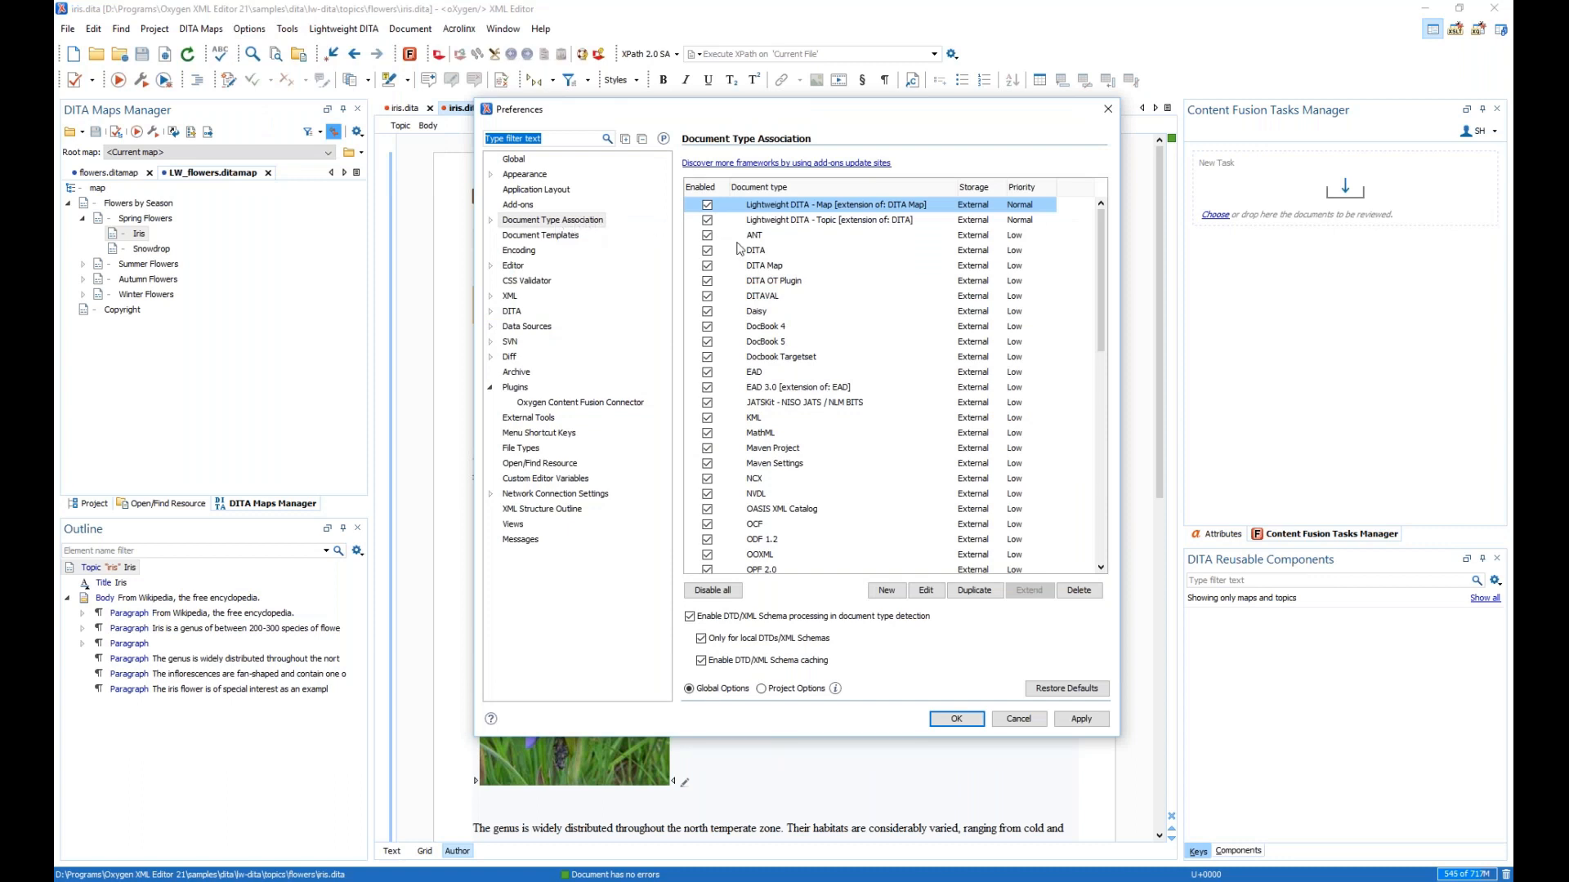
click(790, 222)
click(926, 591)
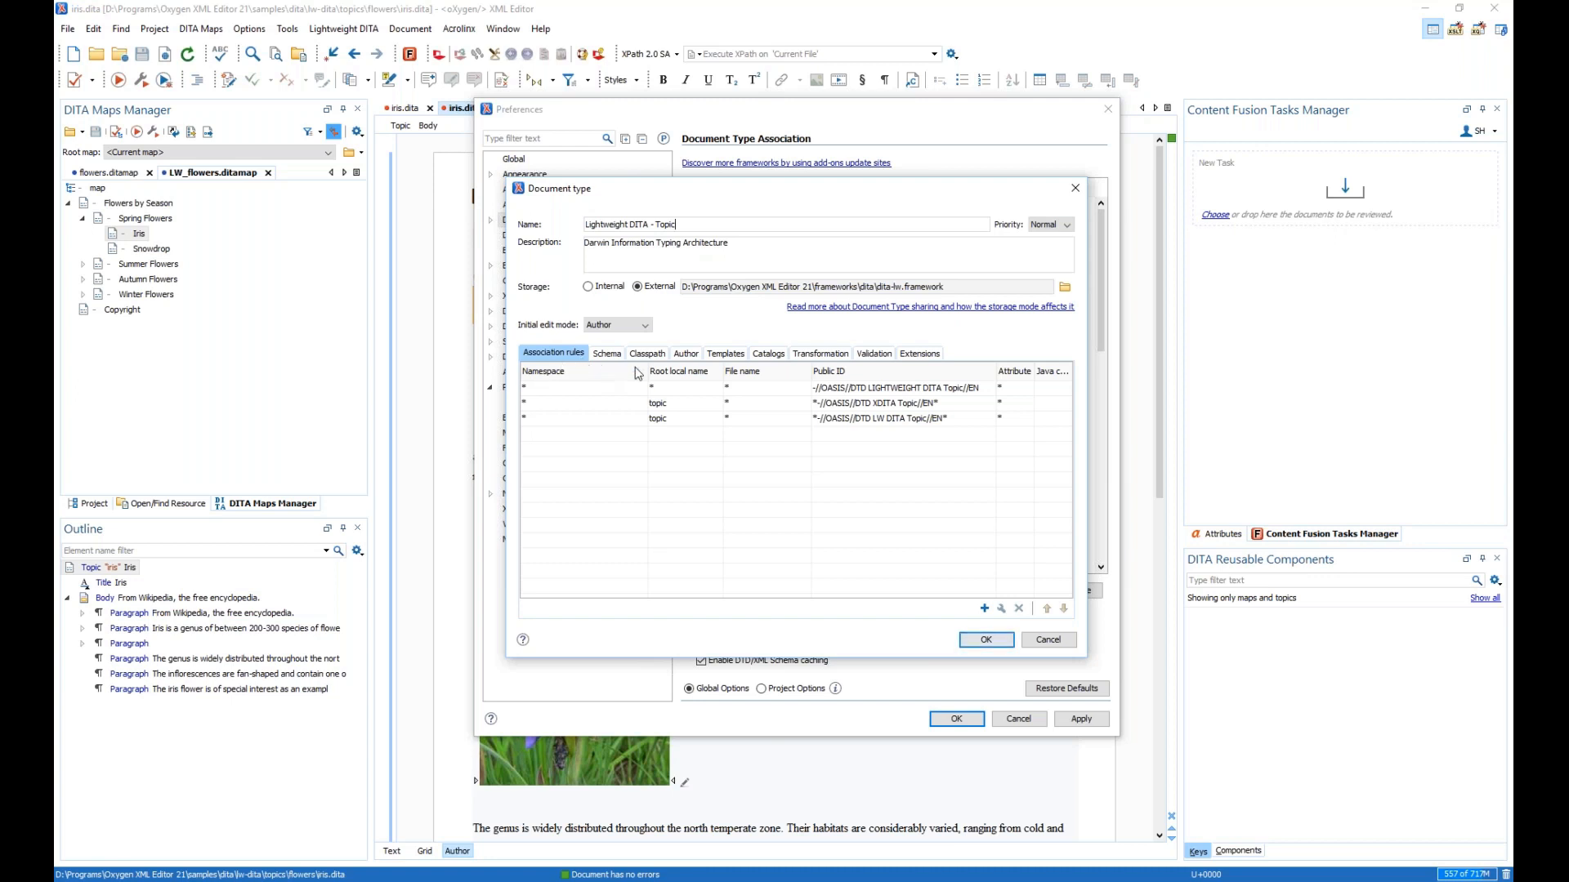
- Review its schema, classpath and Author CSS list (labels.css through print.css), then cancel both dialogs
click(606, 356)
click(646, 357)
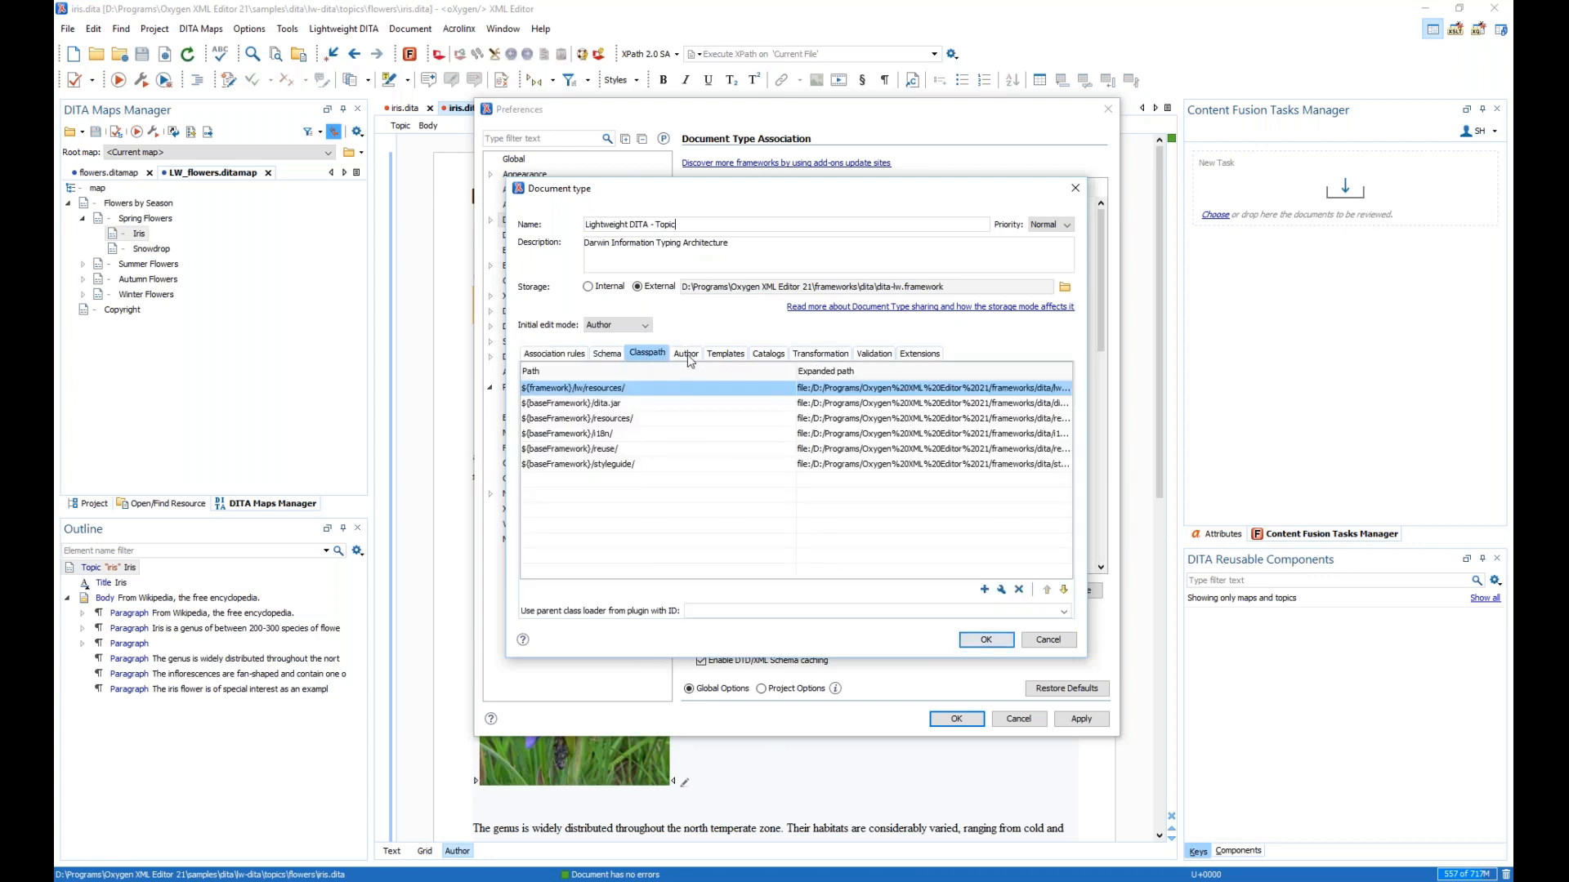
click(687, 355)
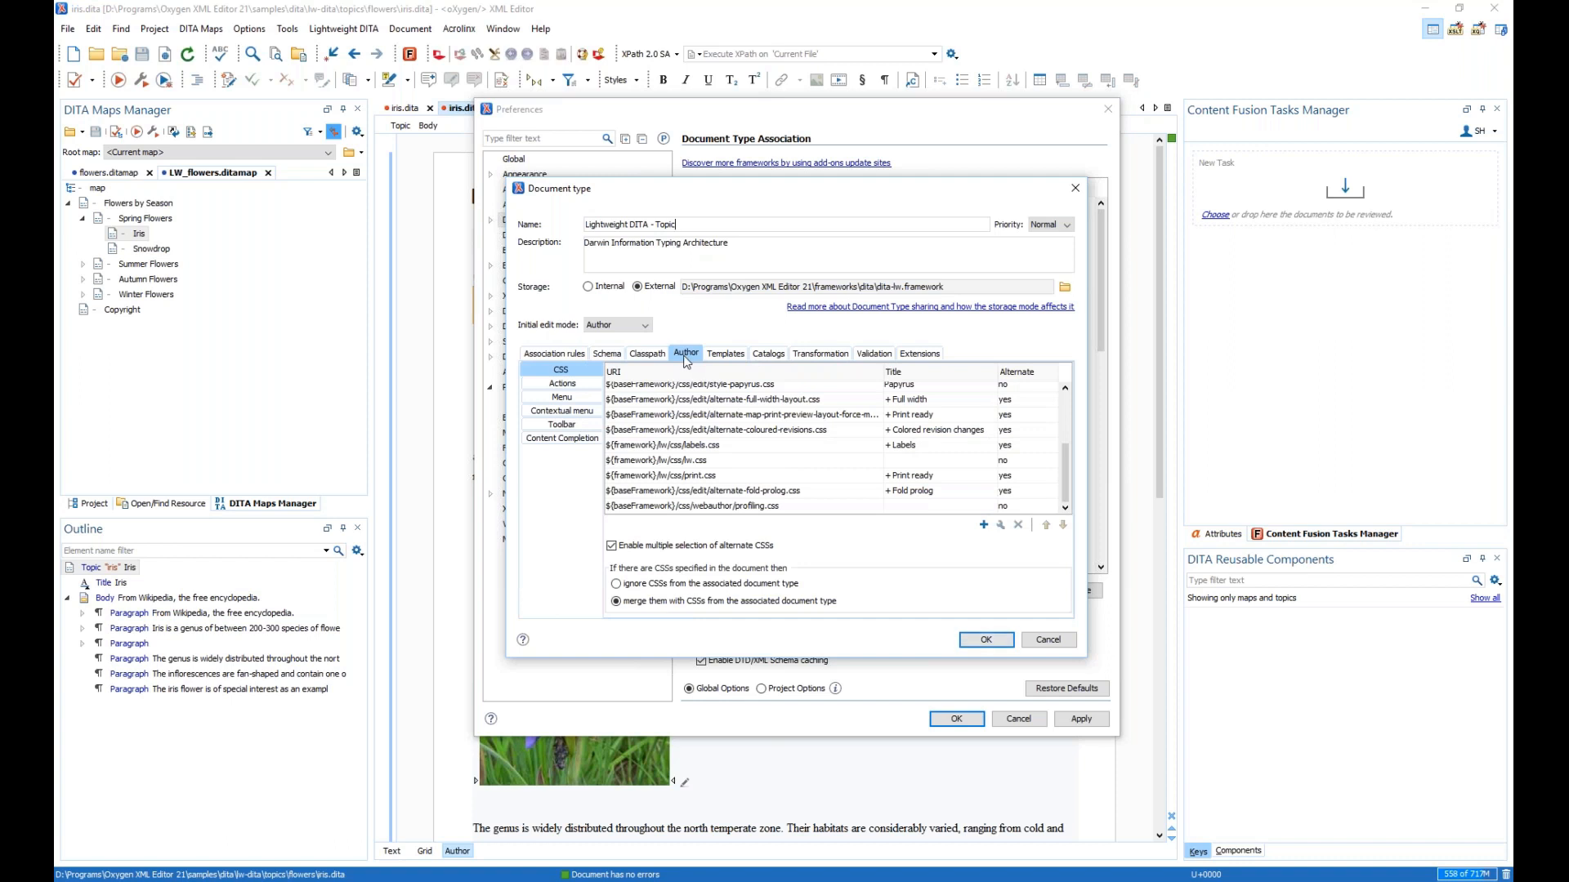
click(738, 447)
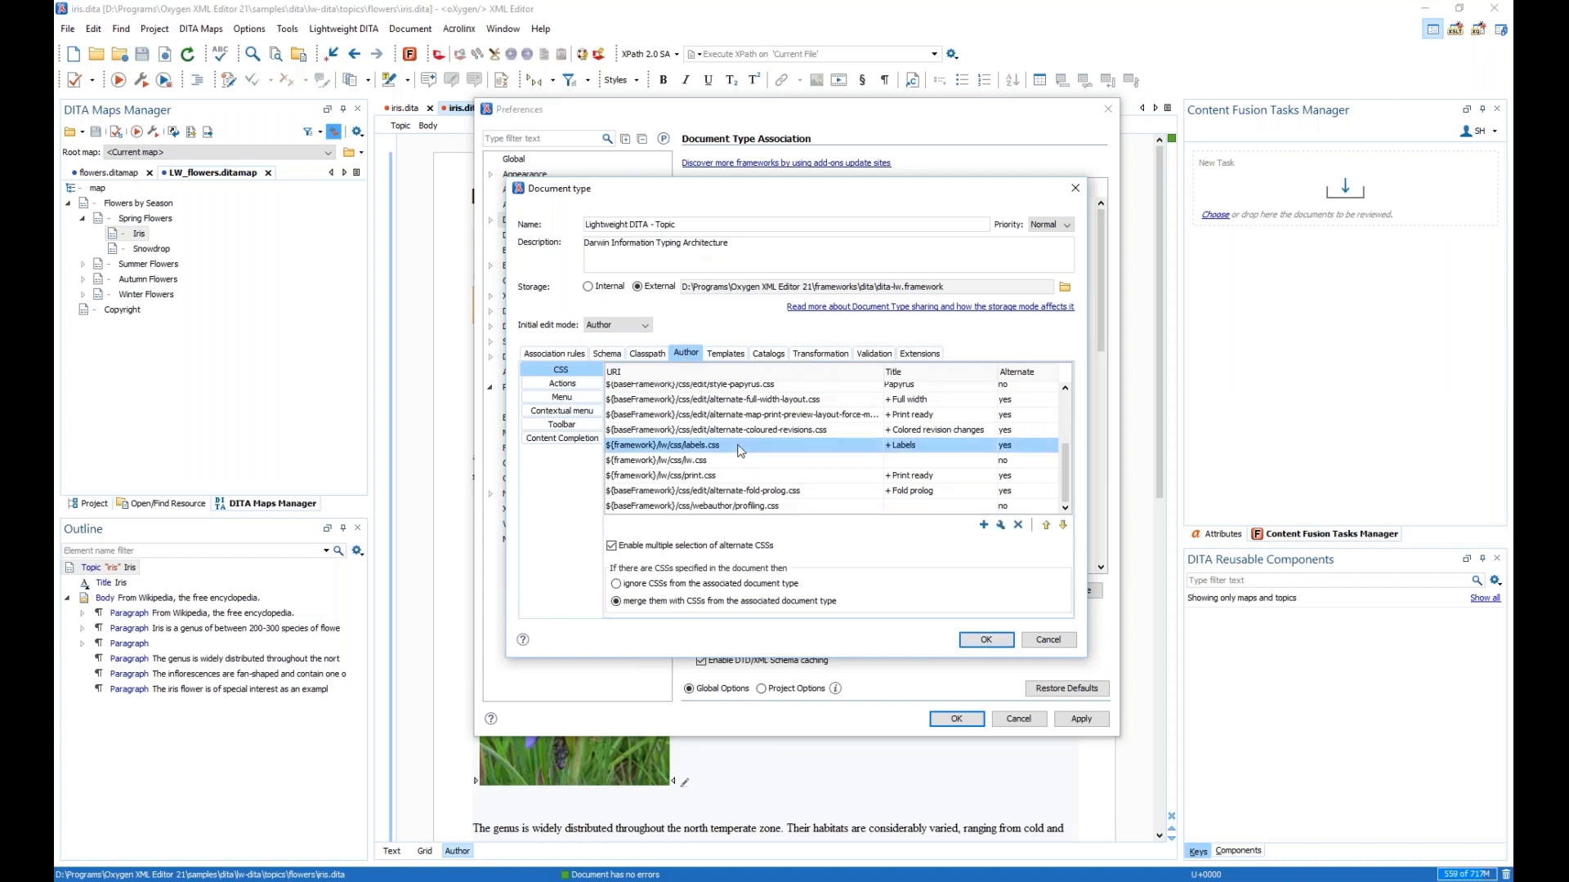
shift+click(735, 477)
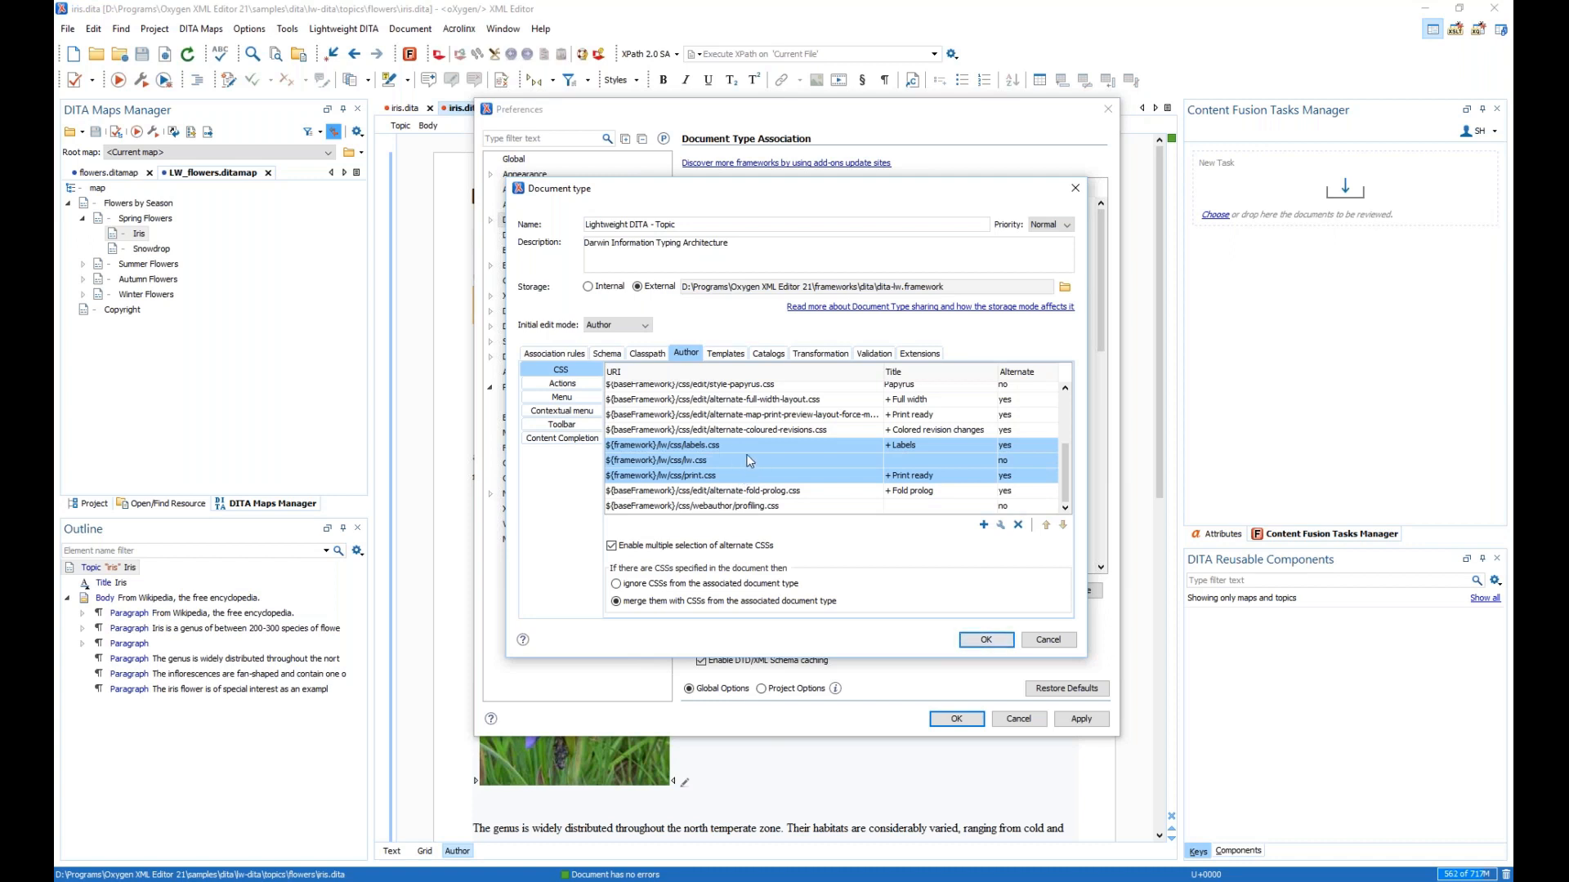
click(1041, 640)
click(1017, 719)
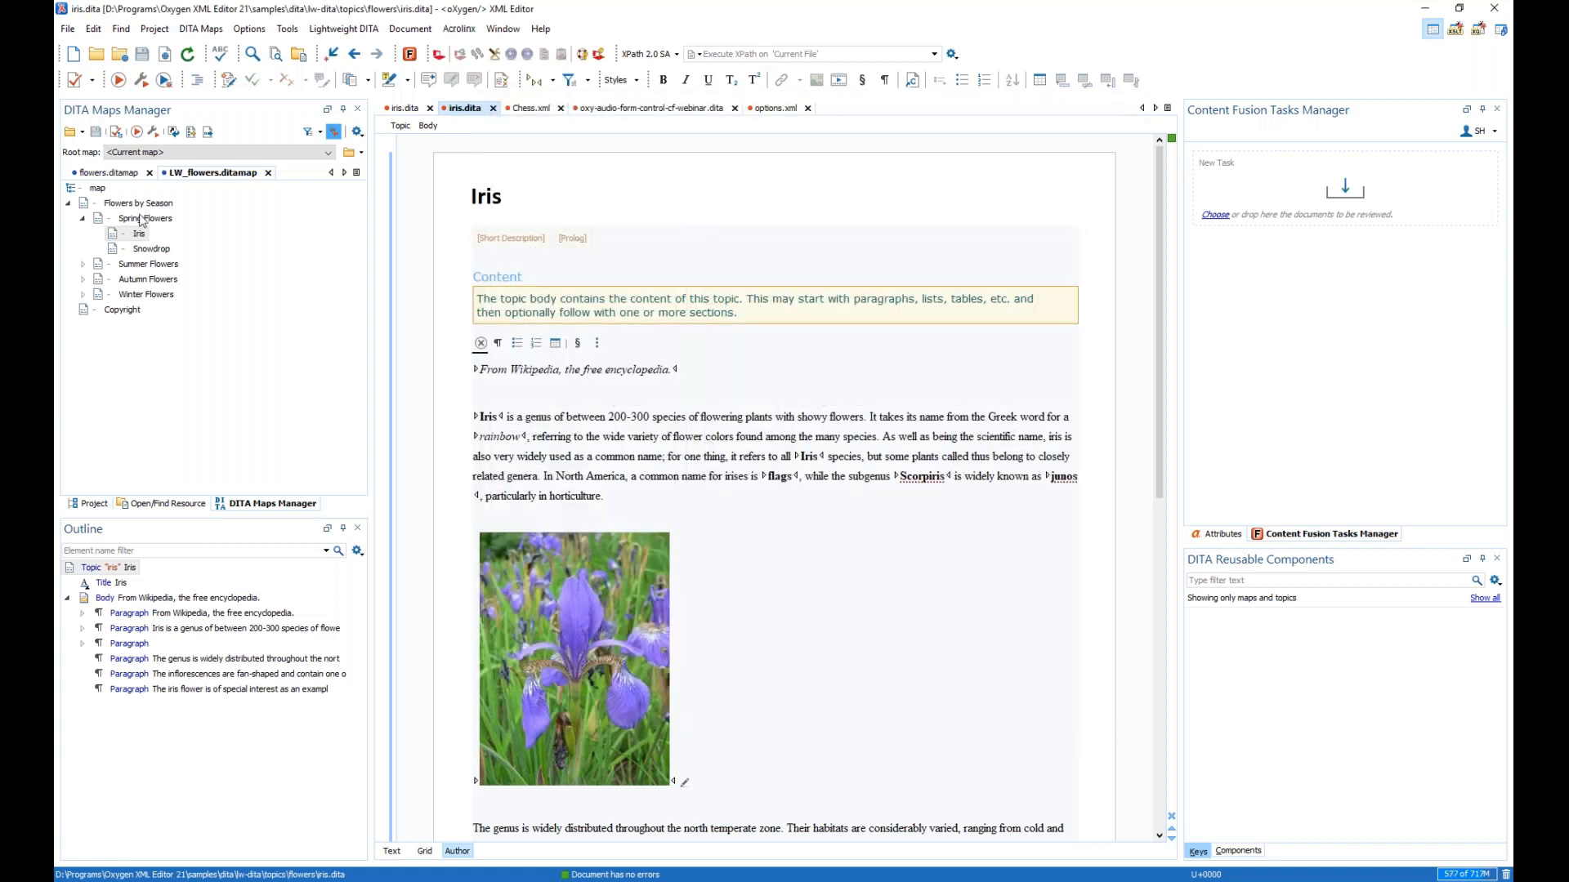
- Drag Spring Flowers, Iris and Snowdrop into review task 'LW DITA', upload it and open it
click(140, 218)
shift+click(143, 249)
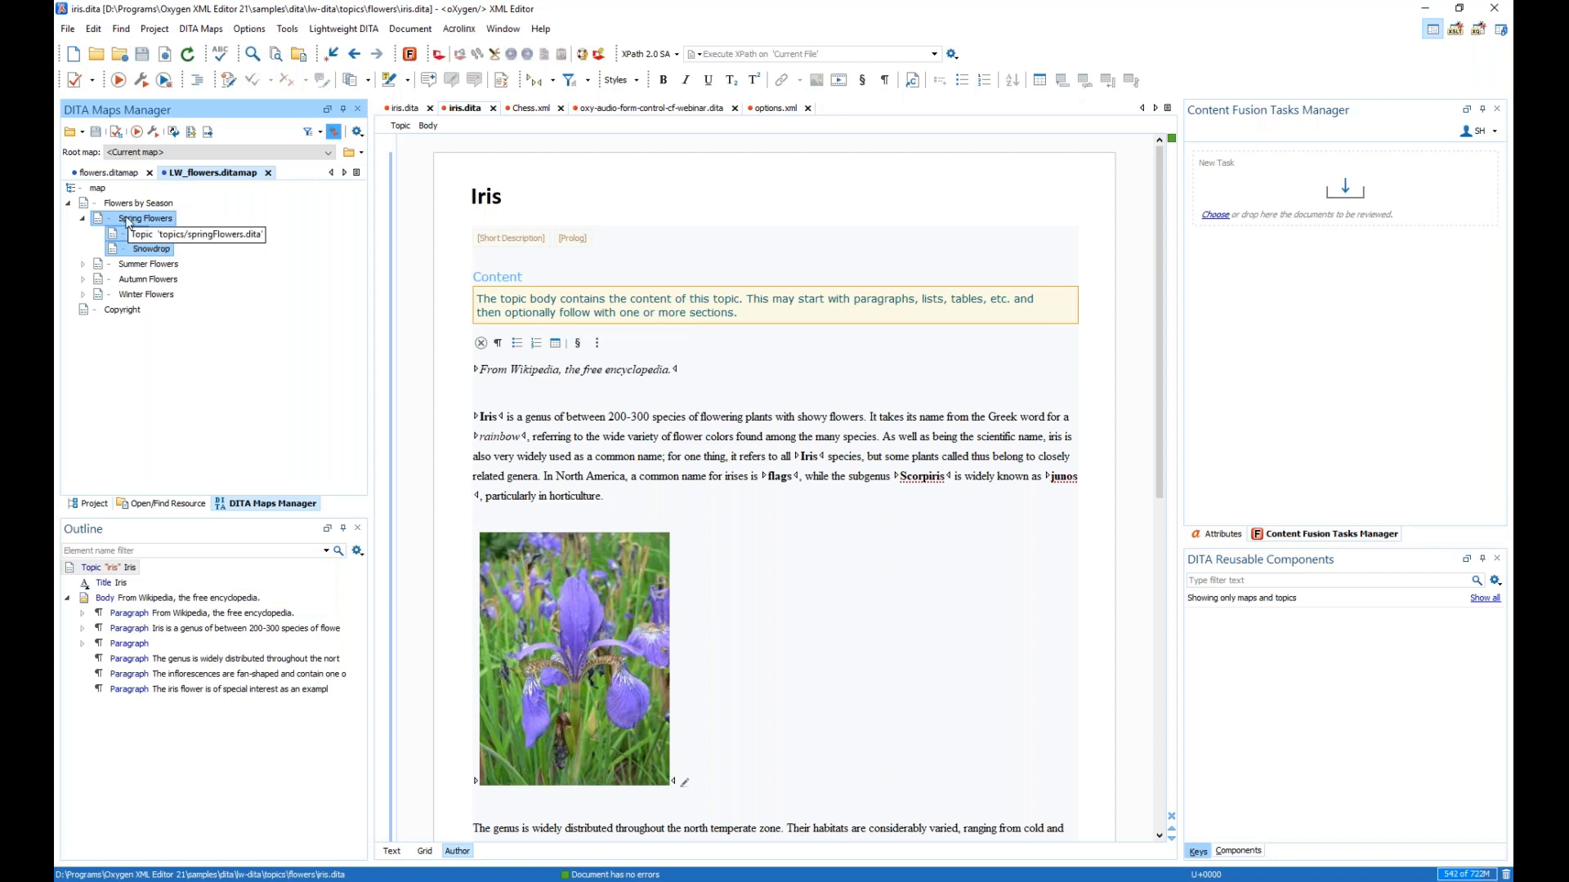
drag(129, 222, 1340, 192)
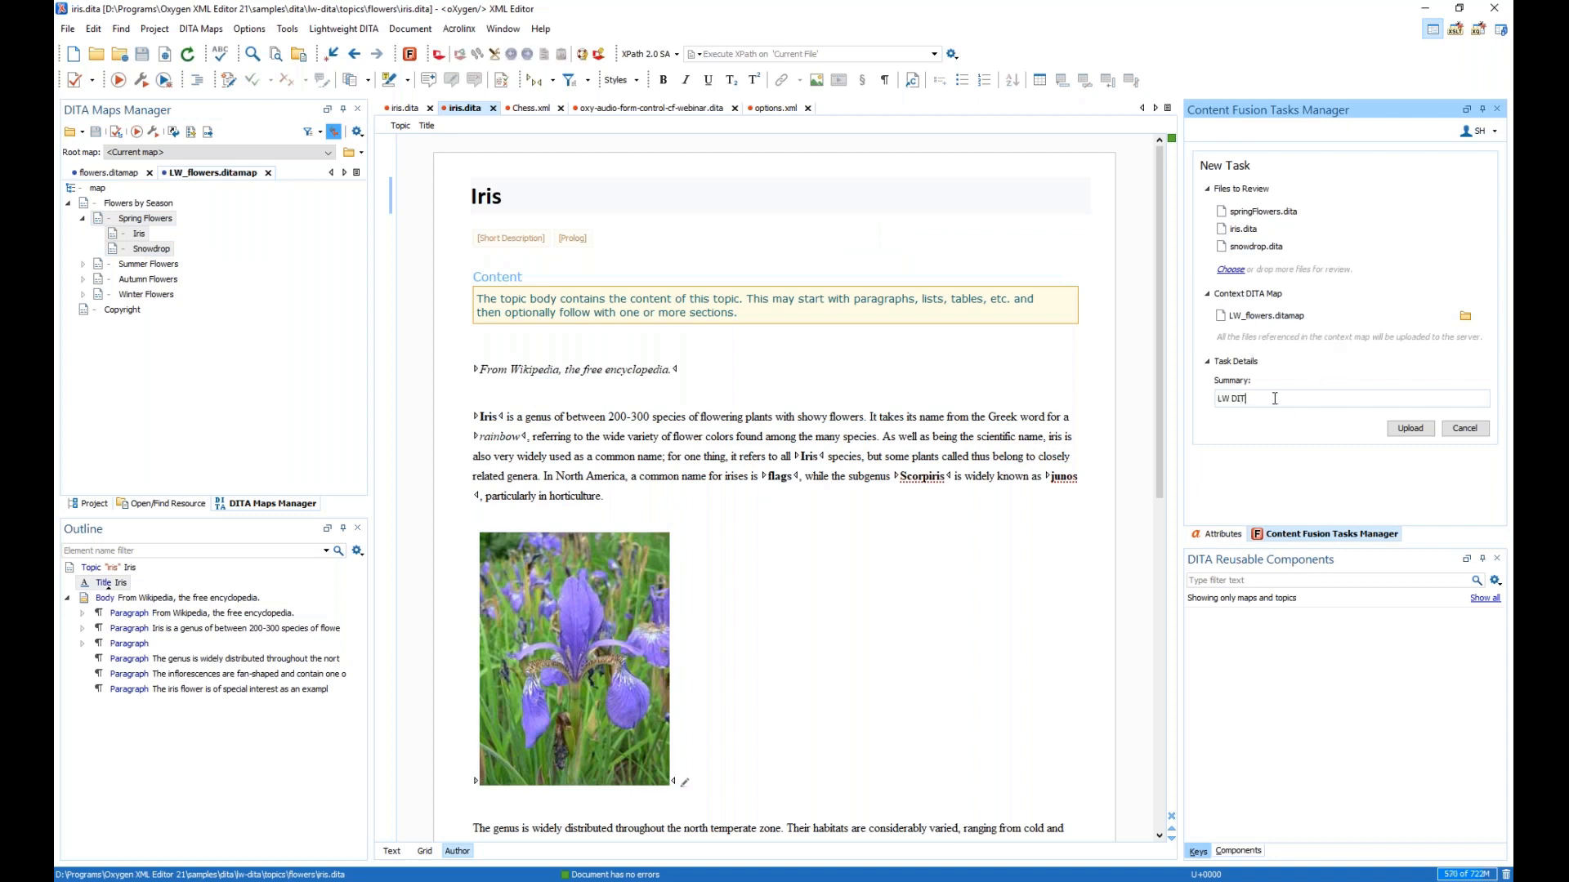
click(1410, 428)
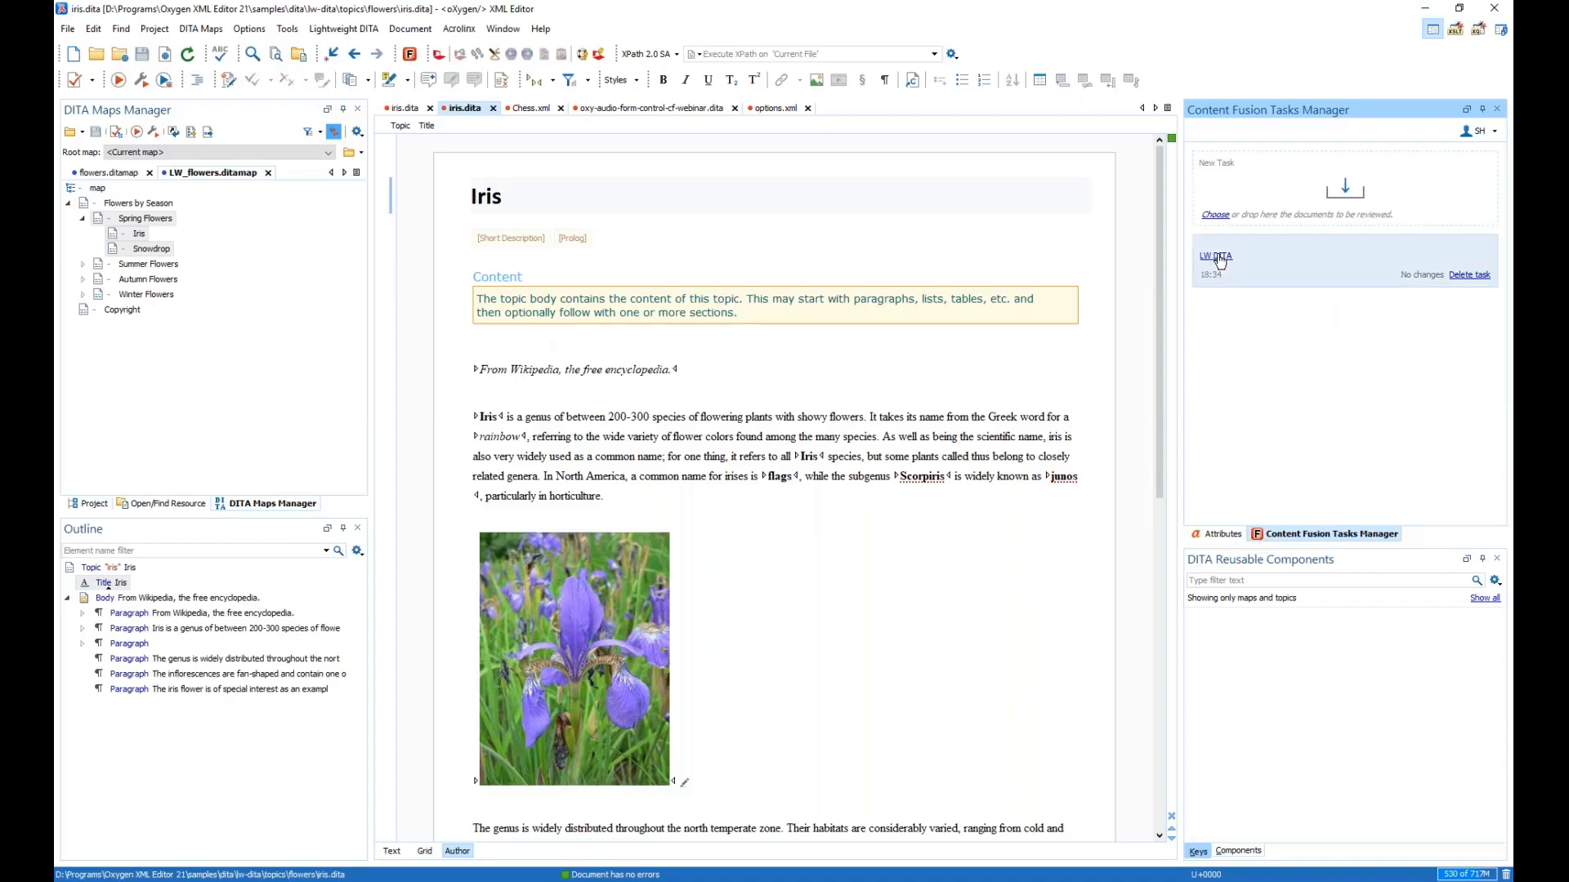
click(1218, 259)
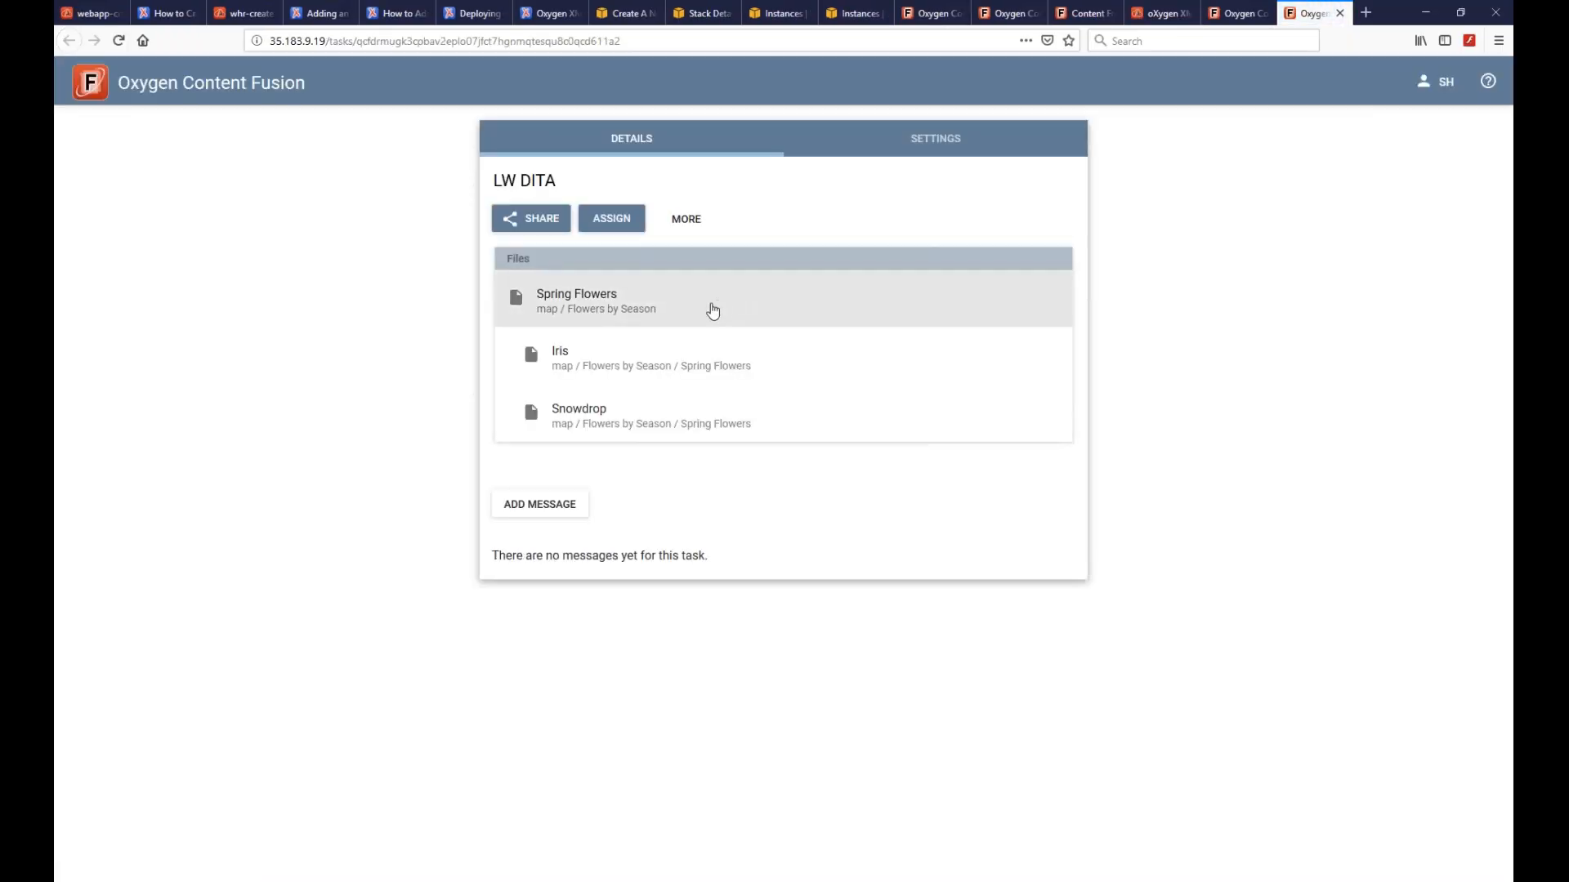
- In the LW DITA task, open Spring Flowers, then Iris, and show insertable elements in its body
click(577, 297)
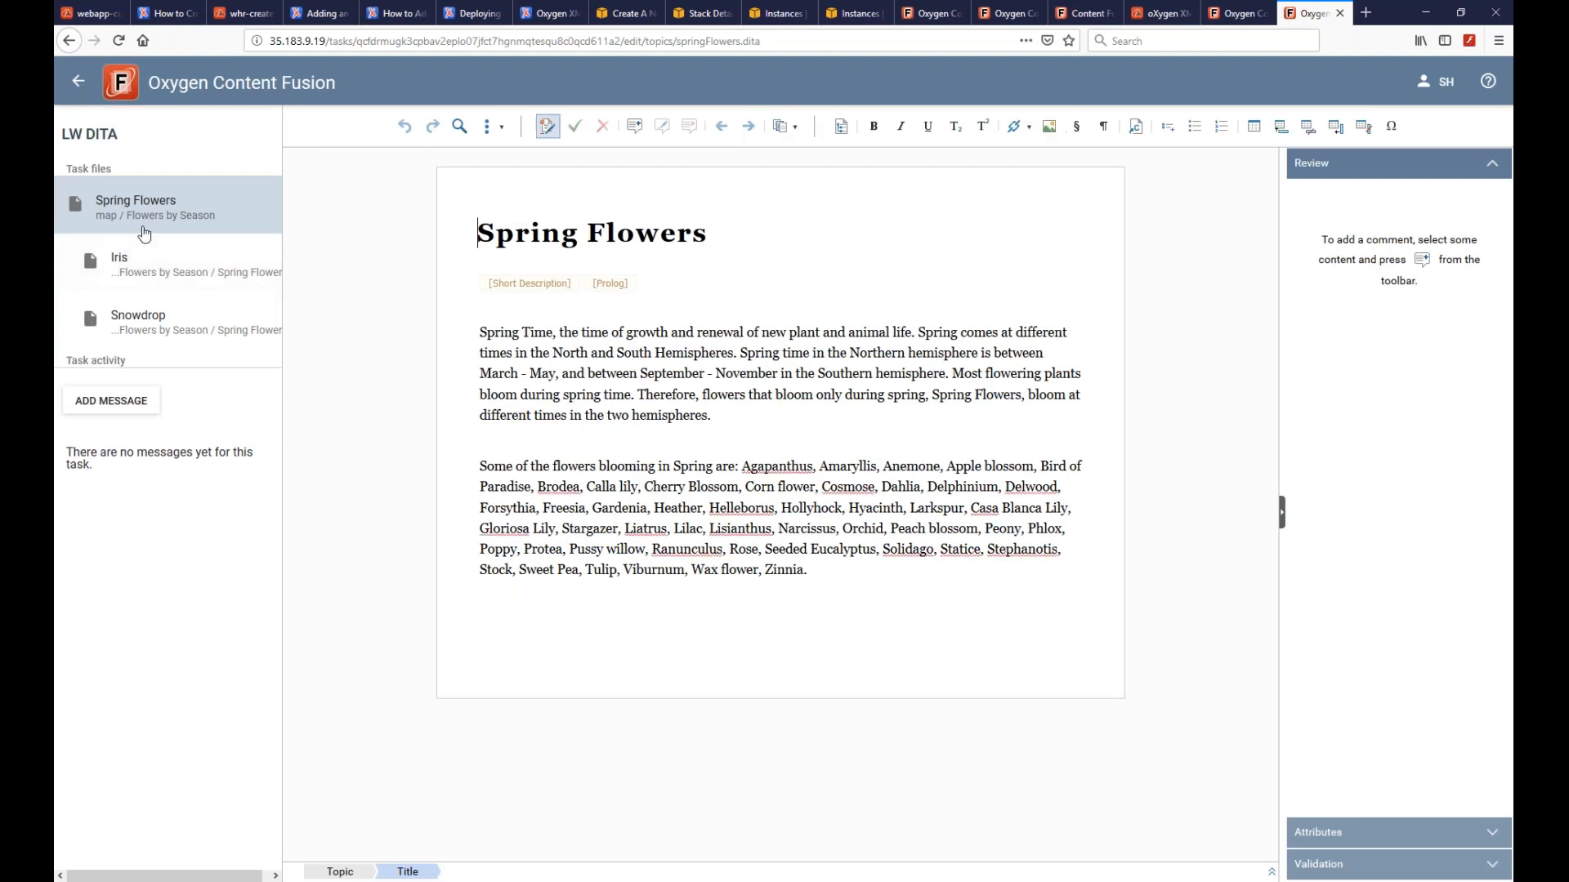
click(121, 261)
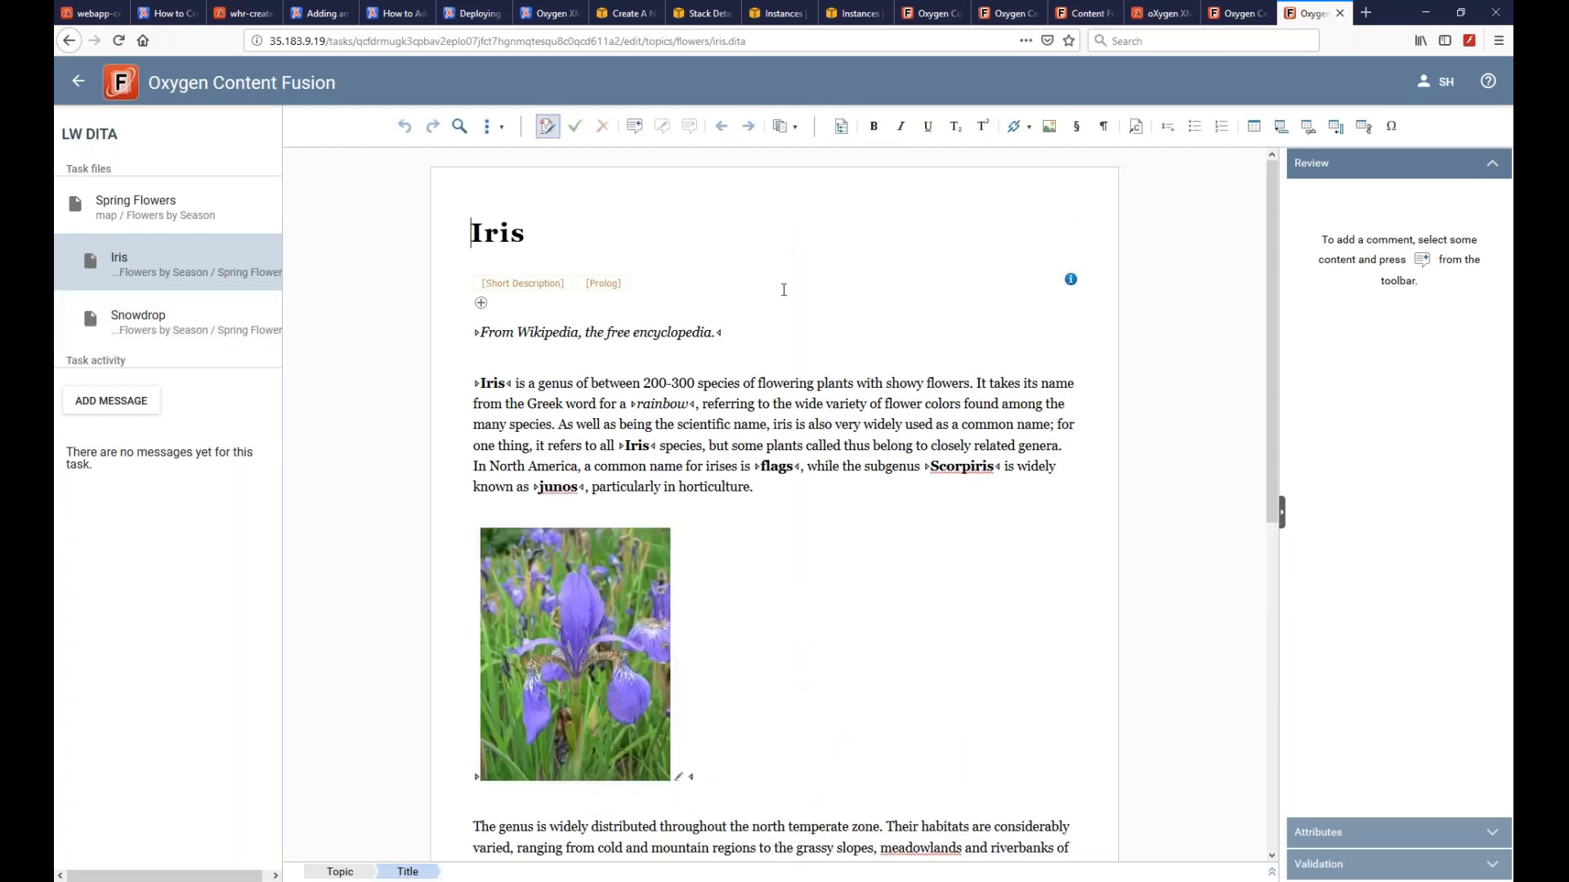
click(1071, 280)
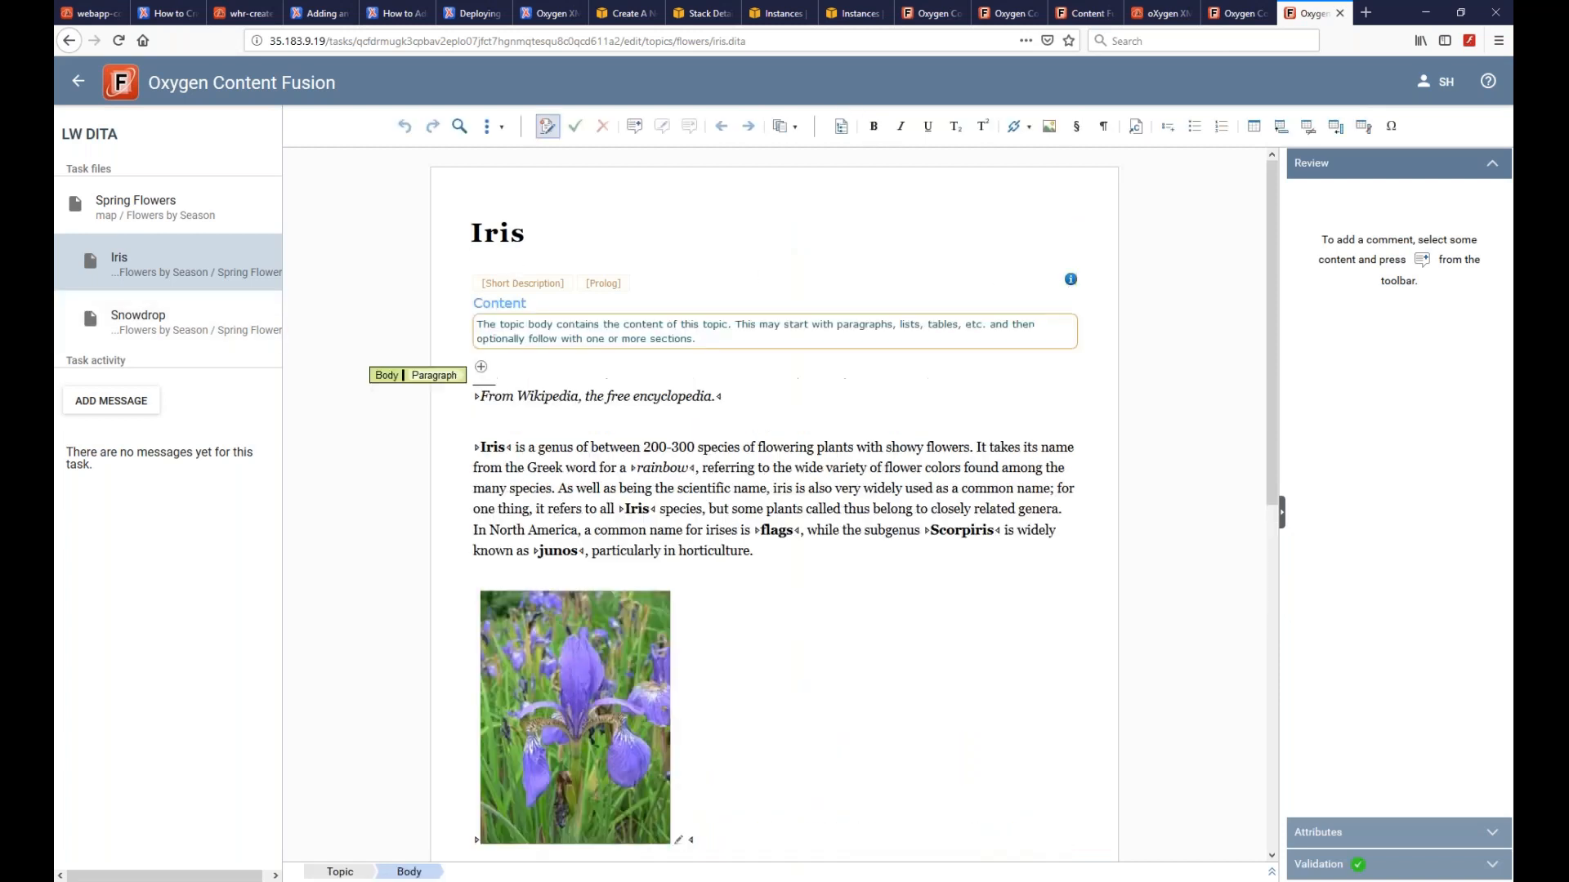
click(481, 368)
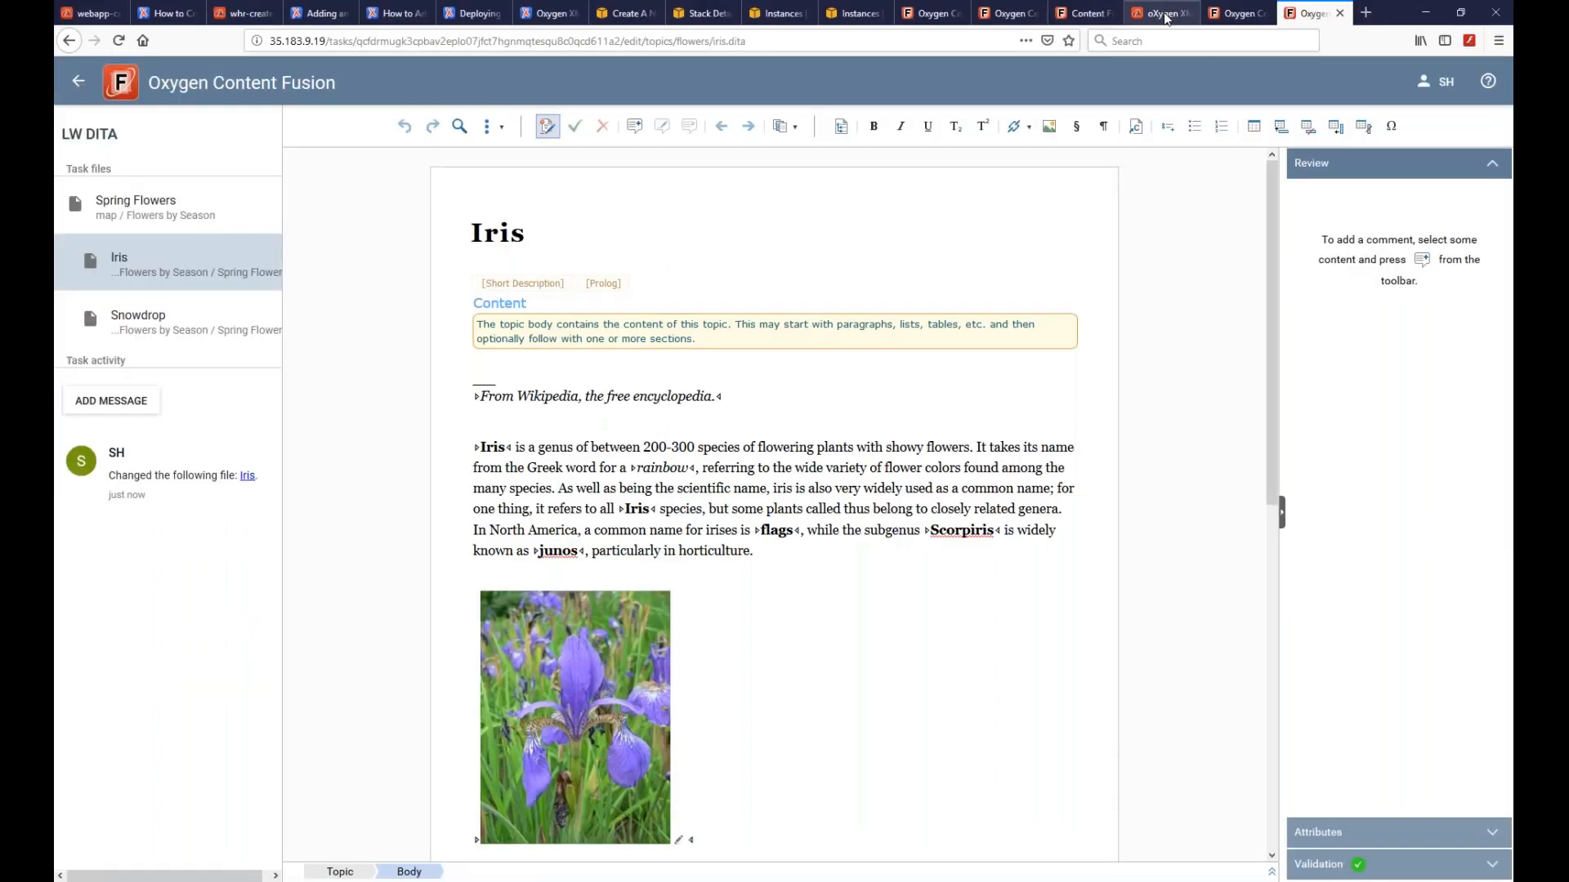
- Check the LW DITA task's one changed file, then switch to the Chess.xml document
click(1160, 14)
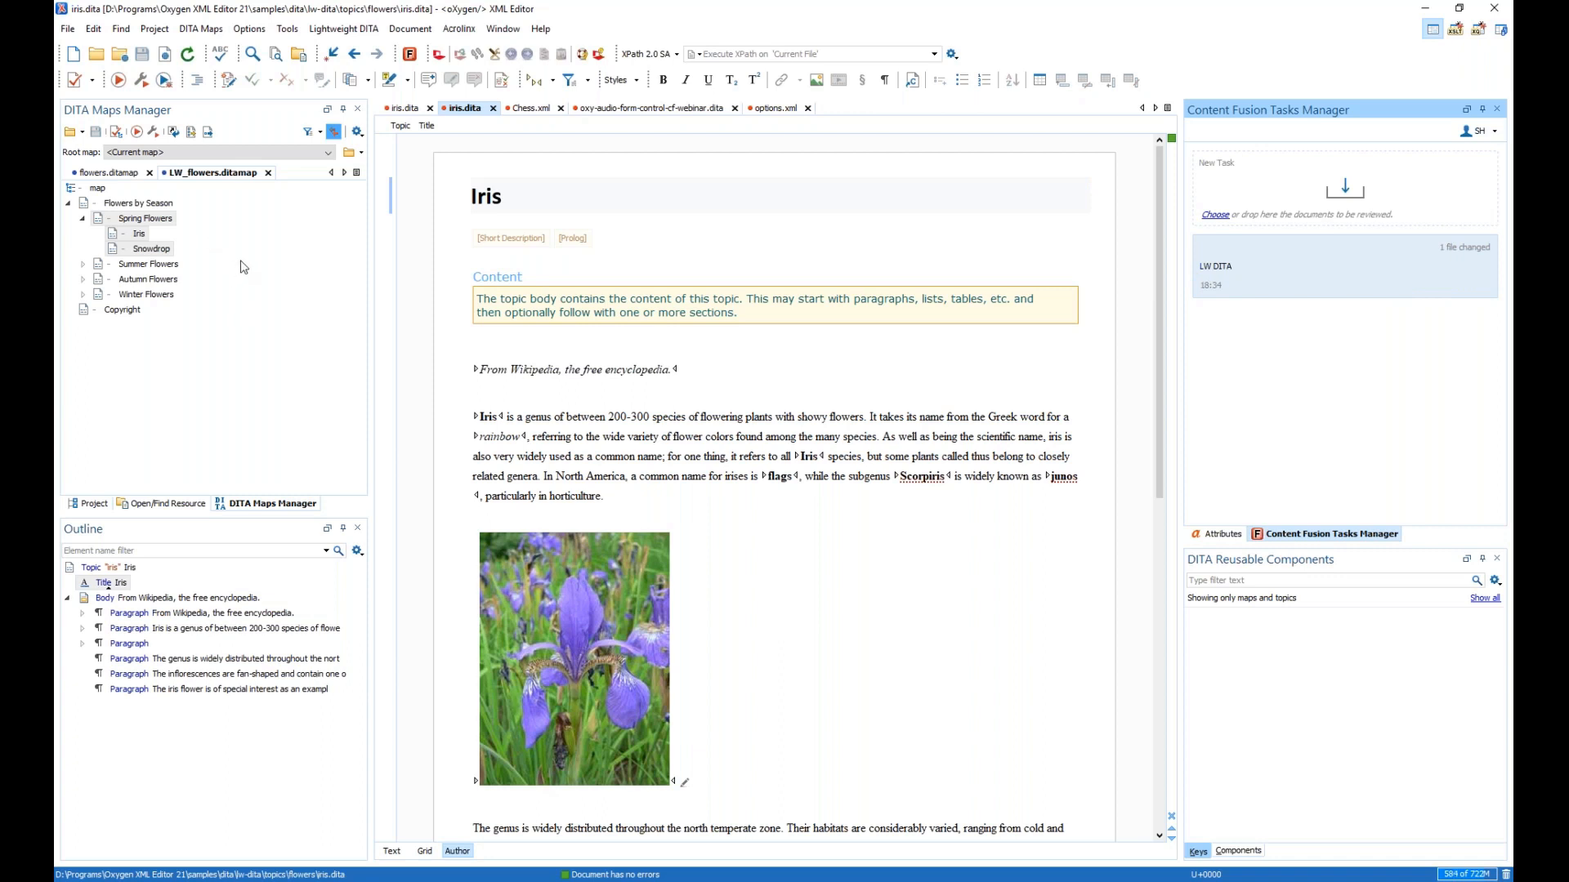
click(531, 108)
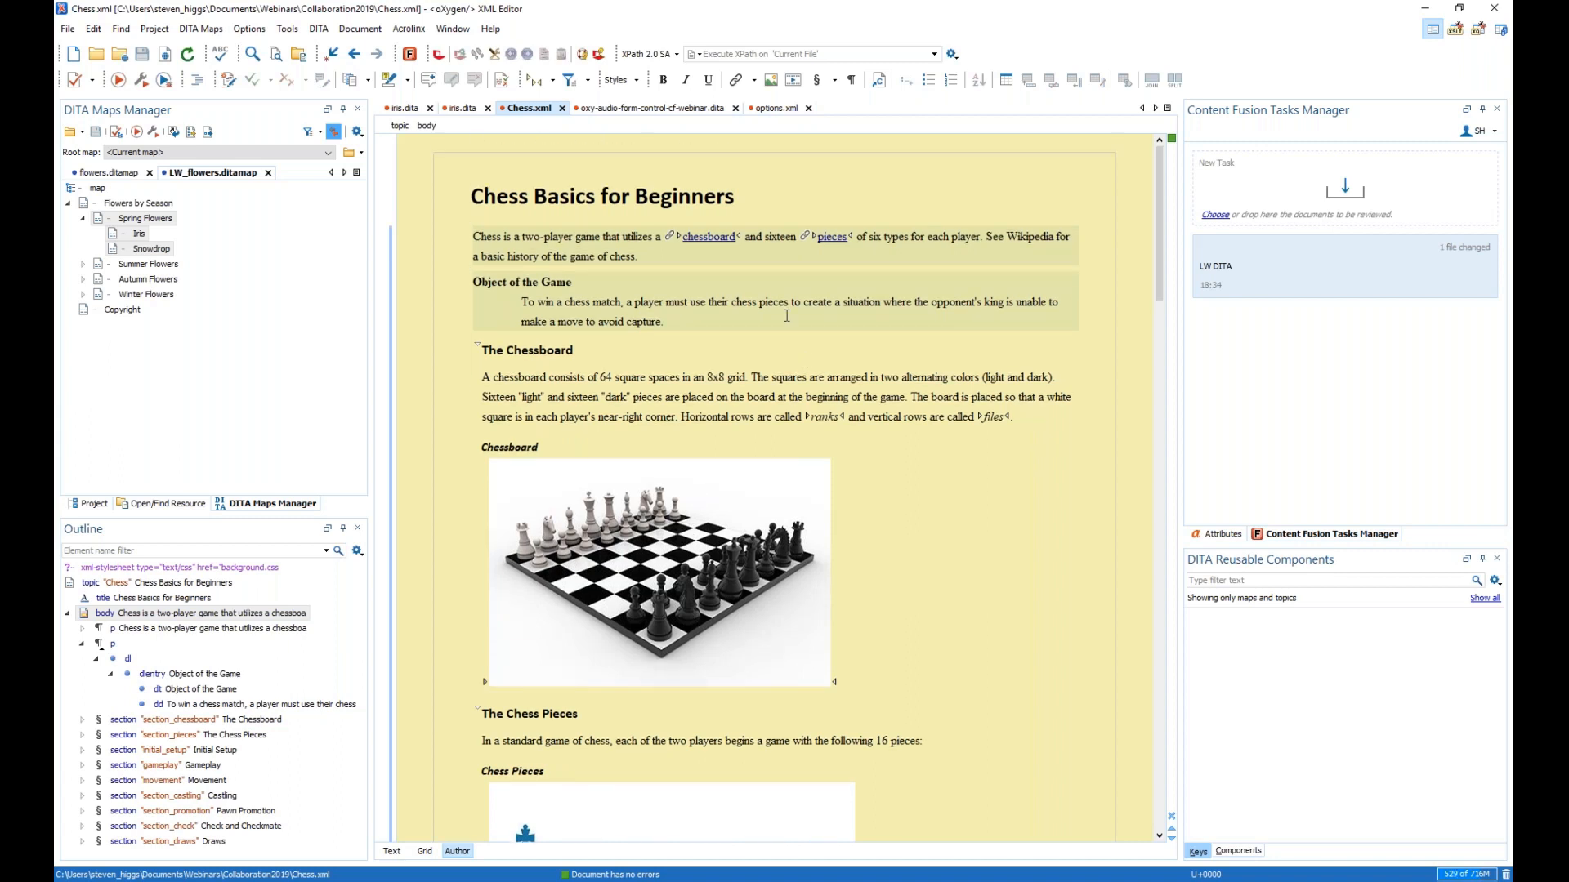
- Add Chess.xml to a new review task with summary 'test' and upload it
click(877, 186)
right_click(883, 174)
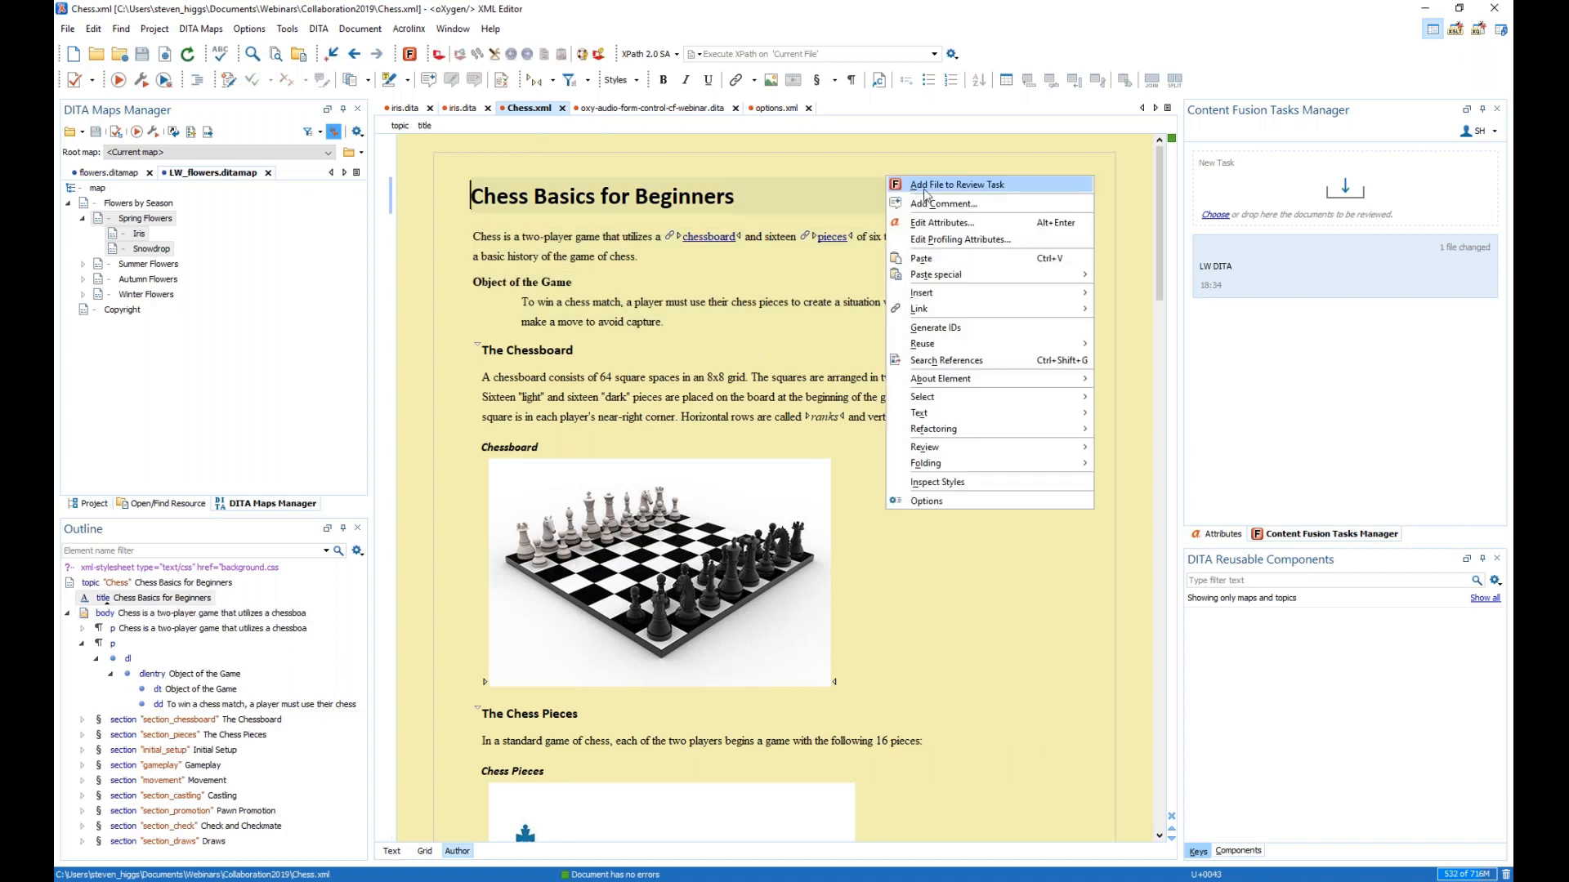
click(948, 195)
click(1308, 363)
text(test)
click(1411, 393)
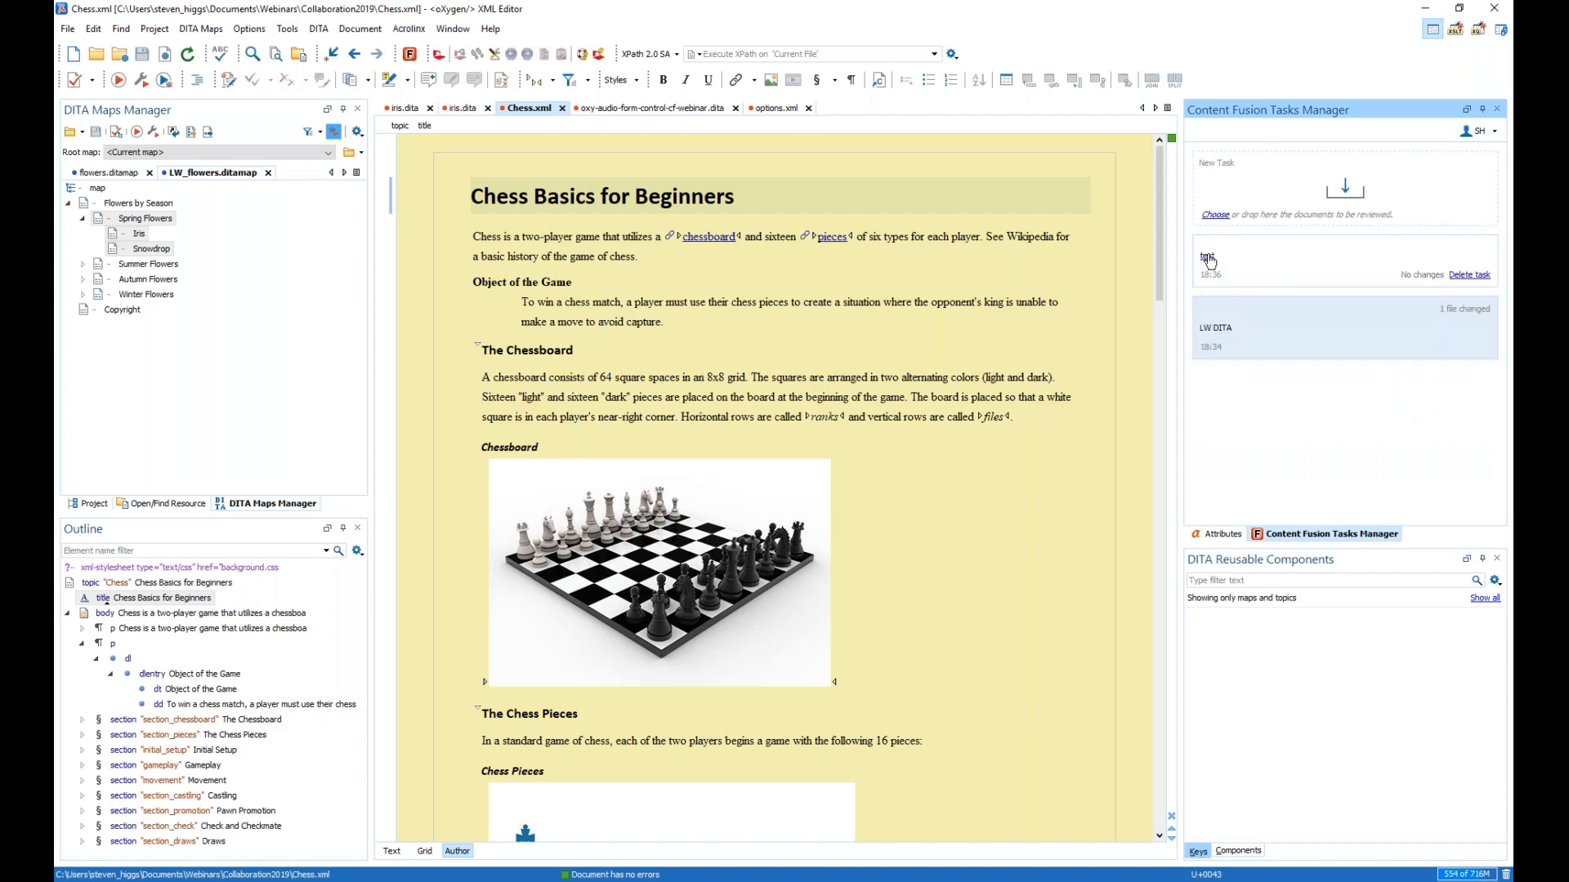
- Open the test task's Chess Basics for Beginners file in the browser, then return to Oxygen
click(1211, 261)
click(574, 300)
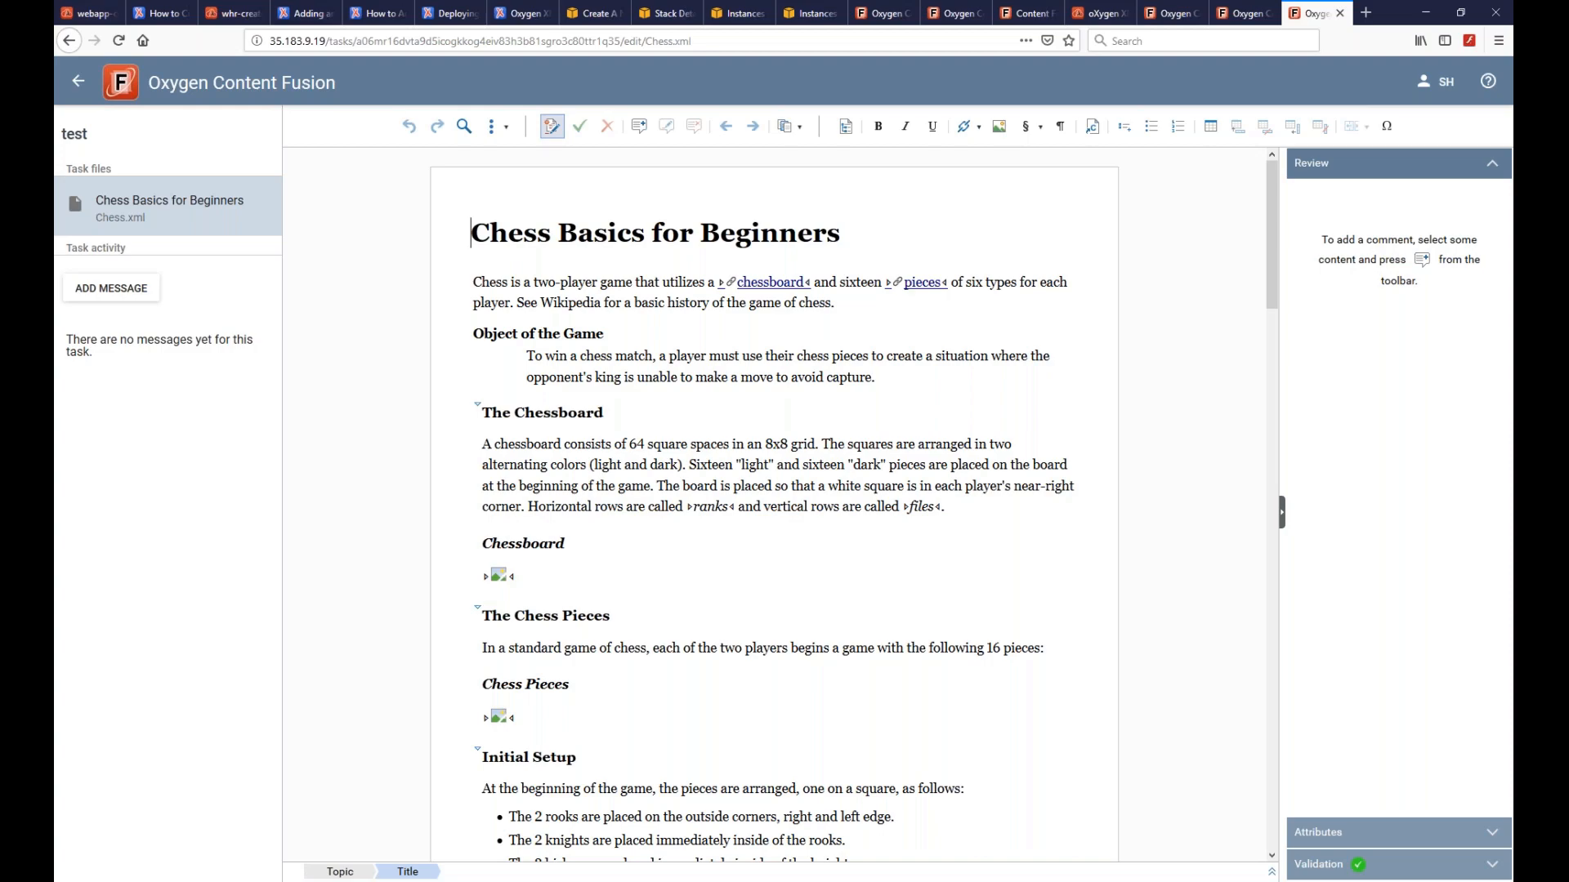
key(alt+Tab)
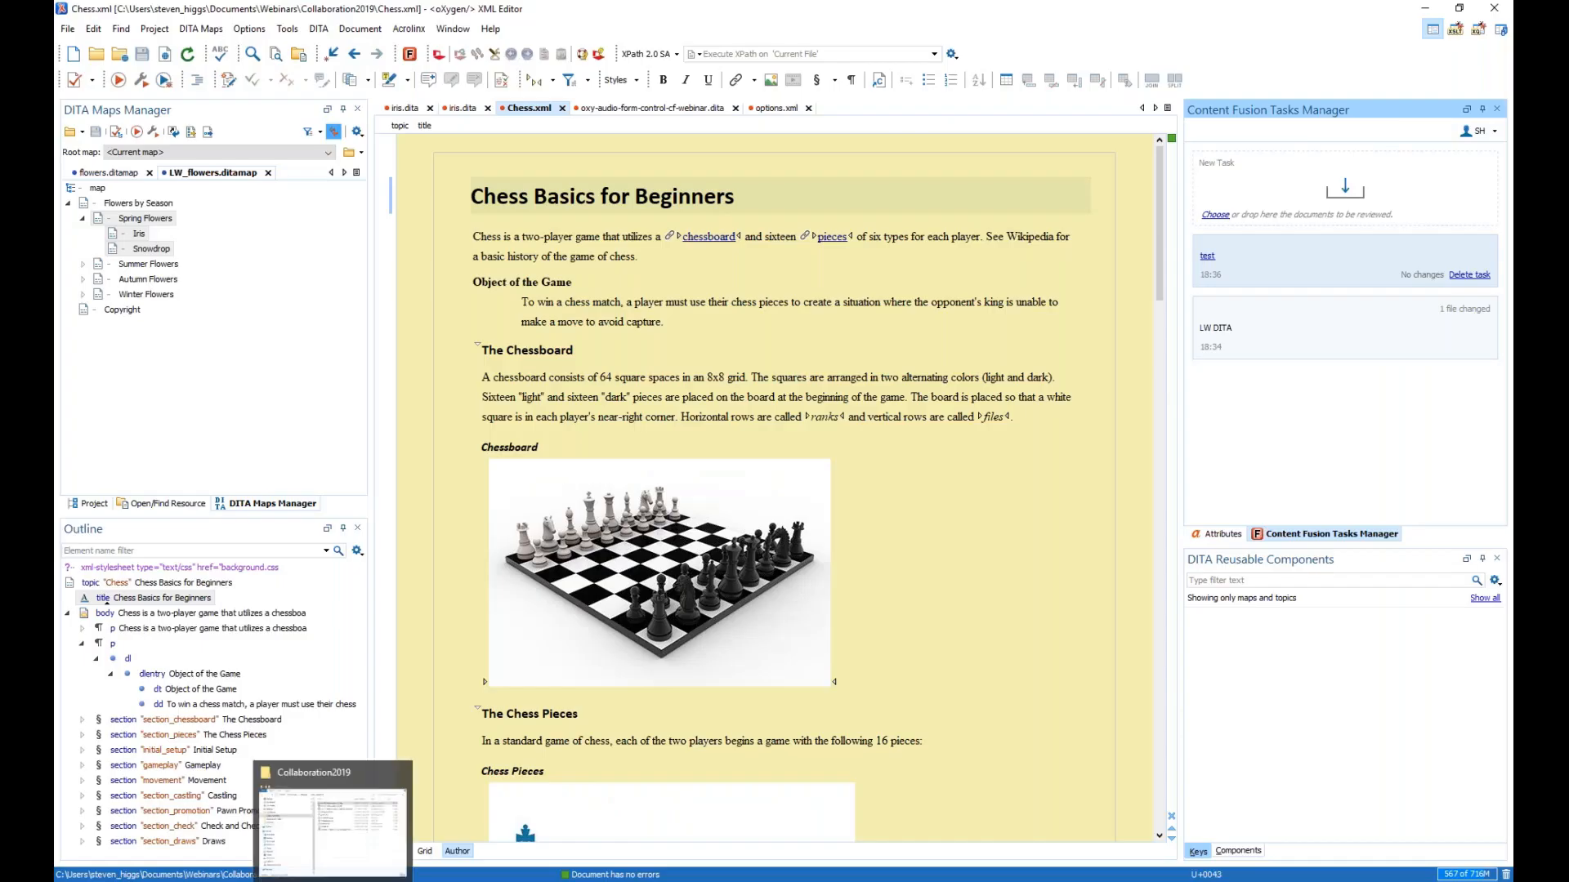
- From Collaboration2019, drag background.css through Chesspieces.jpeg into new task 'test 2' and upload it
click(333, 880)
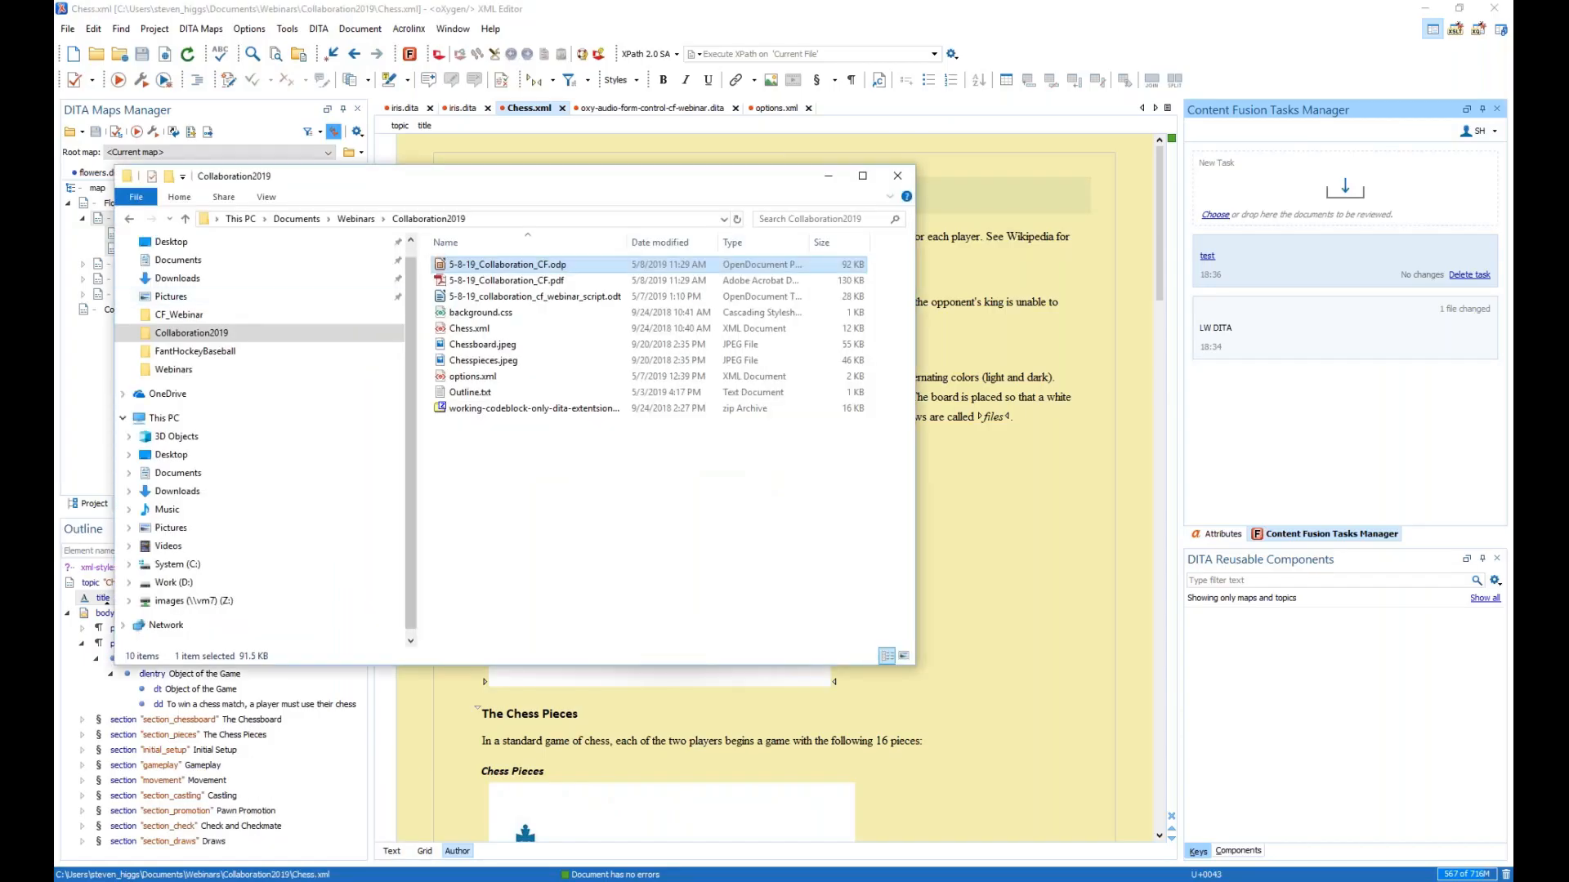
click(475, 317)
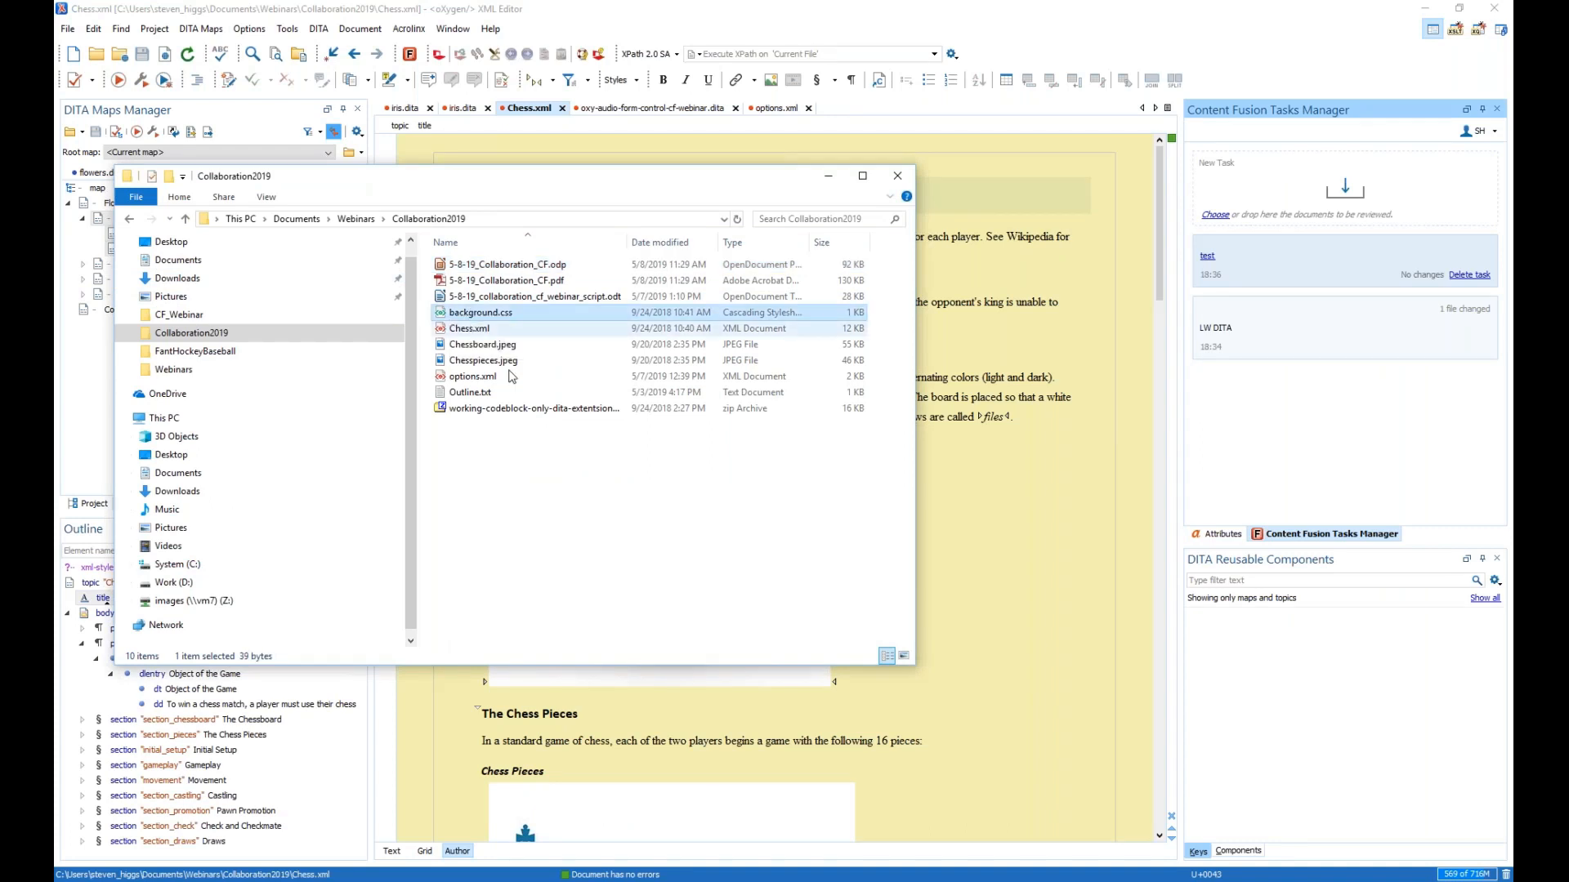
shift+click(473, 363)
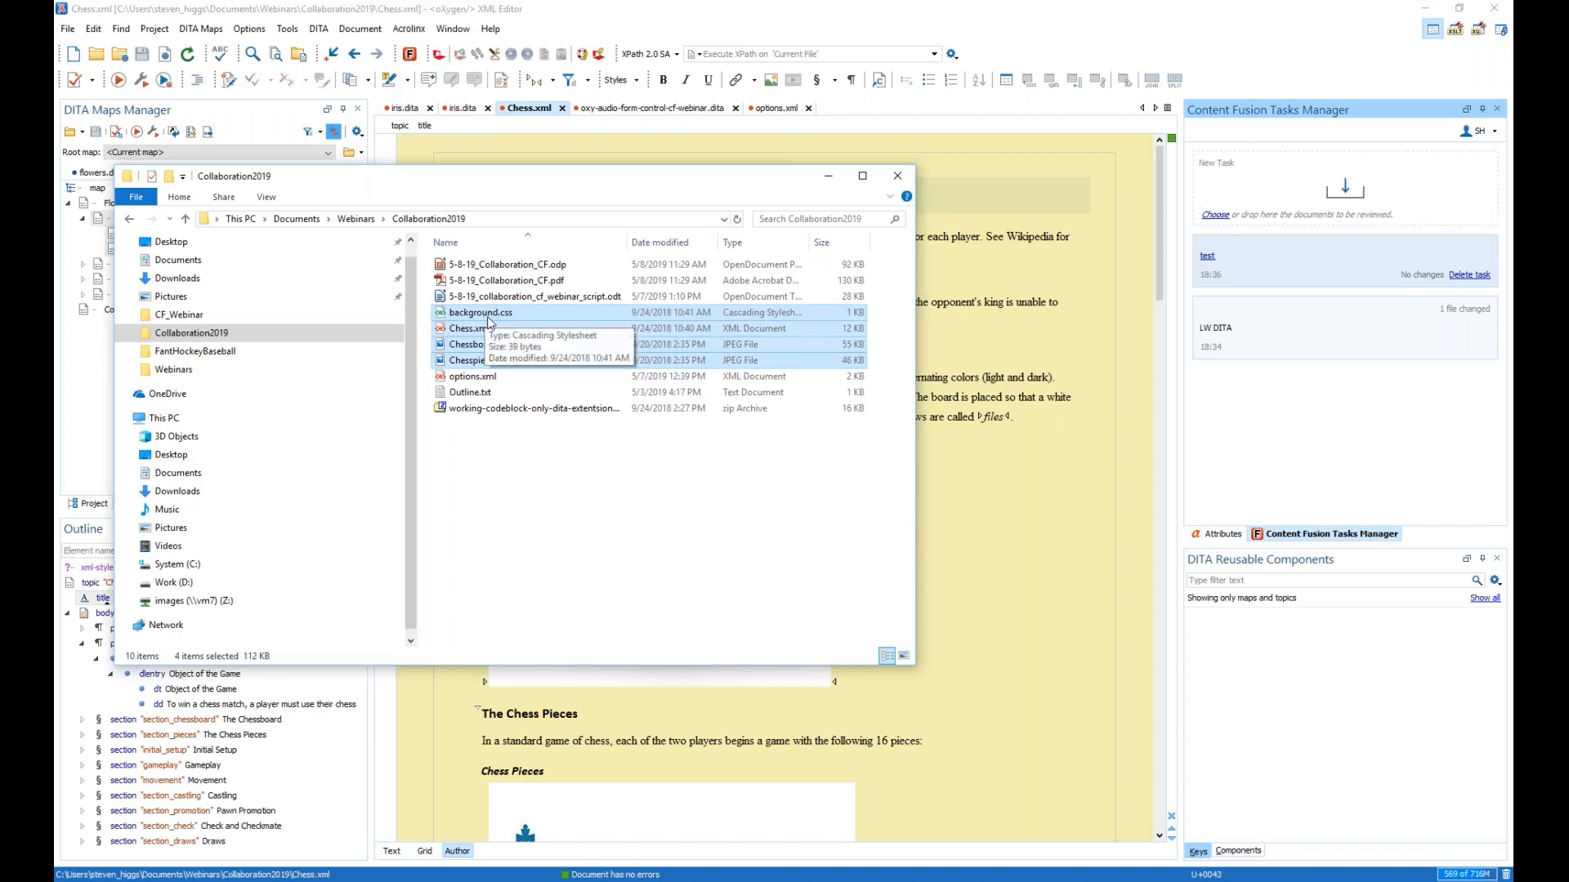
drag(511, 322, 1321, 208)
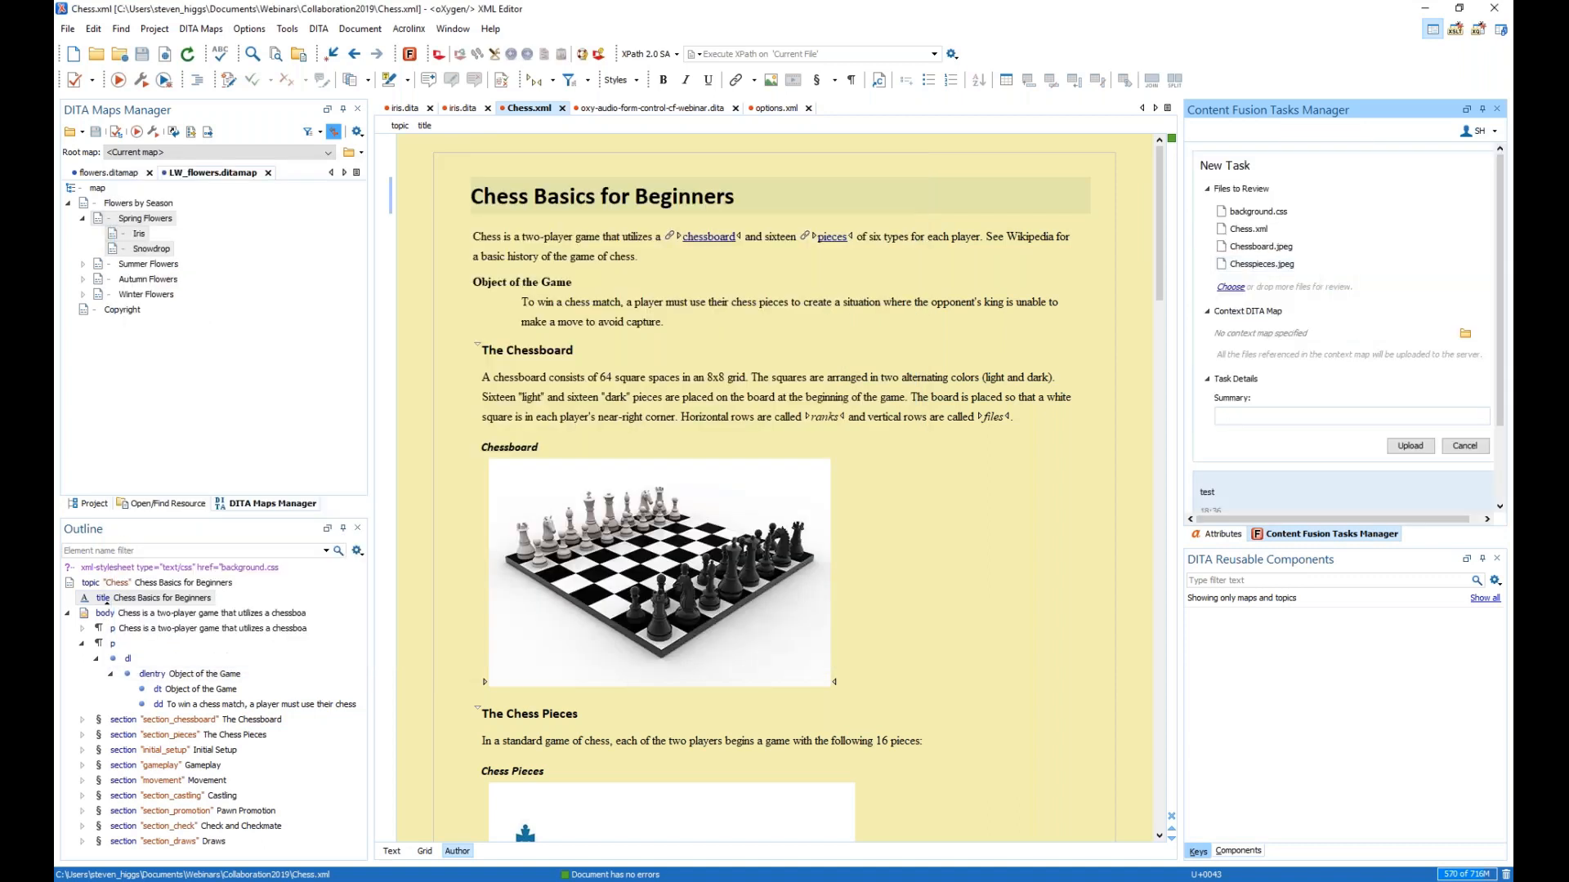
text(test 2)
click(1412, 447)
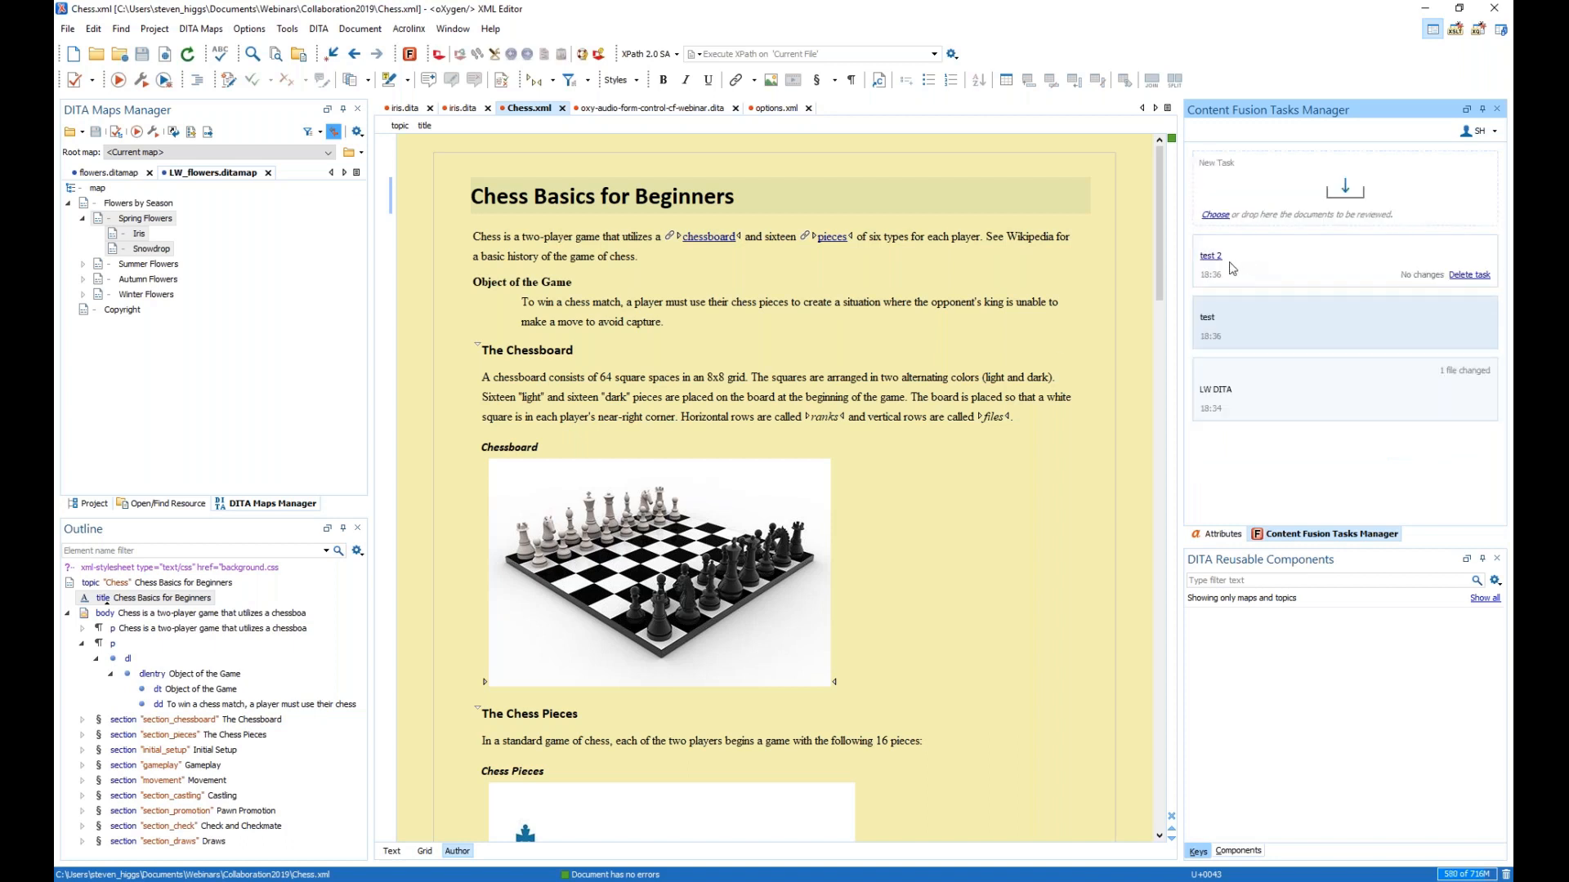
- Open the test 2 task's Chess Basics file, then switch to the oxy-audio-form-control-cf-webinar.dita tab
click(1208, 256)
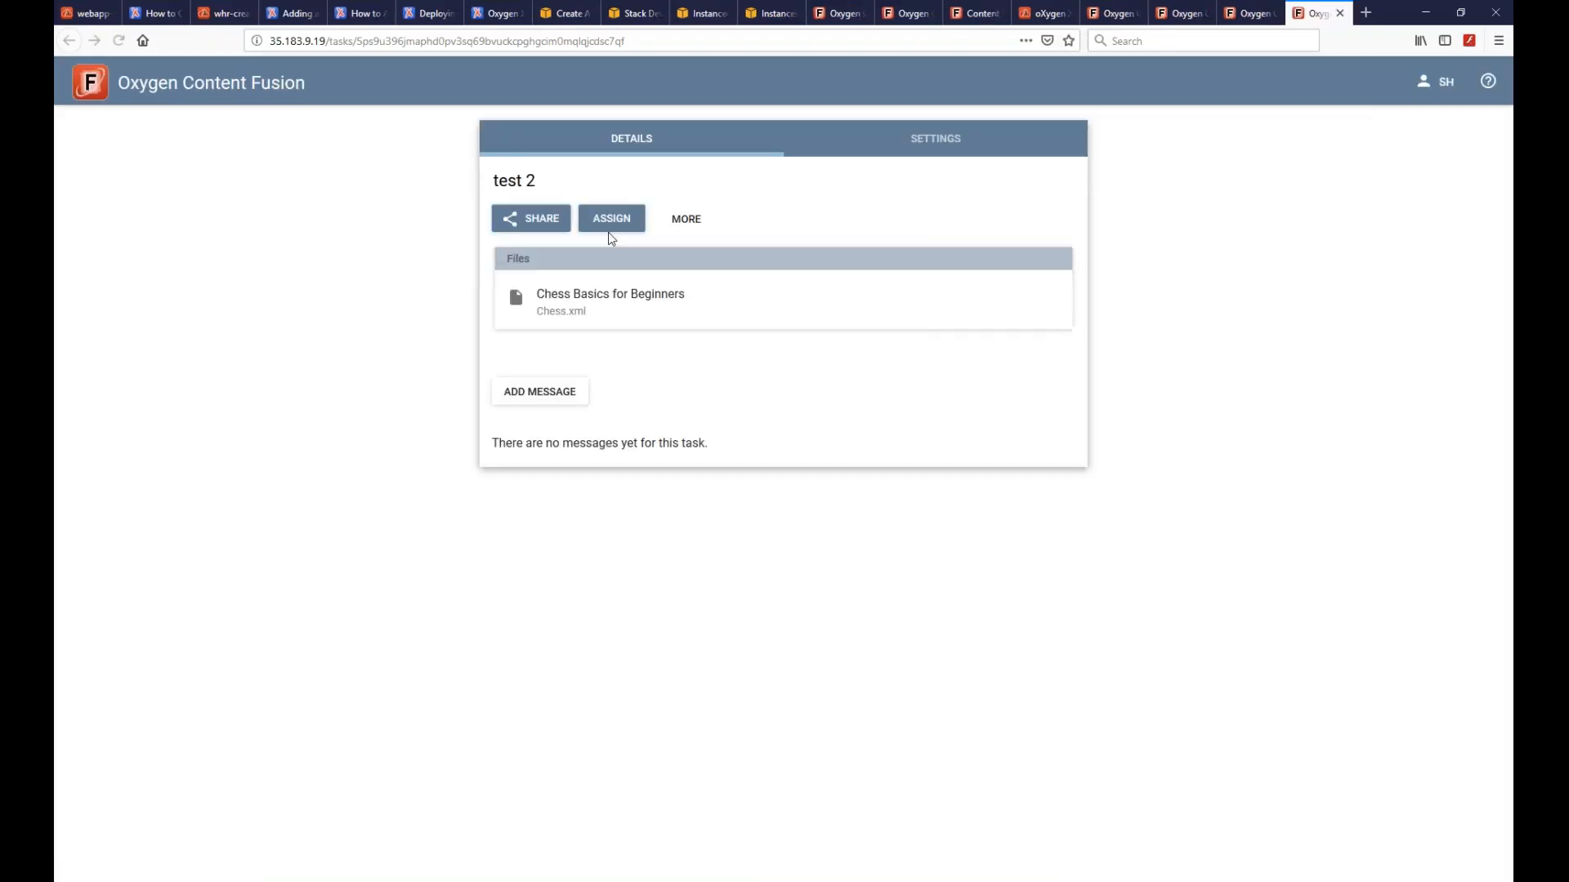
click(576, 303)
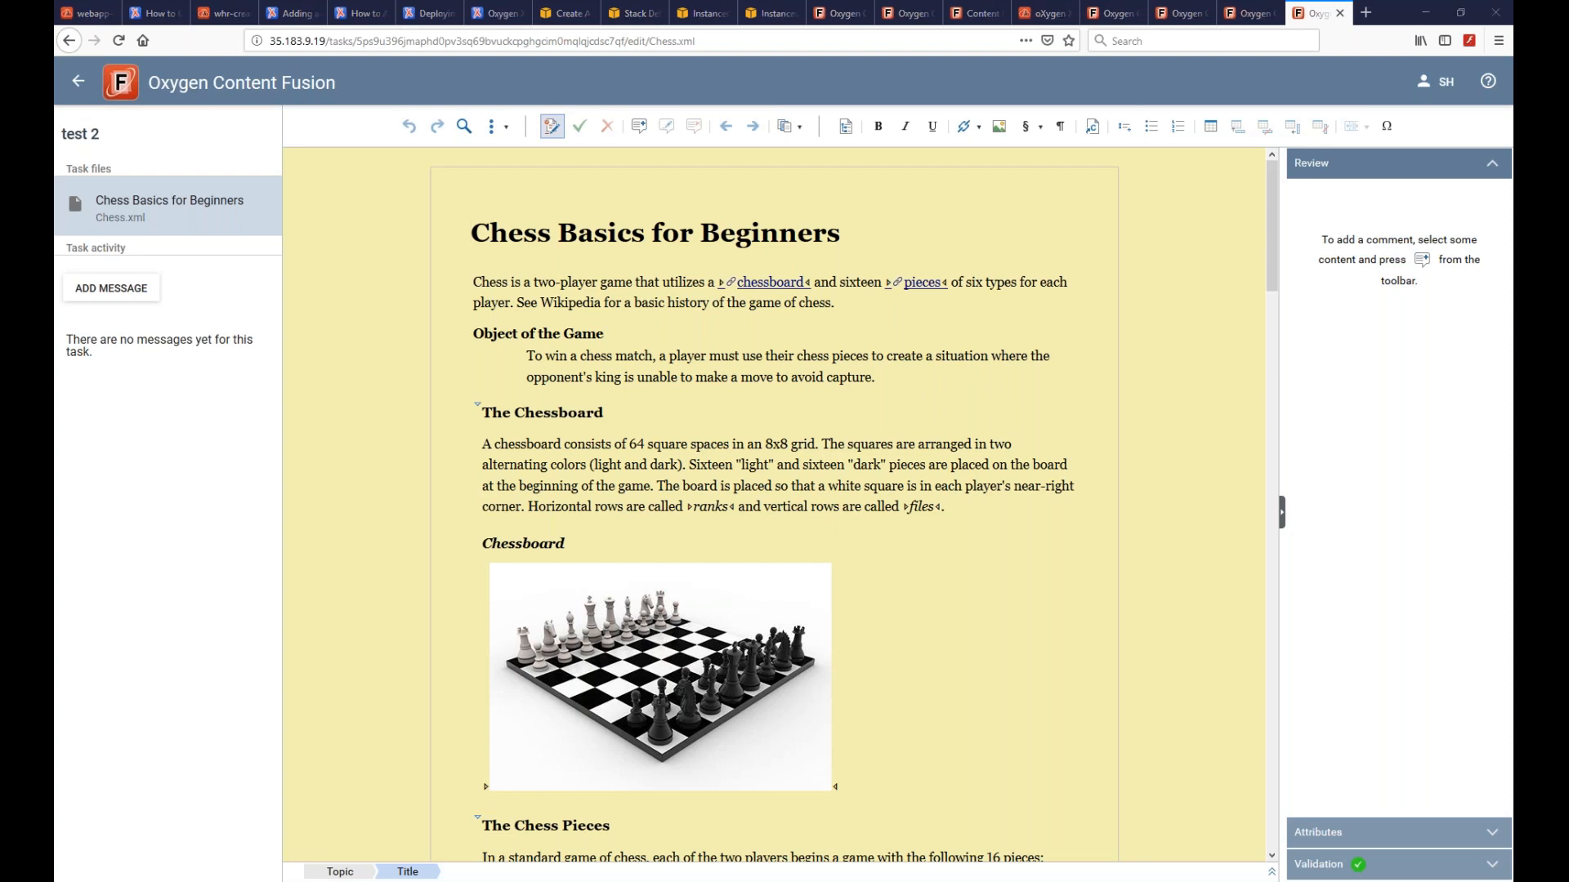
key(alt+Tab)
click(614, 110)
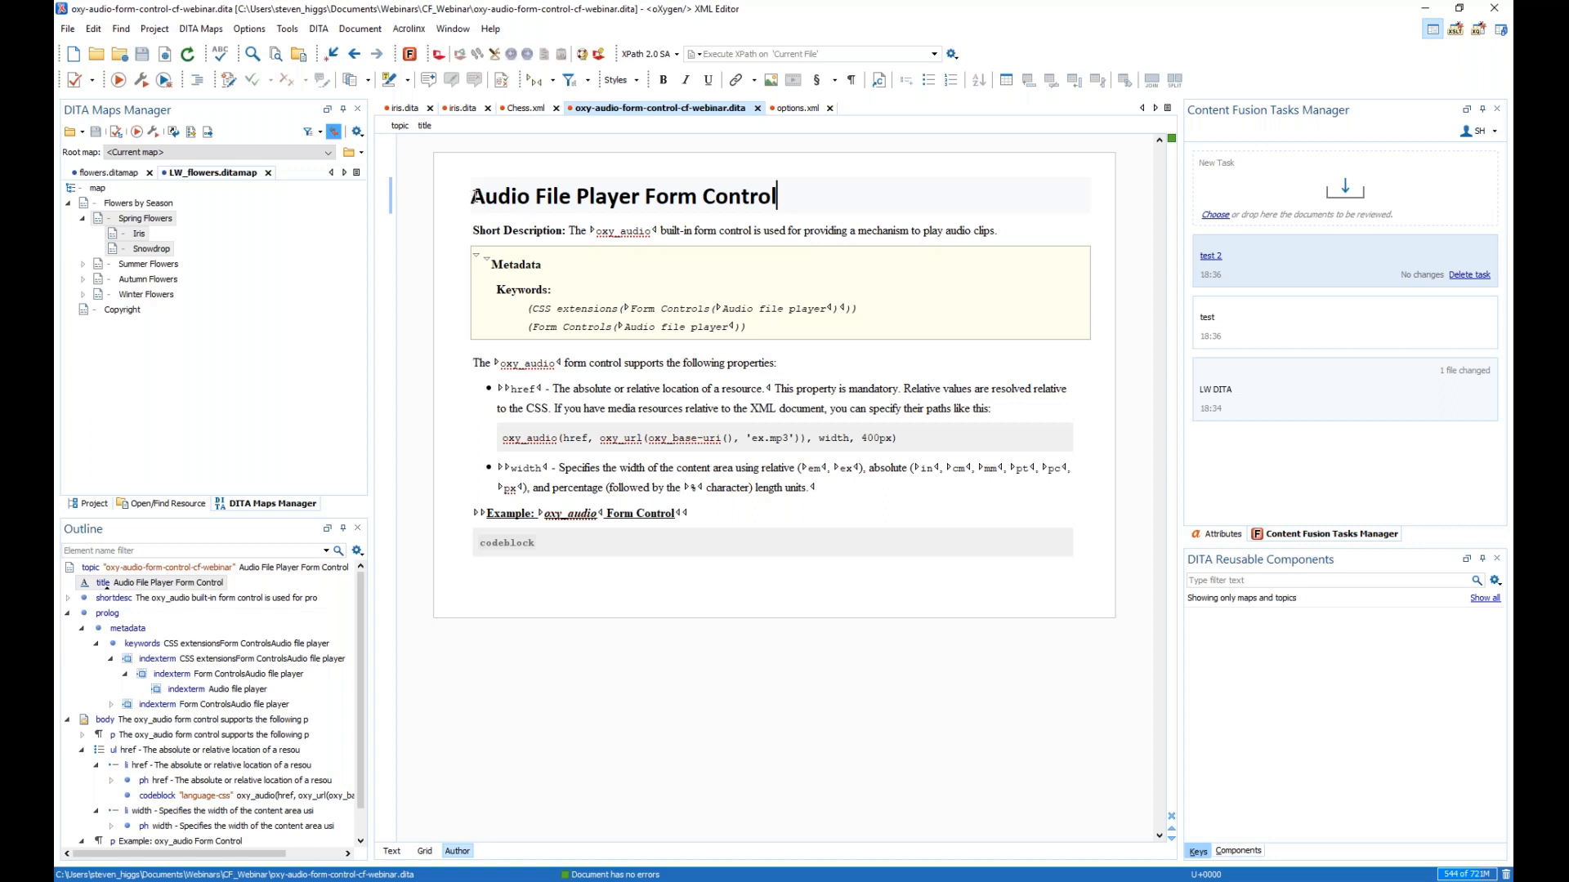
click(512, 197)
drag(474, 196, 690, 513)
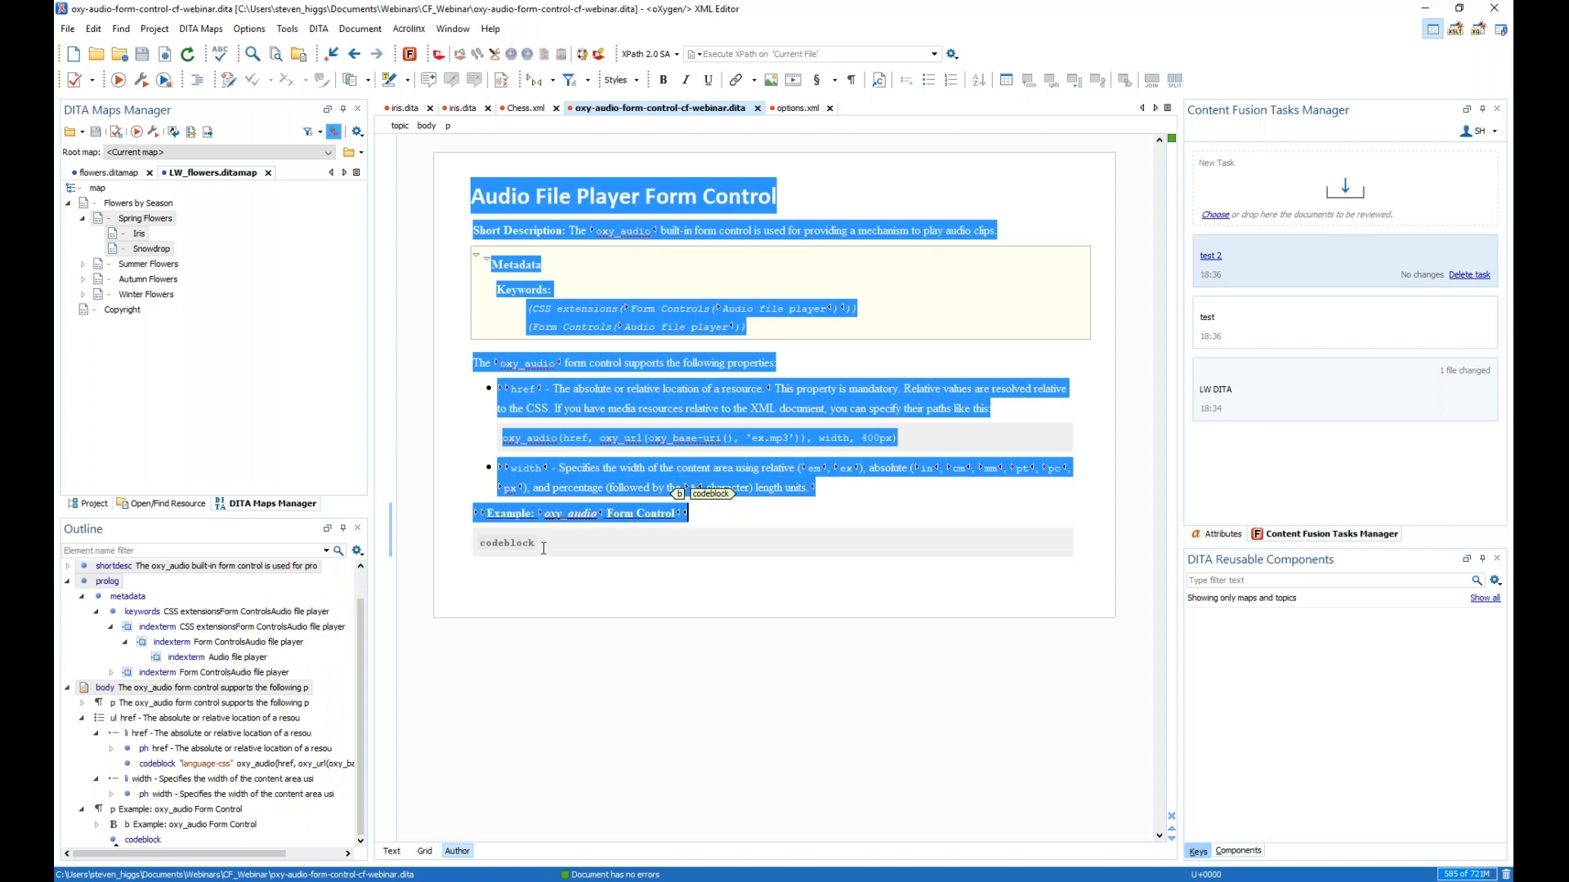
click(533, 588)
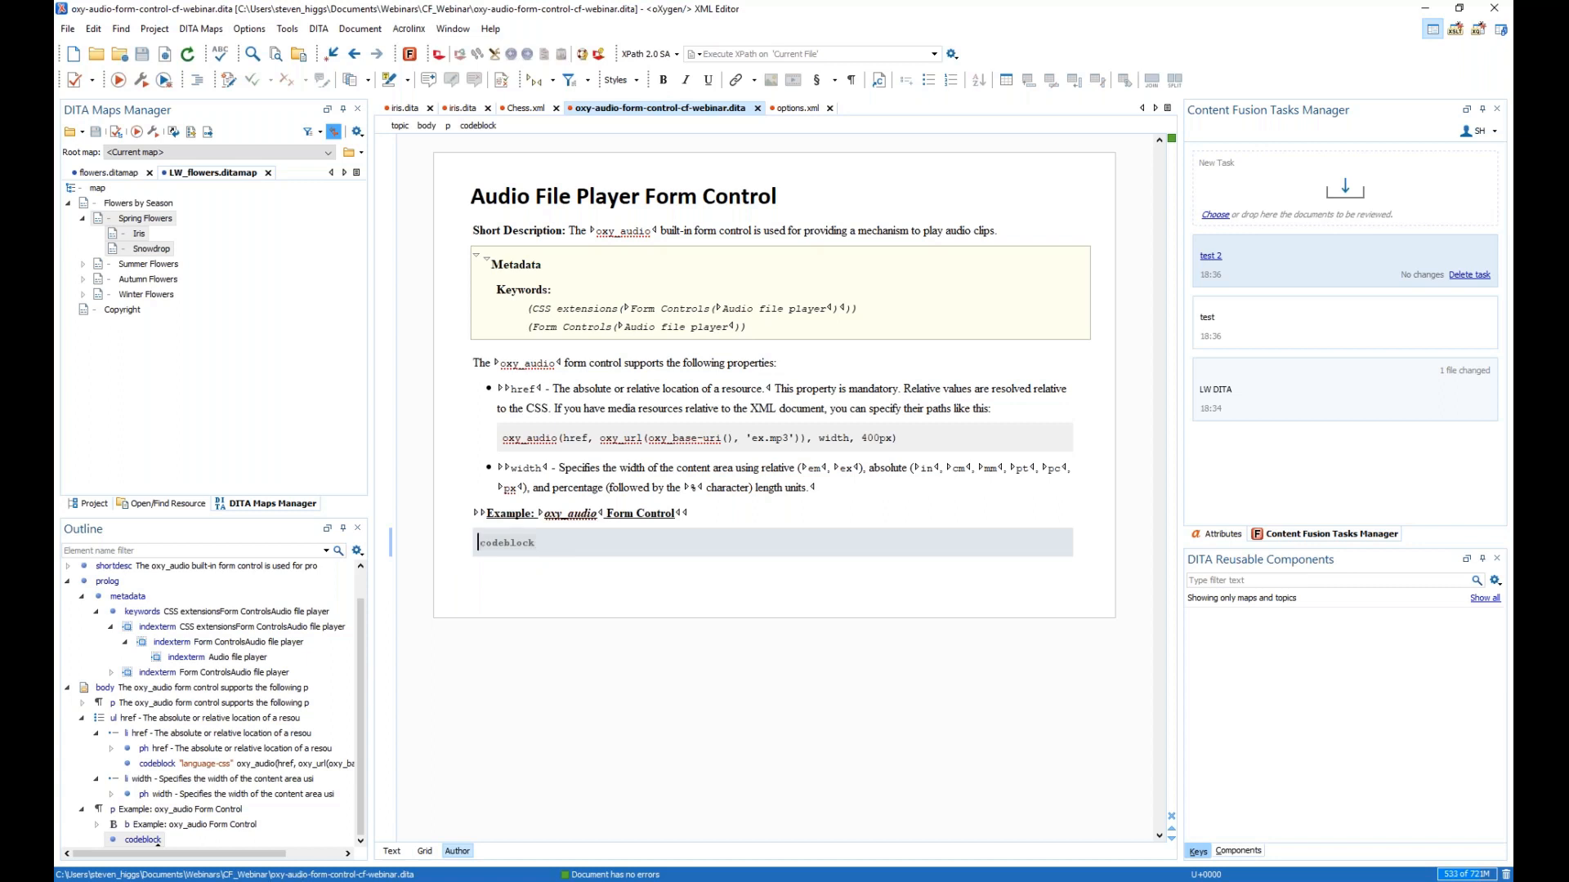
mouse_move(259, 881)
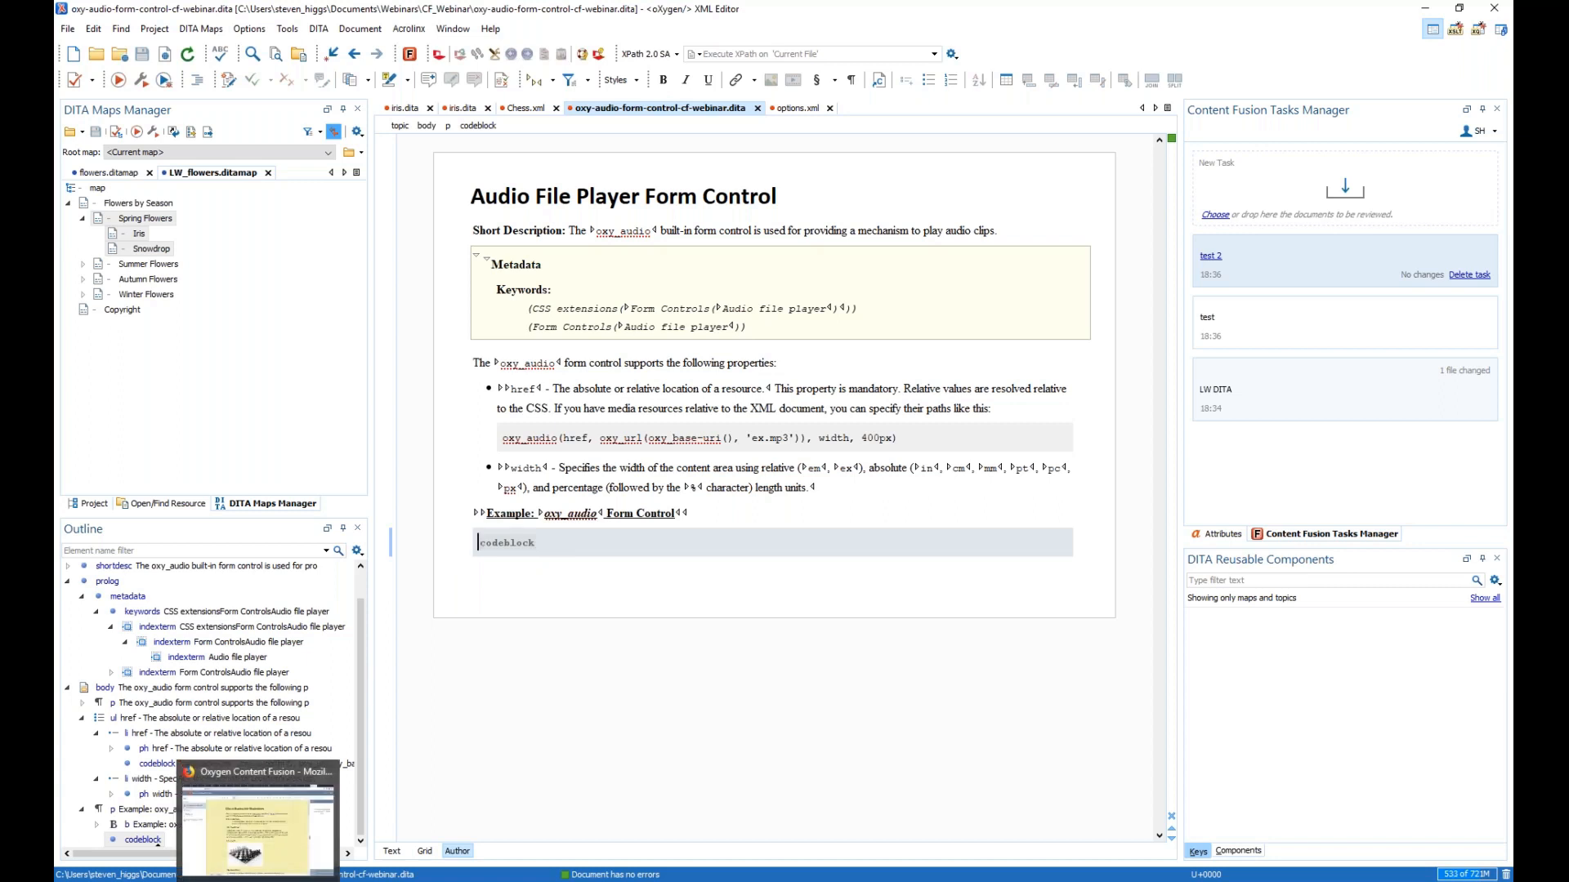
click(258, 825)
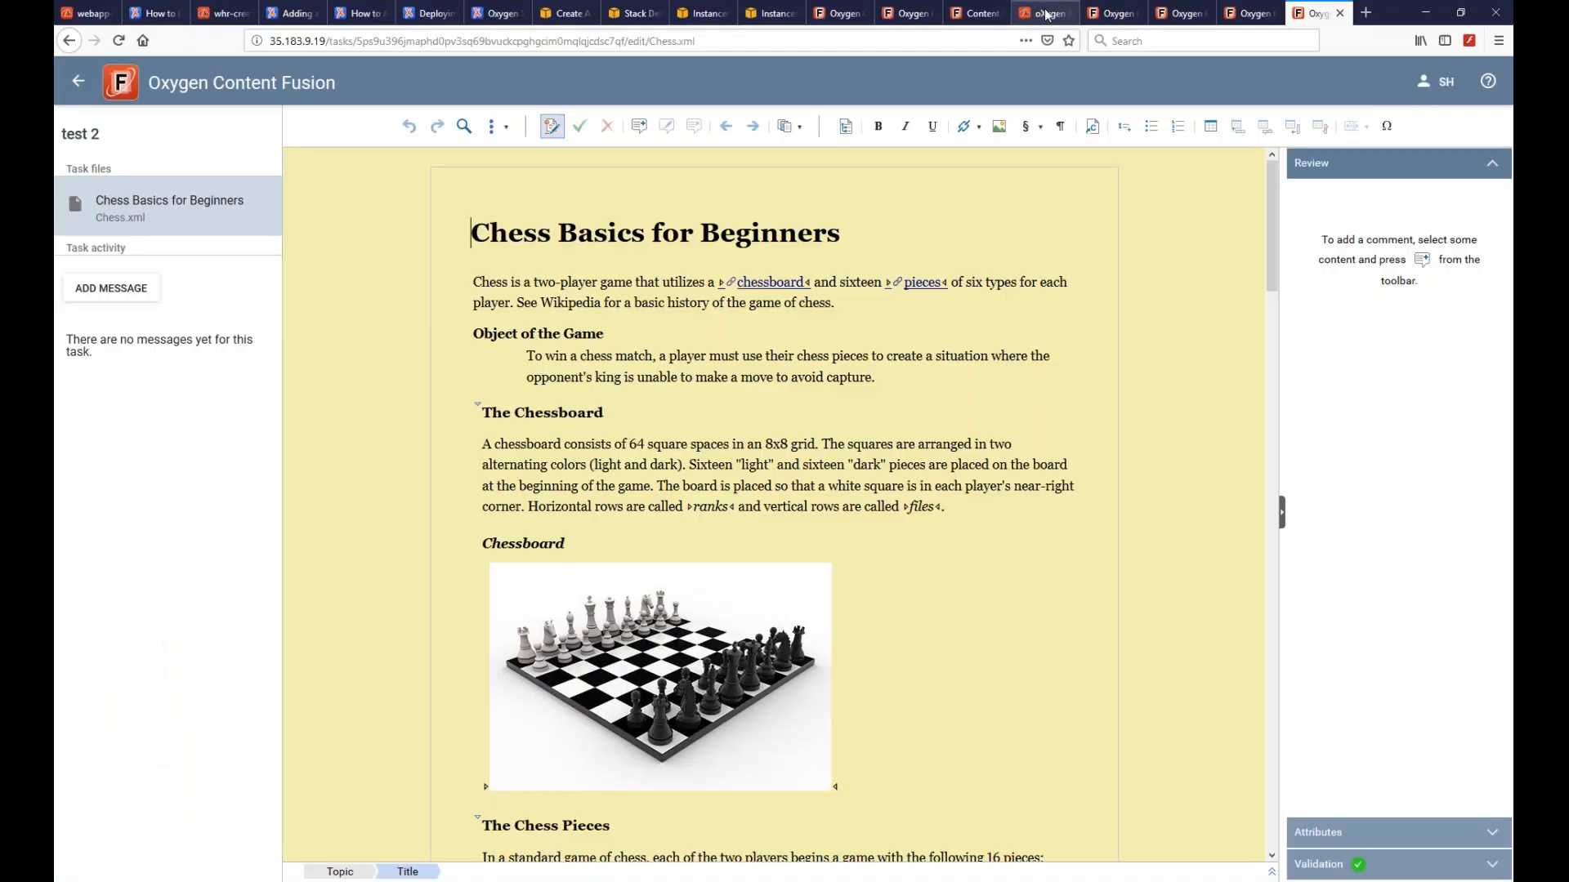
- Upload the DITA-Codeblock Presentation framework zip from Collaboration2019, restart the server, then return to Oxygen
click(1042, 13)
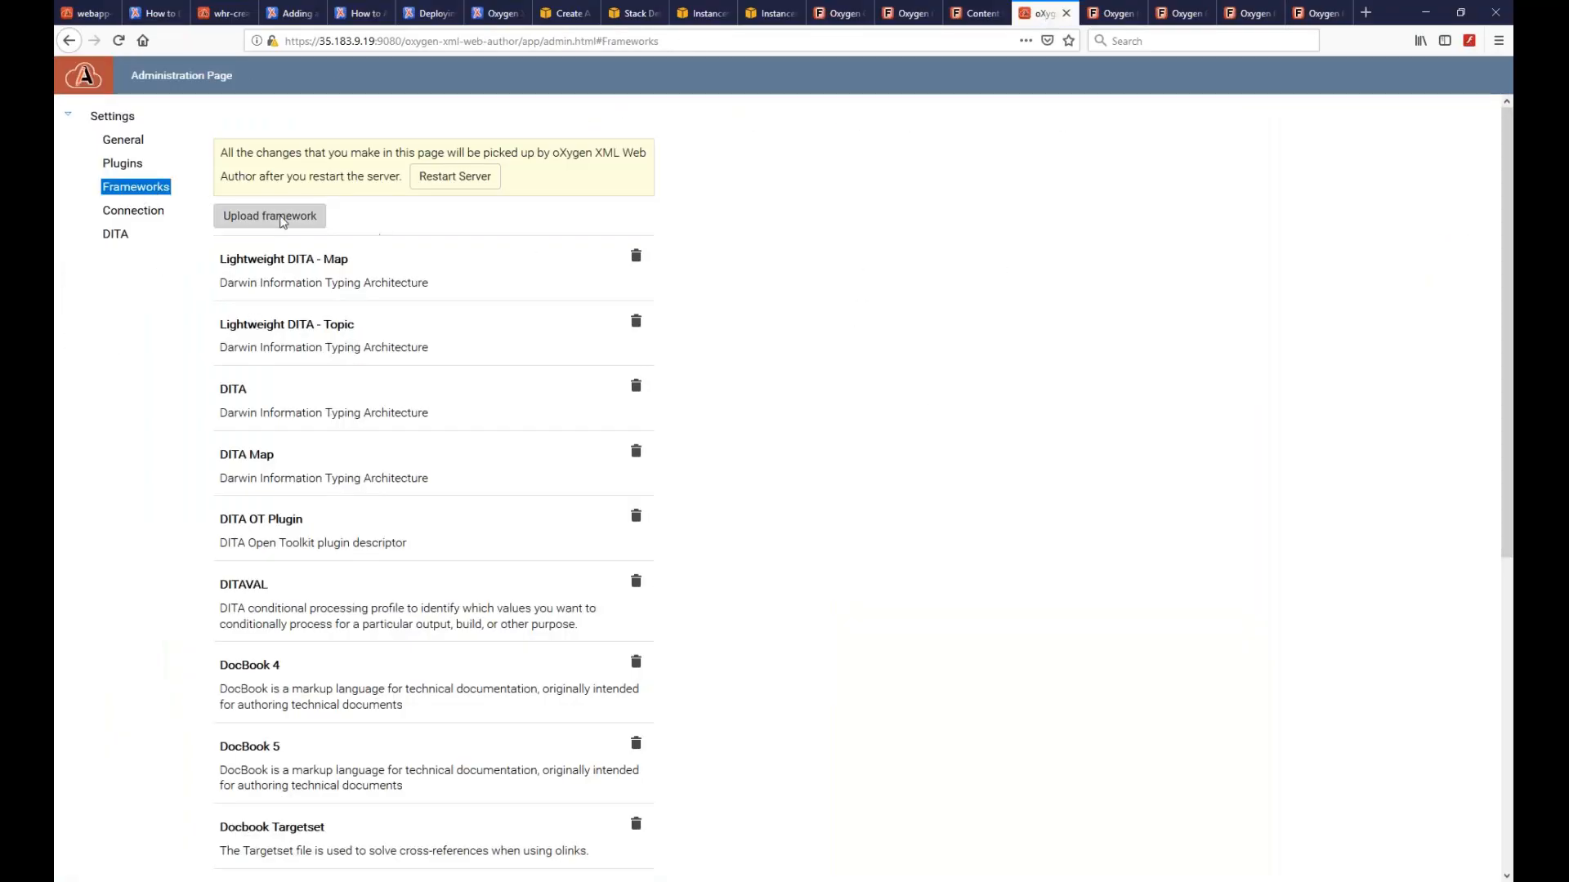
click(275, 217)
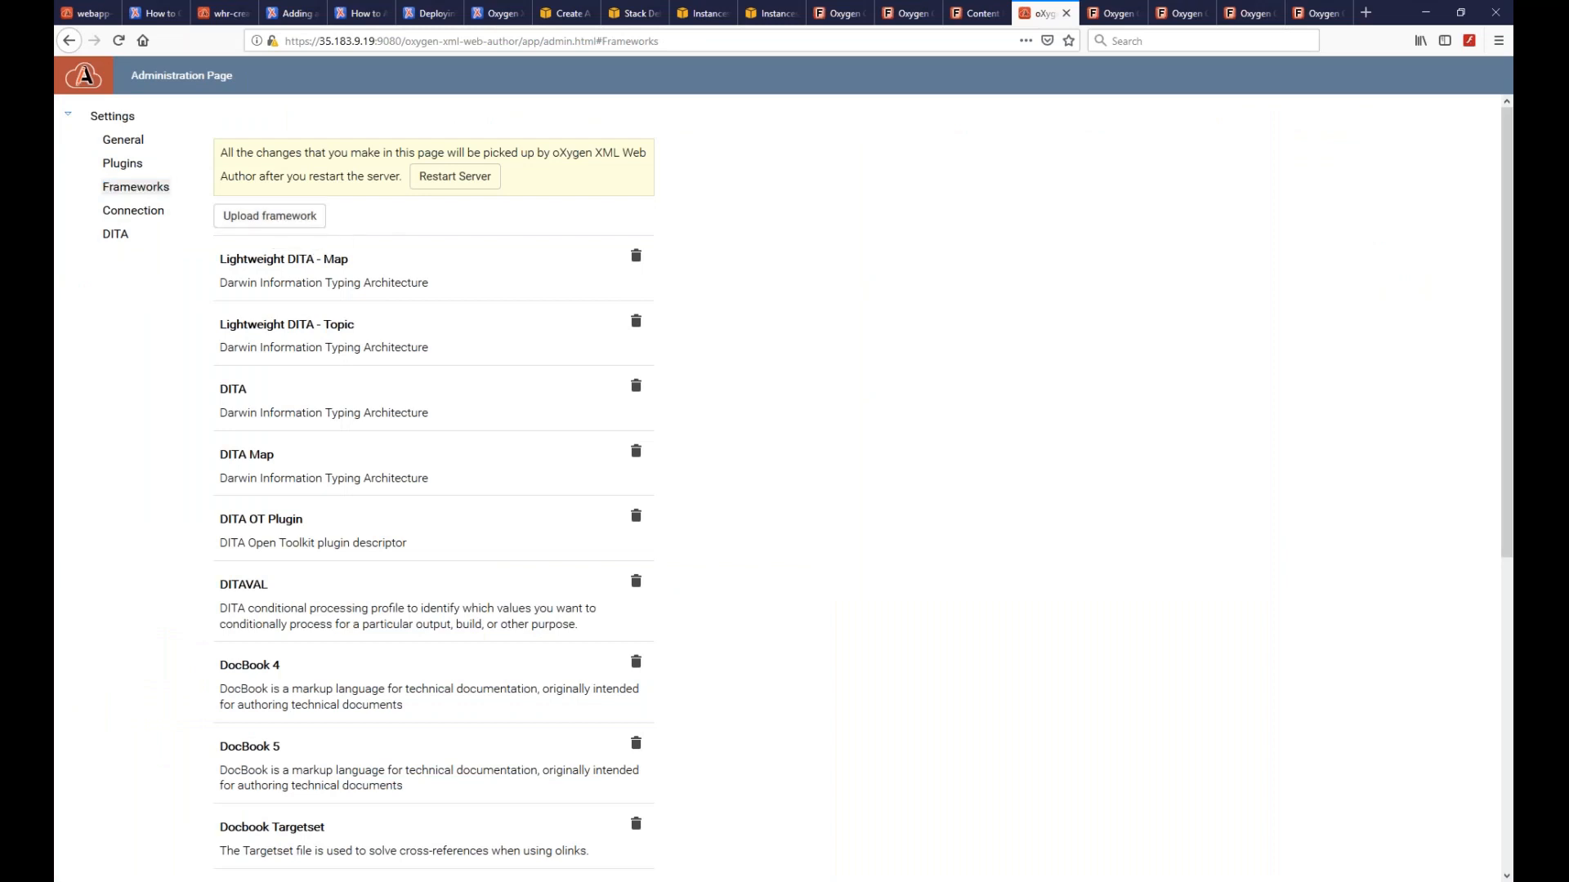
click(136, 120)
double_click(263, 106)
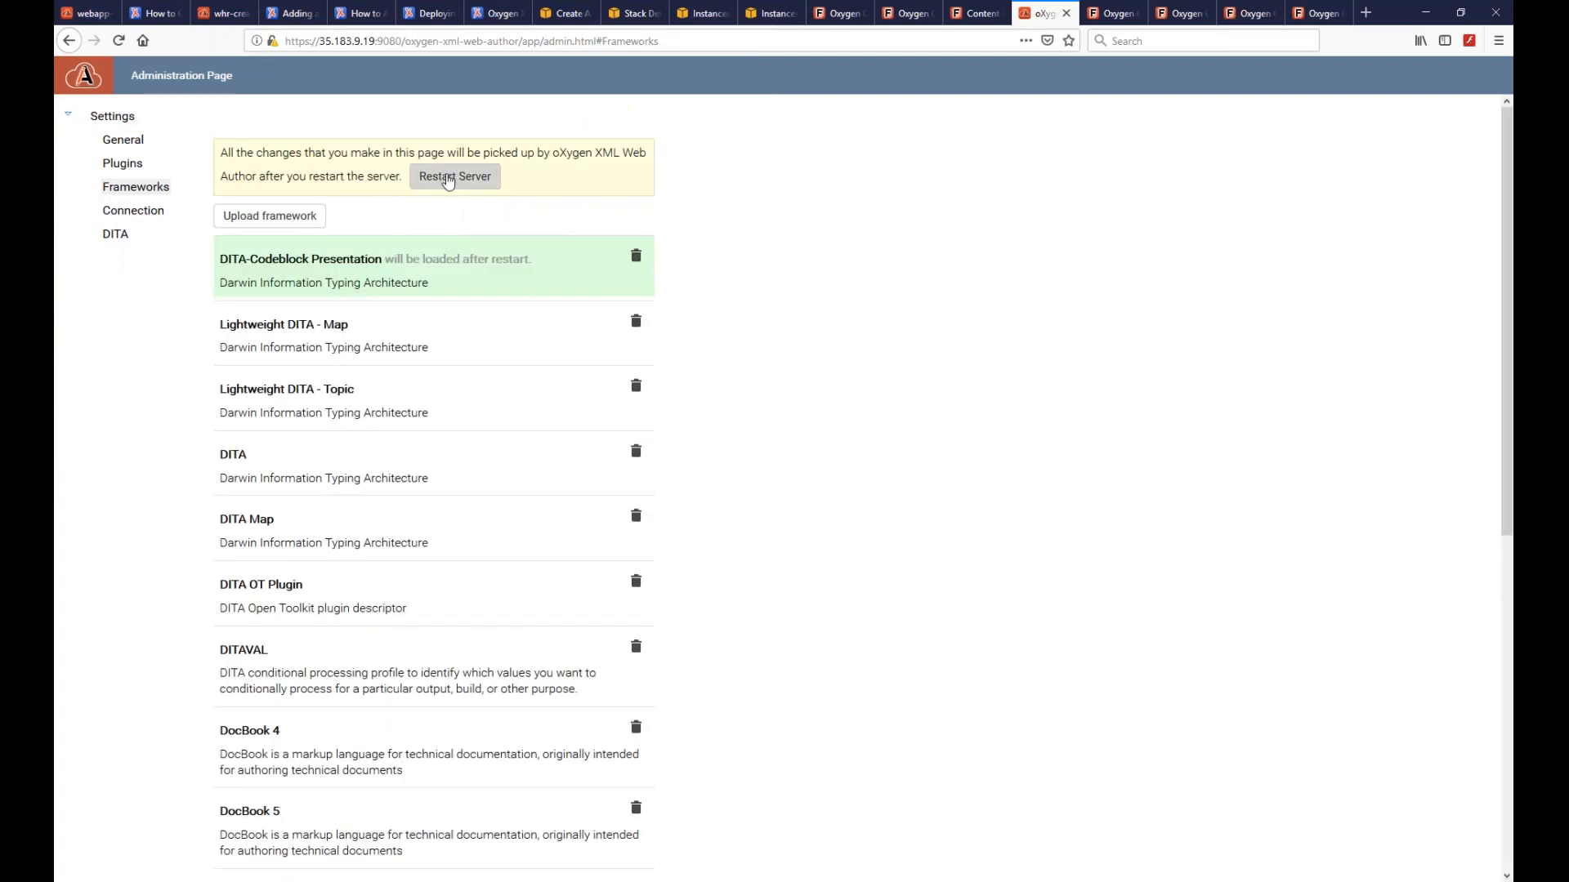
click(448, 179)
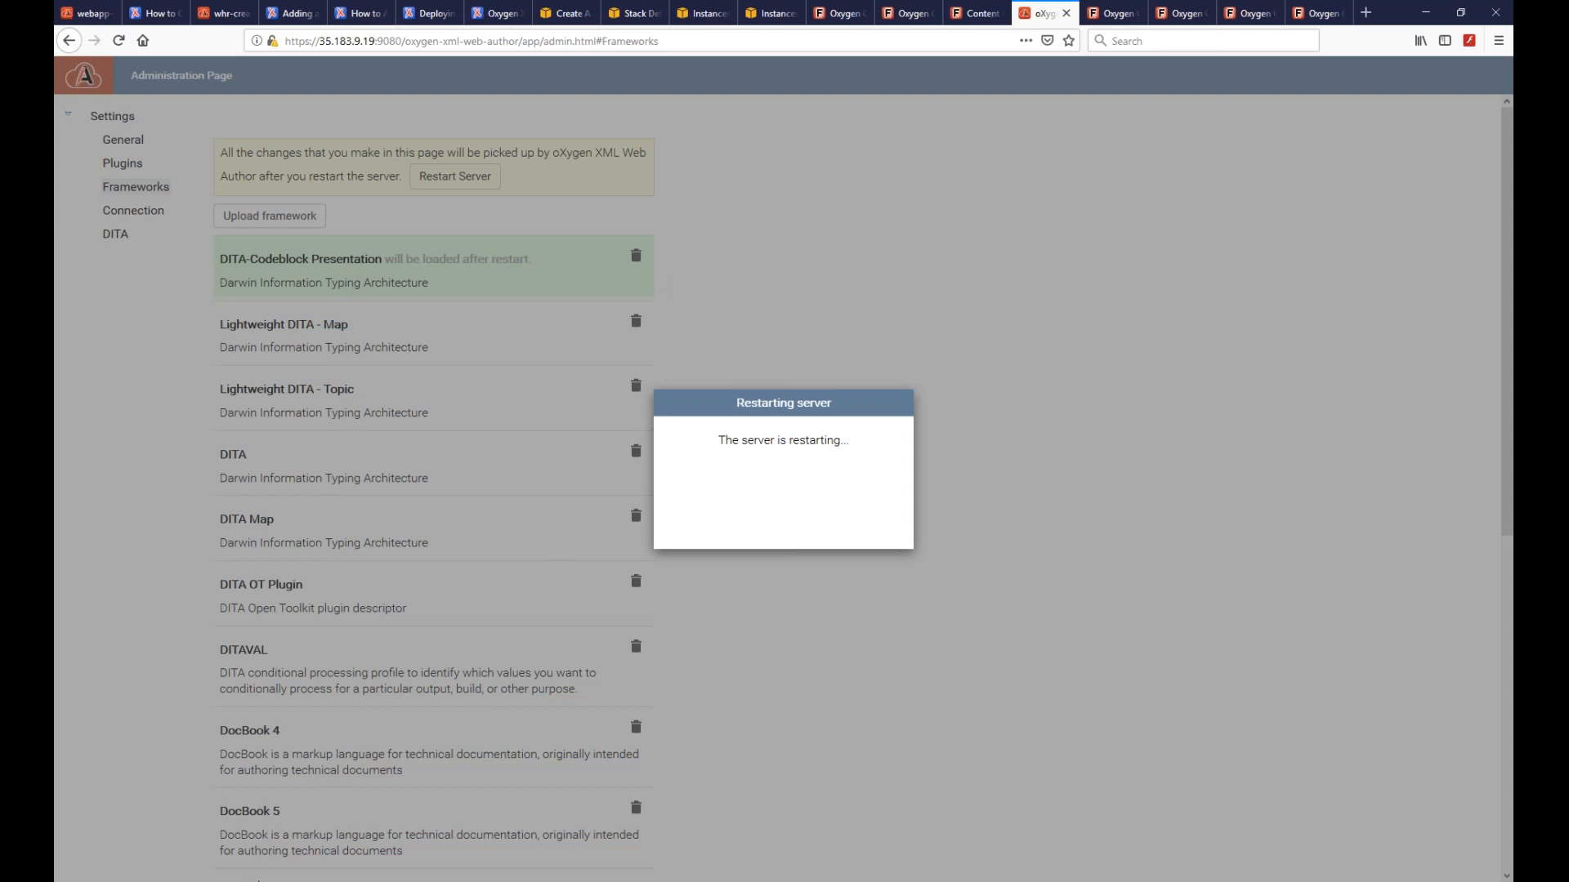
mouse_move(220, 881)
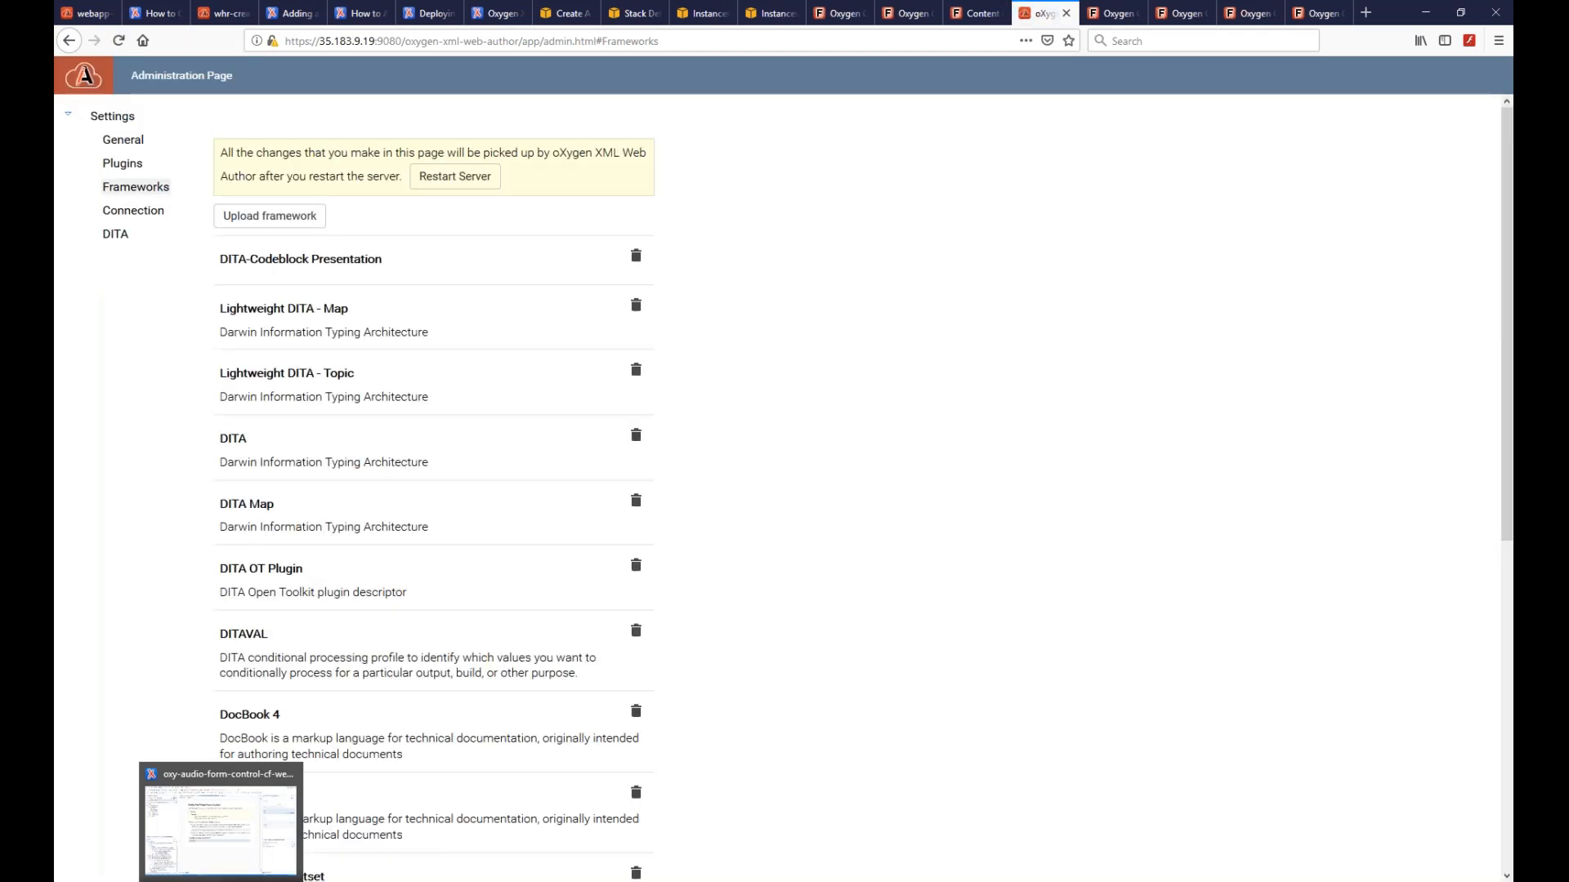
click(221, 825)
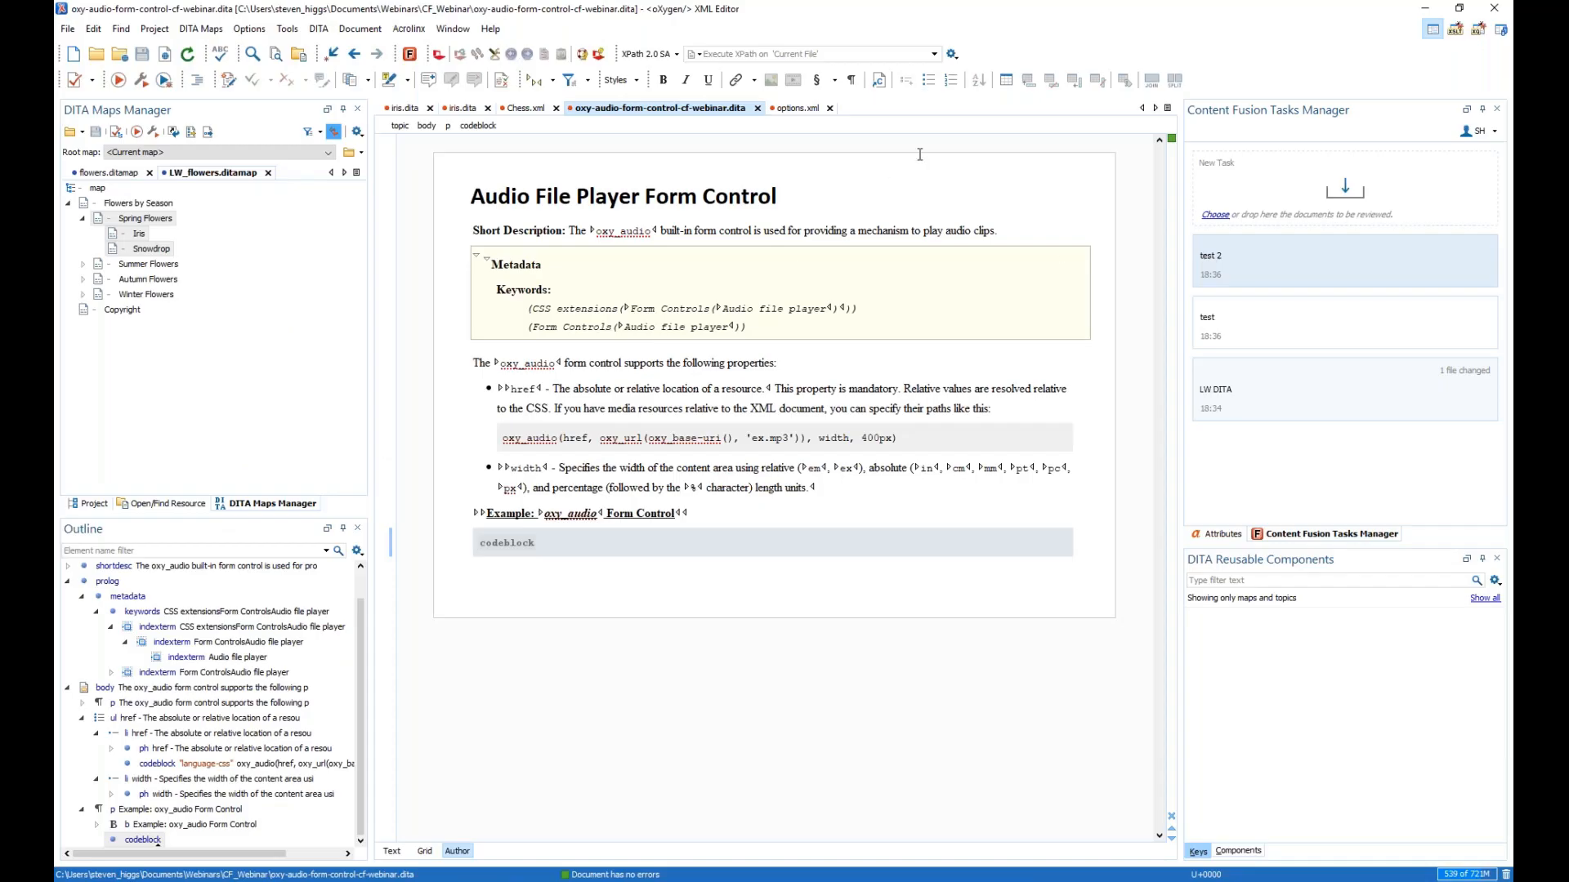
- Create and upload a new review task 'test 3' for the Audio File Player topic
right_click(880, 196)
click(922, 209)
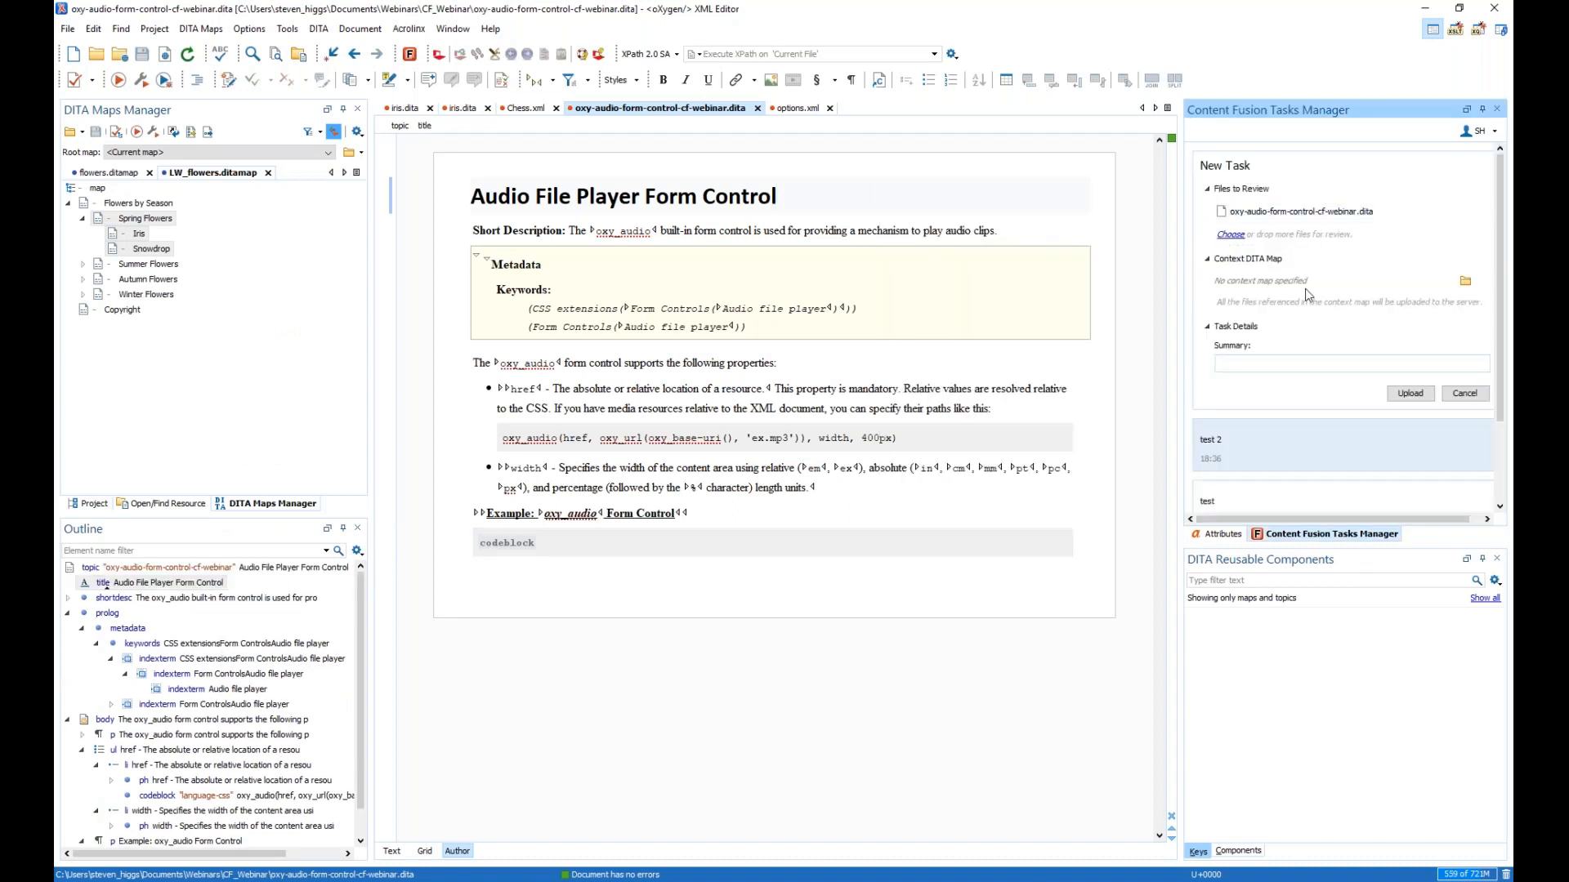
text(yrdy)
click(1411, 393)
- Open the test 3 task's Audio File Player Form Control file and place the caret in Metadata
click(1211, 245)
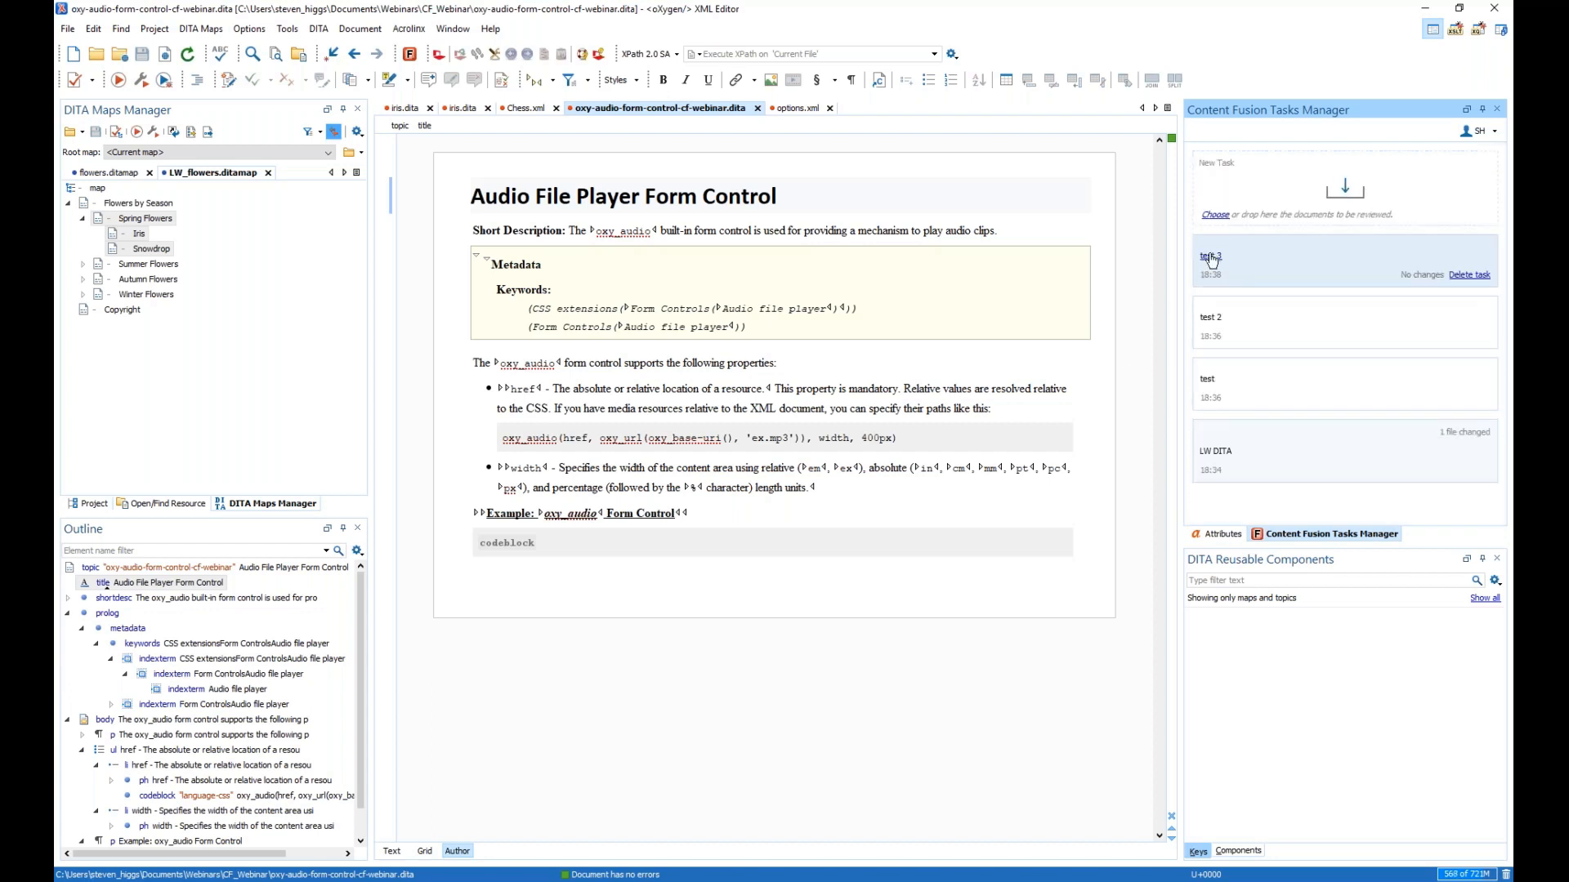
click(556, 300)
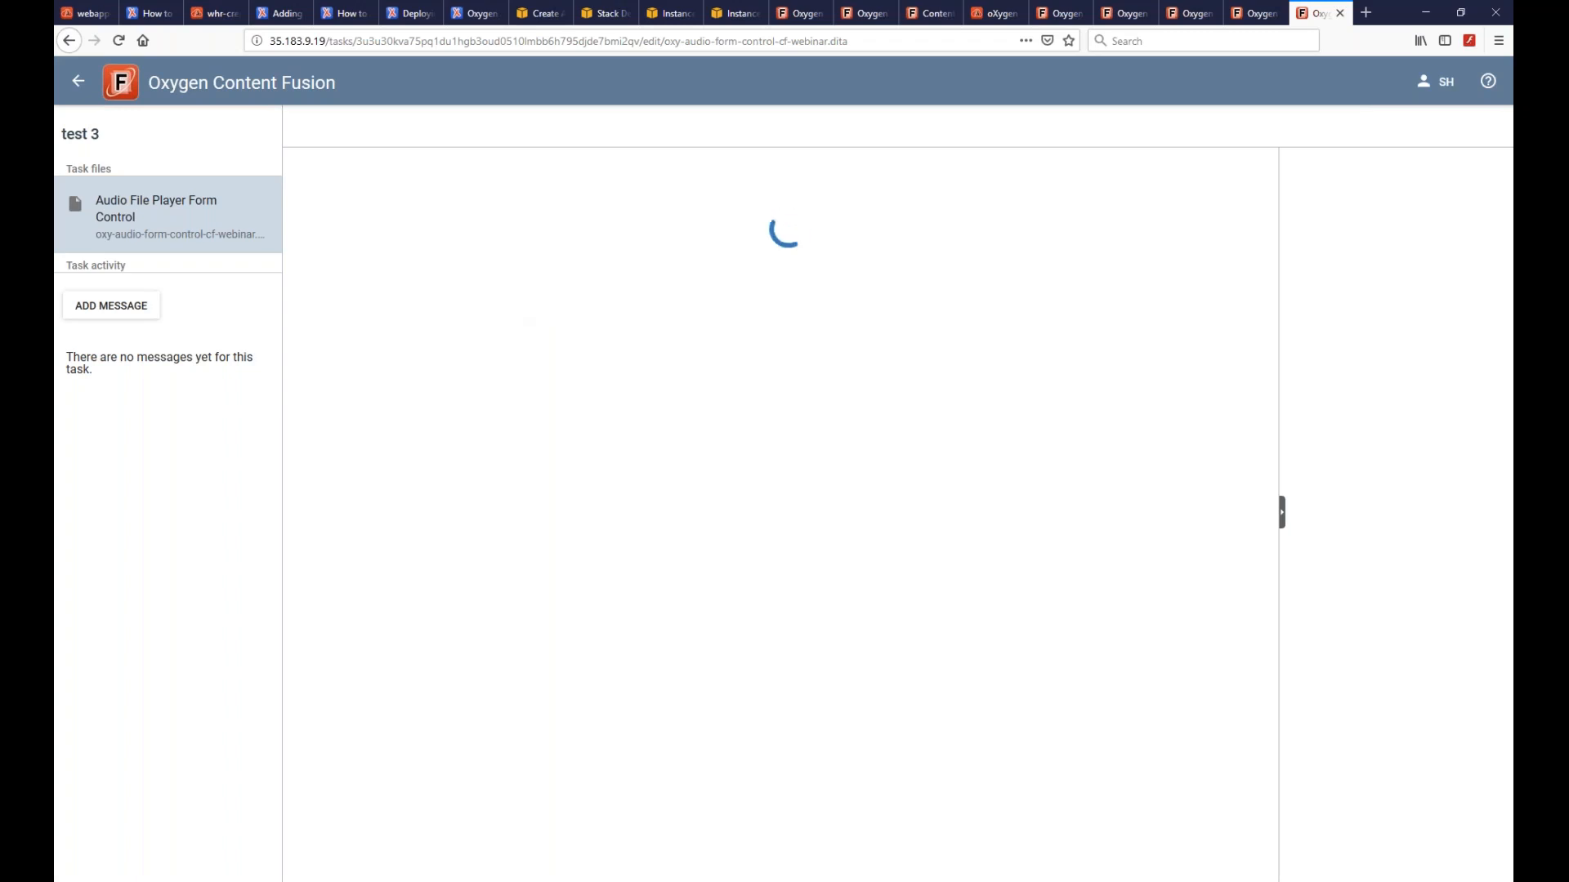
click(760, 339)
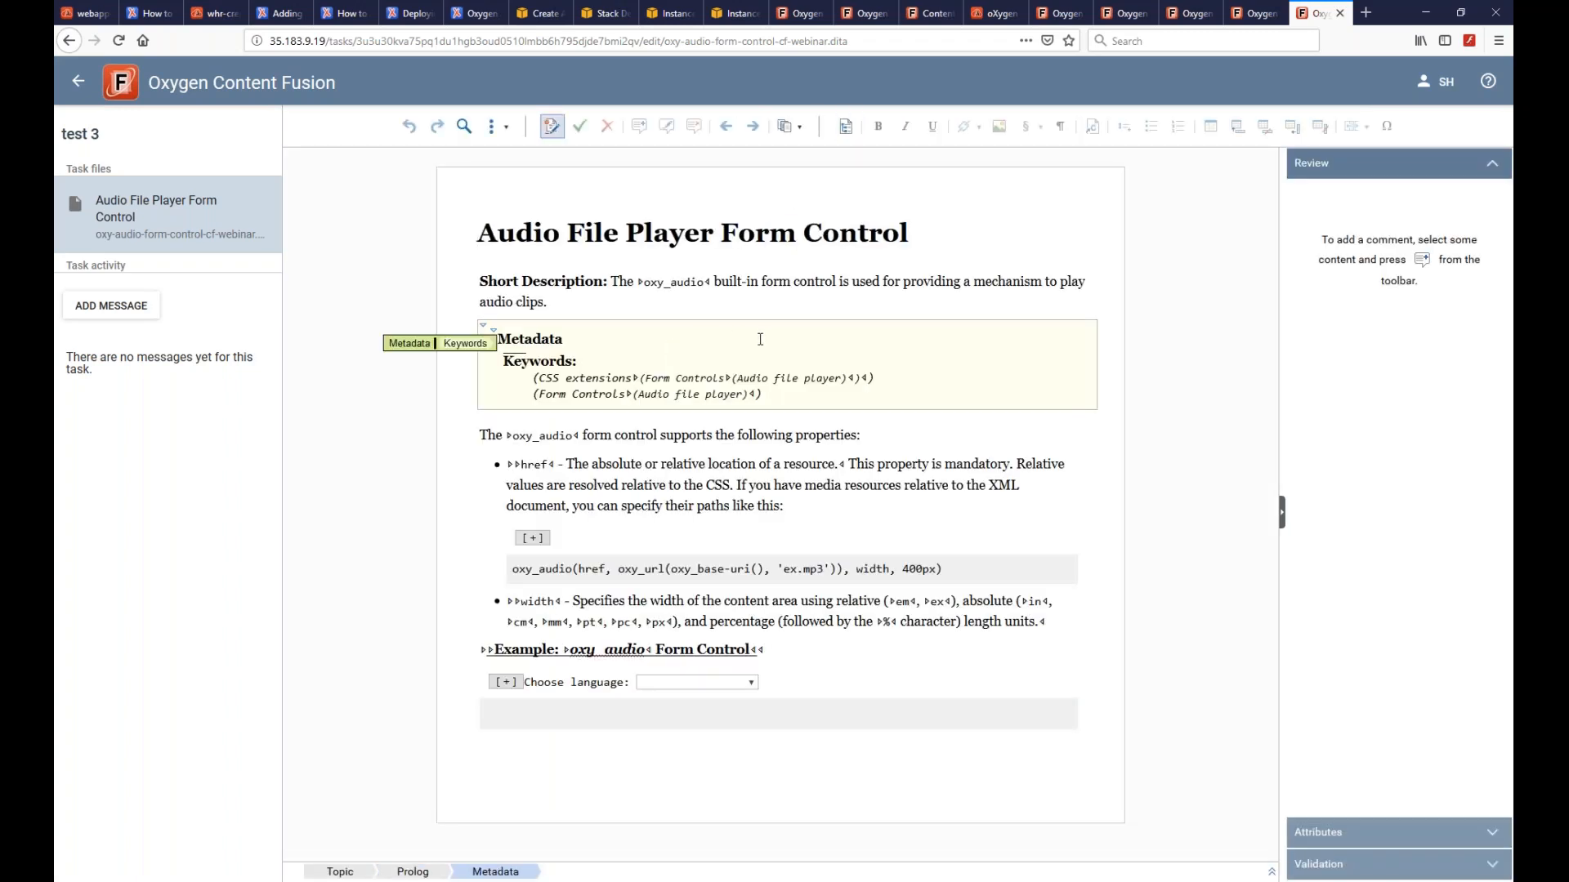
- Paste the object/oxy_audio CSS snippet into the empty code block and set its language to language-css
key(Return)
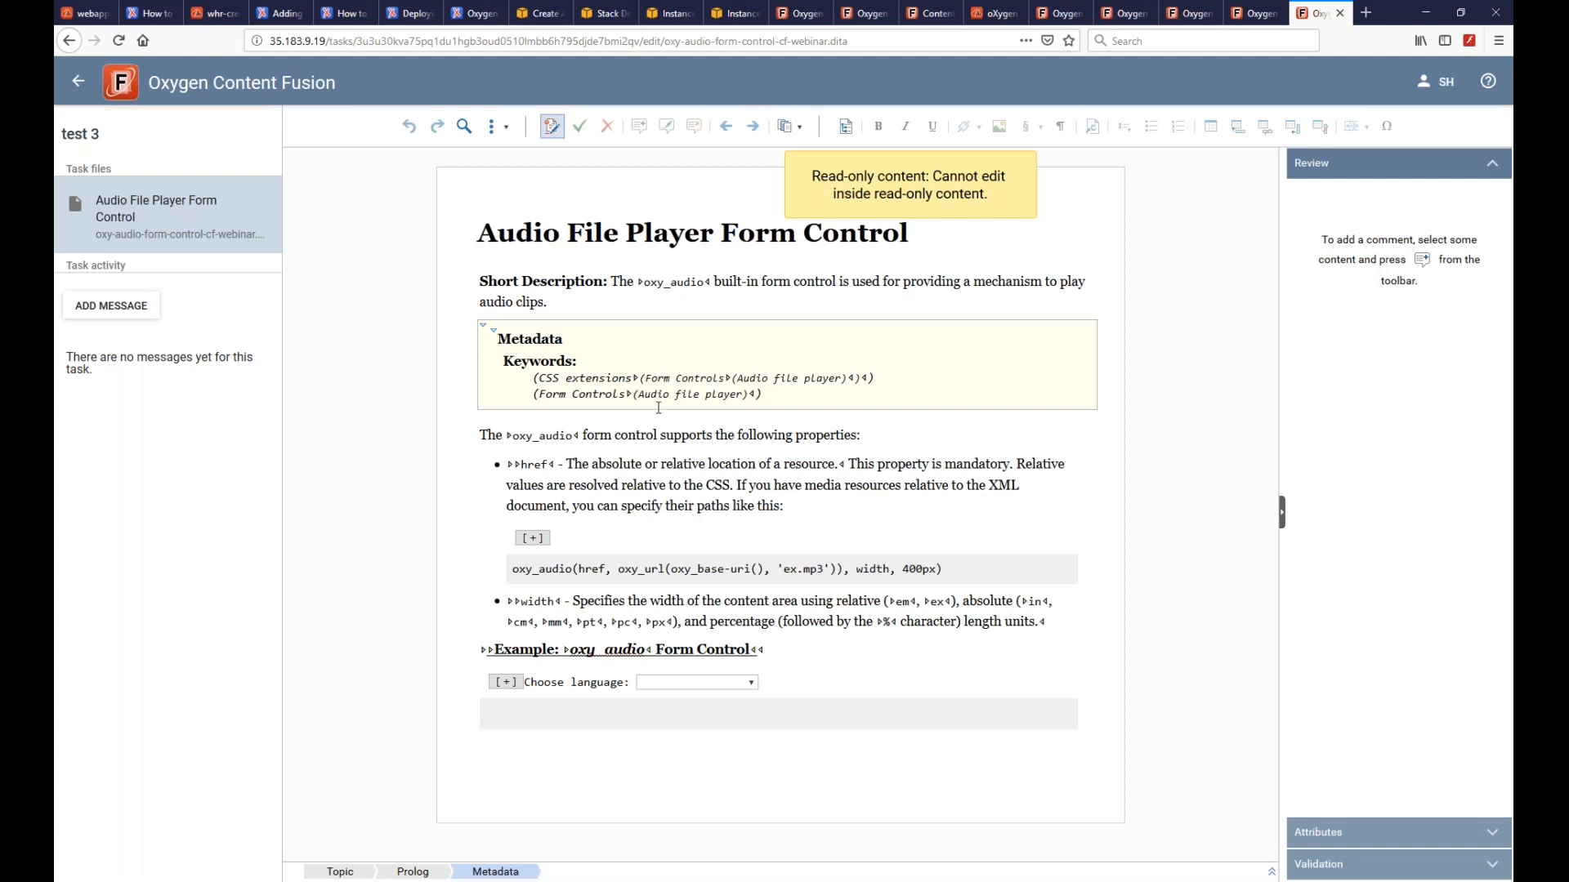
click(544, 709)
text(object {     content:         oxy_audio(             href, 'resources/audio.mp3',             width, 200px), })
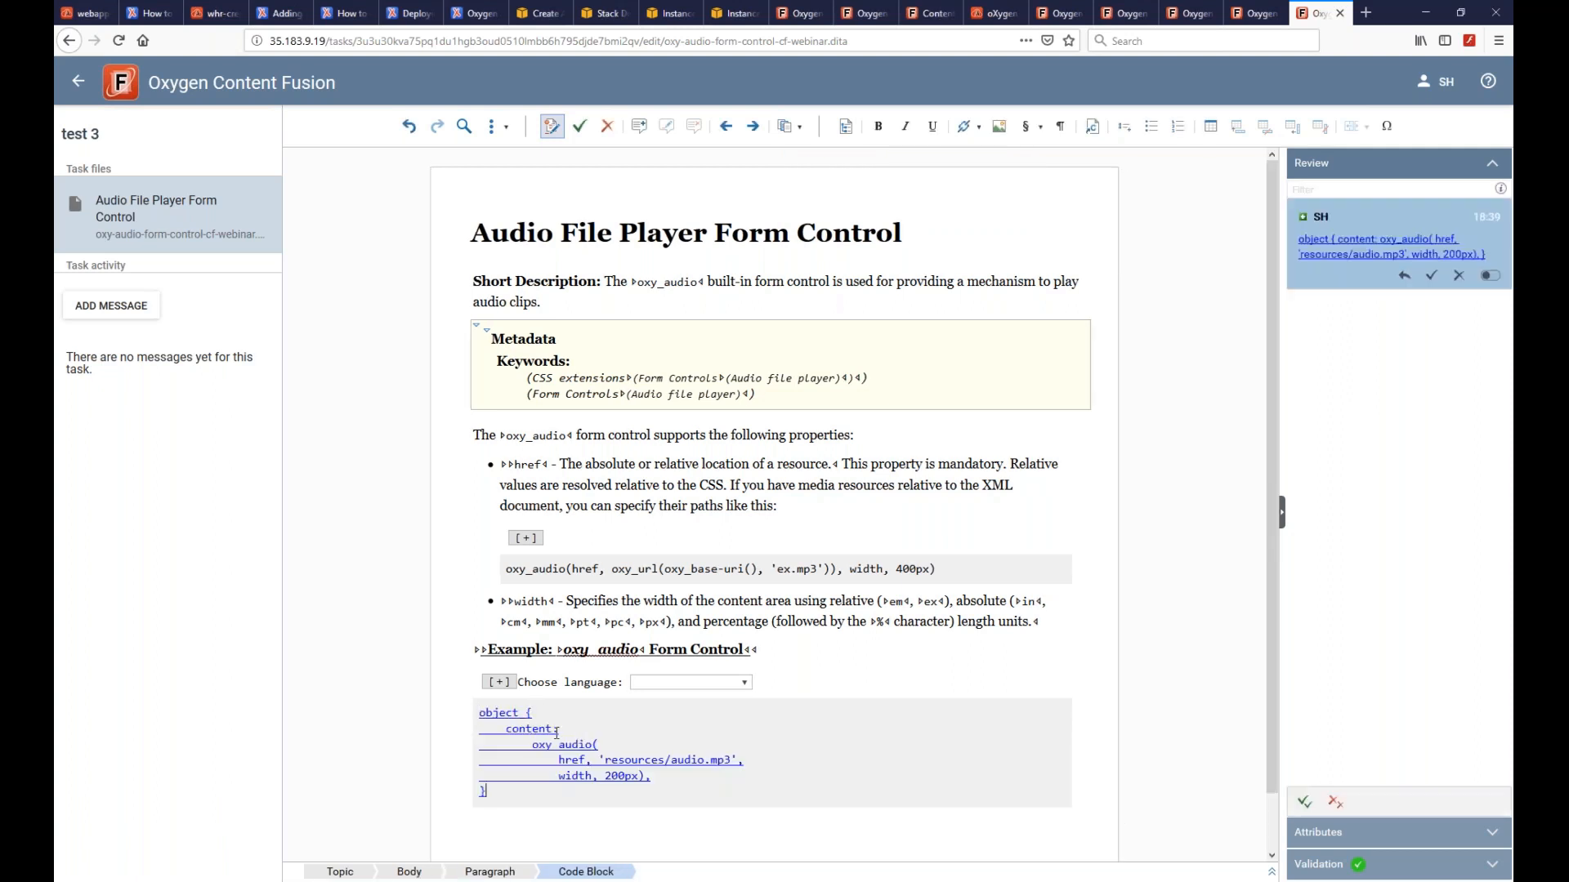
click(499, 682)
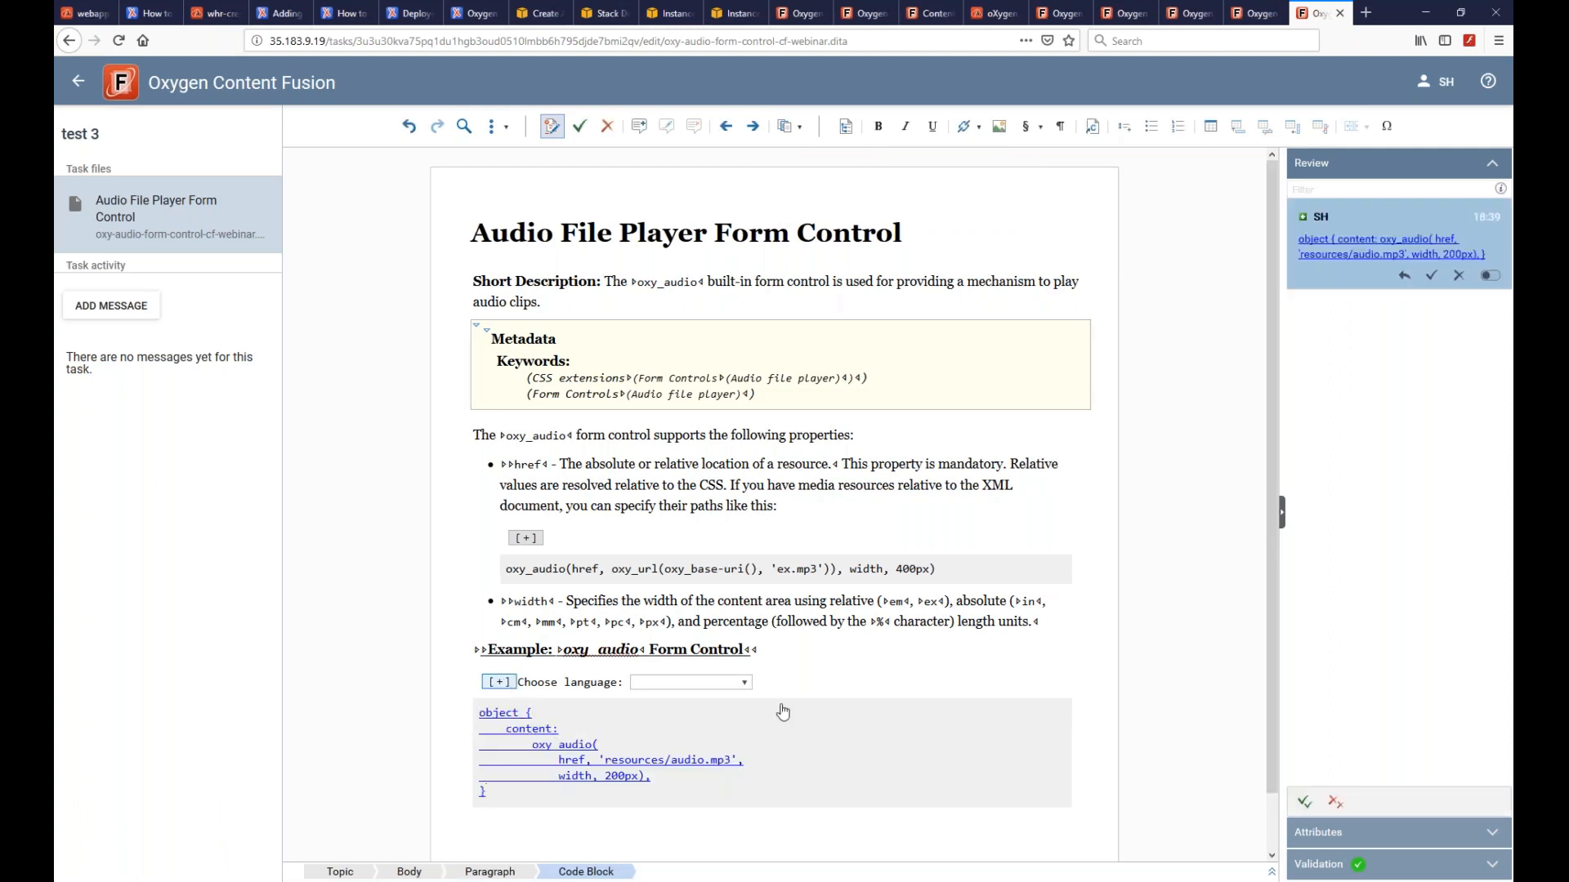
click(741, 685)
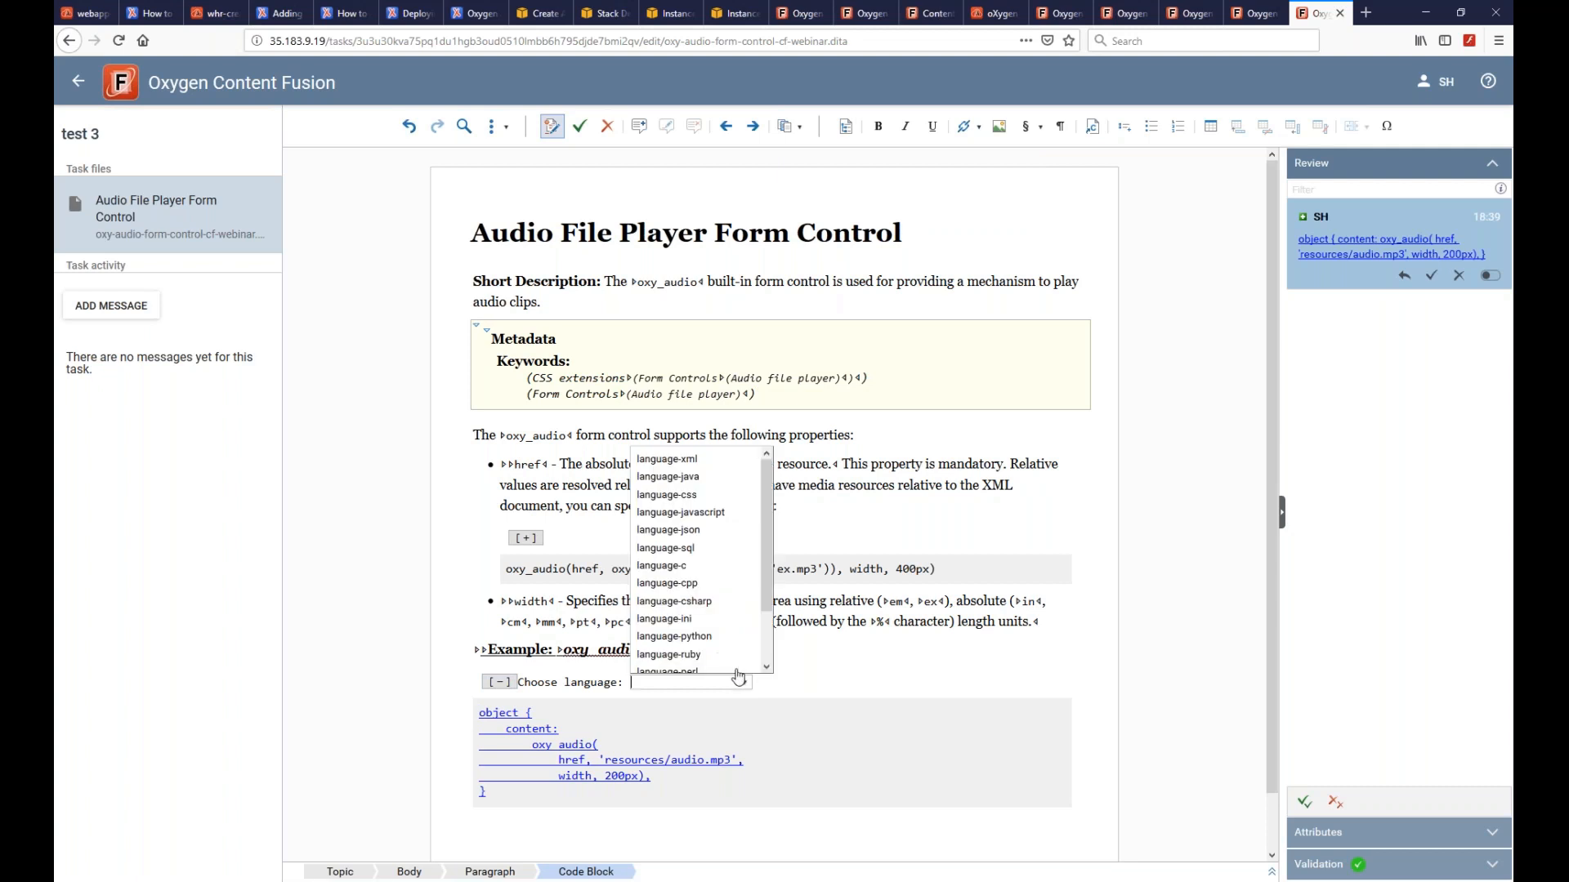
click(695, 496)
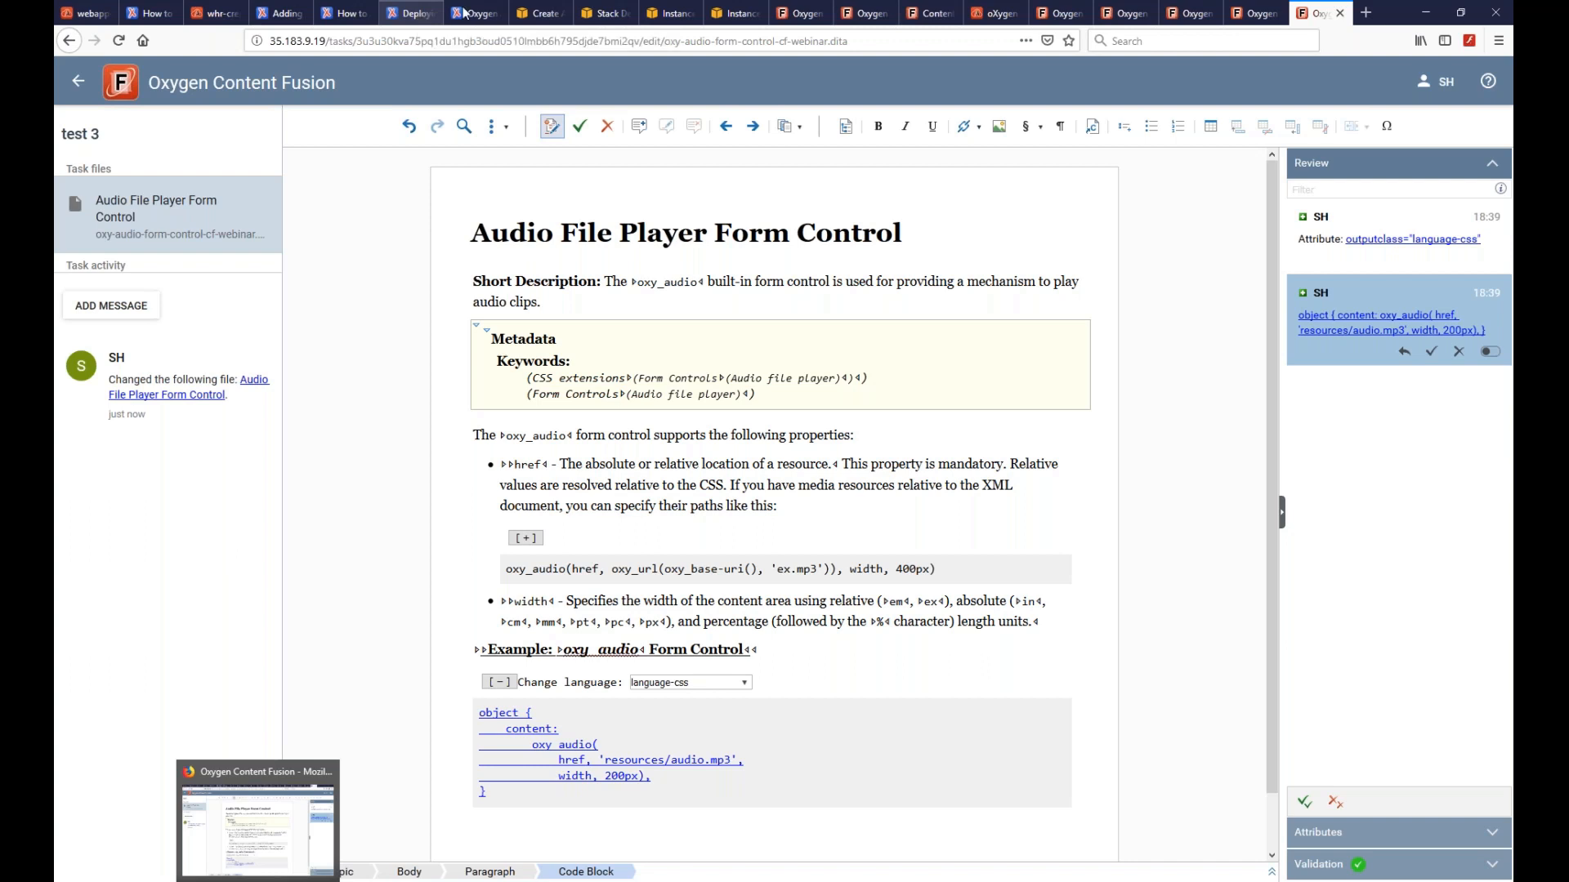
- Switch to the Content Fusion AWS deployment documentation page
click(411, 14)
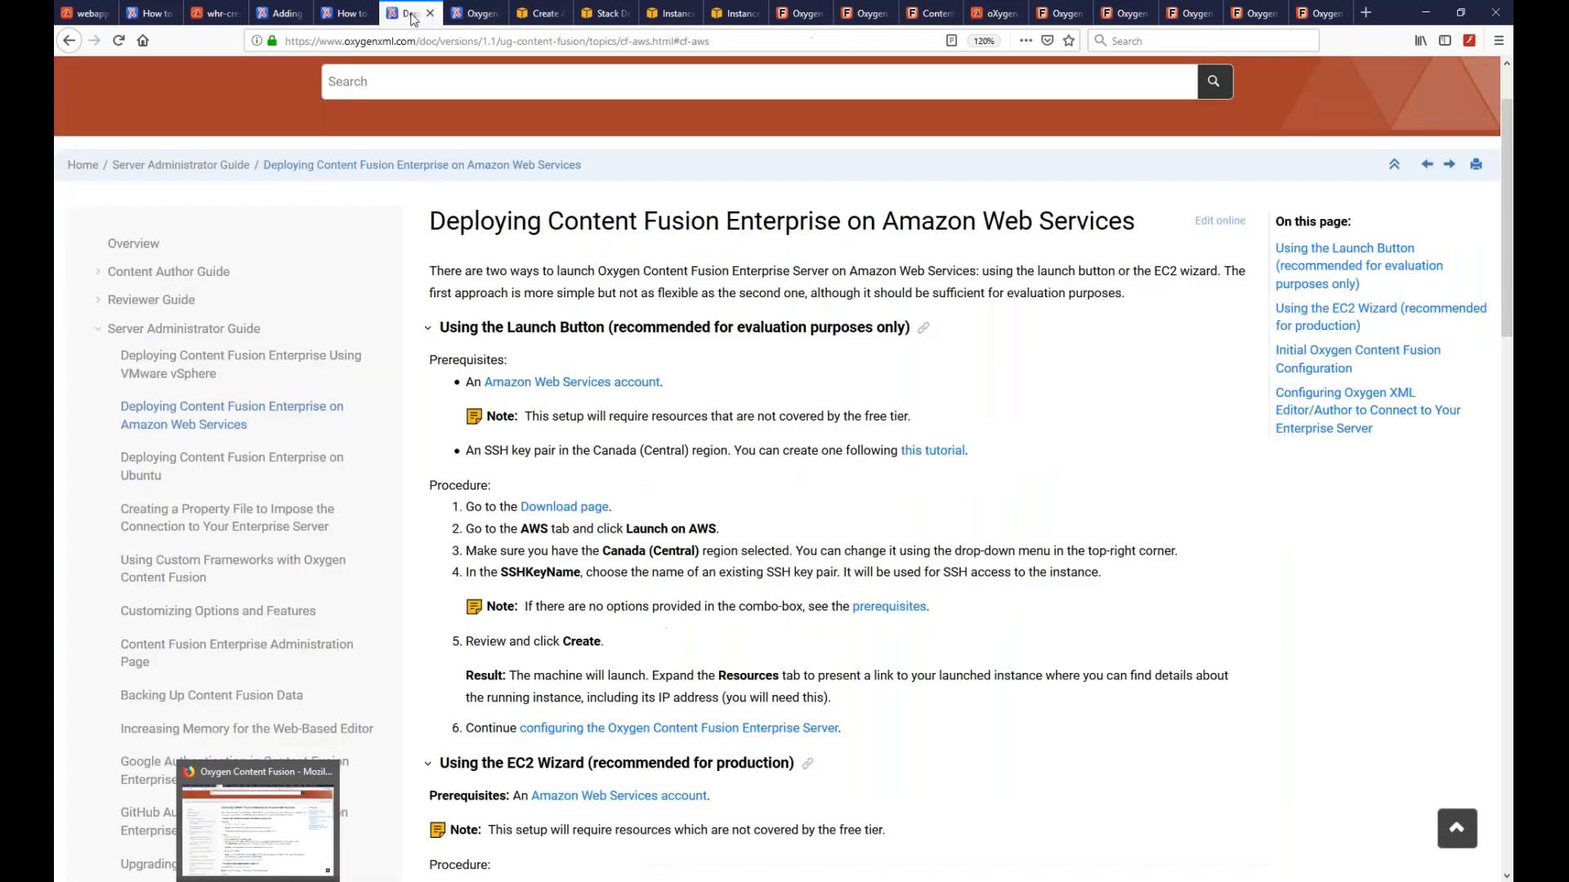
scroll(243, 331, up, 2)
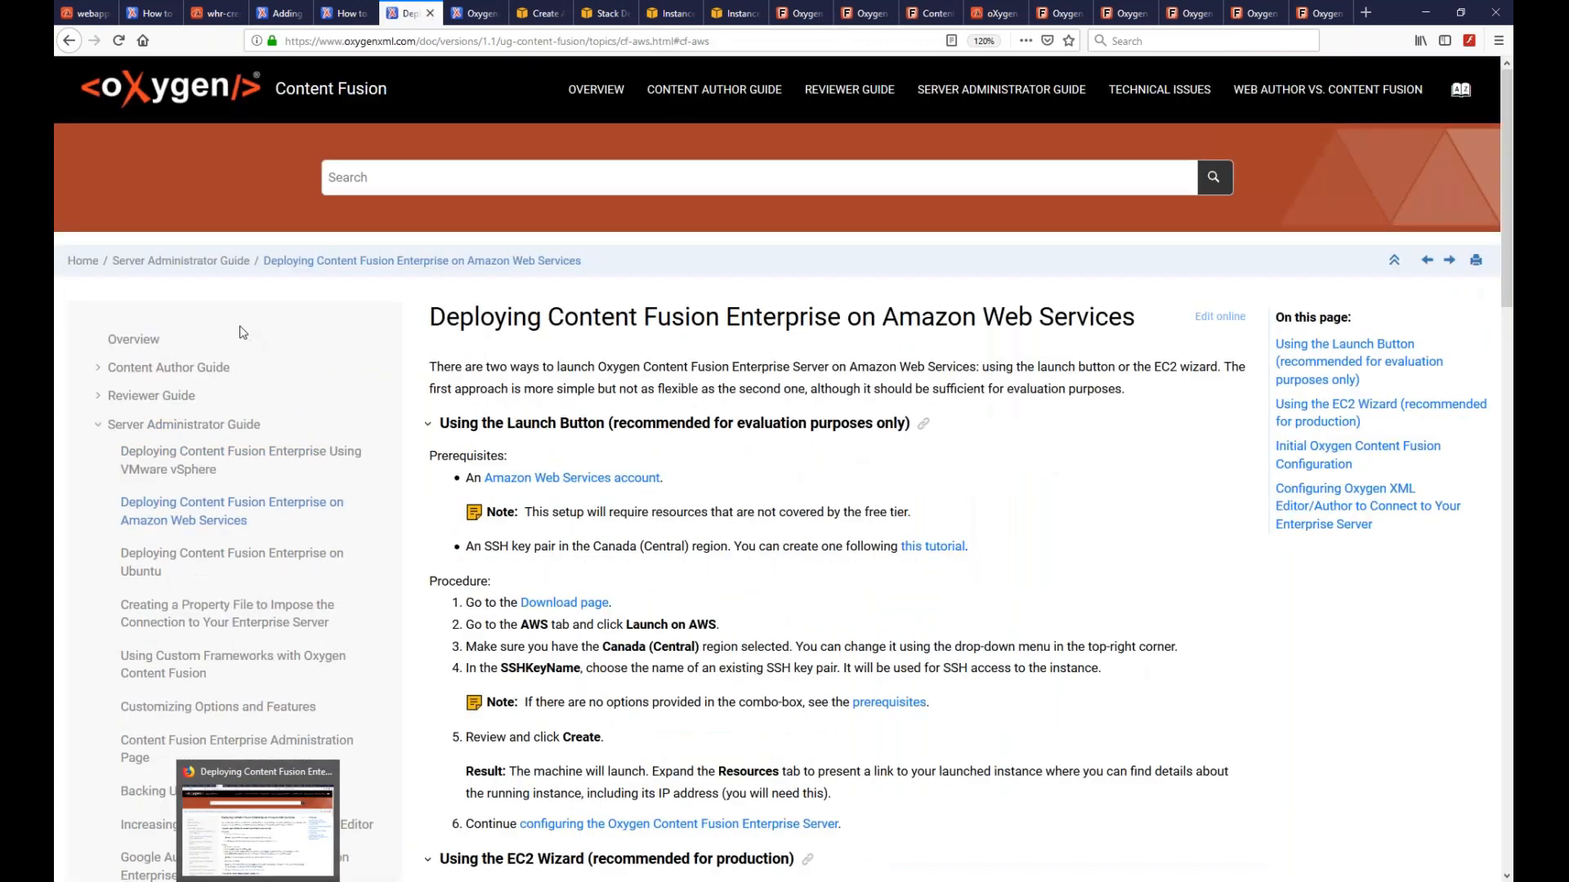
scroll(189, 527, down, 4)
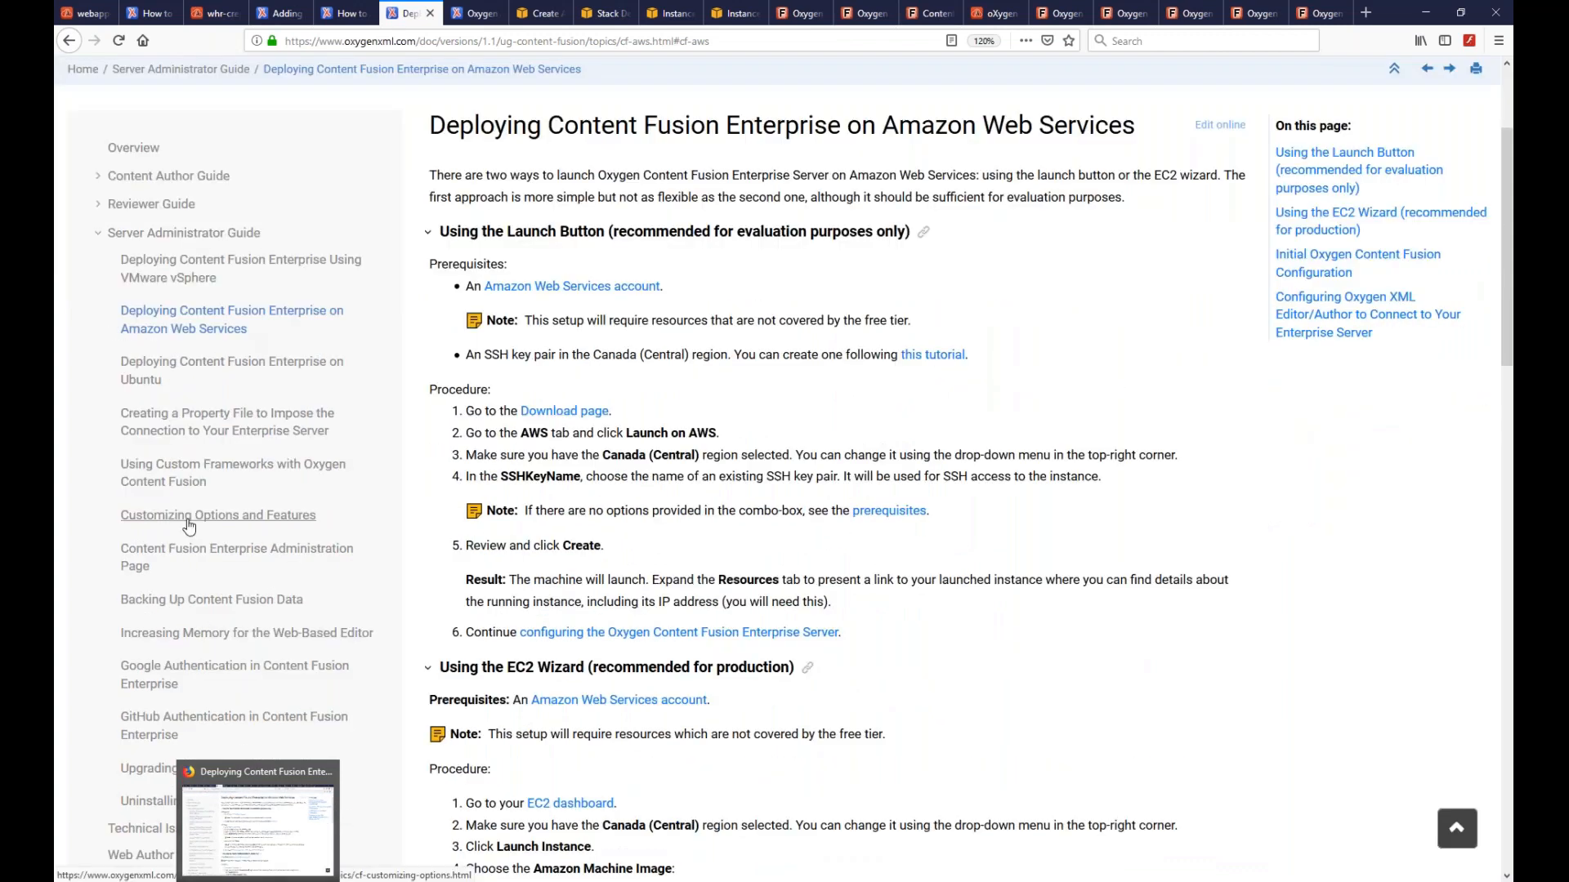
- Find author.show.comments in the Customizing Options and Features table, then return to Oxygen XML Editor
click(189, 527)
scroll(710, 425, down, 2)
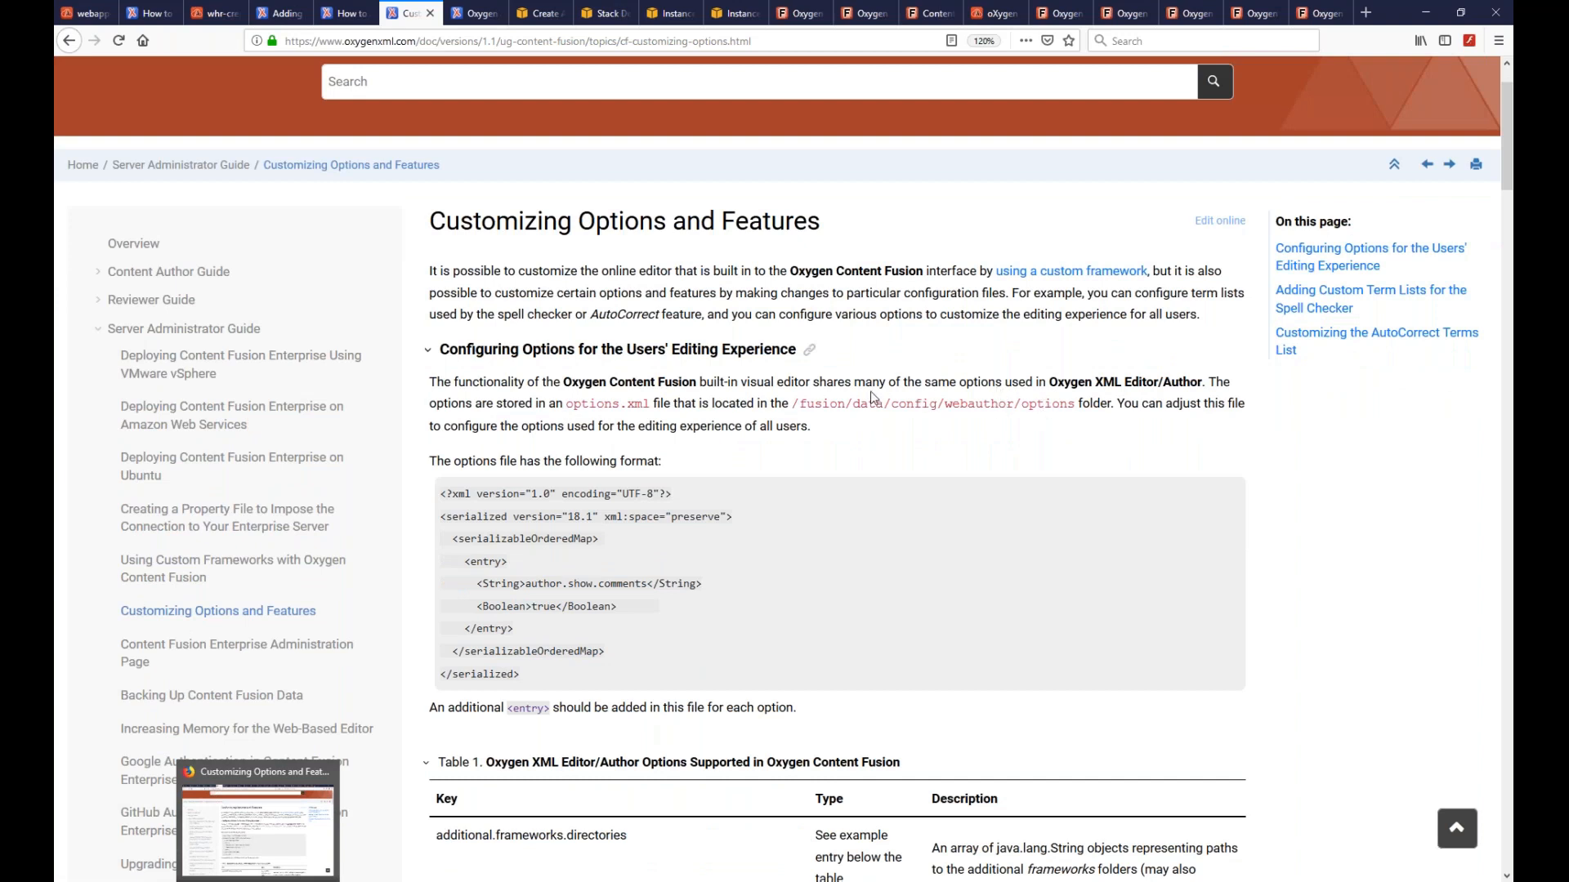
scroll(871, 398, down, 8)
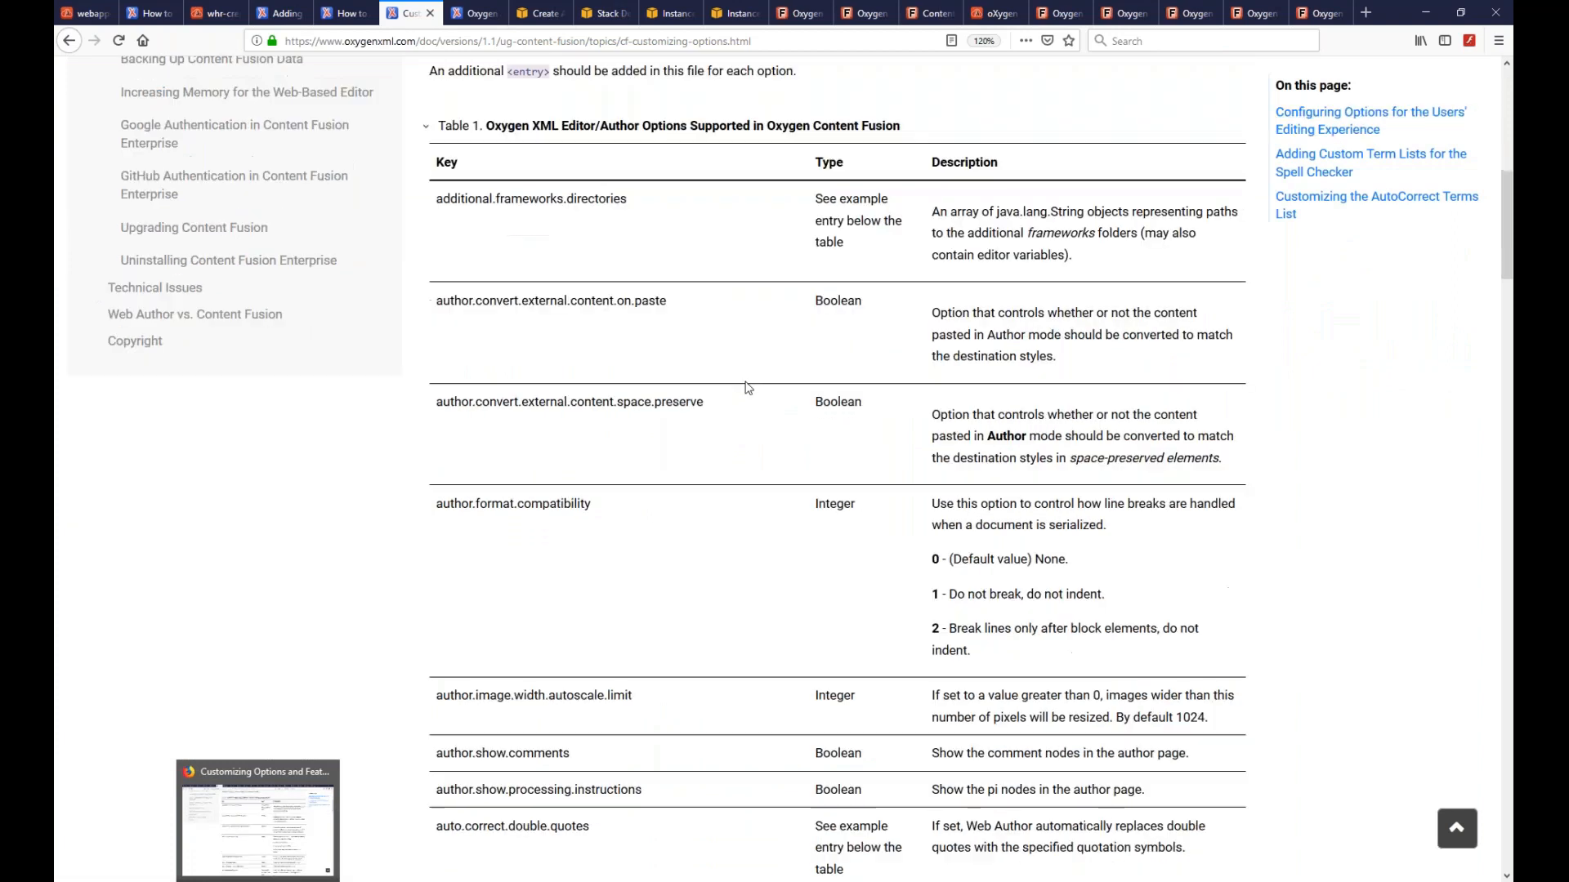
scroll(674, 327, down, 19)
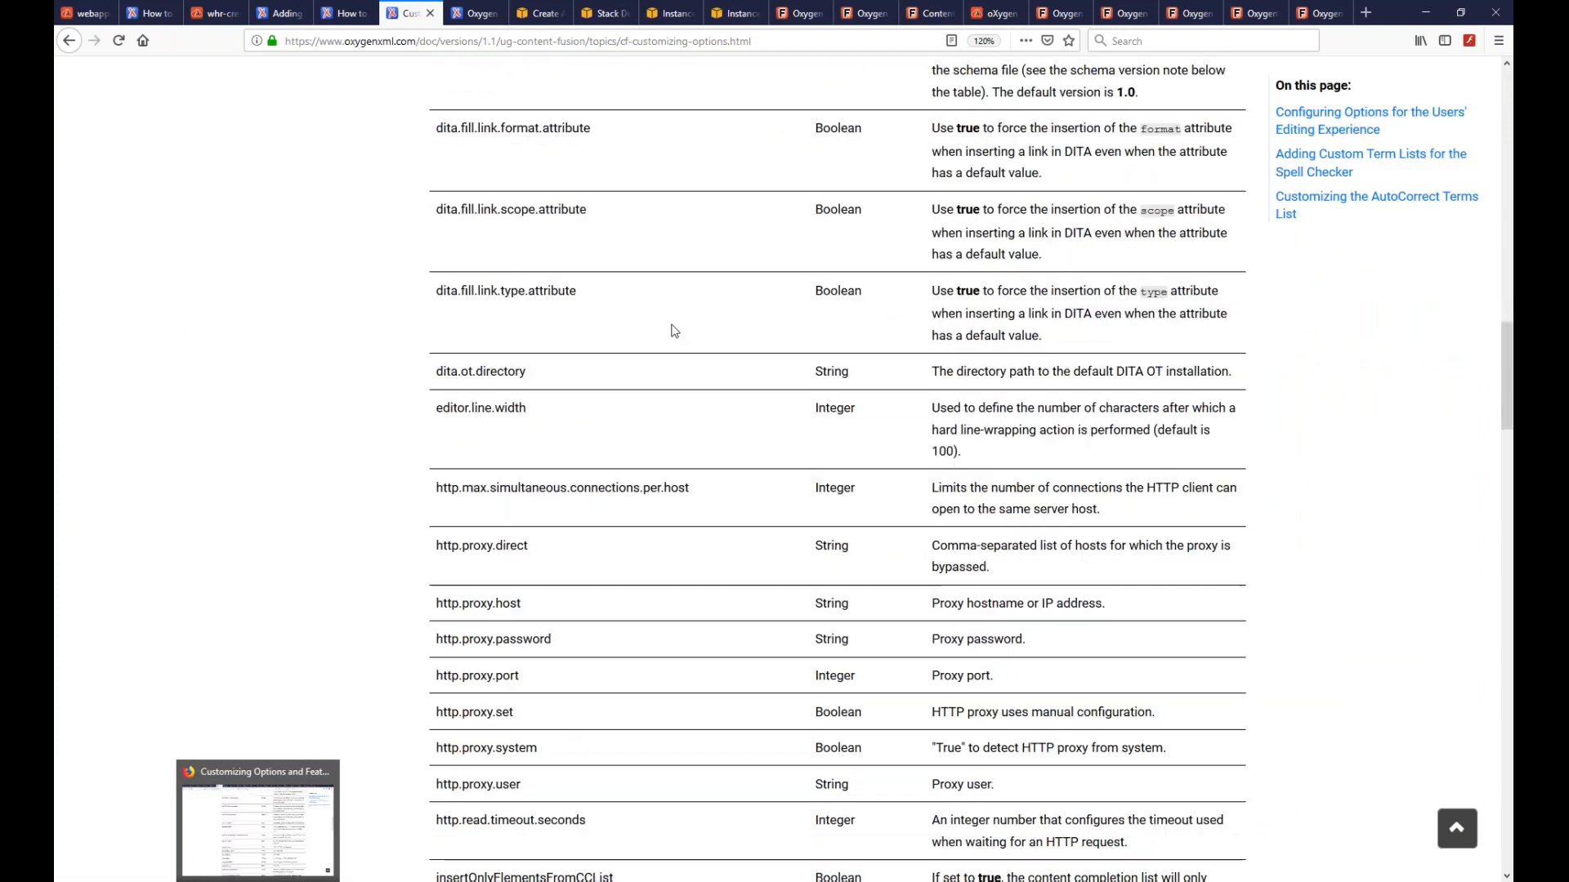
scroll(670, 329, down, 12)
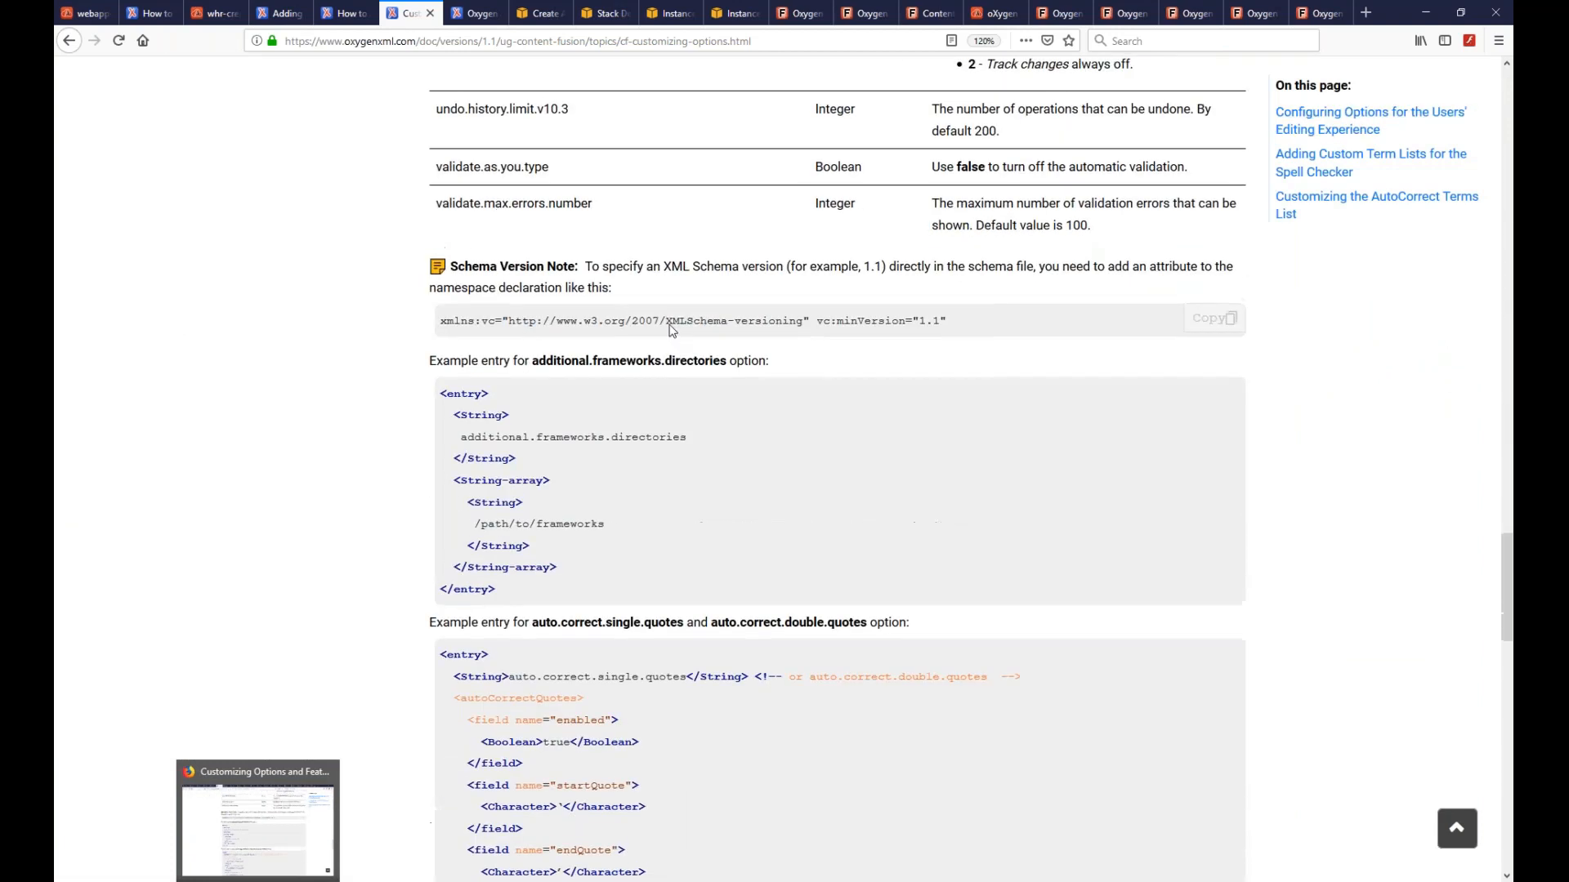
scroll(669, 330, up, 18)
scroll(671, 330, up, 10)
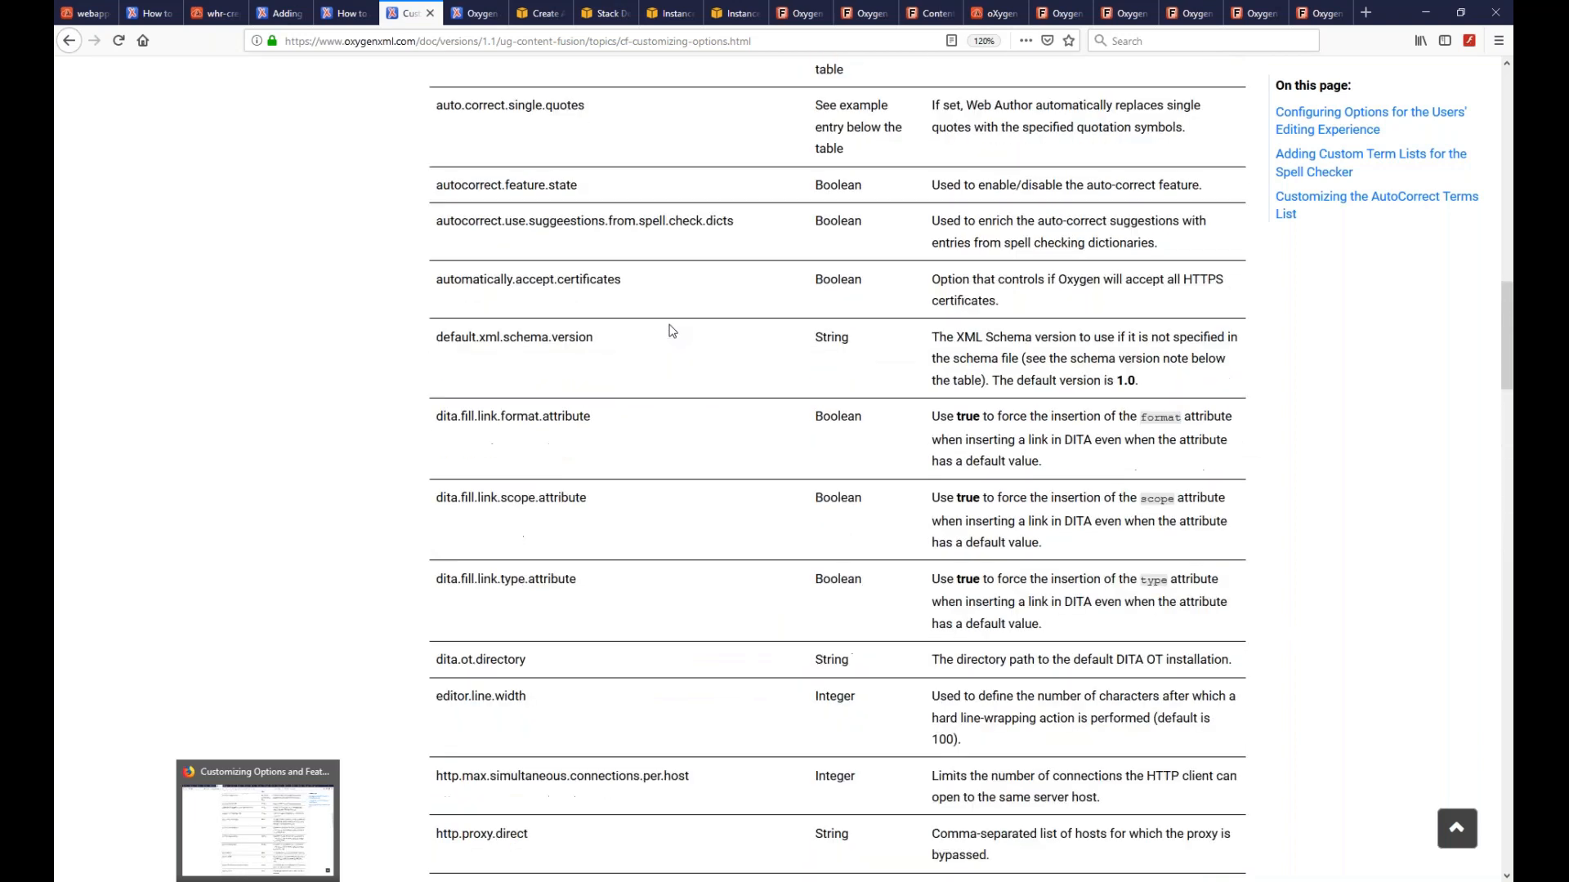
scroll(670, 330, up, 3)
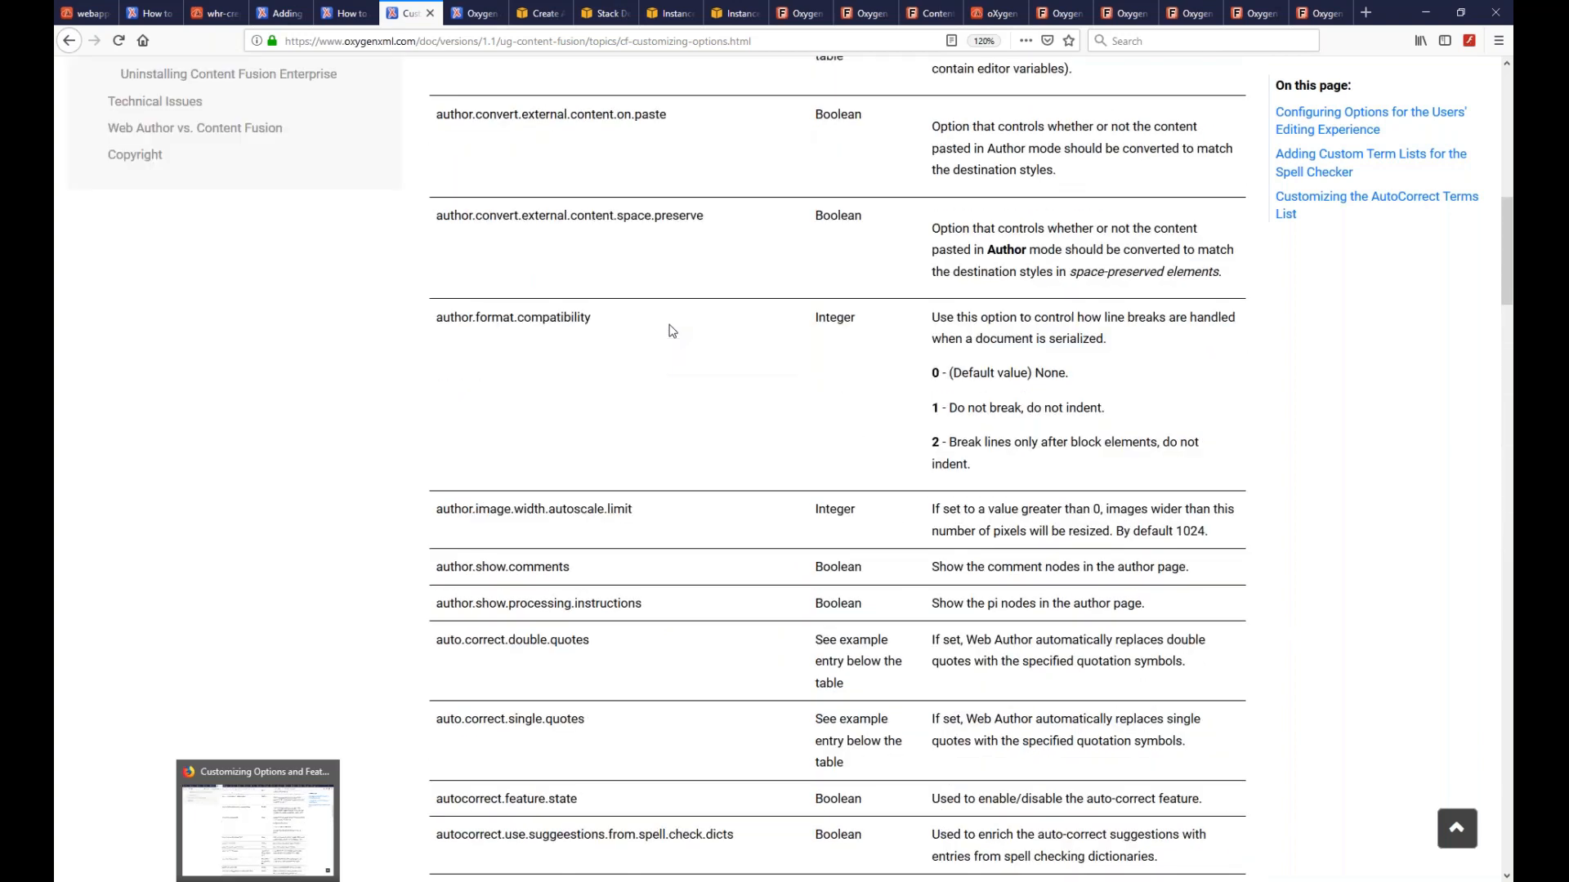
scroll(670, 330, down, 2)
double_click(496, 429)
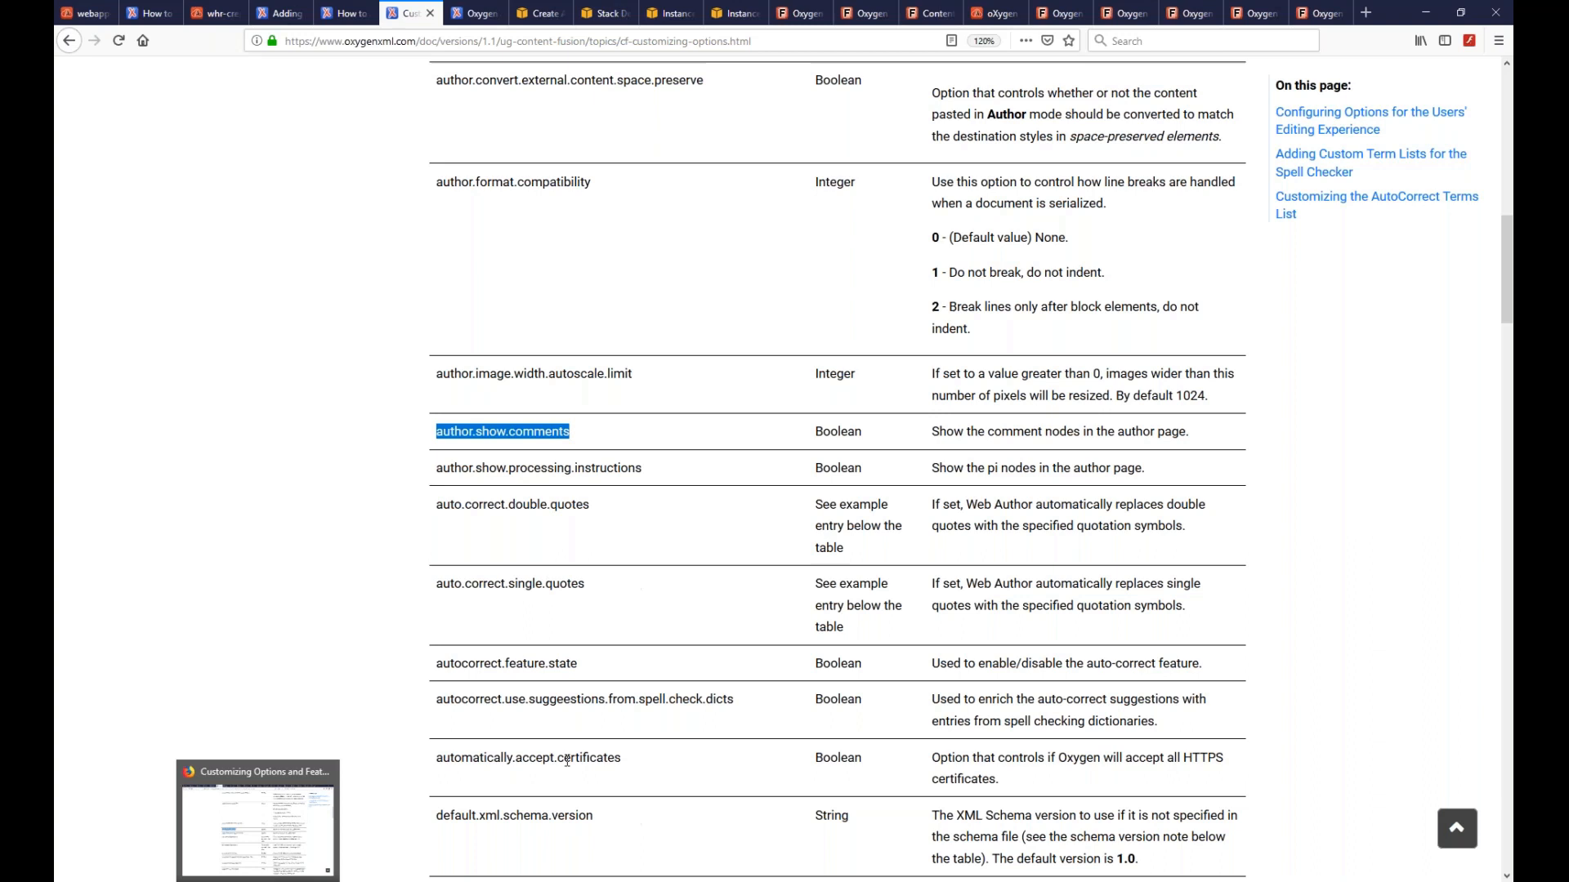
mouse_move(220, 881)
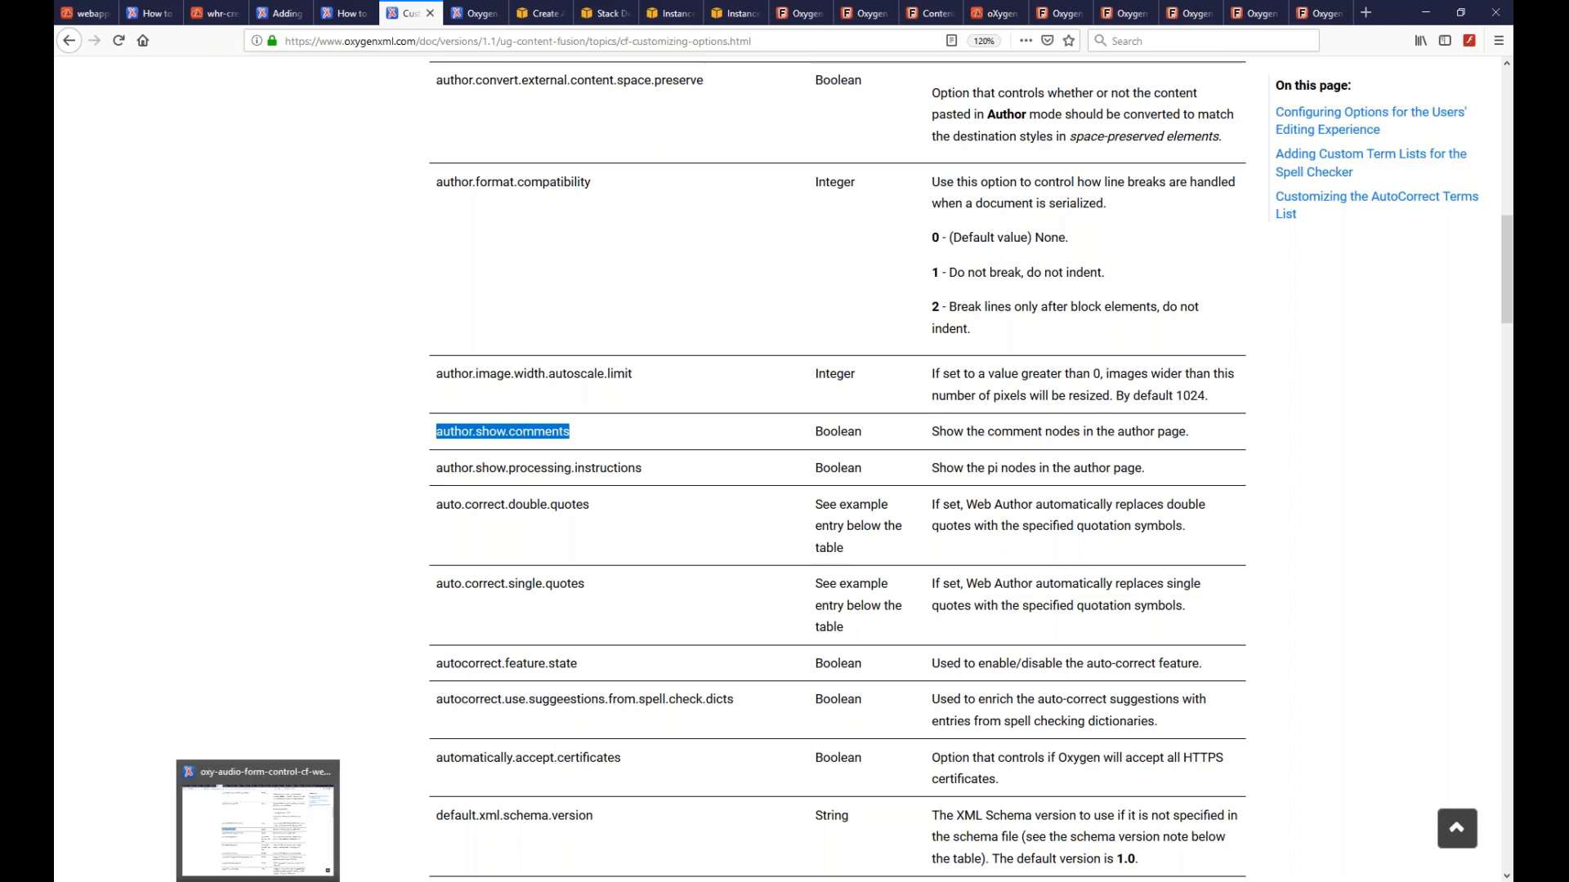
click(220, 825)
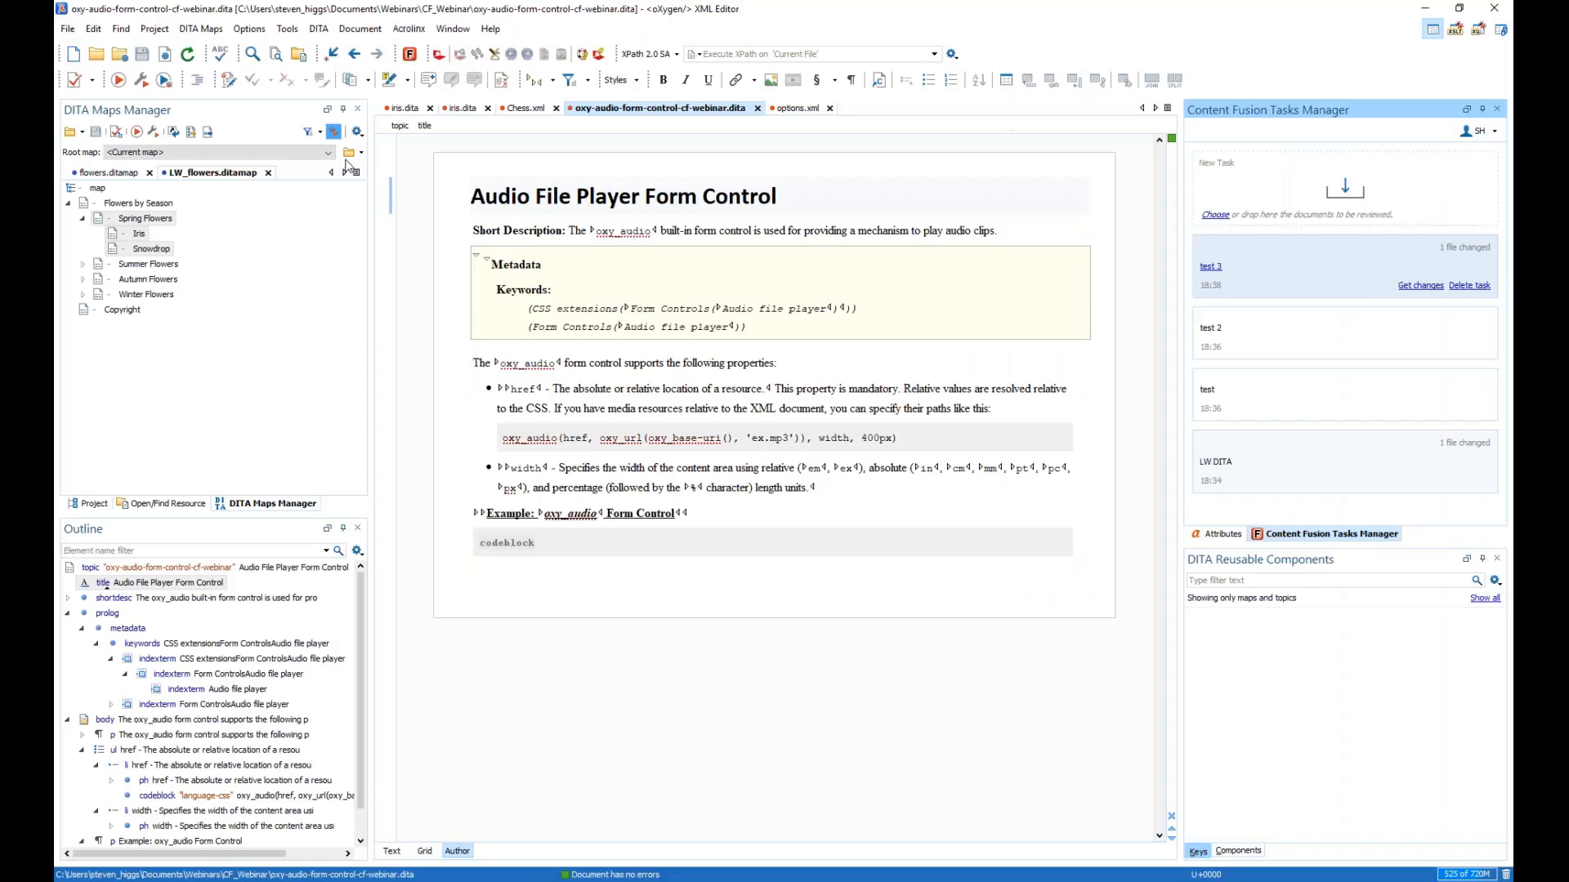
click(112, 173)
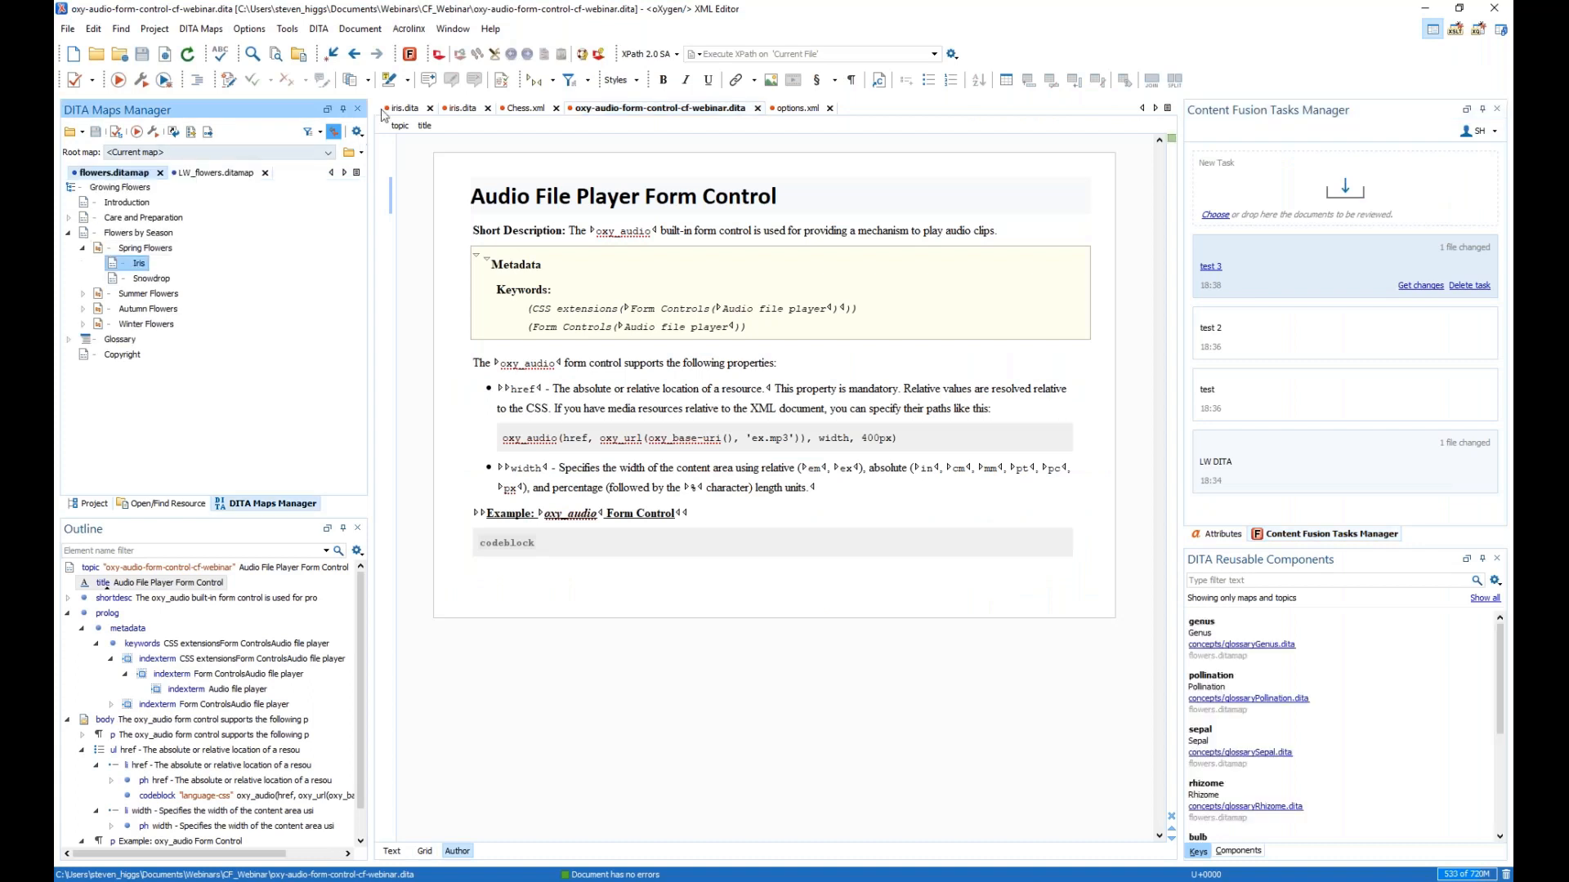
double_click(137, 264)
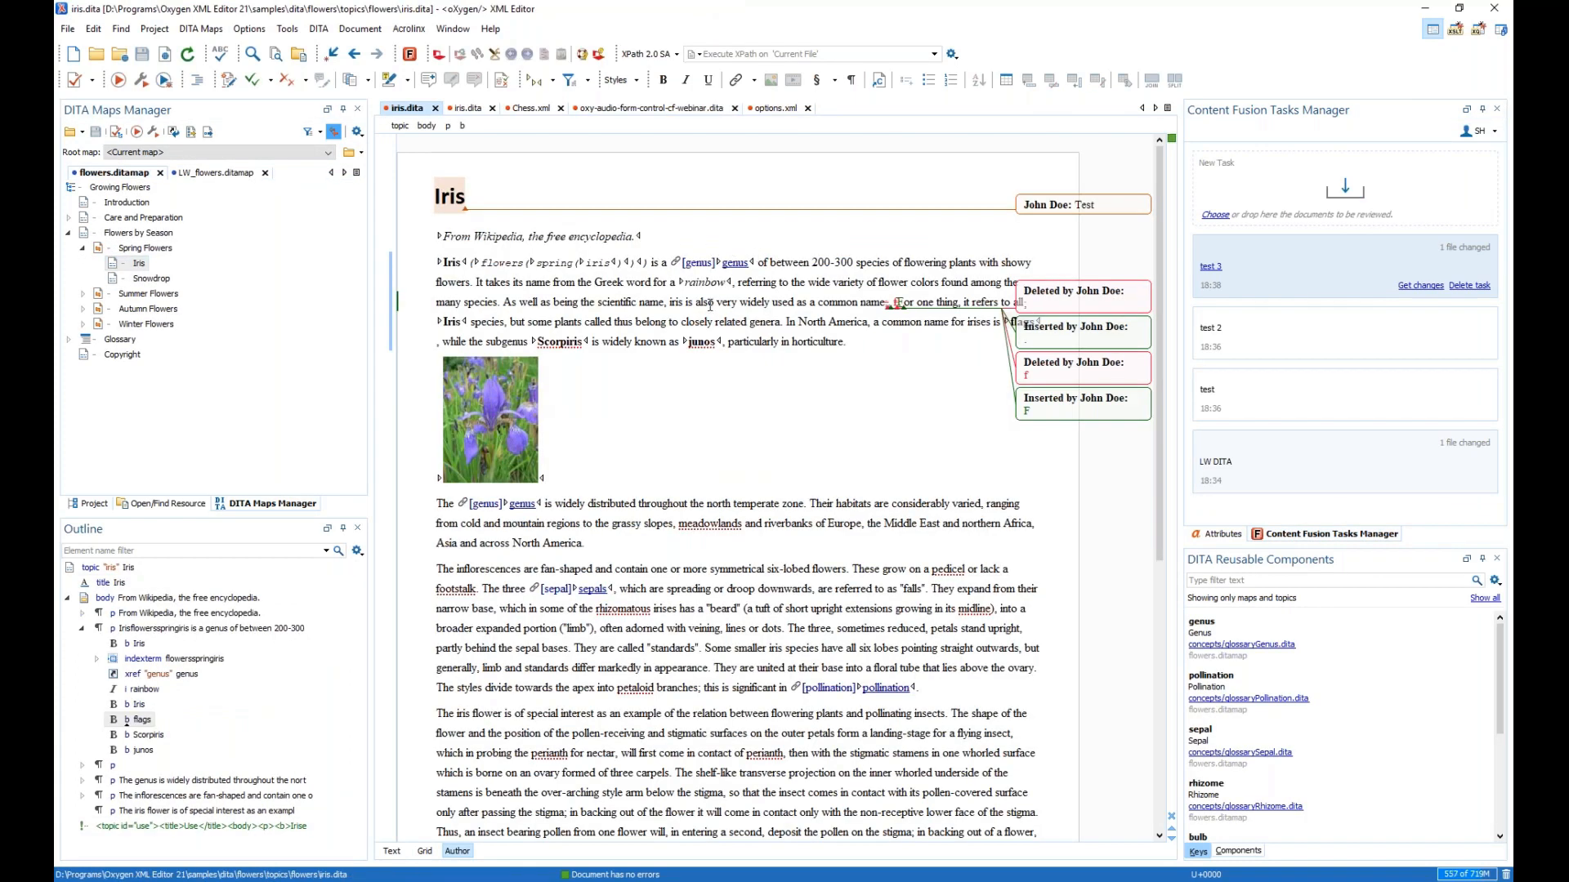
scroll(744, 441, down, 10)
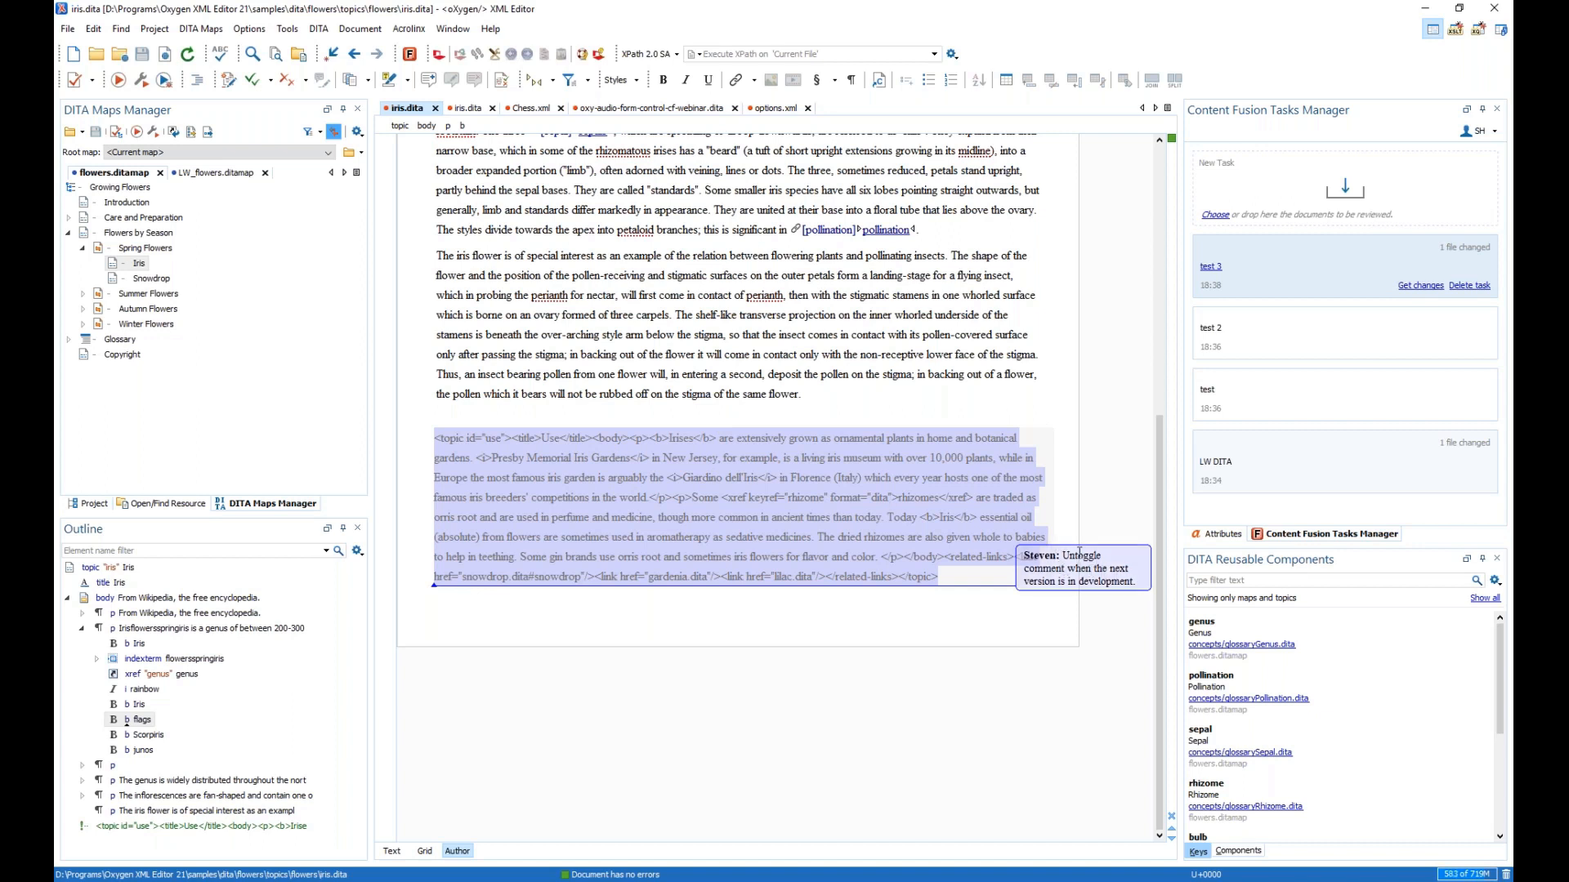
click(456, 438)
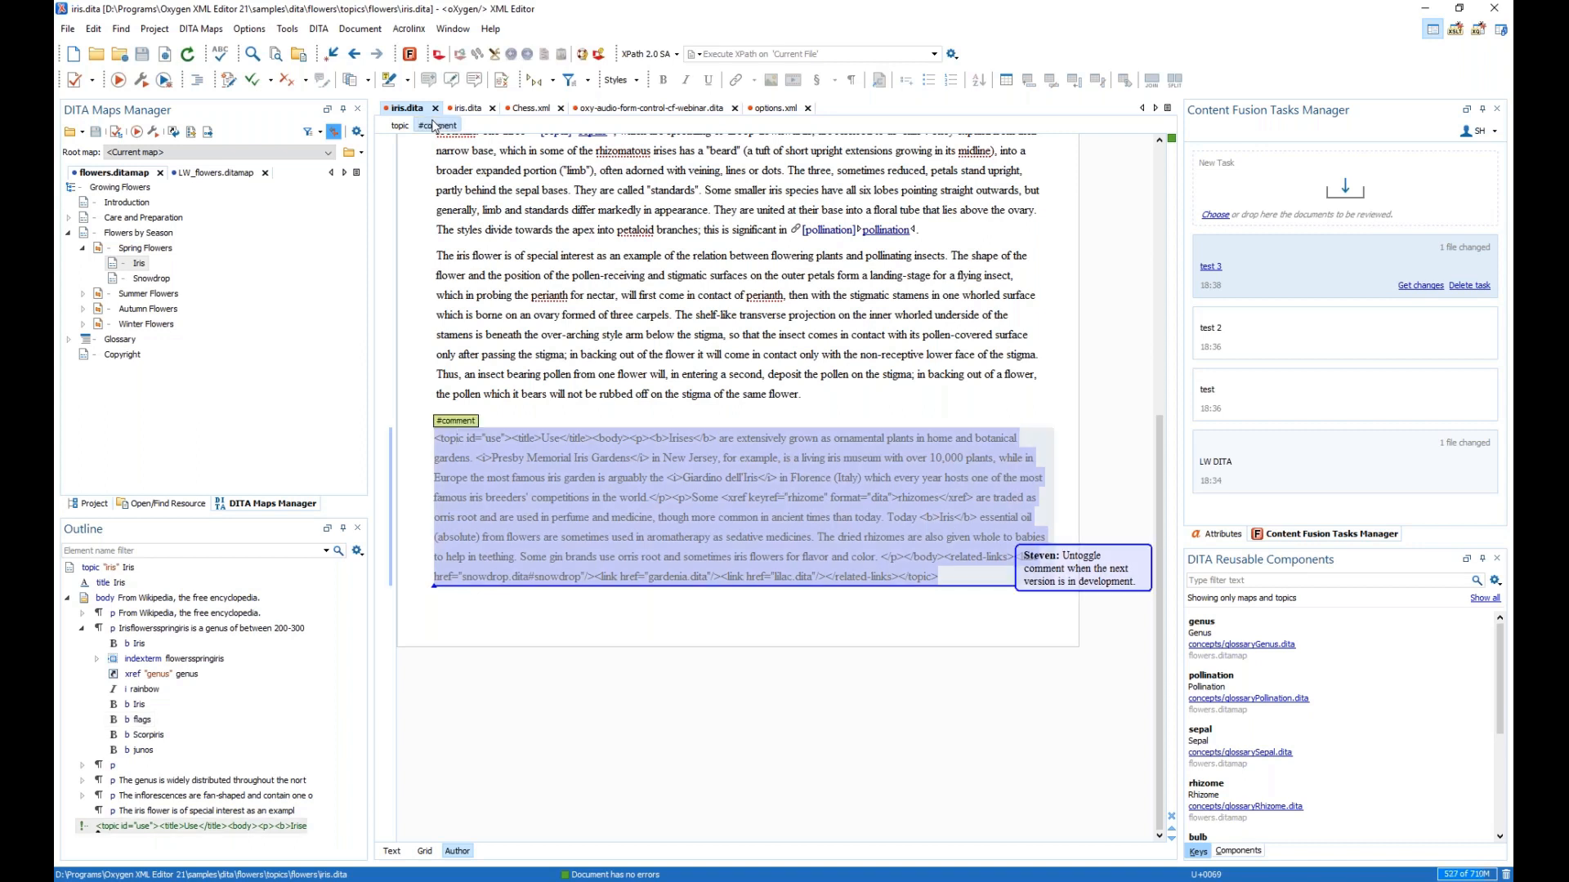
click(438, 125)
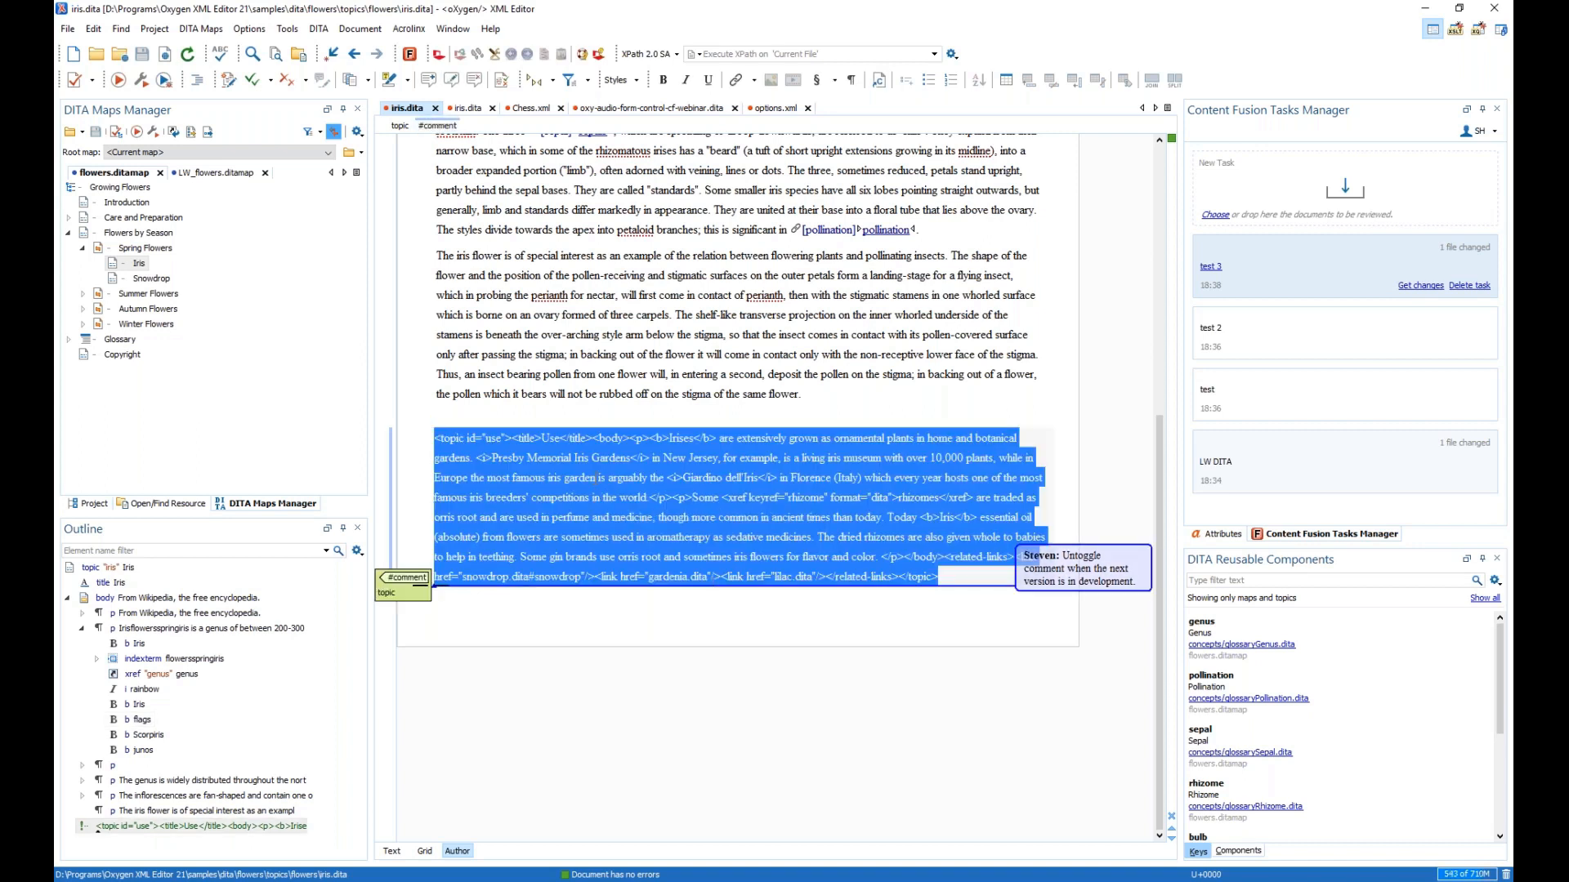
right_click(595, 478)
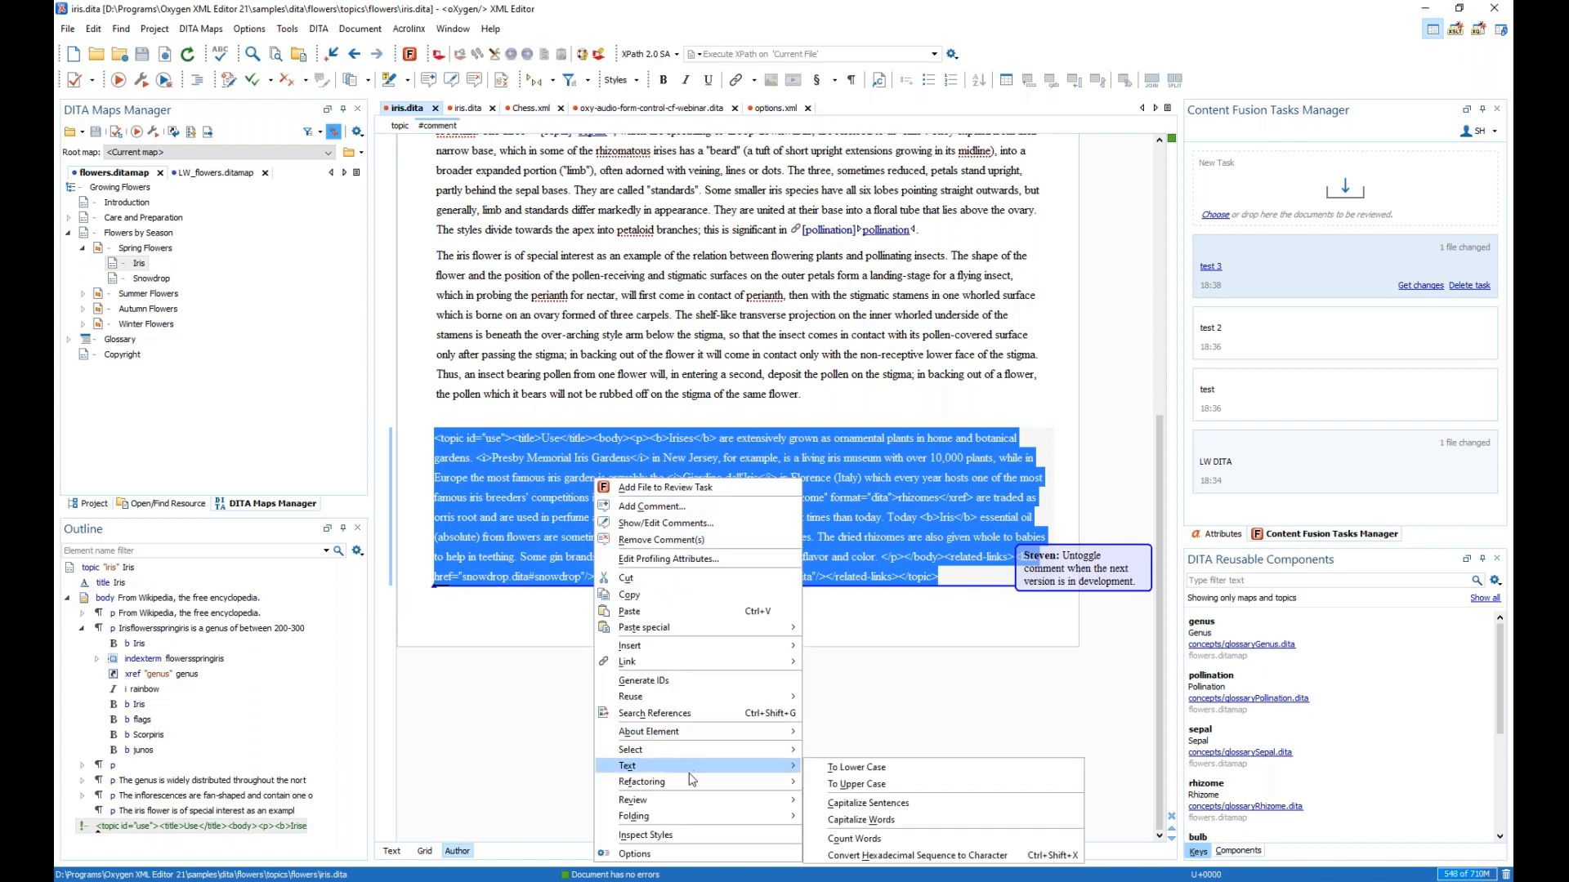
mouse_move(695, 782)
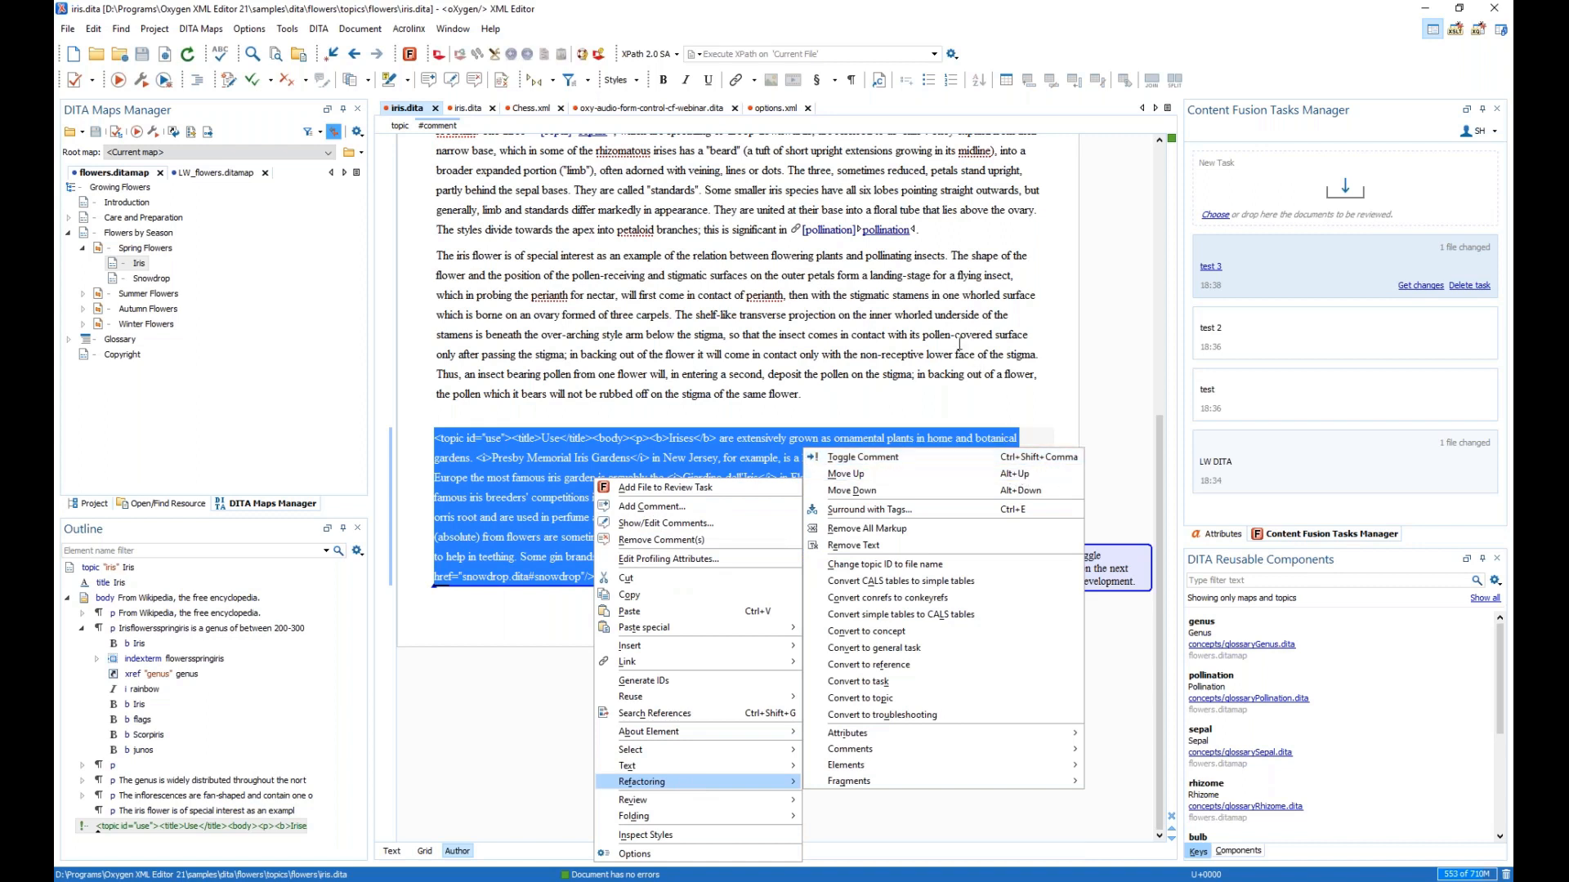
click(849, 398)
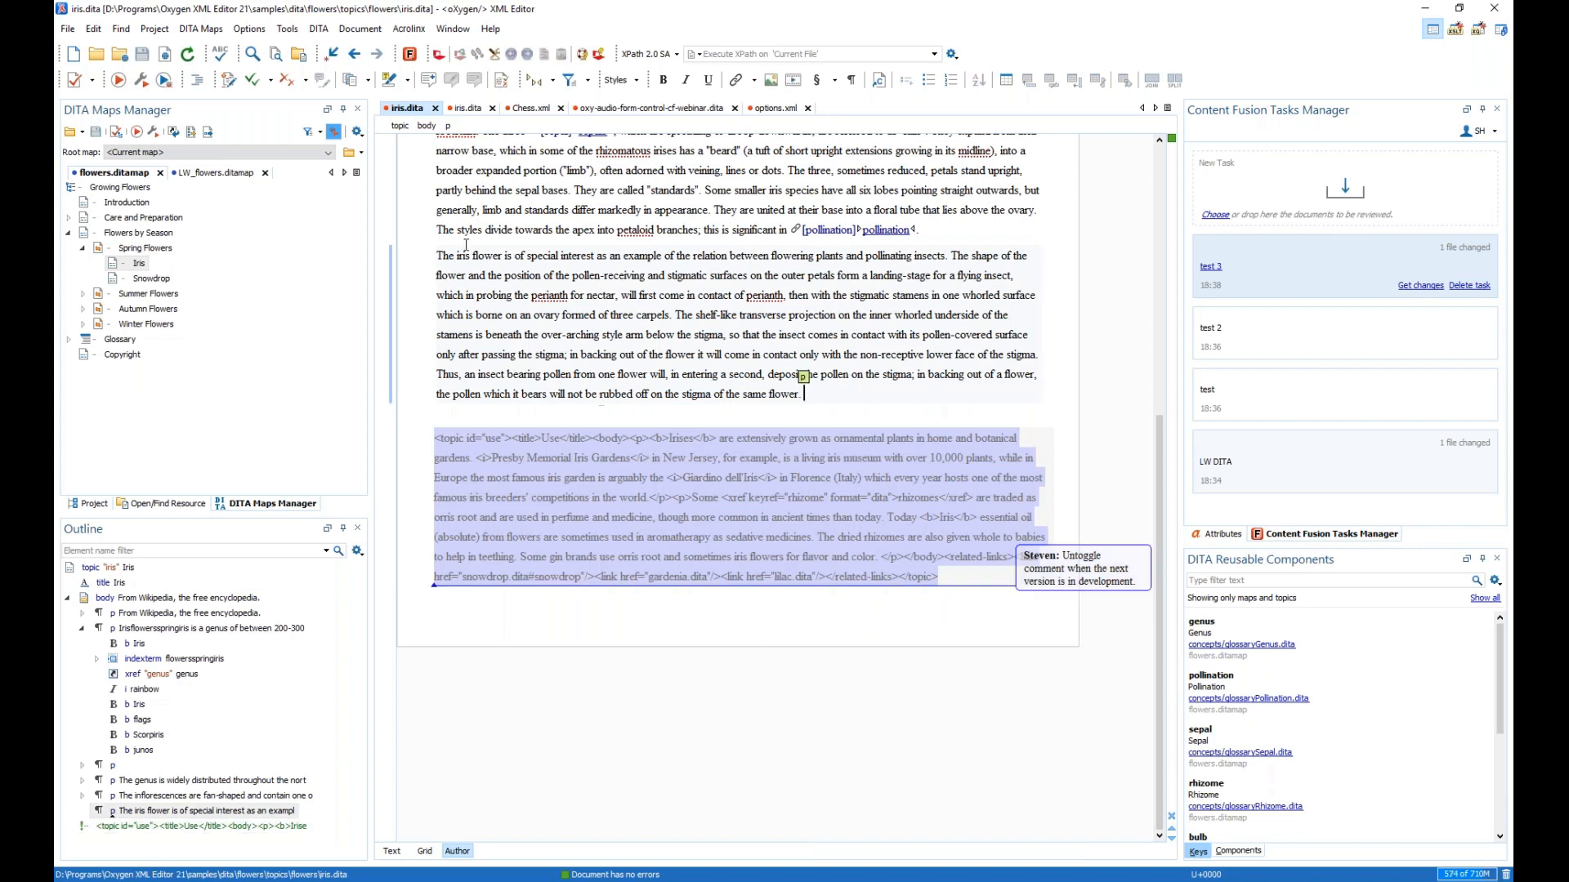
triple_click(518, 456)
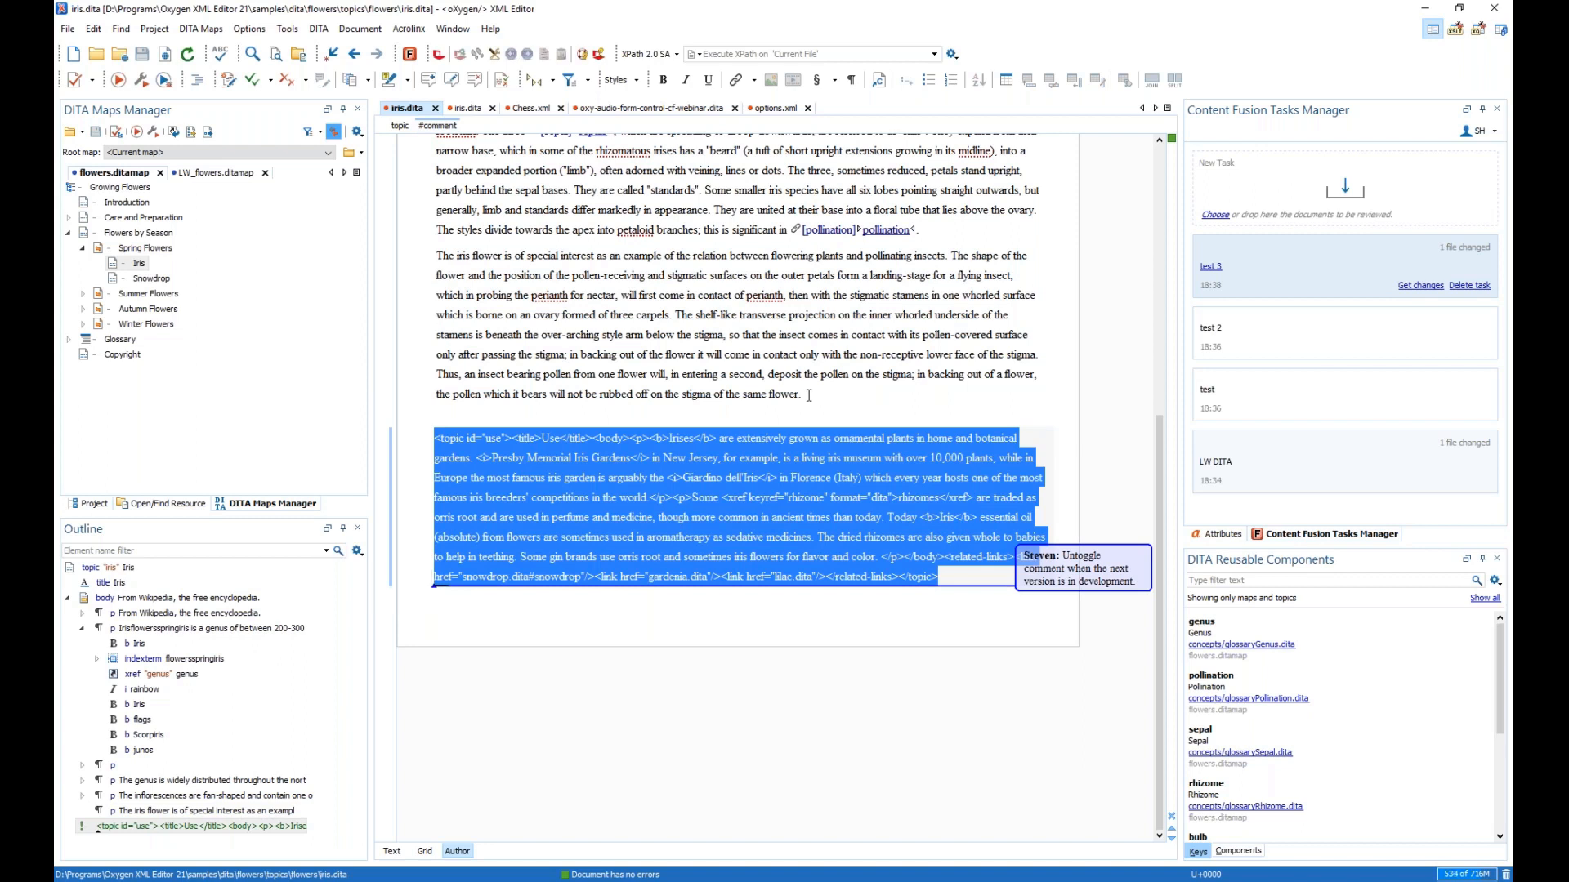
scroll(808, 396, up, 3)
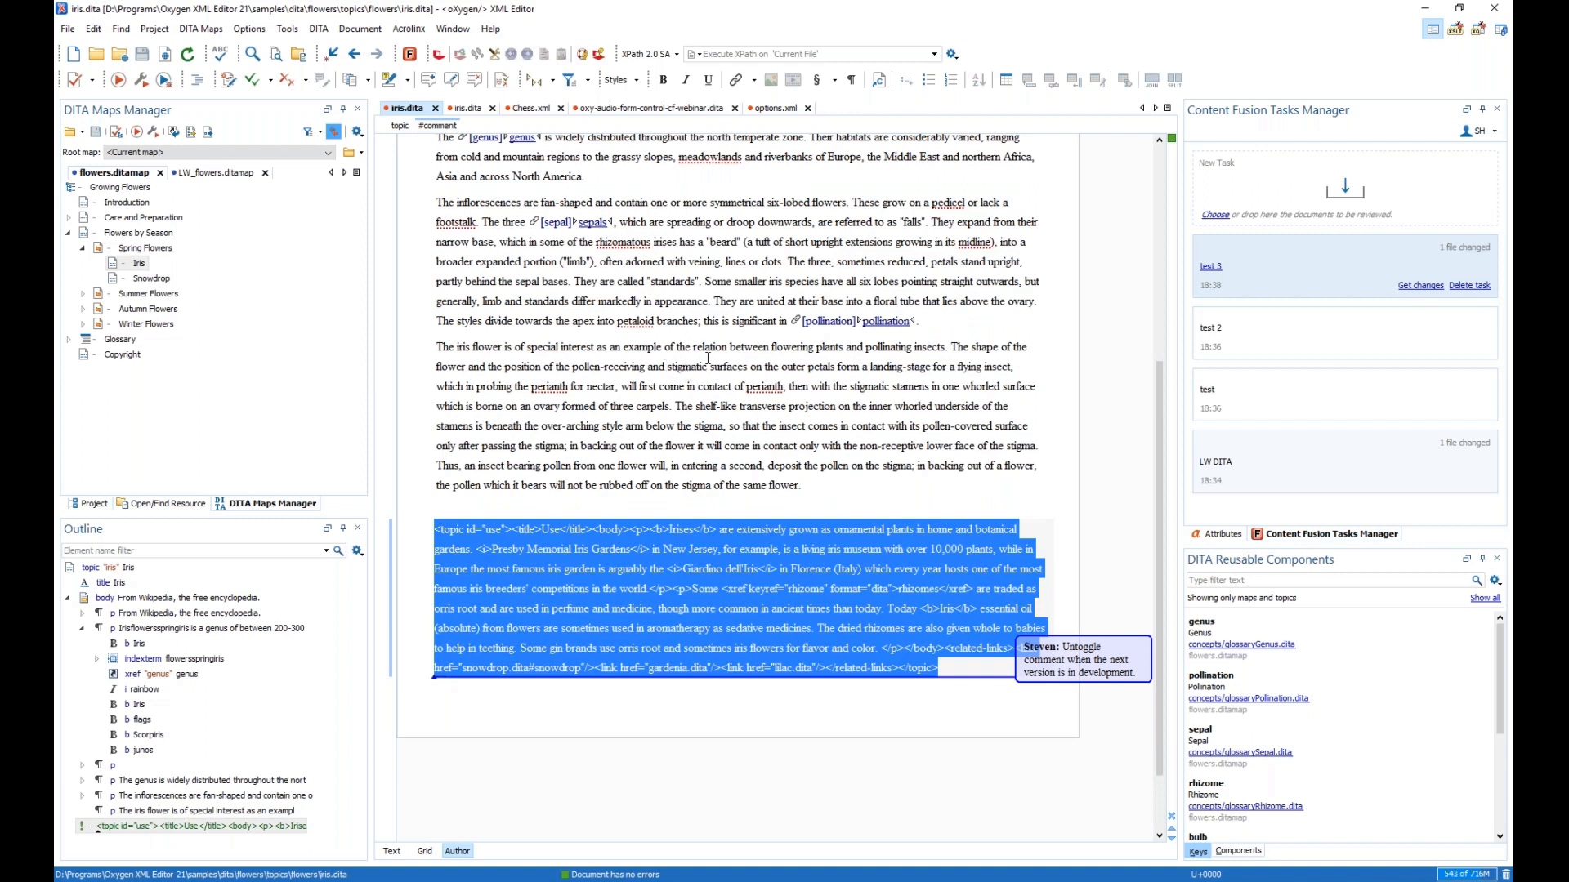
scroll(708, 357, up, 10)
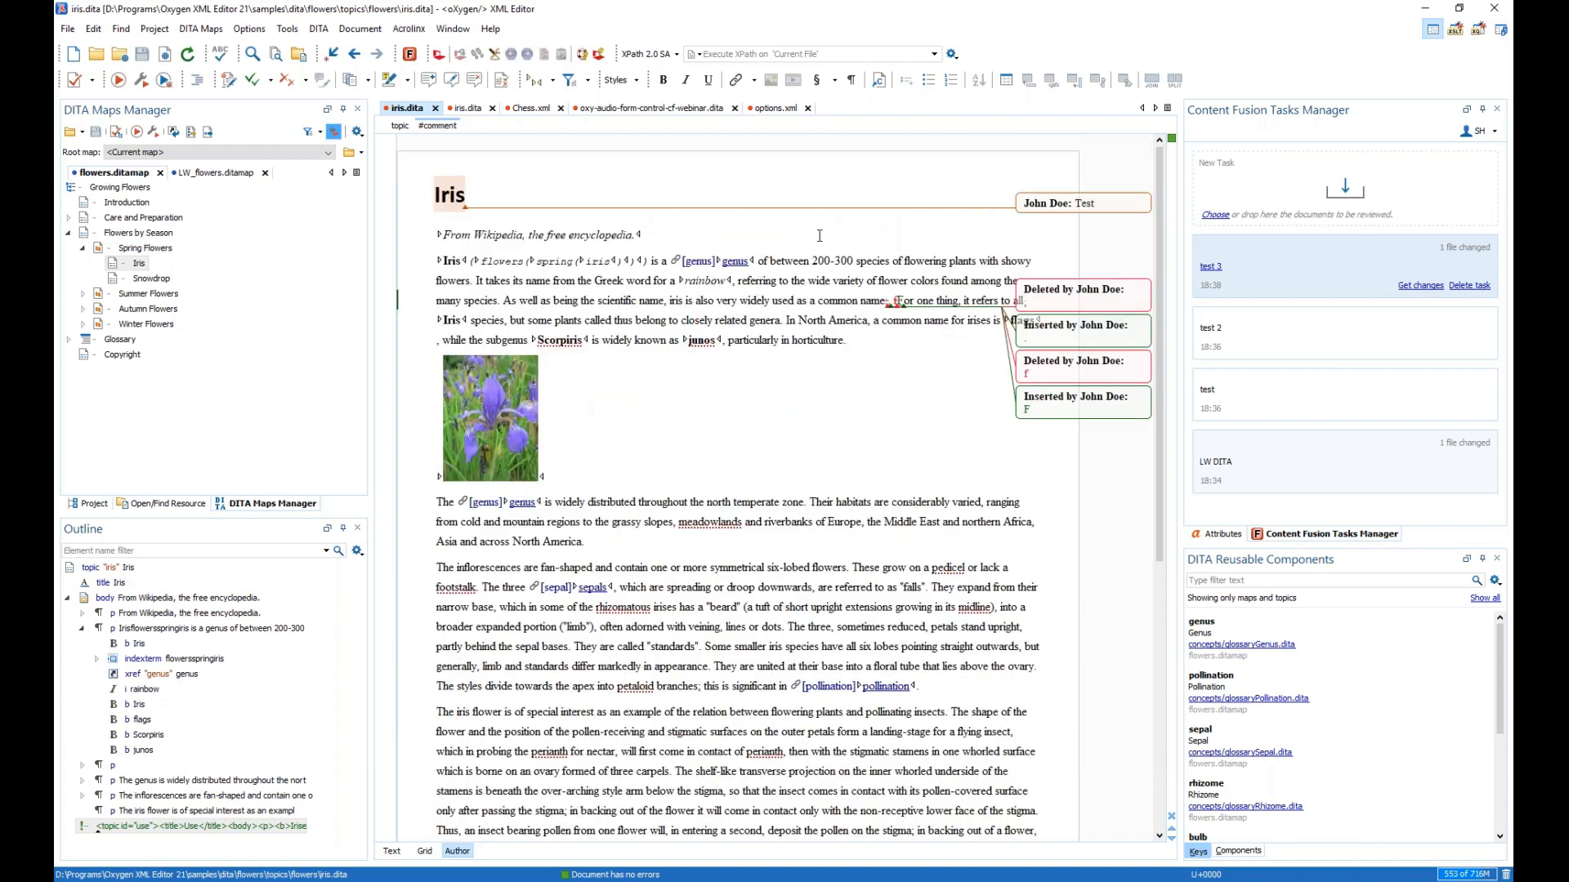
click(775, 110)
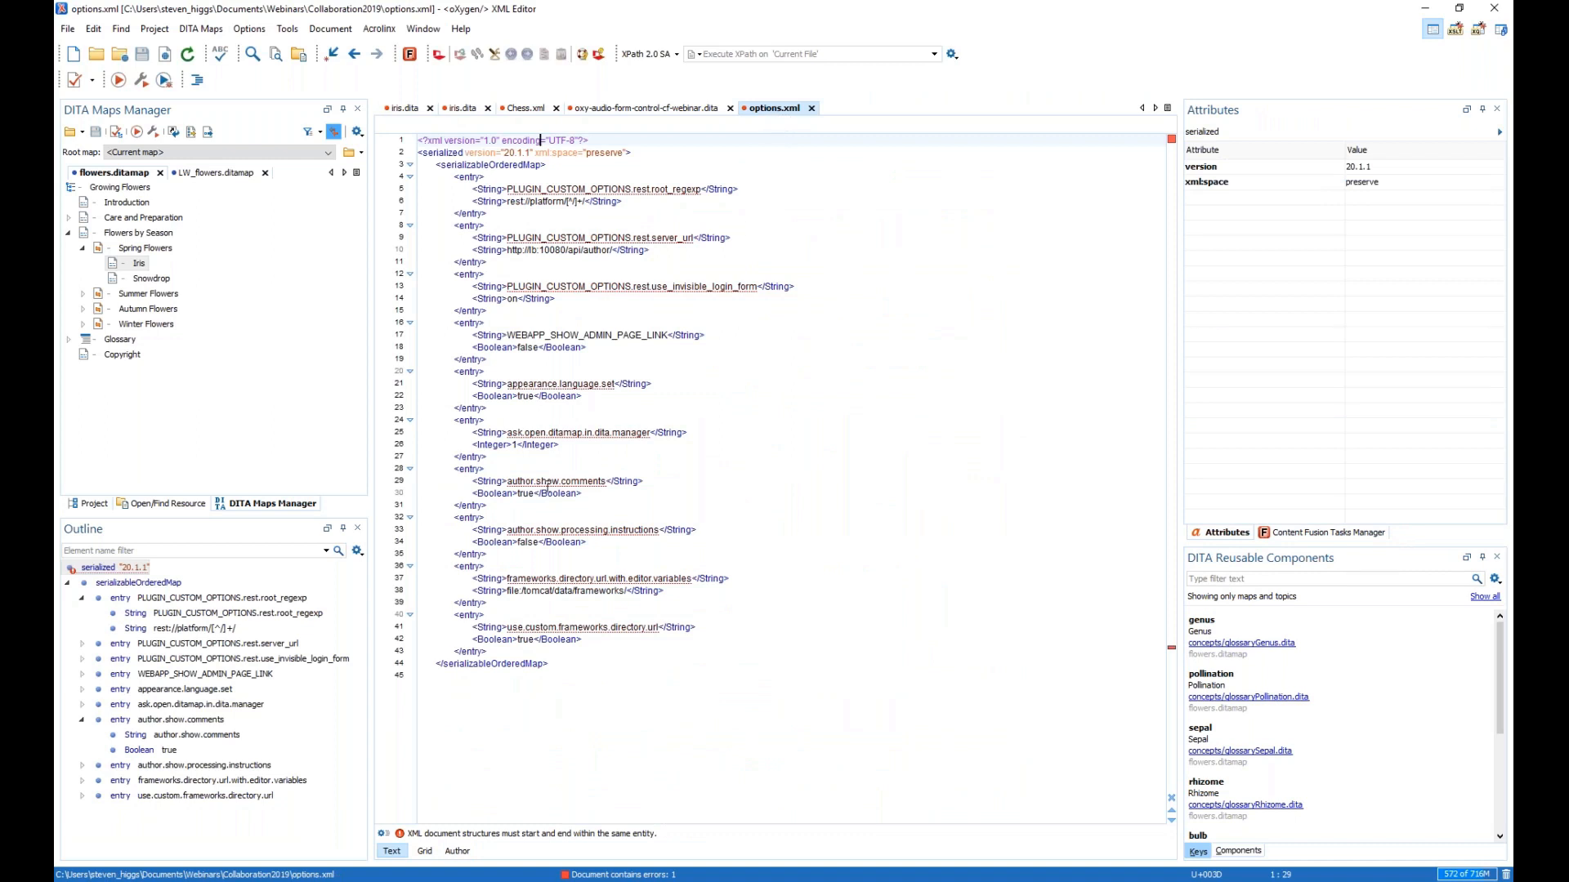
double_click(547, 480)
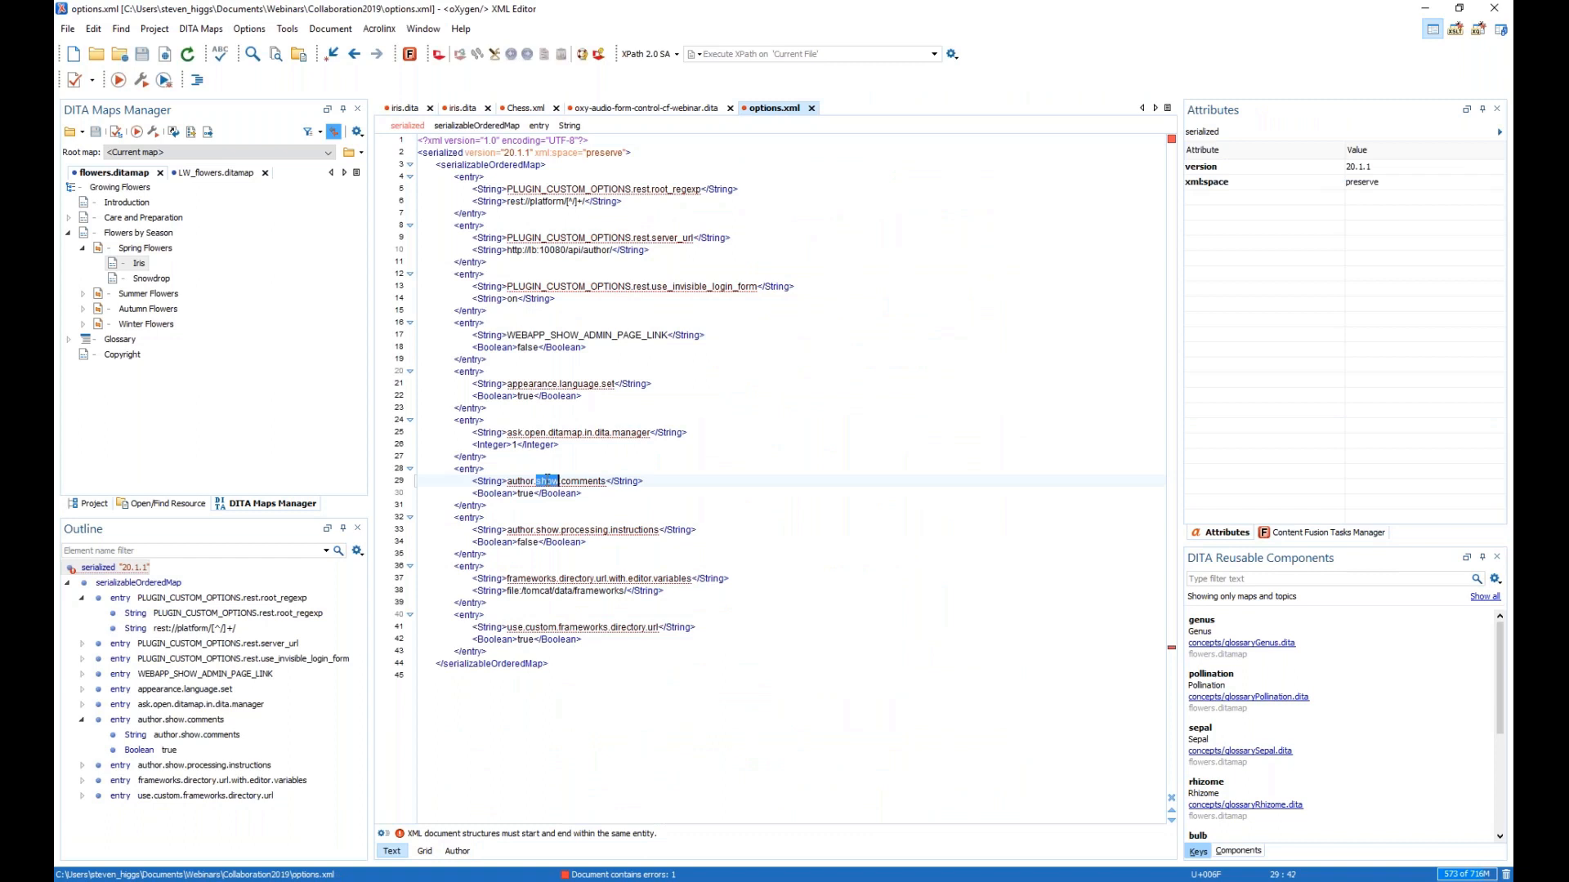
click(547, 481)
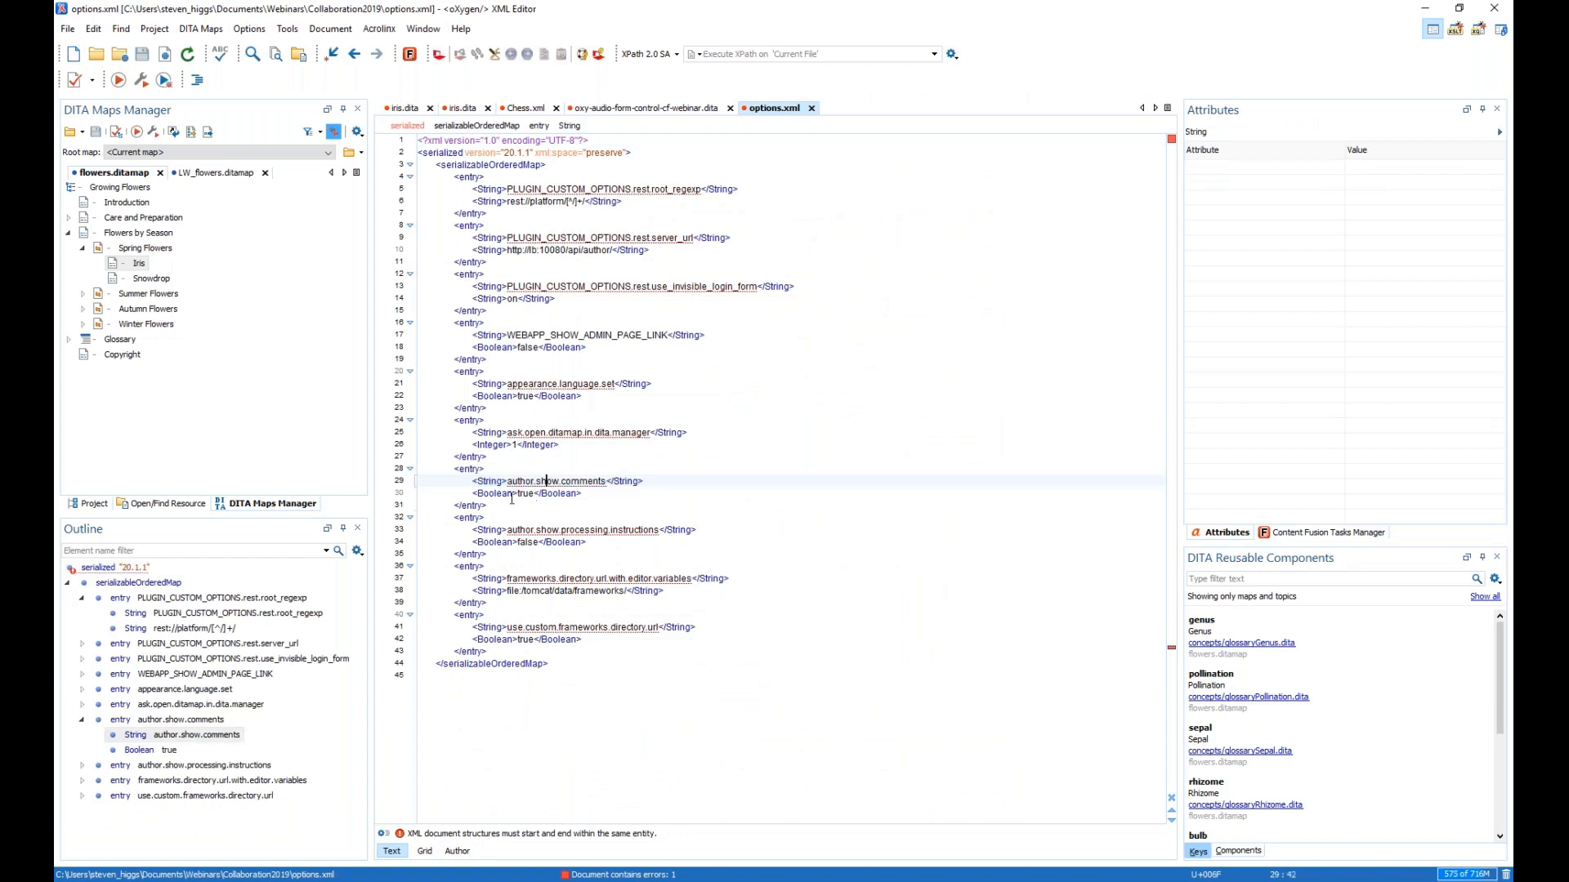
double_click(520, 493)
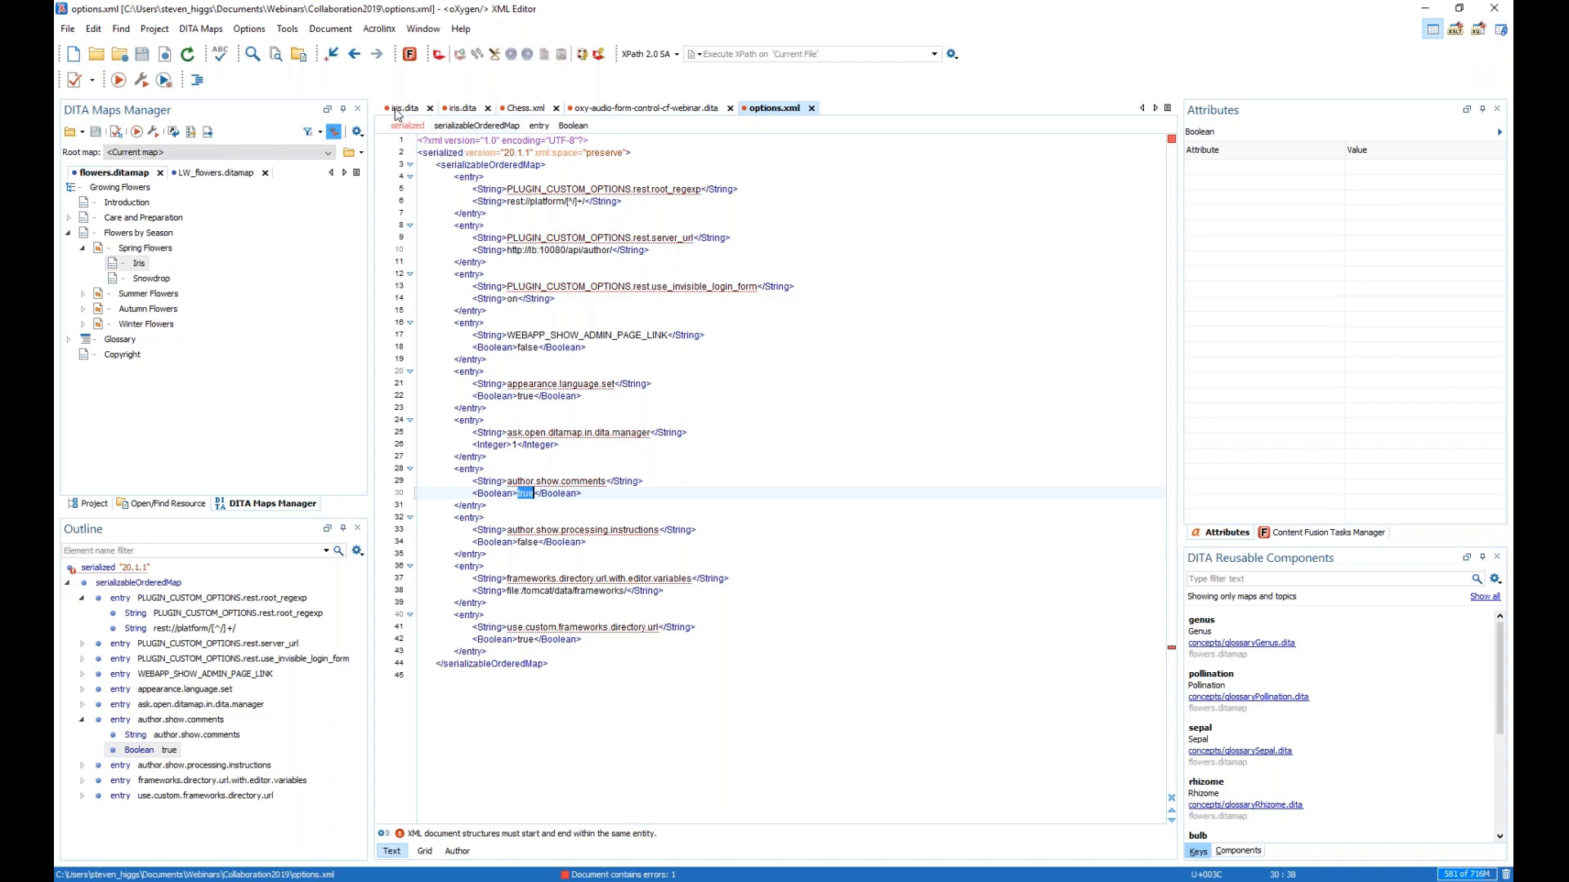
click(405, 108)
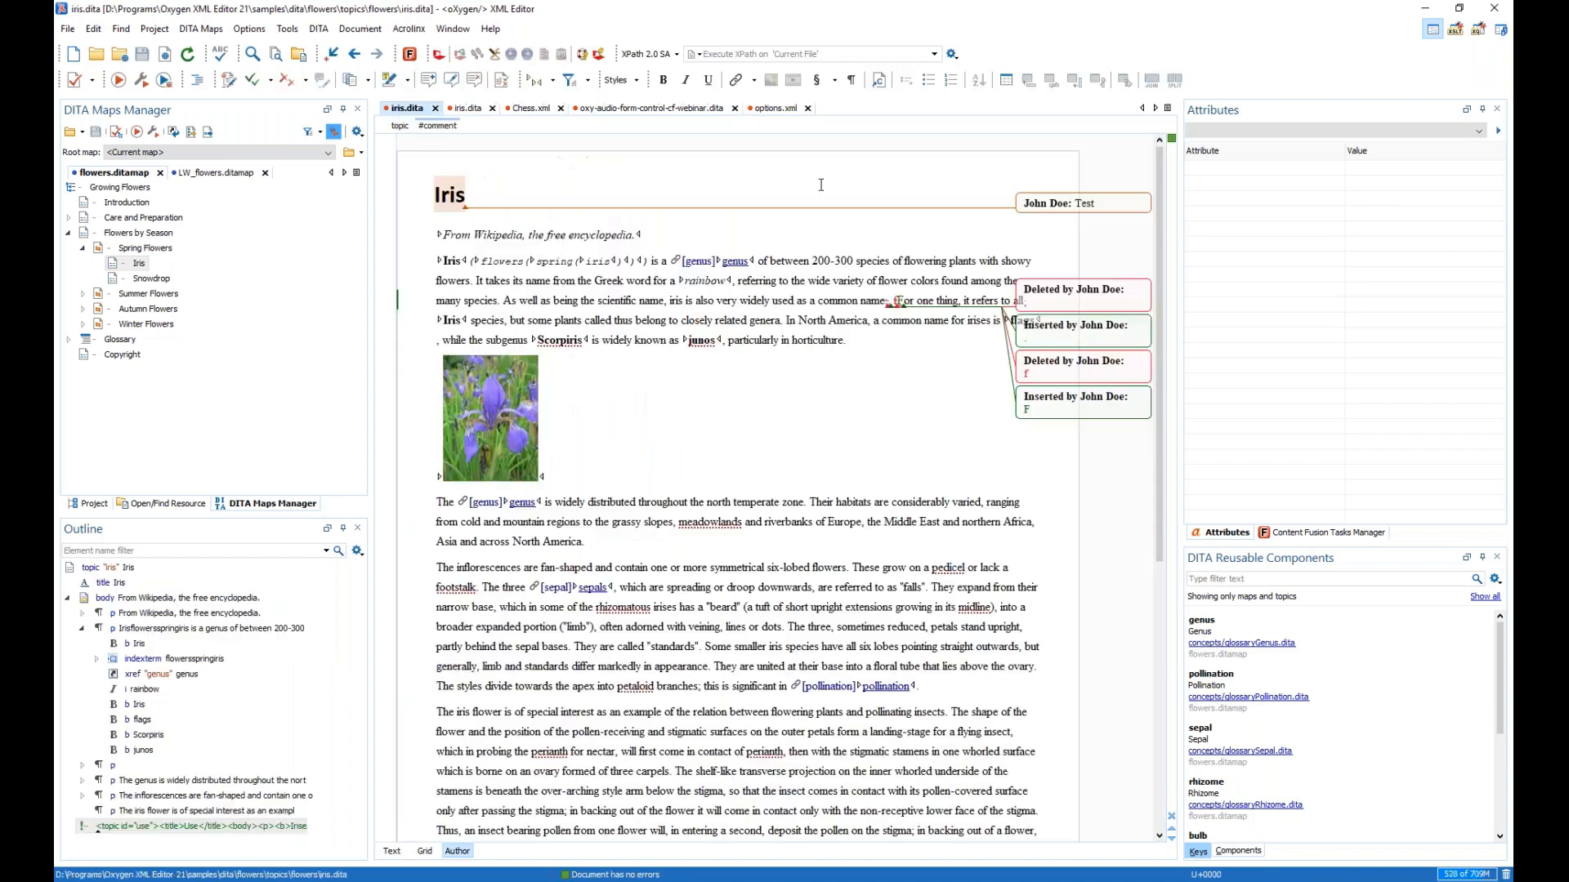
- Upload the Iris topic as a new review task with summary 'options' and open it in the browser
click(1290, 535)
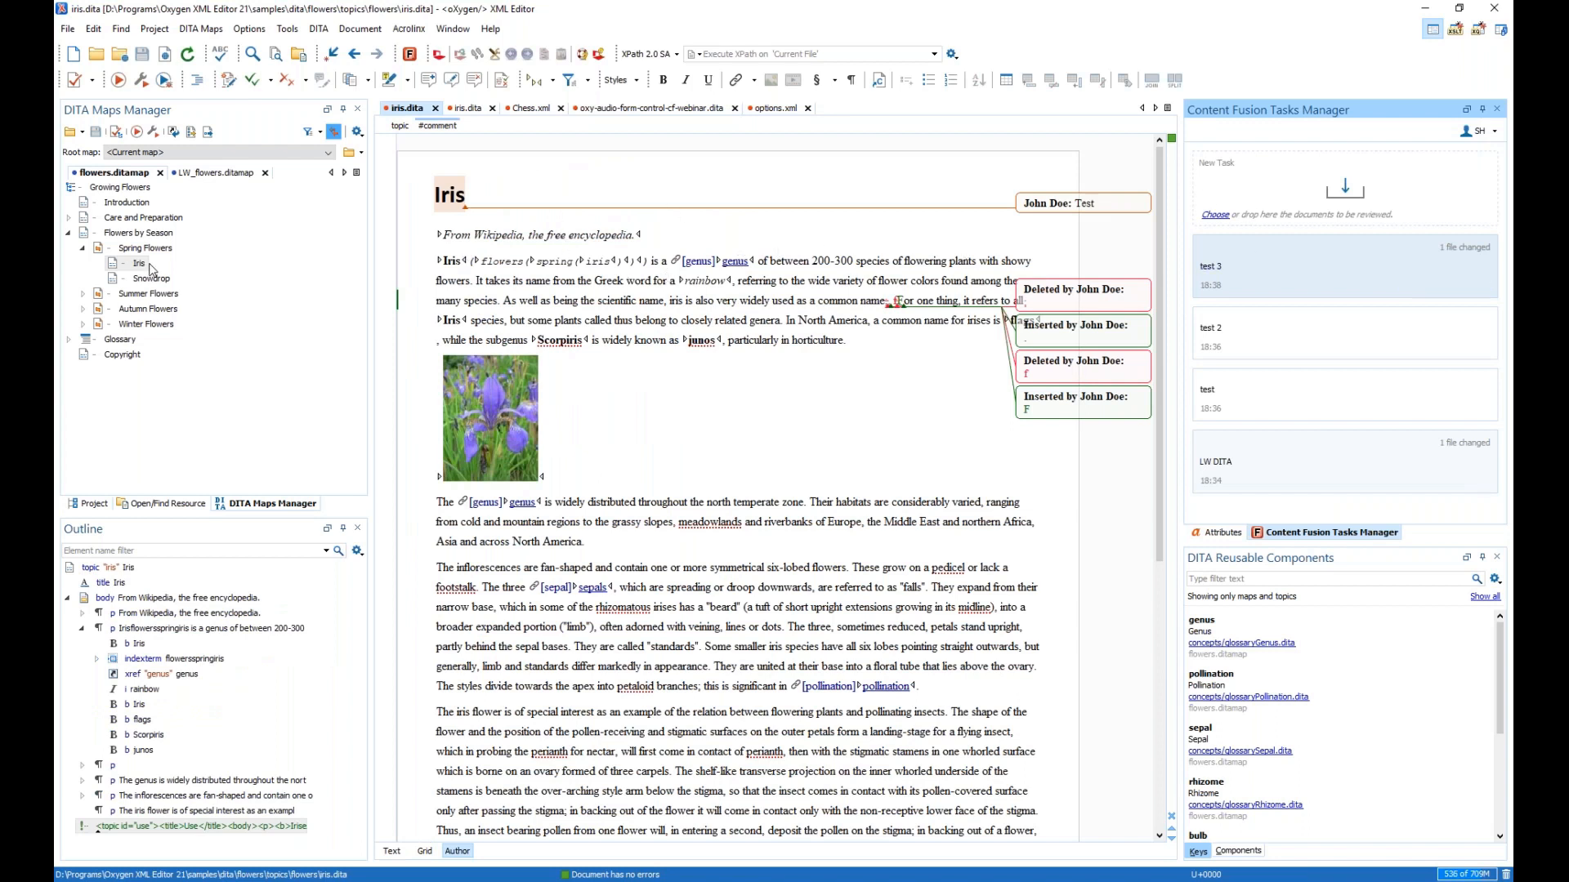
drag(141, 264, 1340, 192)
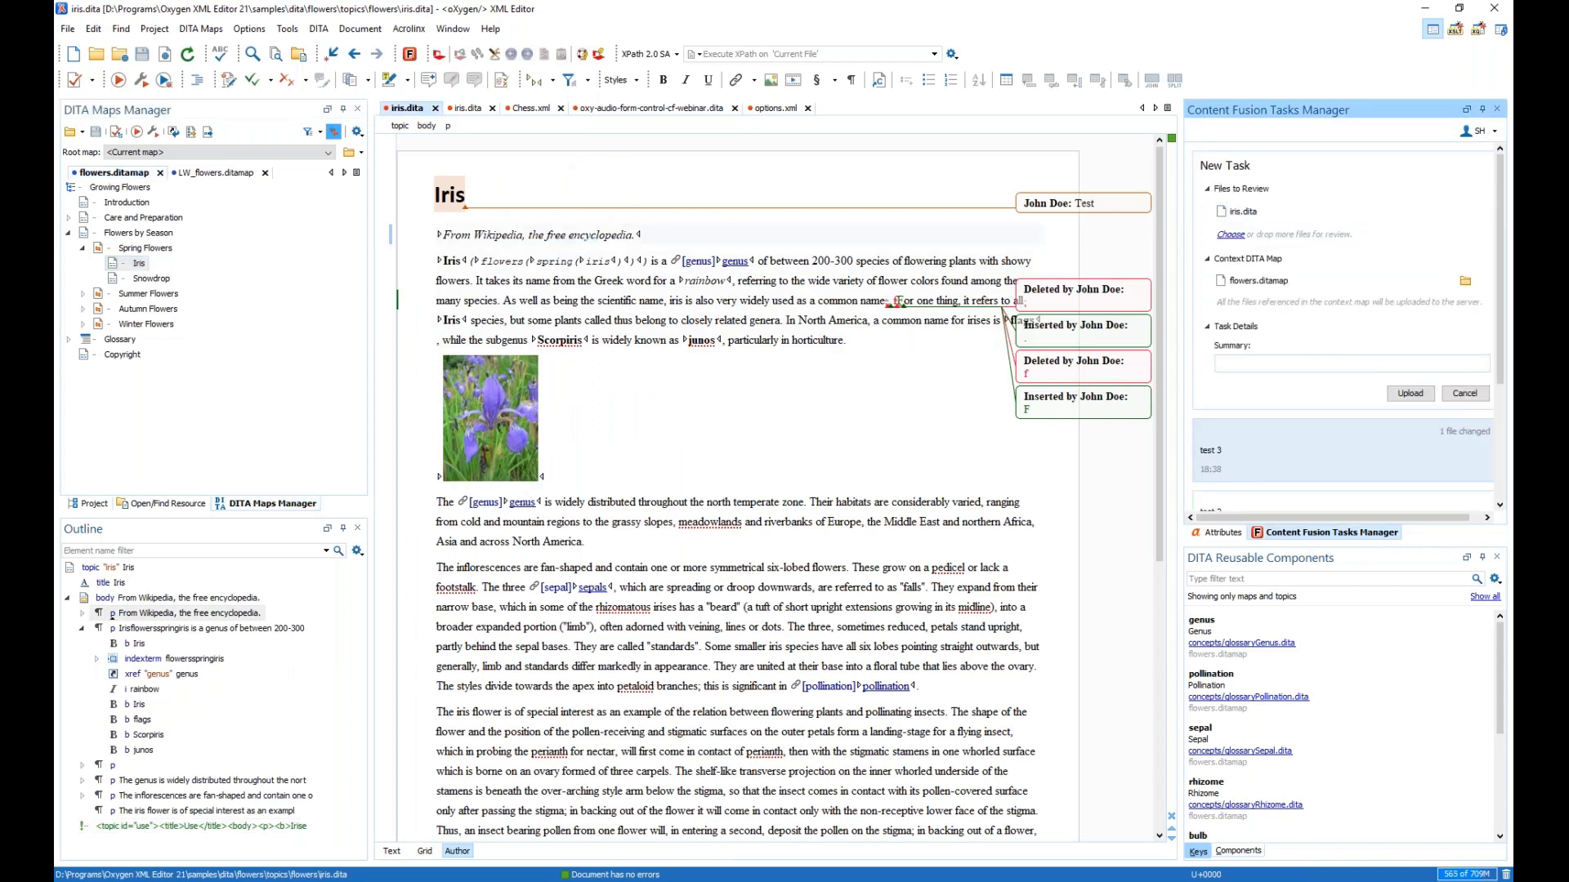
text(cooptions)
click(1410, 393)
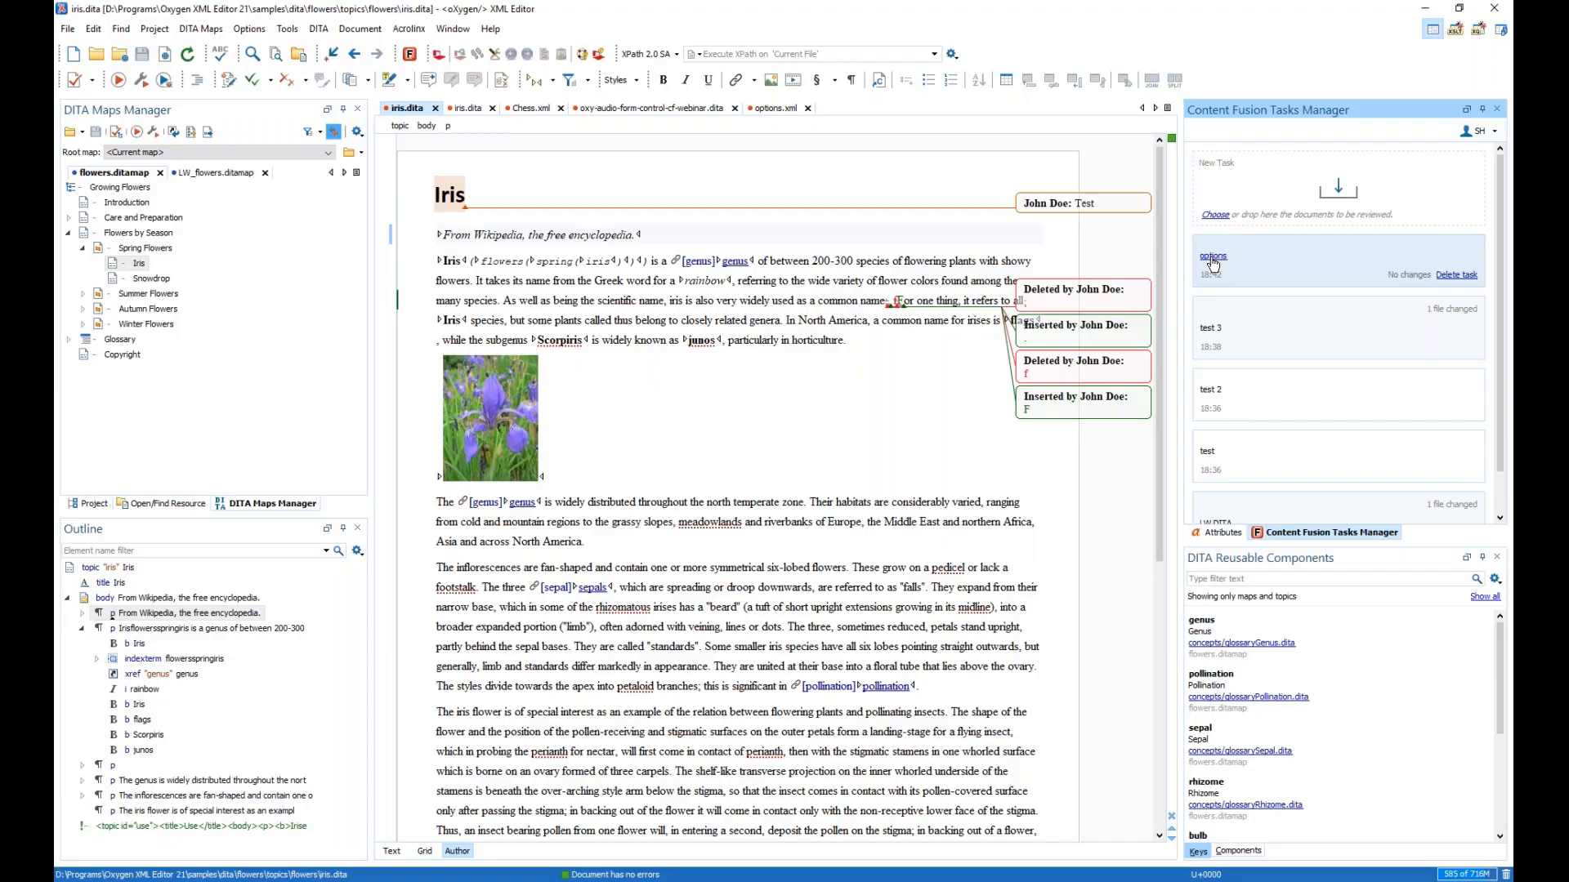
click(1212, 258)
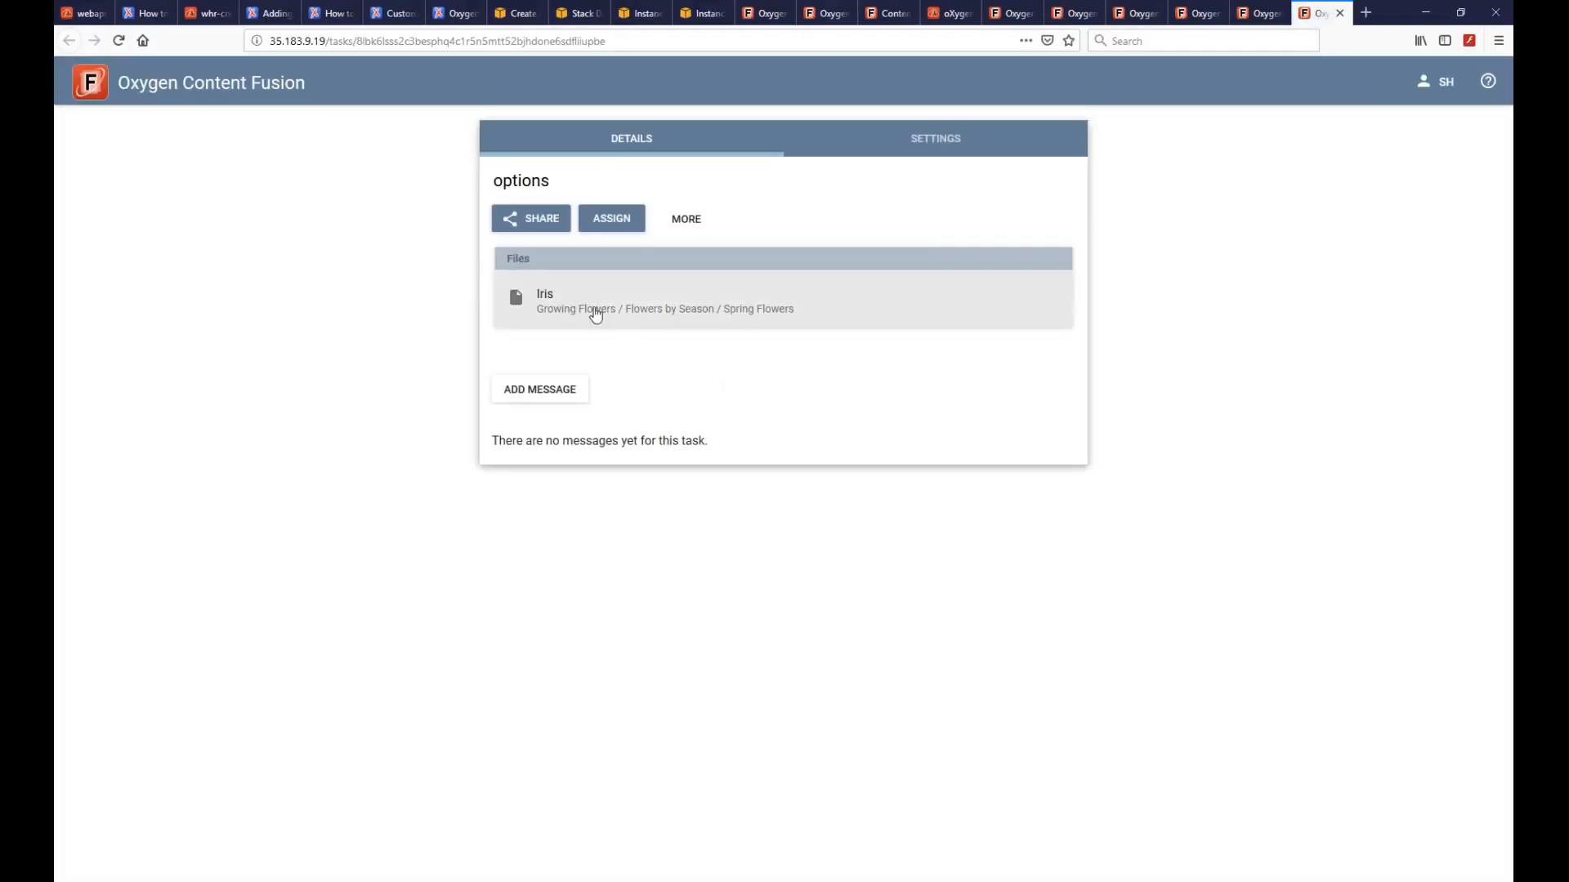
- Open Iris in the options task, then open Task 1's Iris for comparison
click(549, 303)
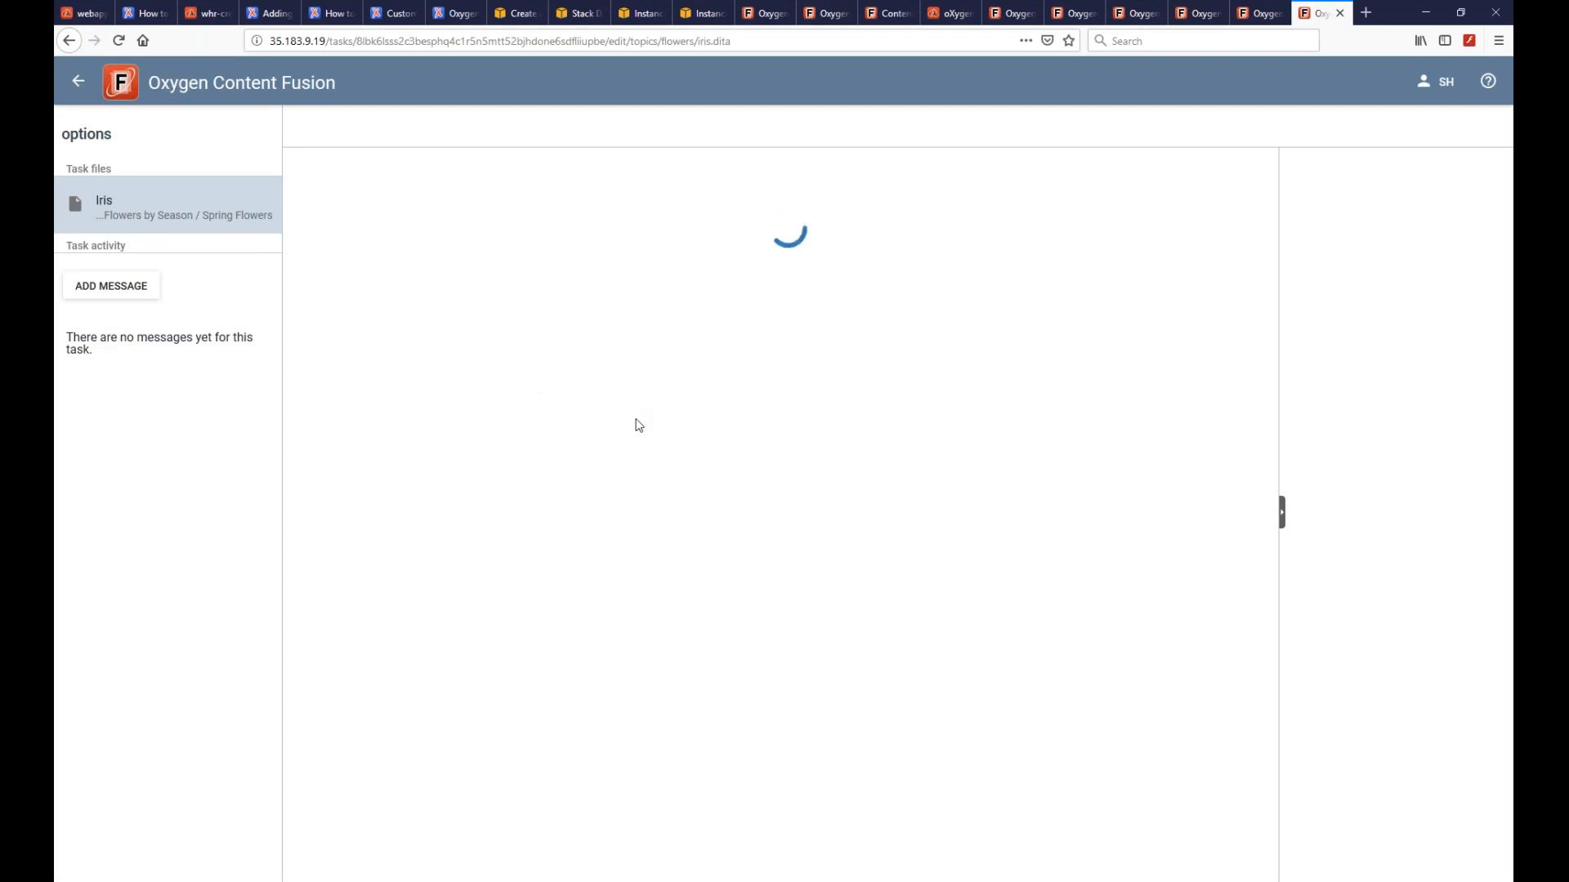
scroll(670, 610, down, 8)
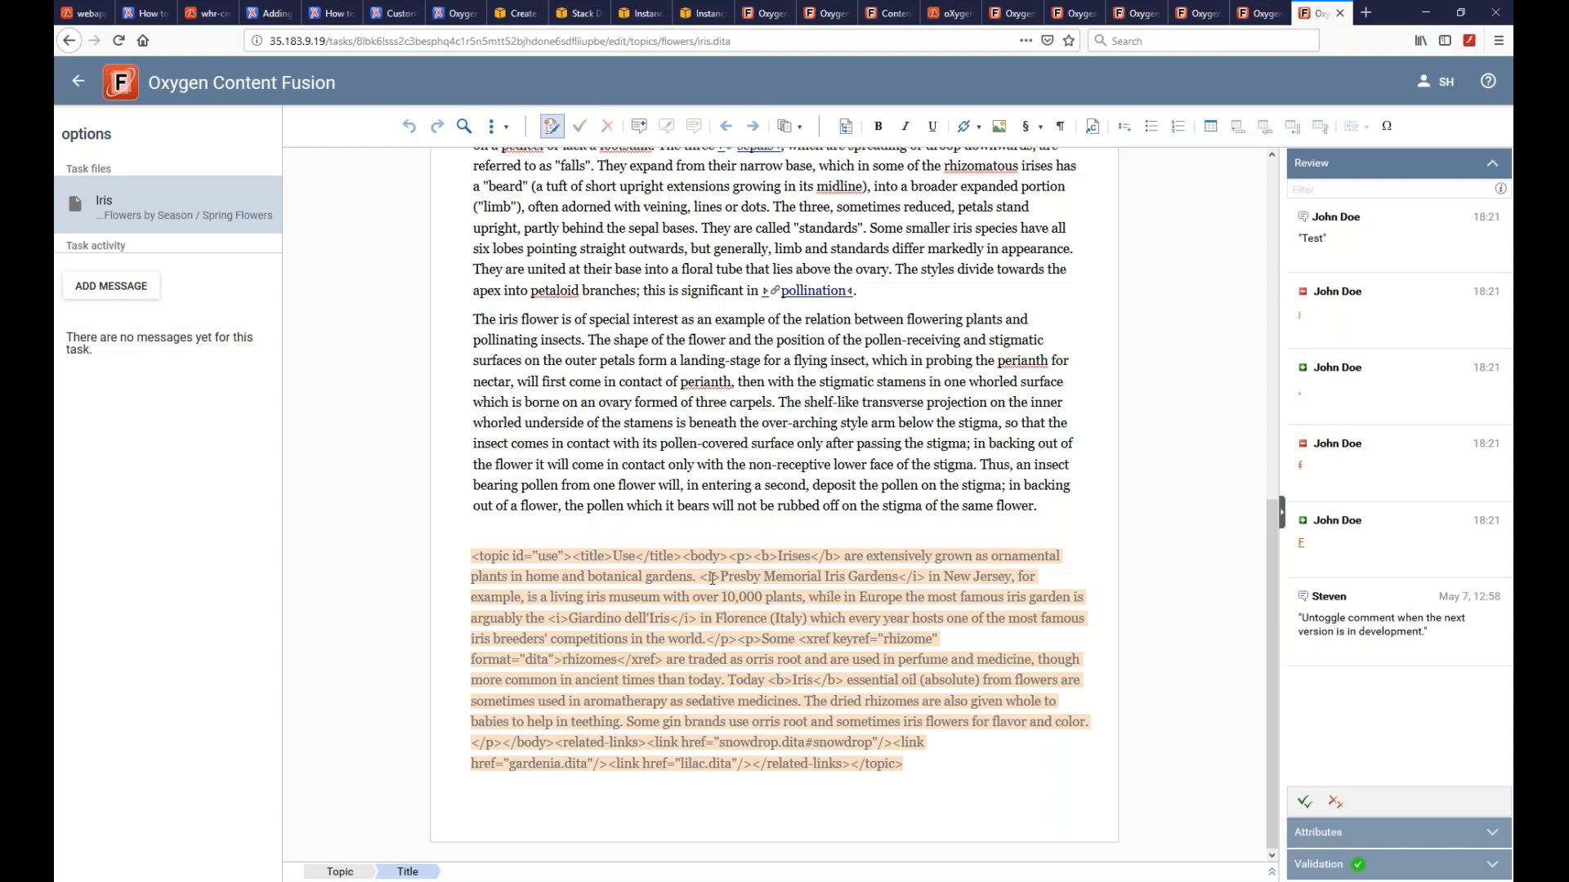
click(826, 13)
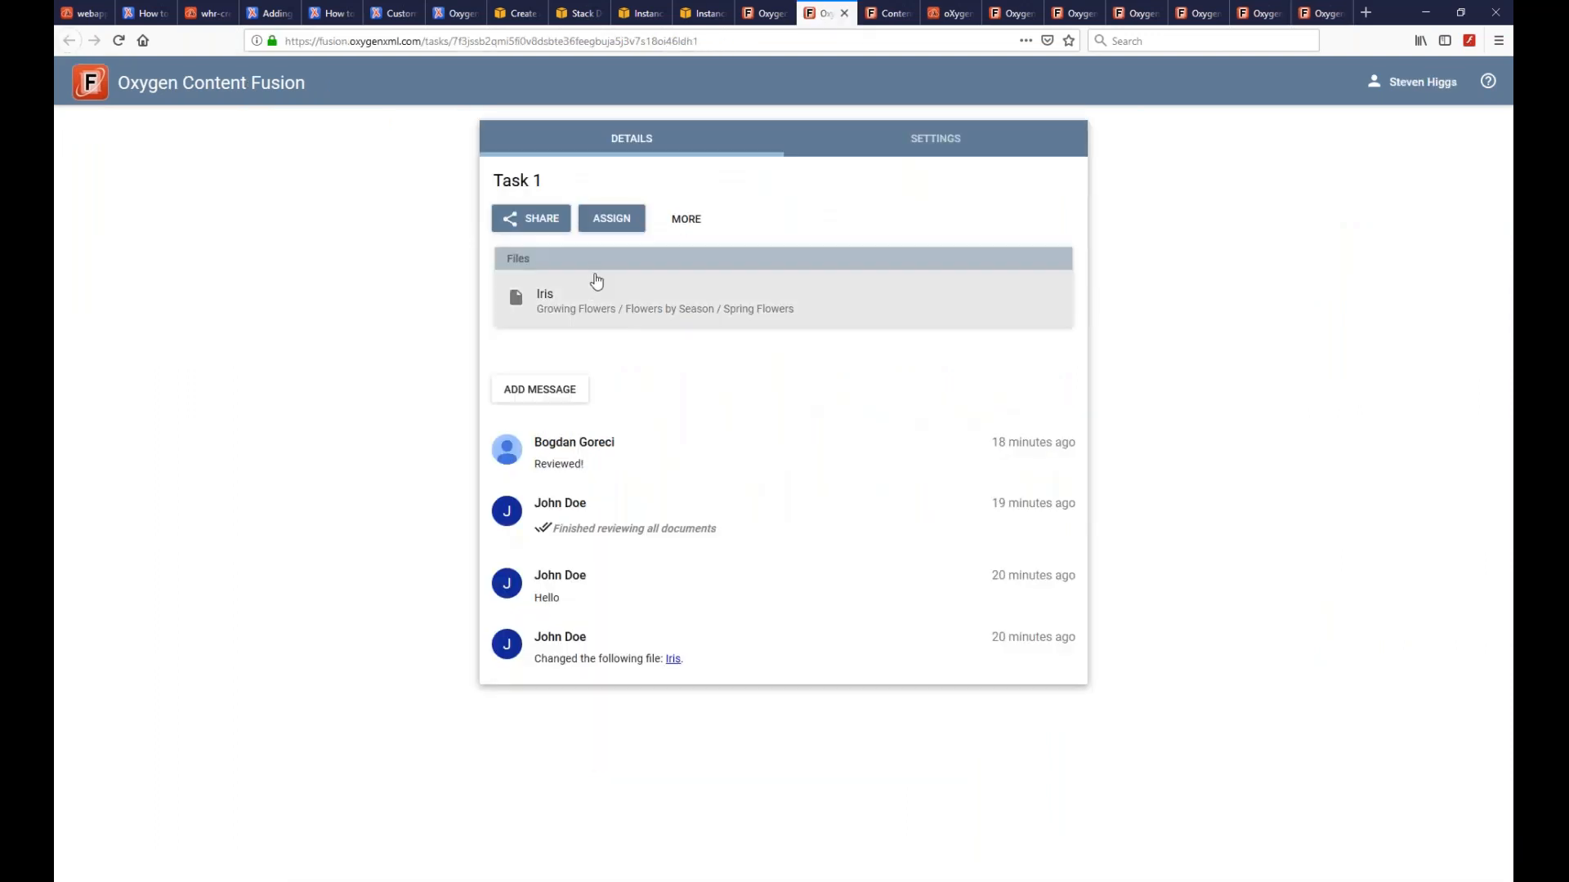
click(545, 299)
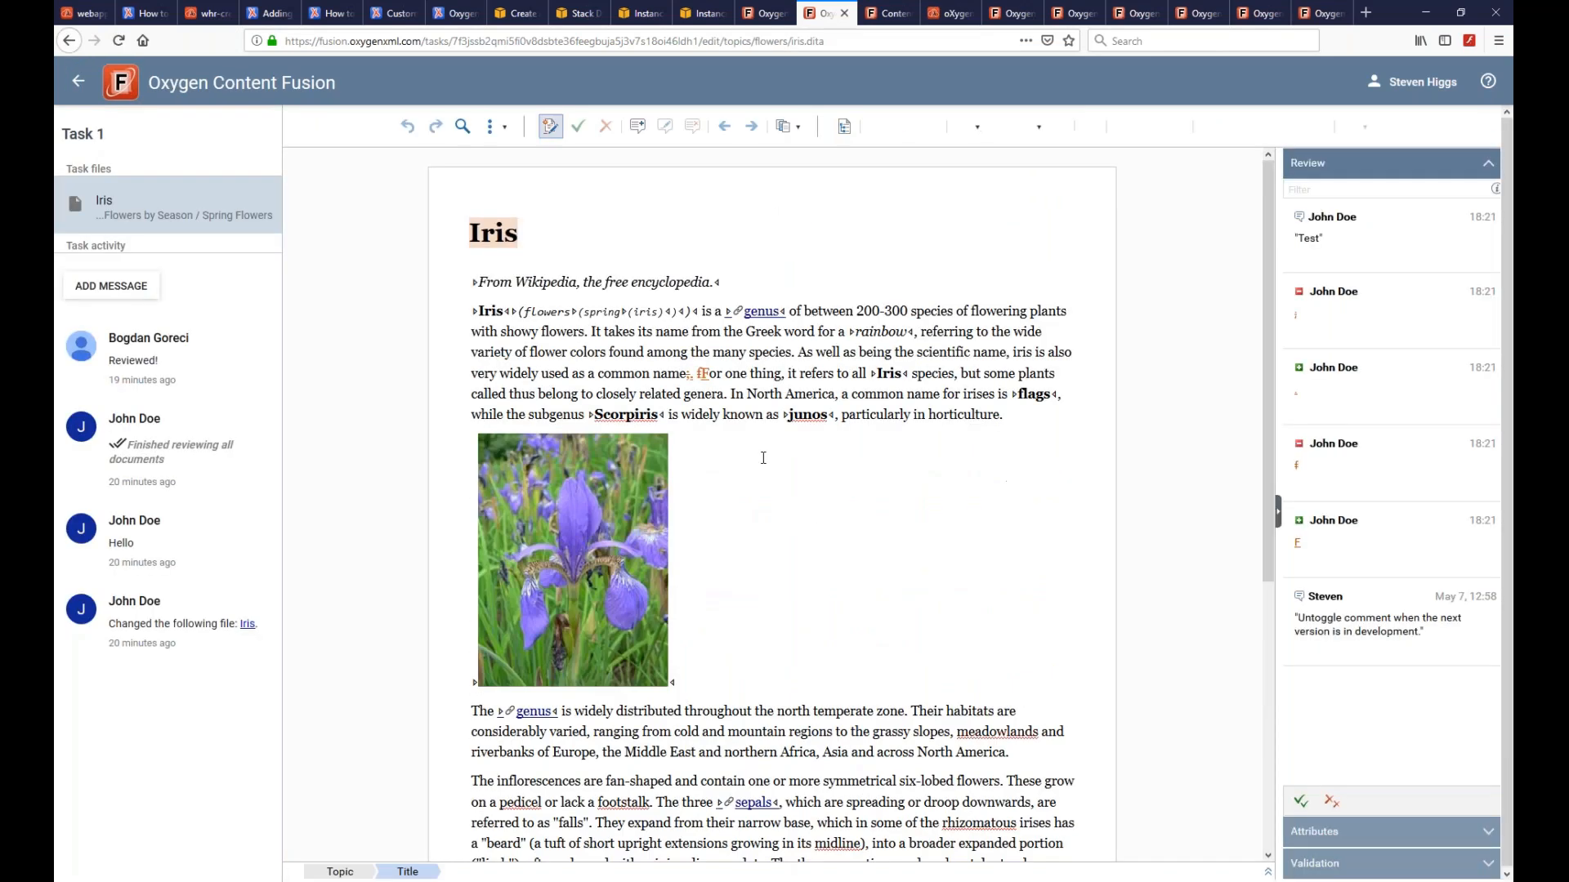
scroll(772, 451, down, 4)
scroll(654, 776, down, 2)
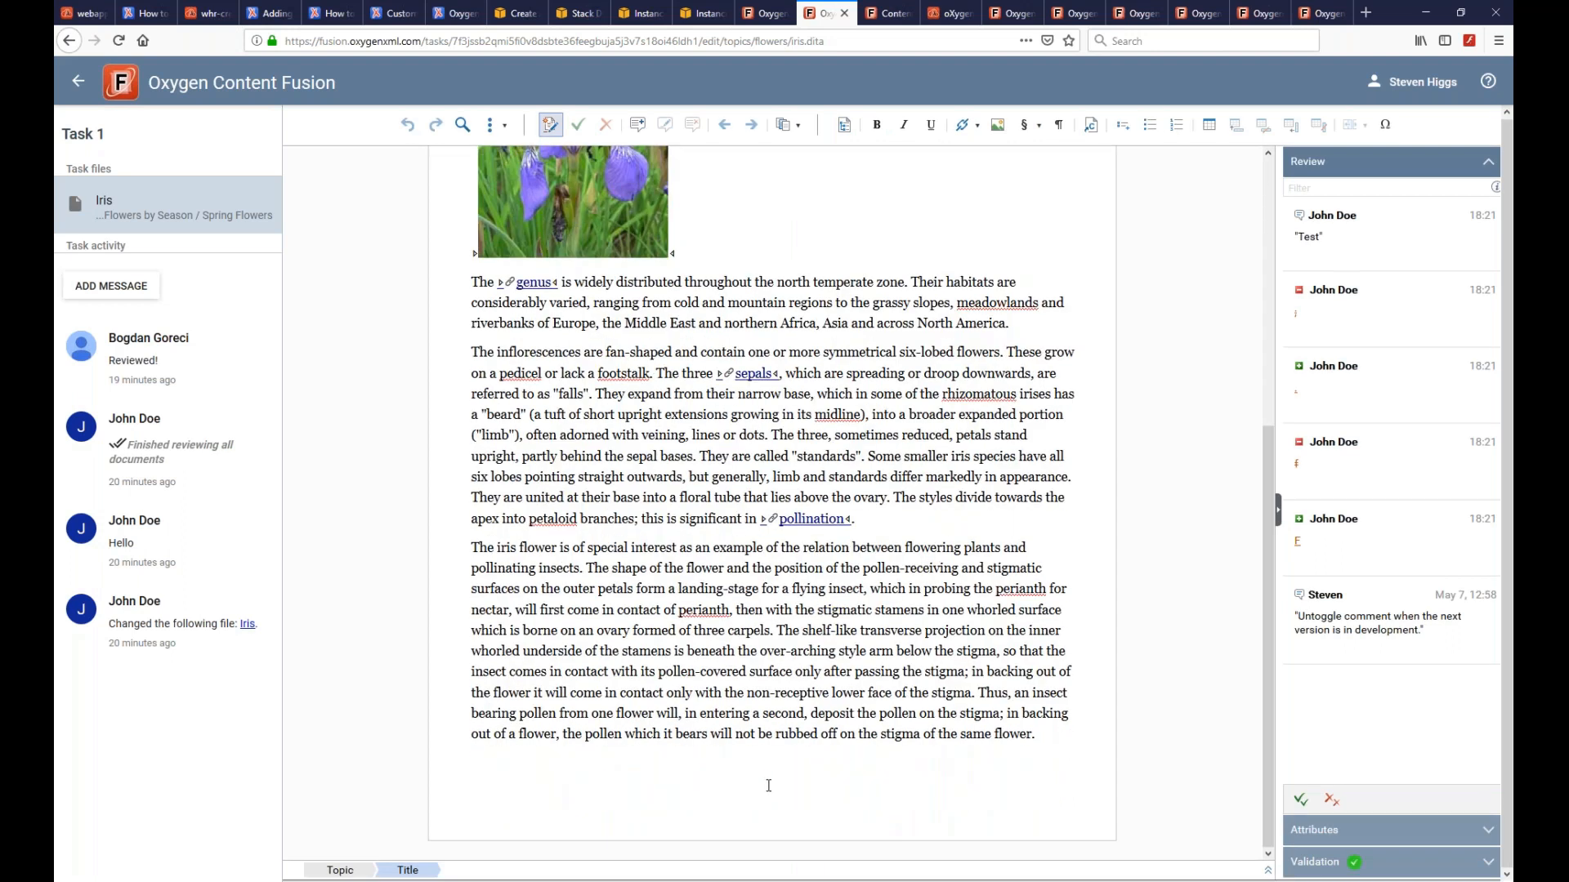
- Go back to the options task's Iris, showing the XML comment block, then bring up the presentation slides
click(1322, 16)
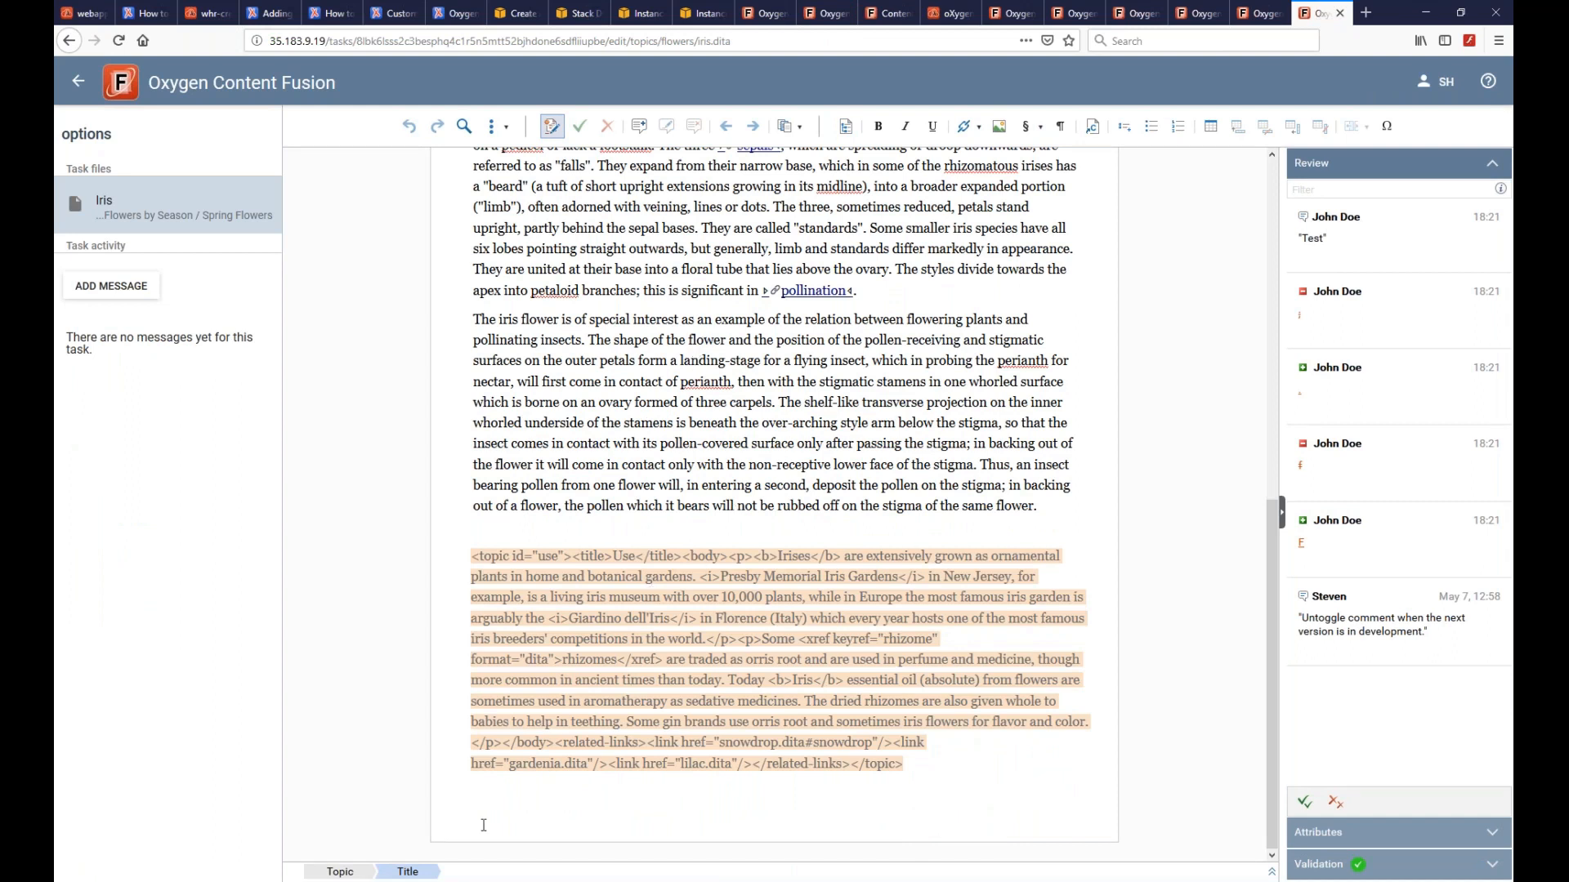
mouse_move(407, 881)
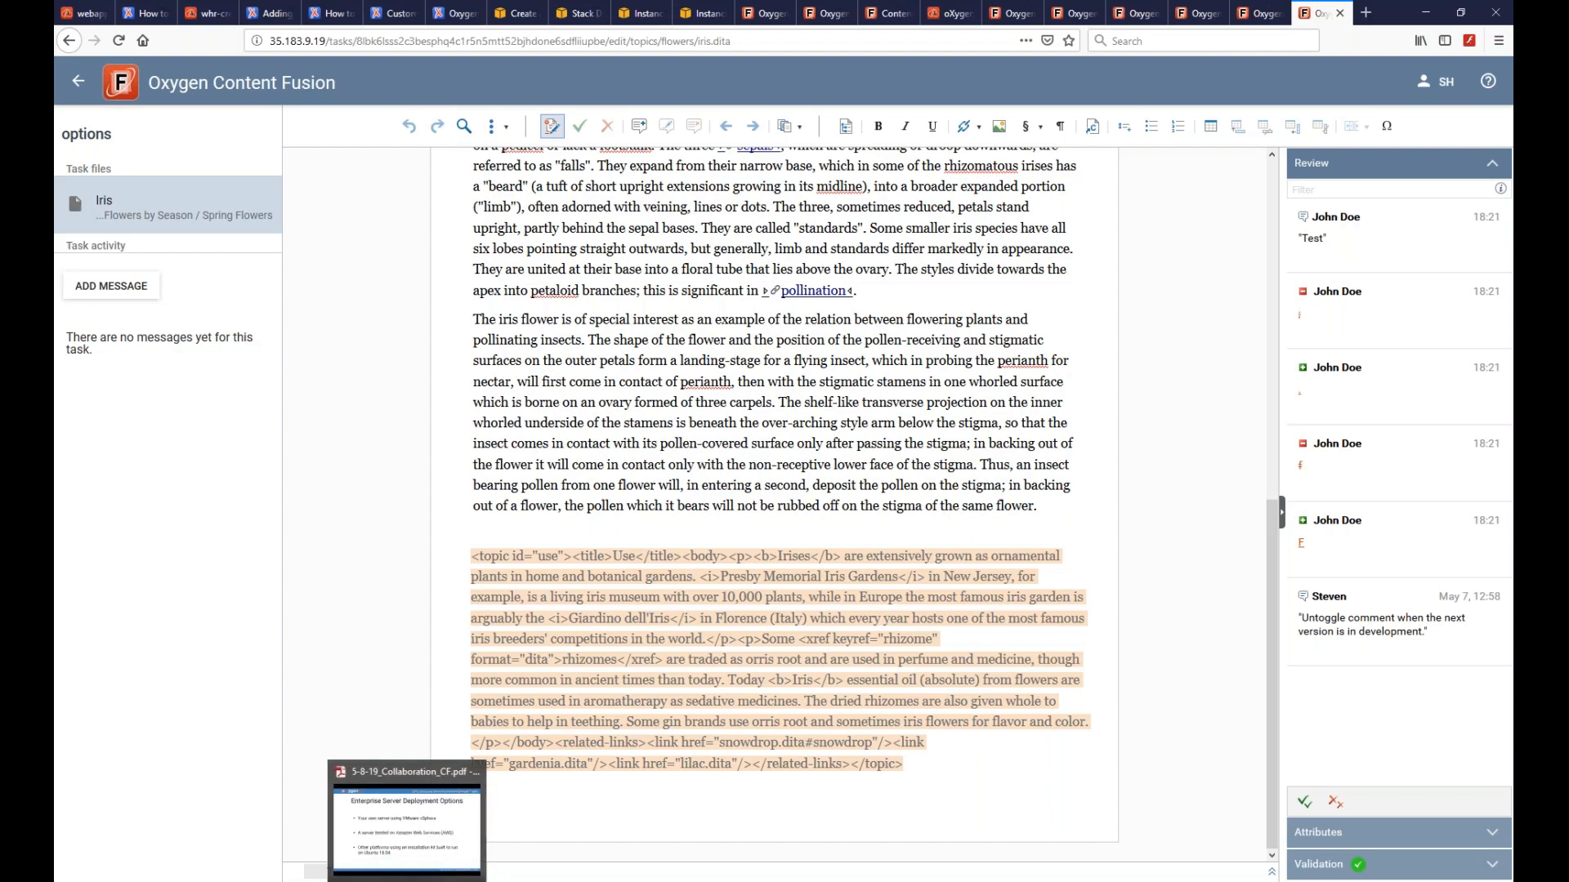
click(407, 881)
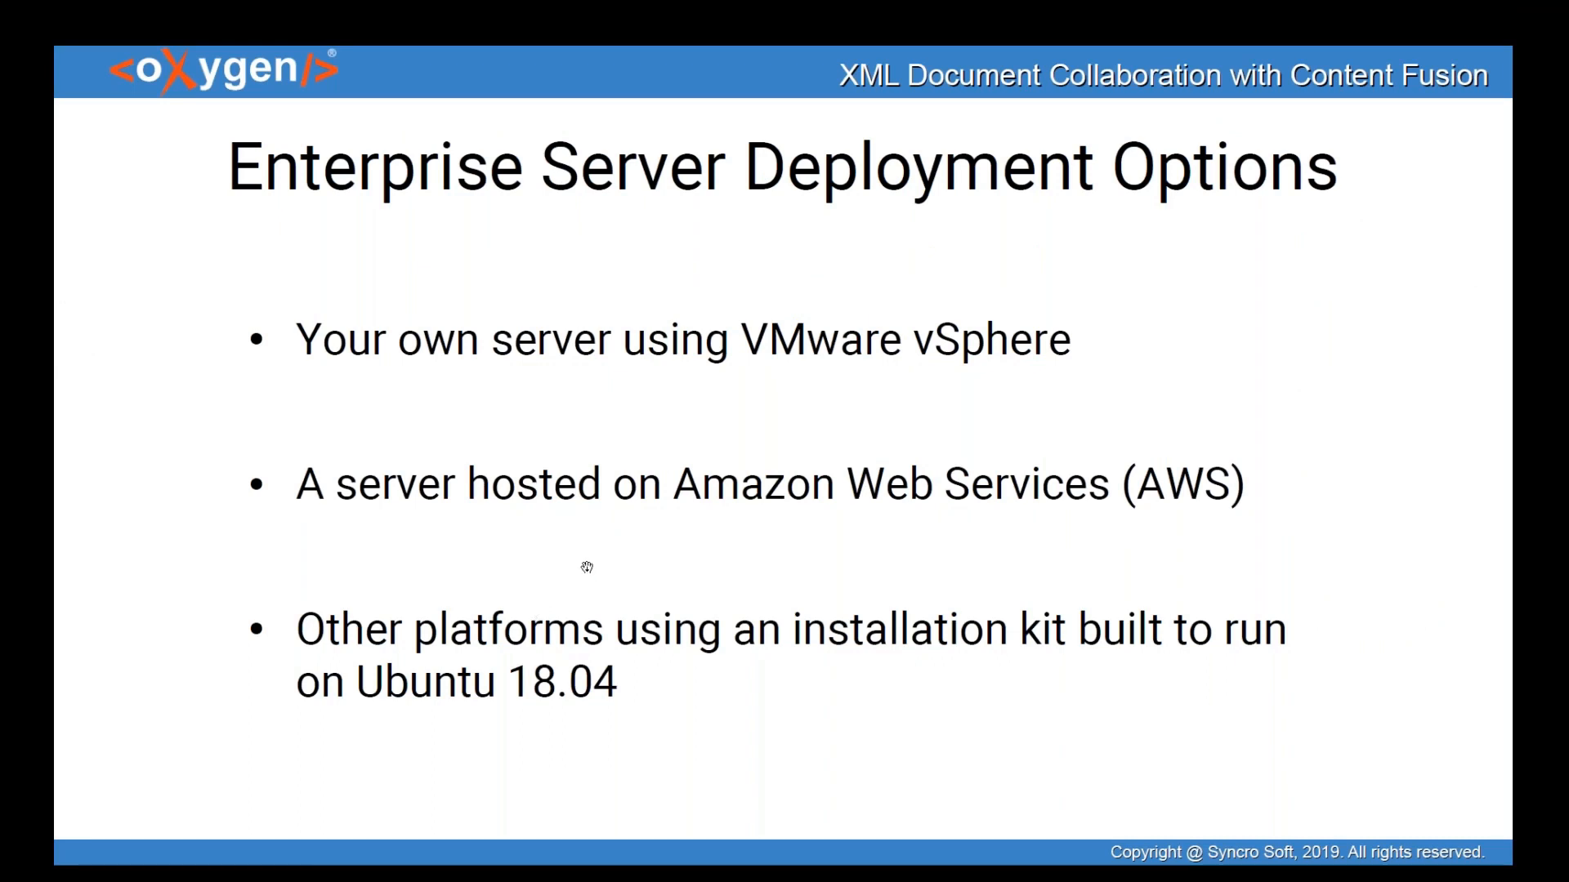
- Advance the presentation to the Future Plans for Content Fusion slide
click(776, 483)
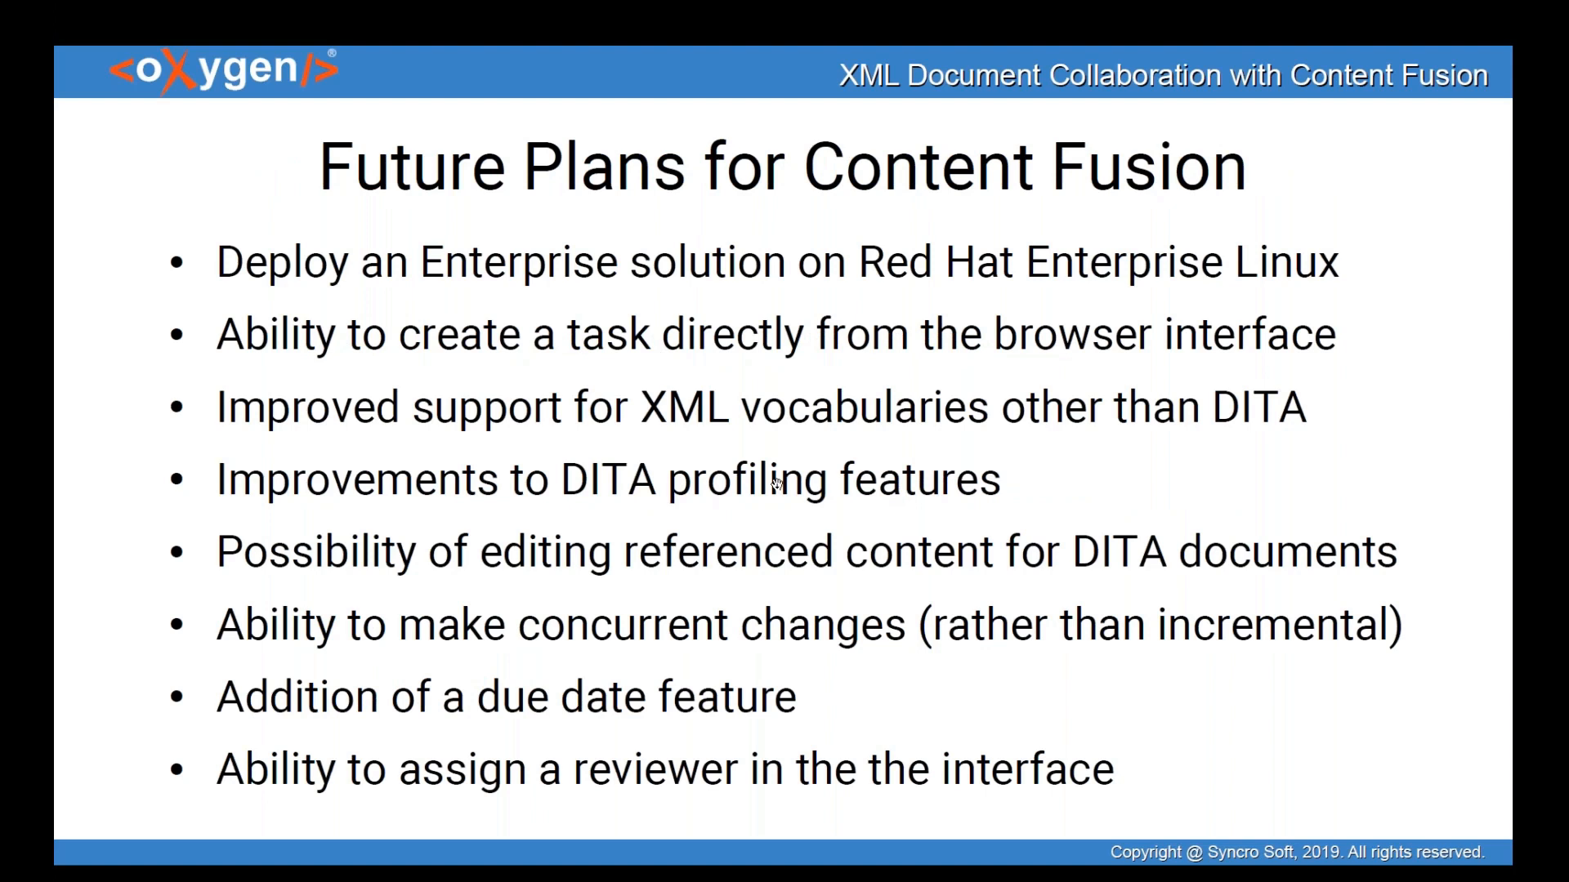
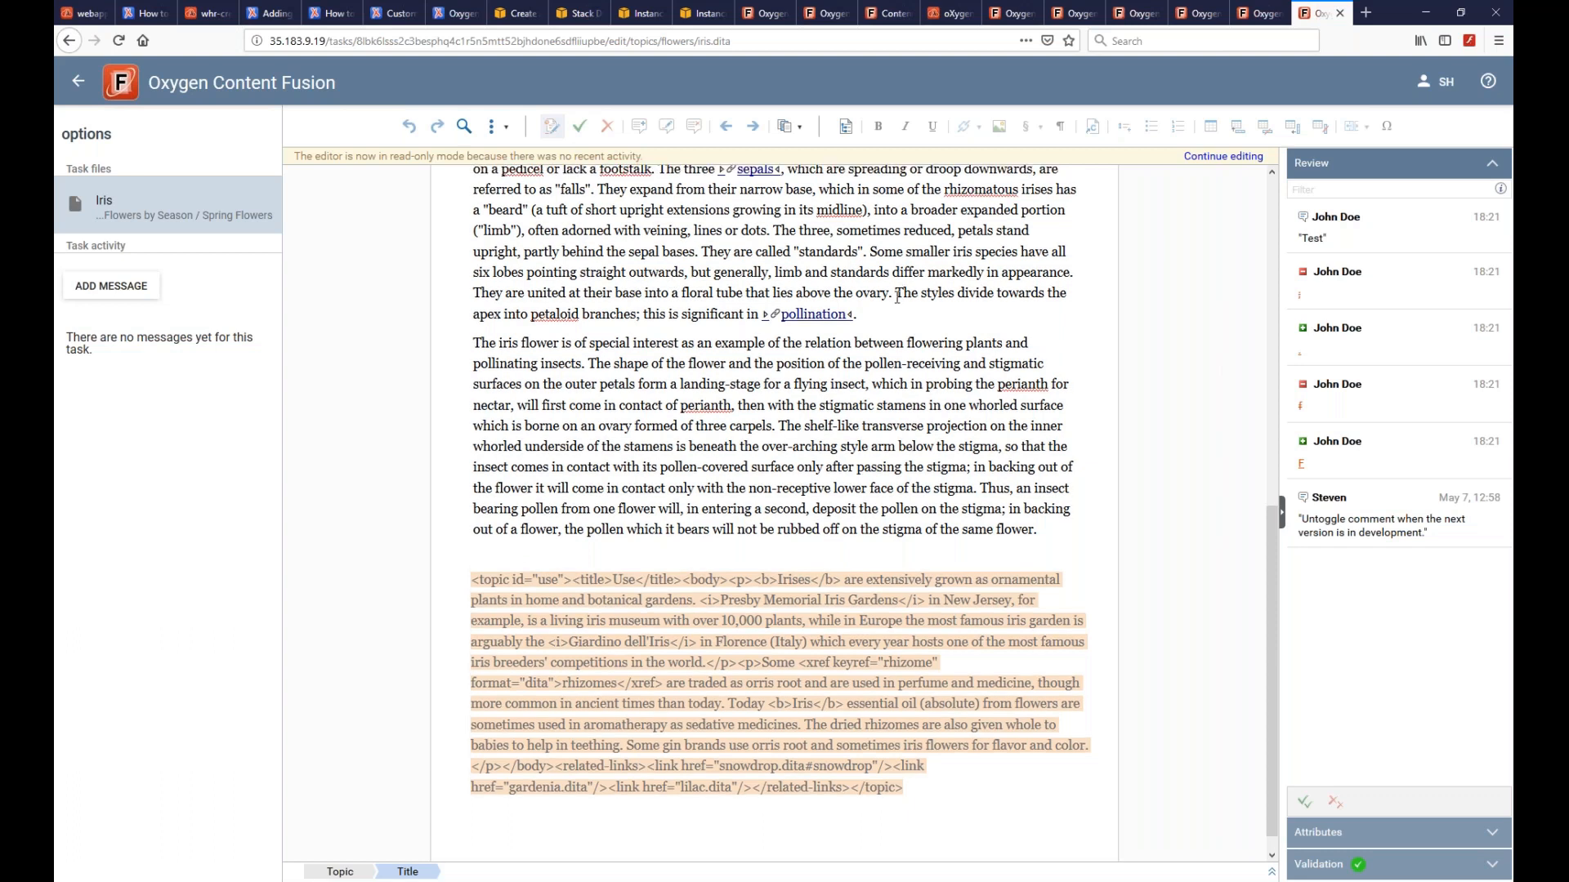
- Look through the other Content Fusion tabs, ending on the Audio File Player task, then return to Oxygen's Iris topic
click(1135, 14)
click(1073, 14)
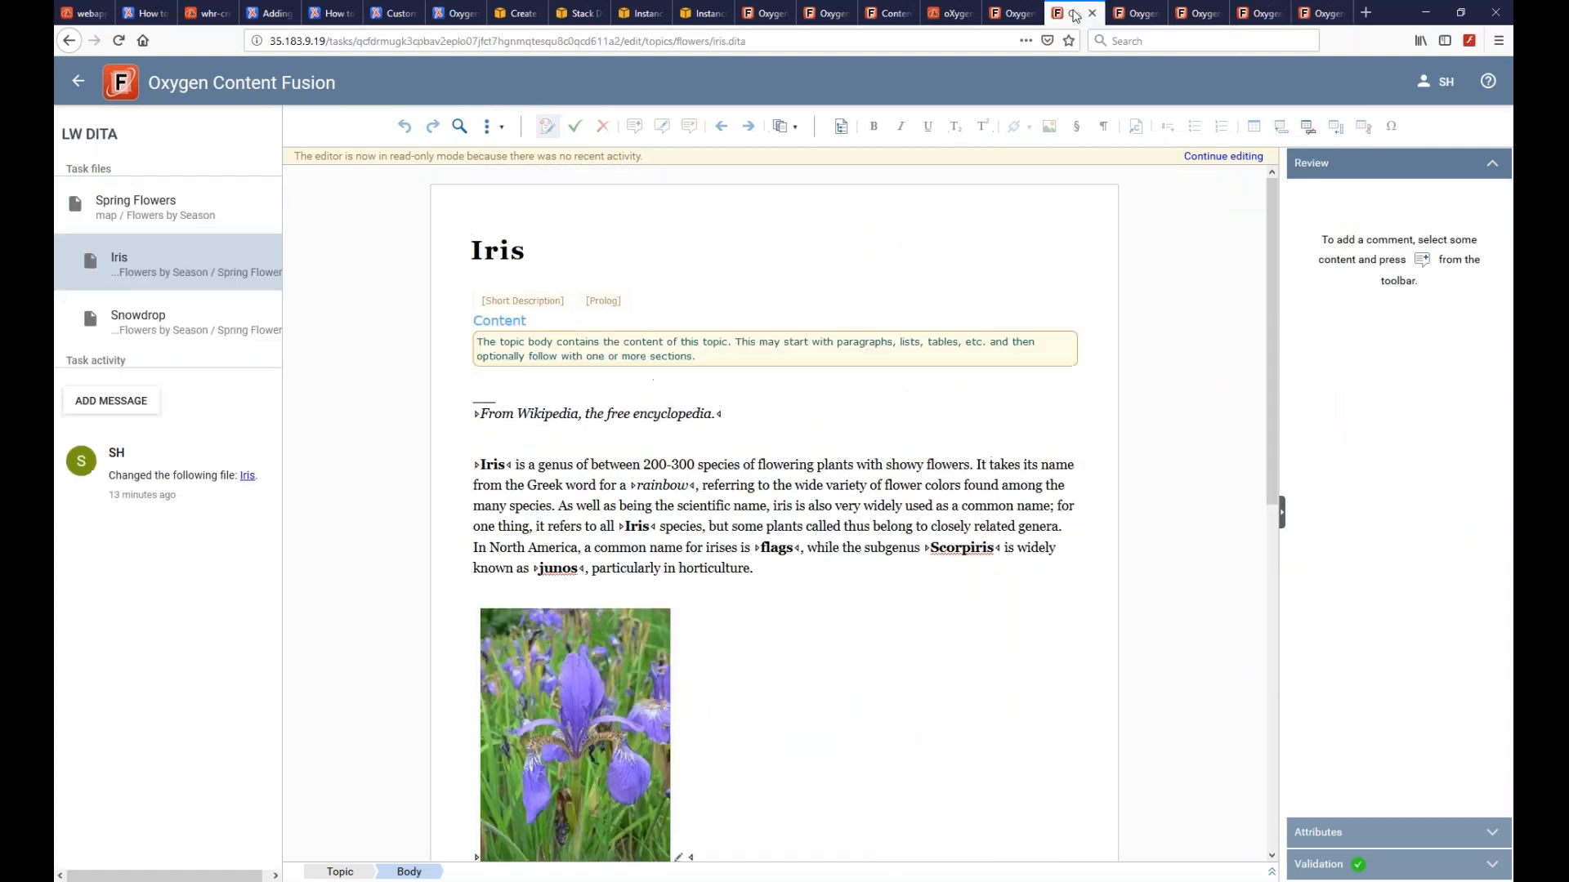
click(1012, 16)
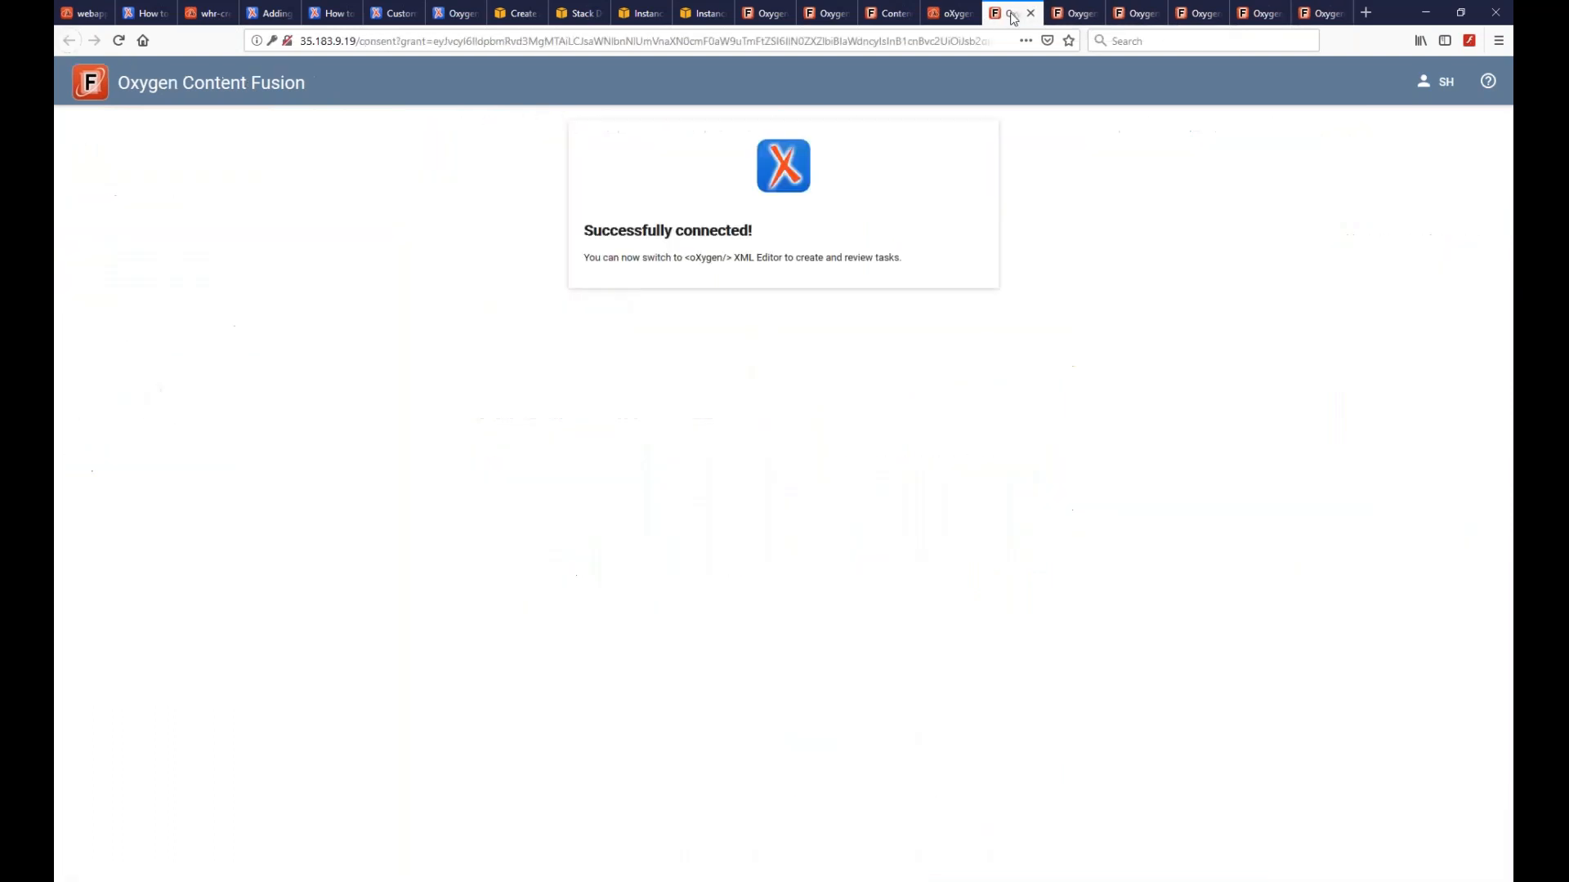
click(891, 14)
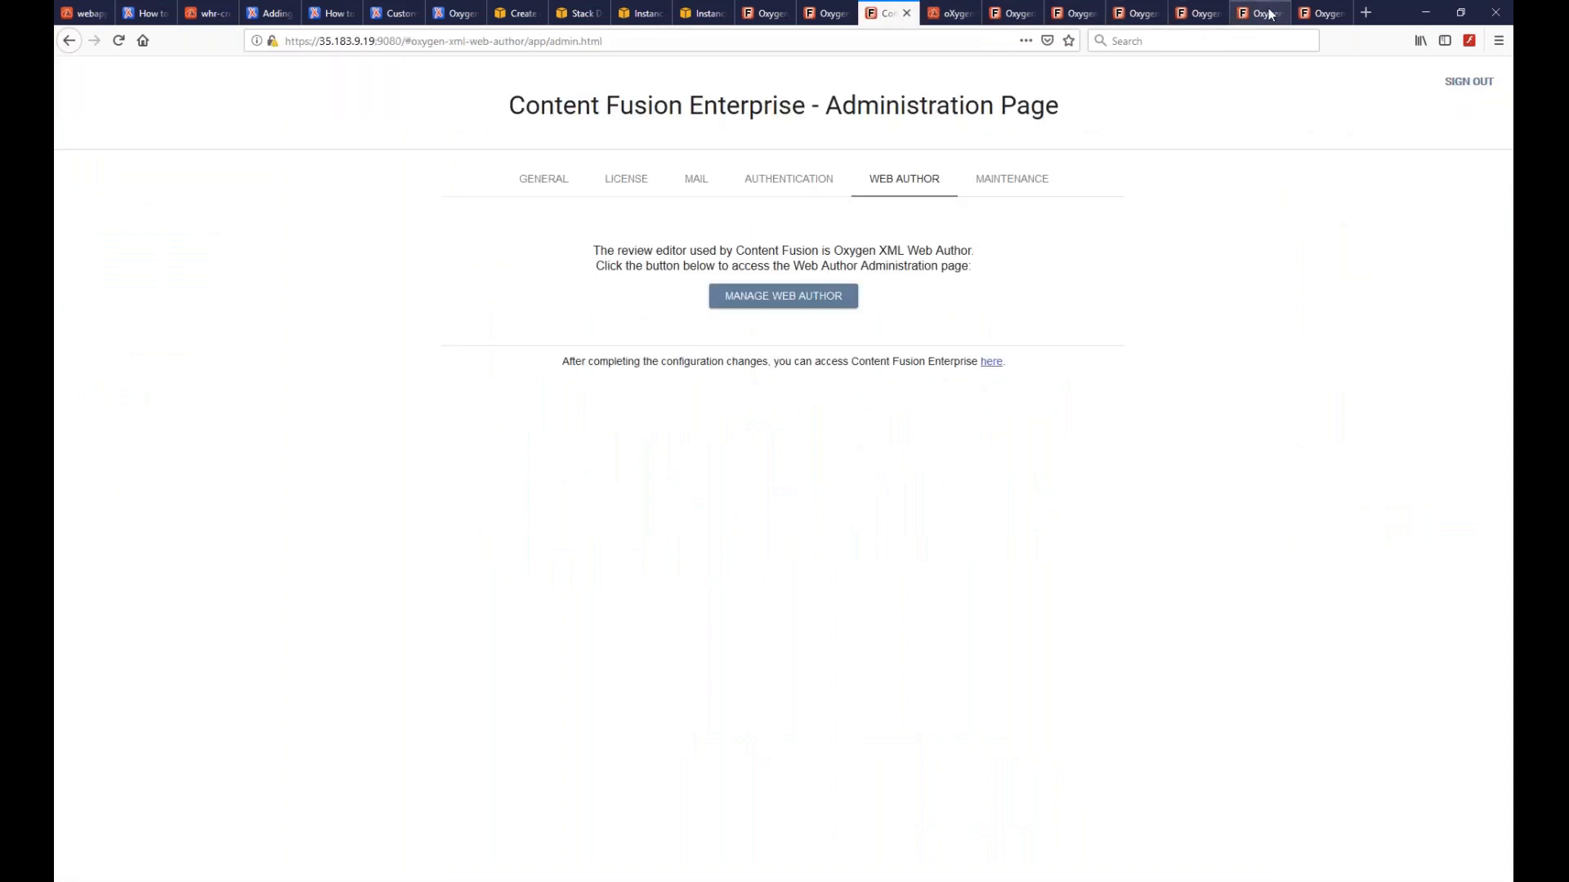
click(1241, 21)
scroll(766, 404, down, 3)
scroll(765, 404, up, 3)
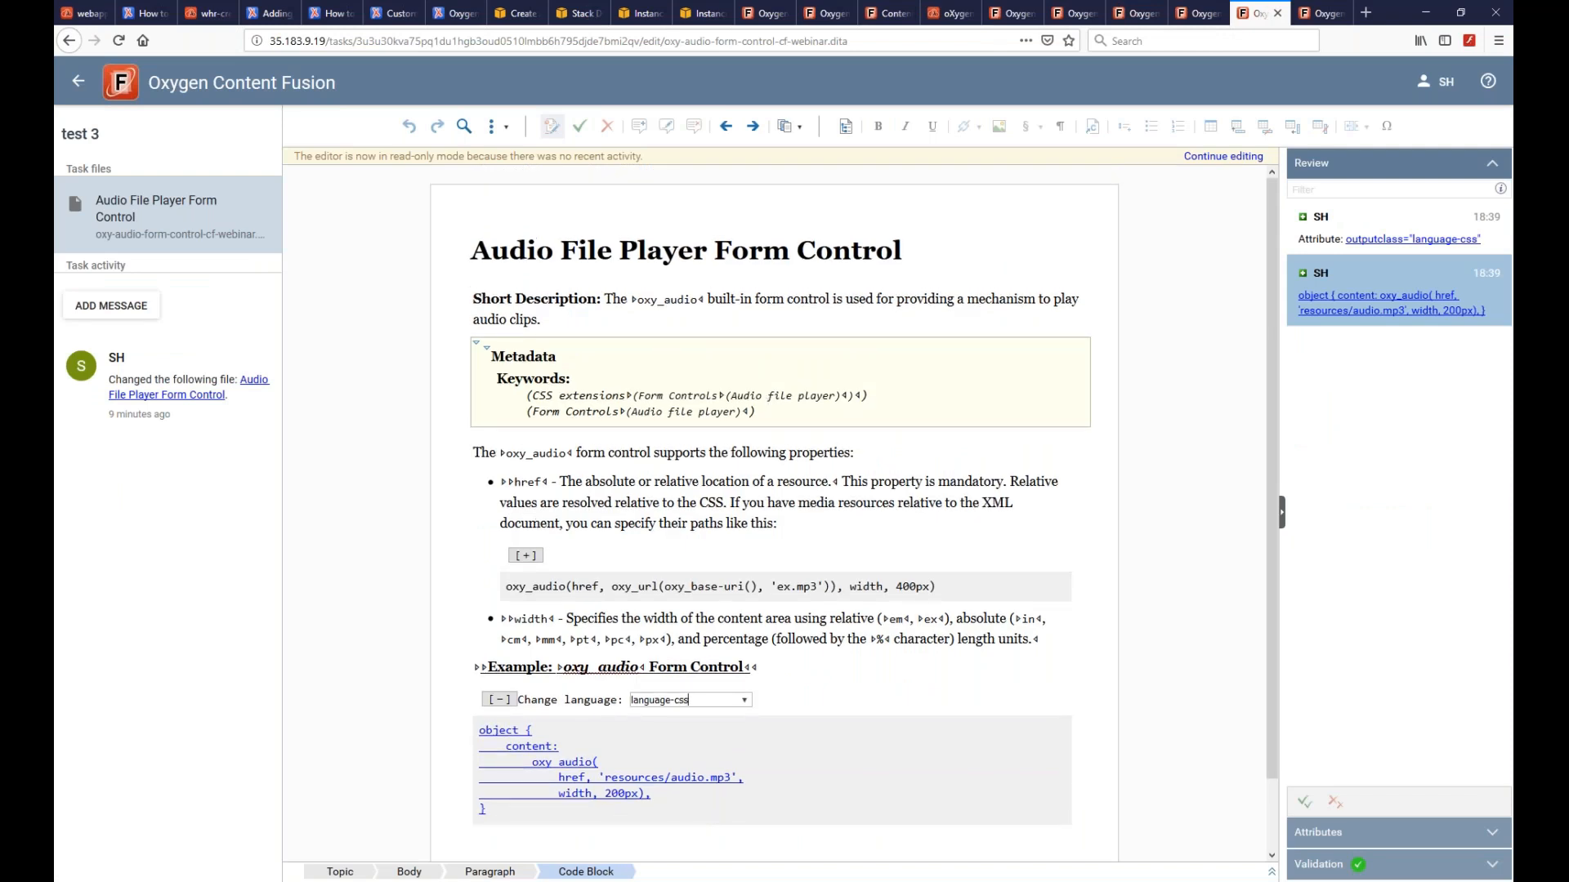
key(alt+Tab)
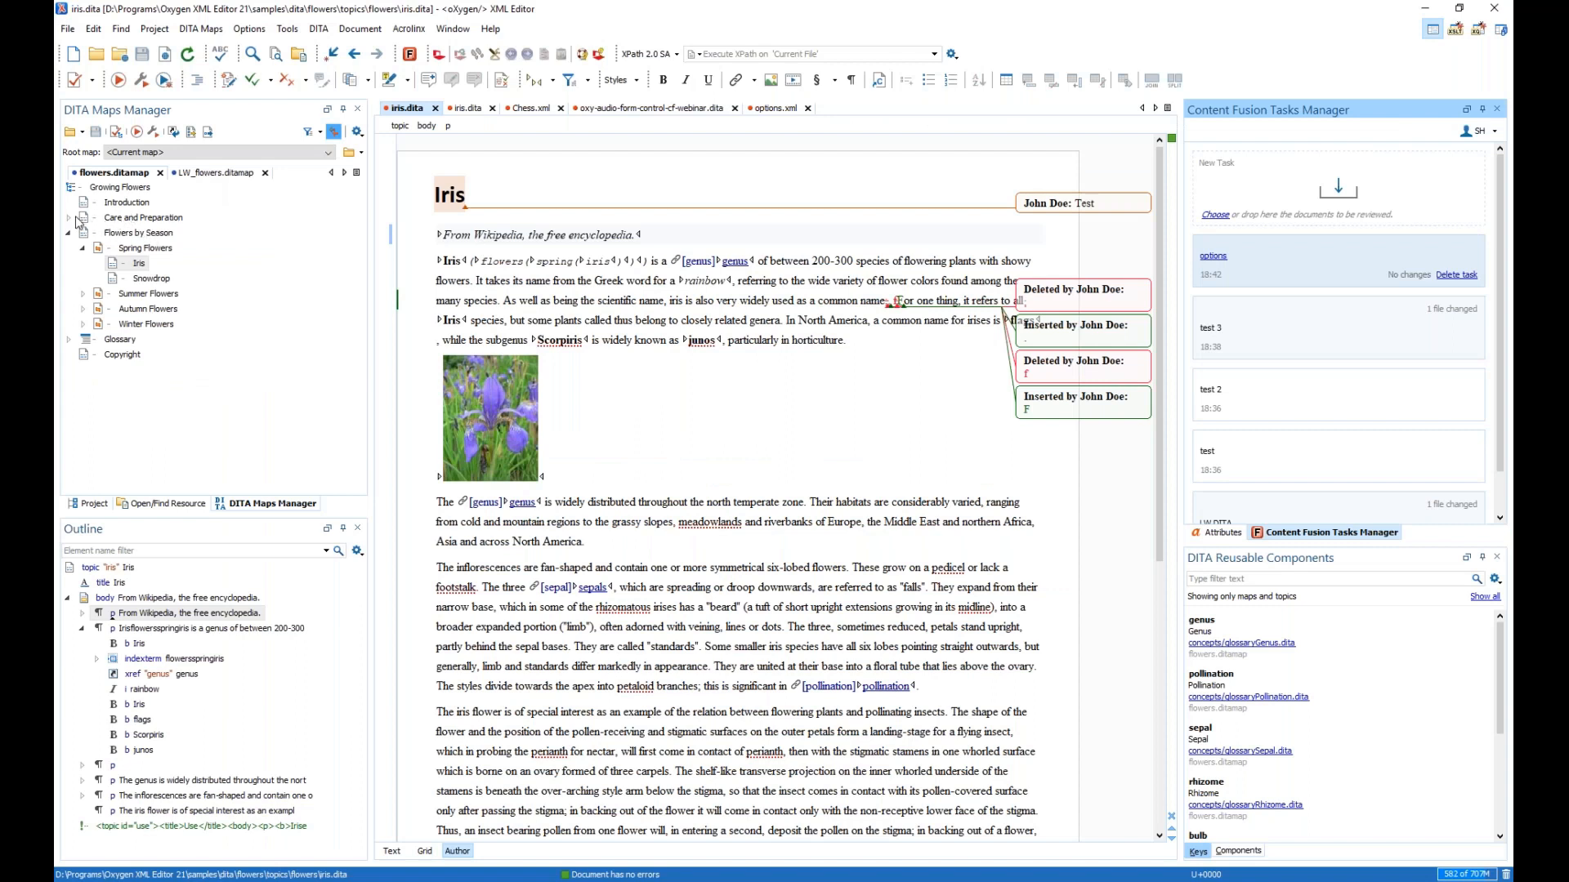
- Switch to oxy-audio-form-control-cf-webinar.dita, inspect the oxy_audio element's actions, and list recent DITA maps
click(659, 110)
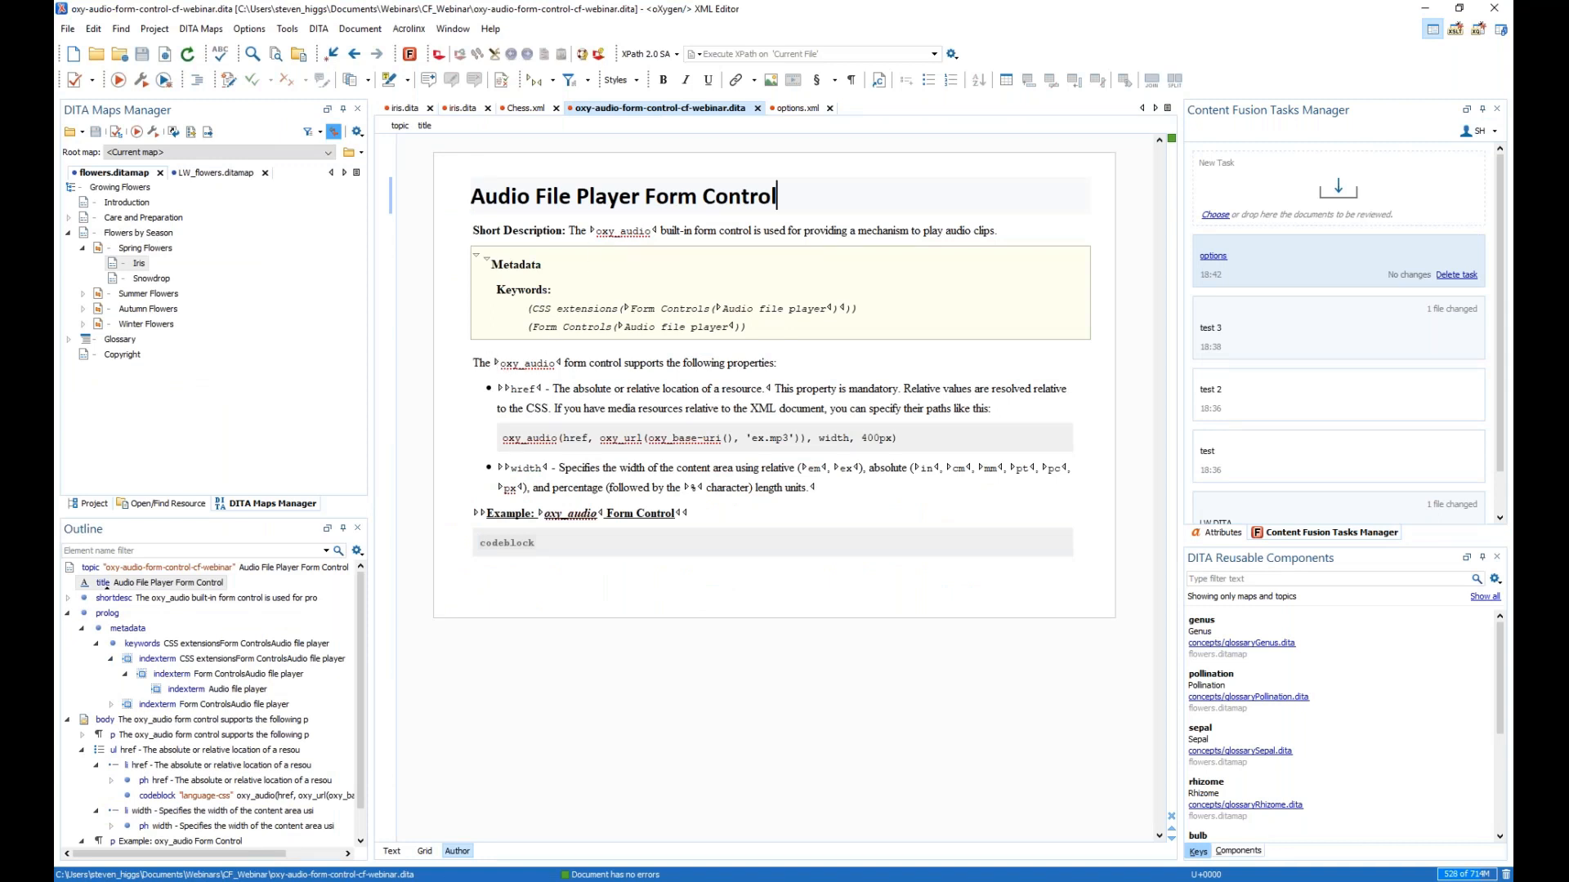
click(497, 364)
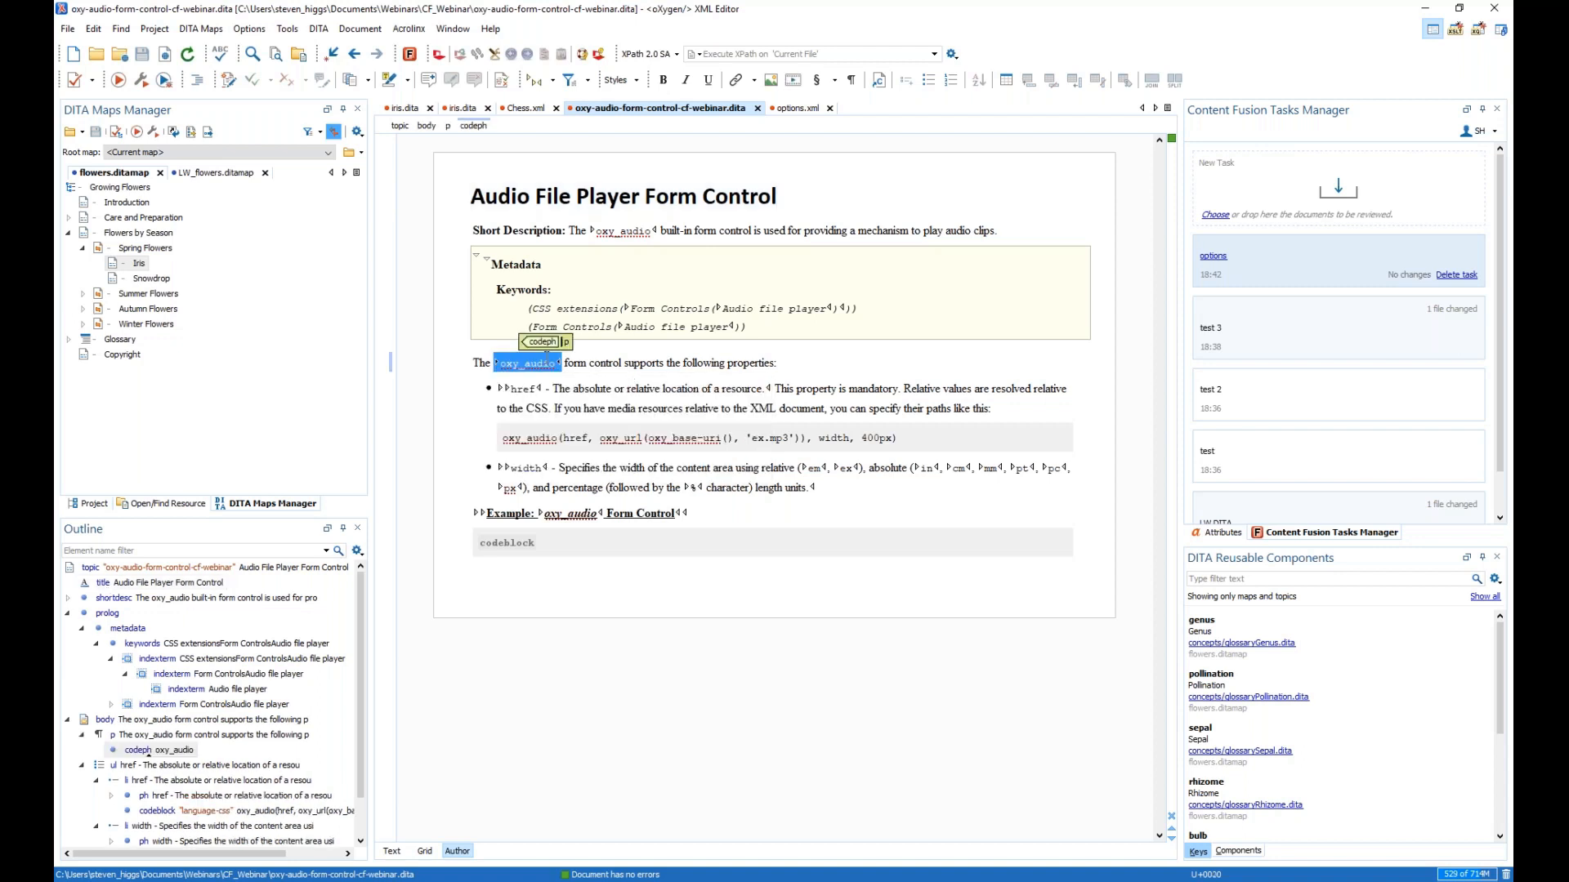
right_click(527, 364)
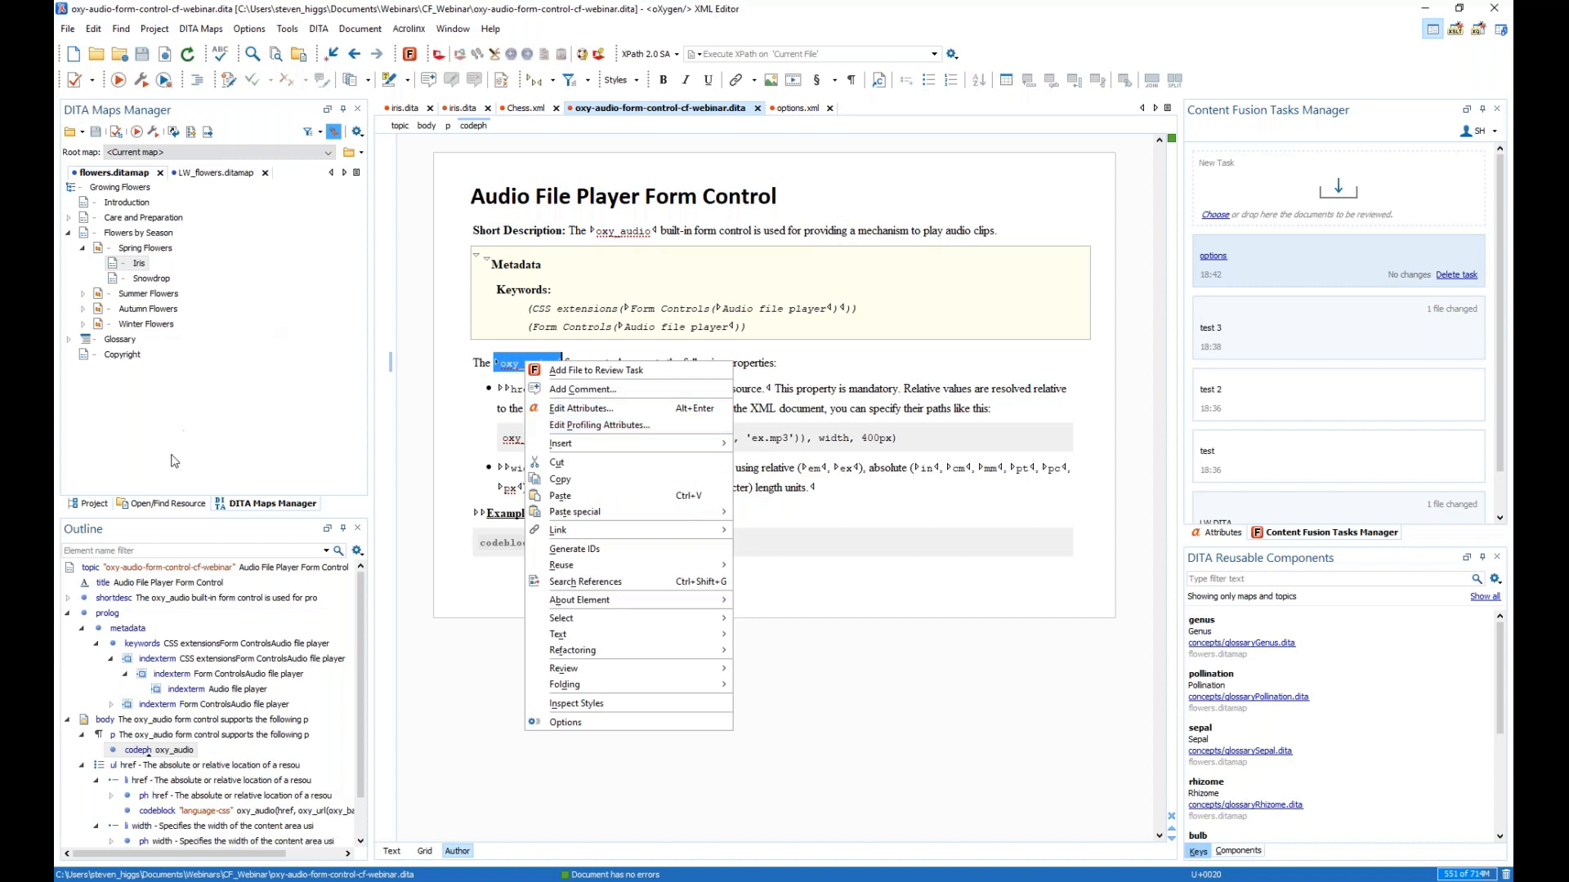
click(81, 132)
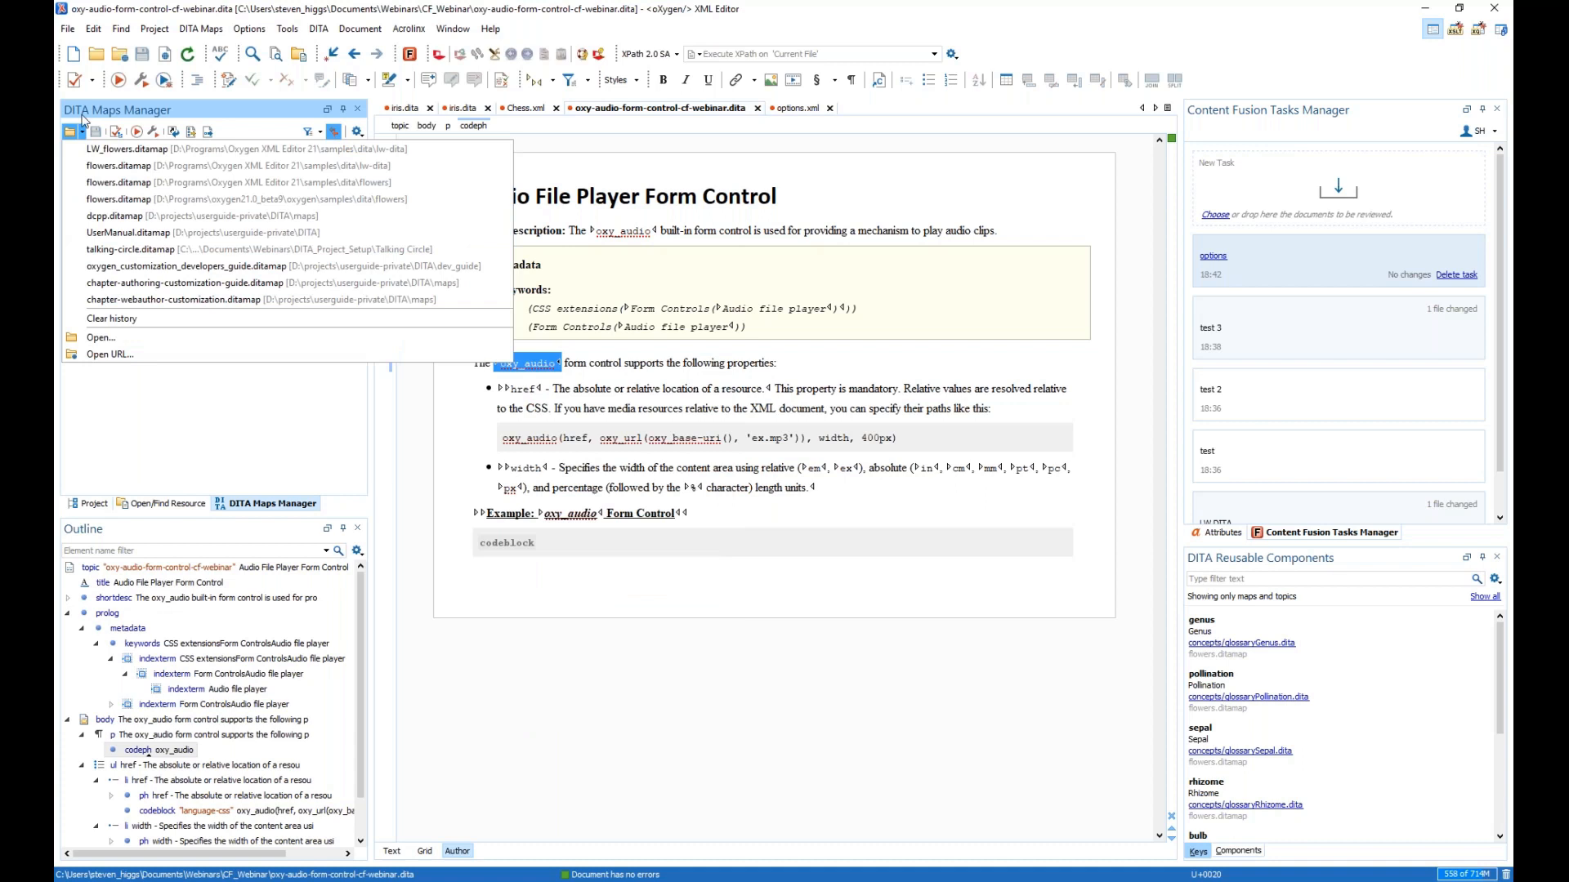
- Browse to the D:\Programs\oxygen21.1_beta2\oxygen\samples\dita\mobile-phone folder to open a map
click(101, 337)
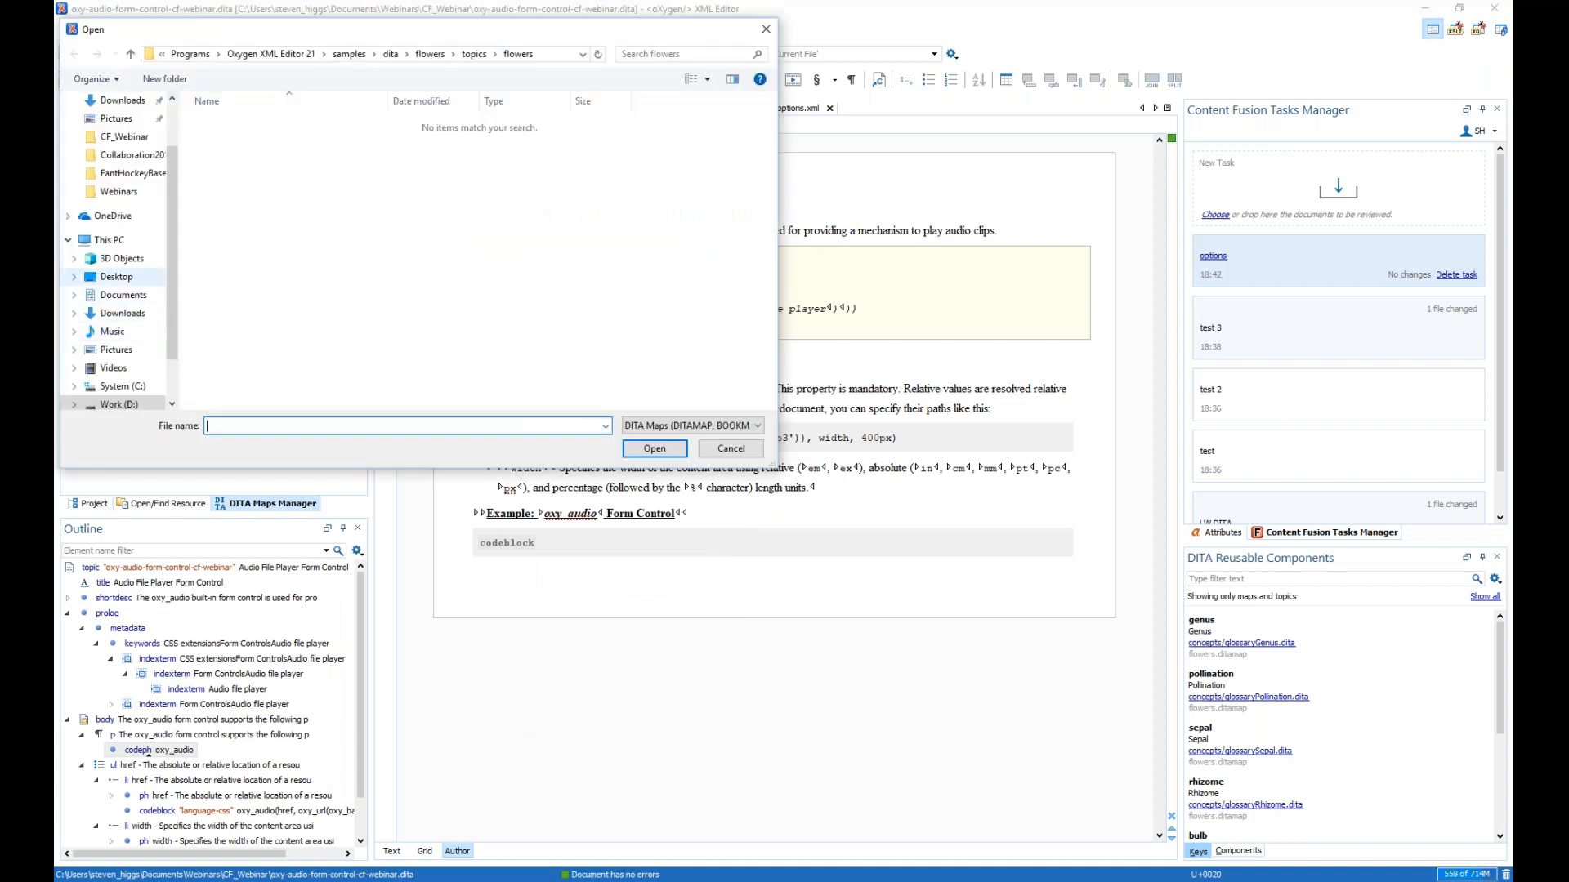
scroll(135, 286, up, 1)
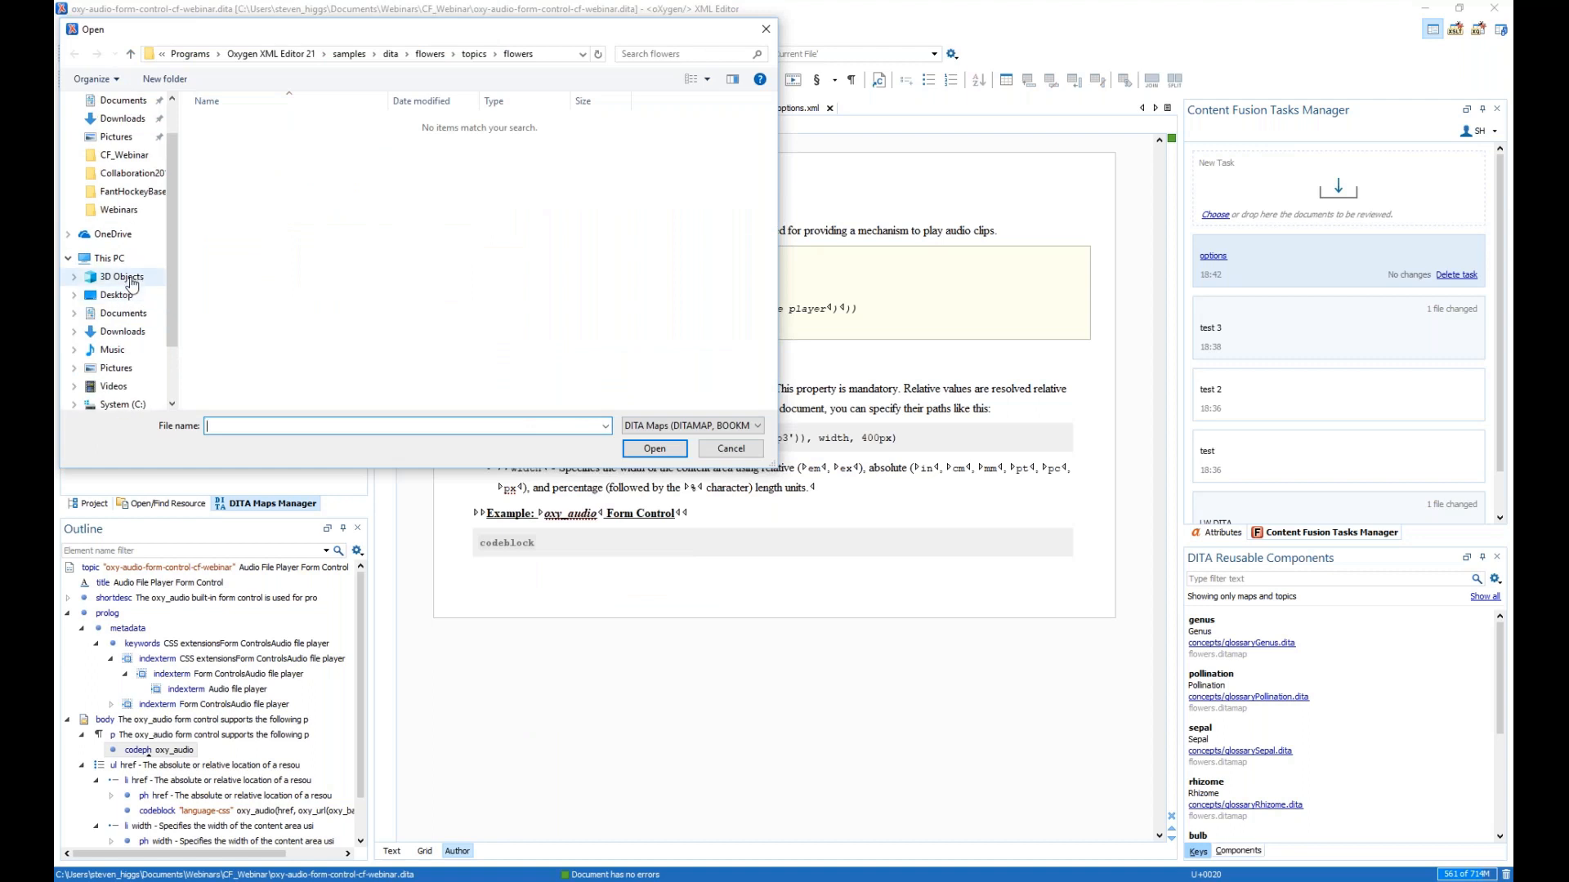
scroll(124, 290, down, 1)
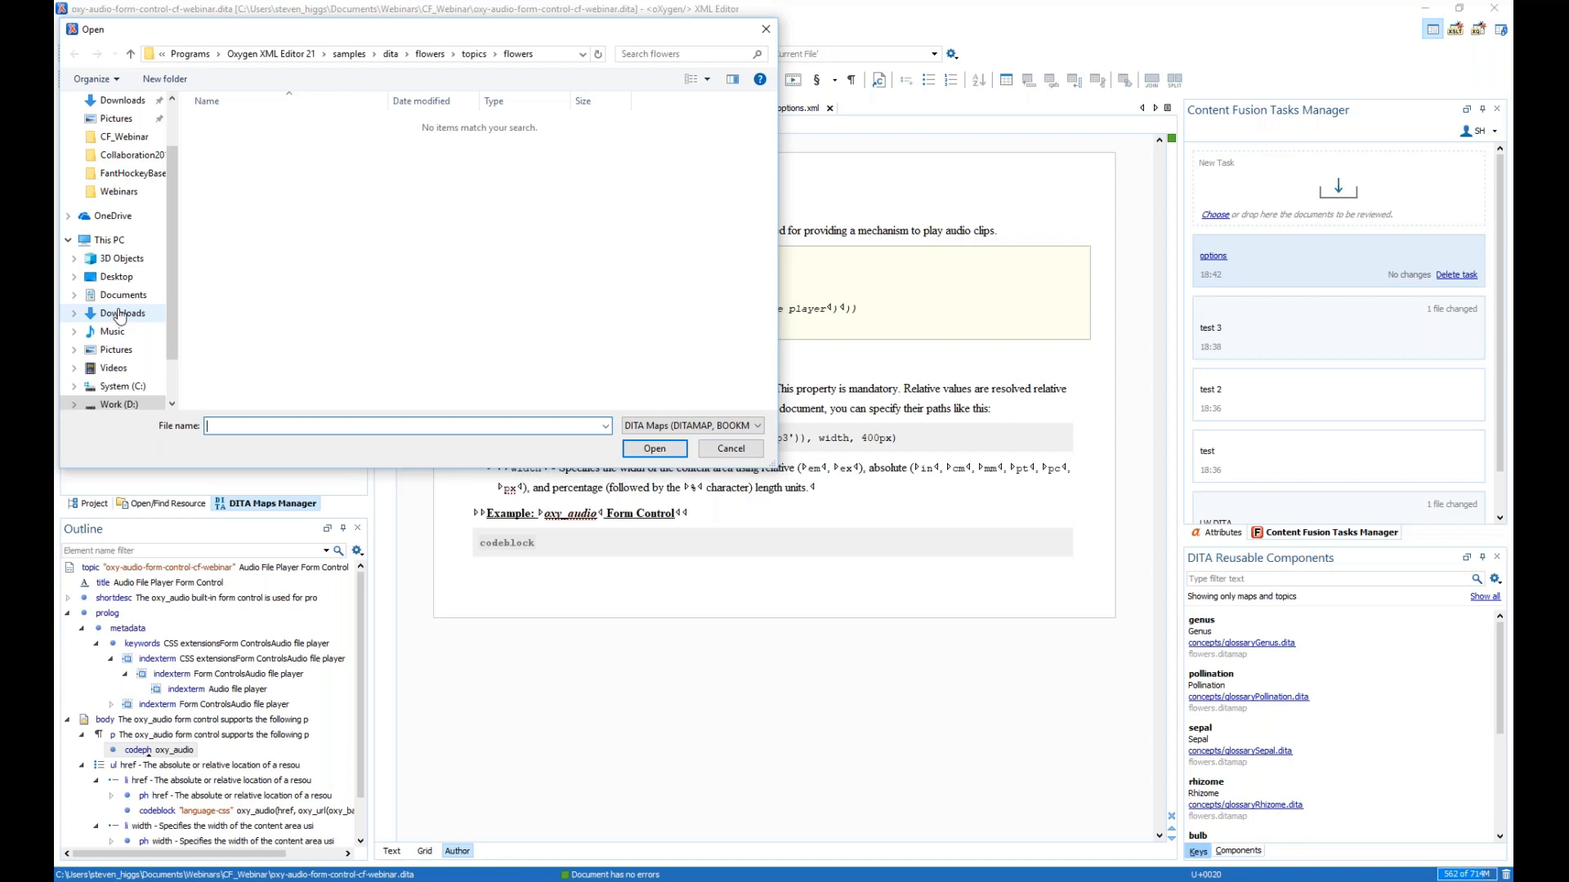
click(118, 404)
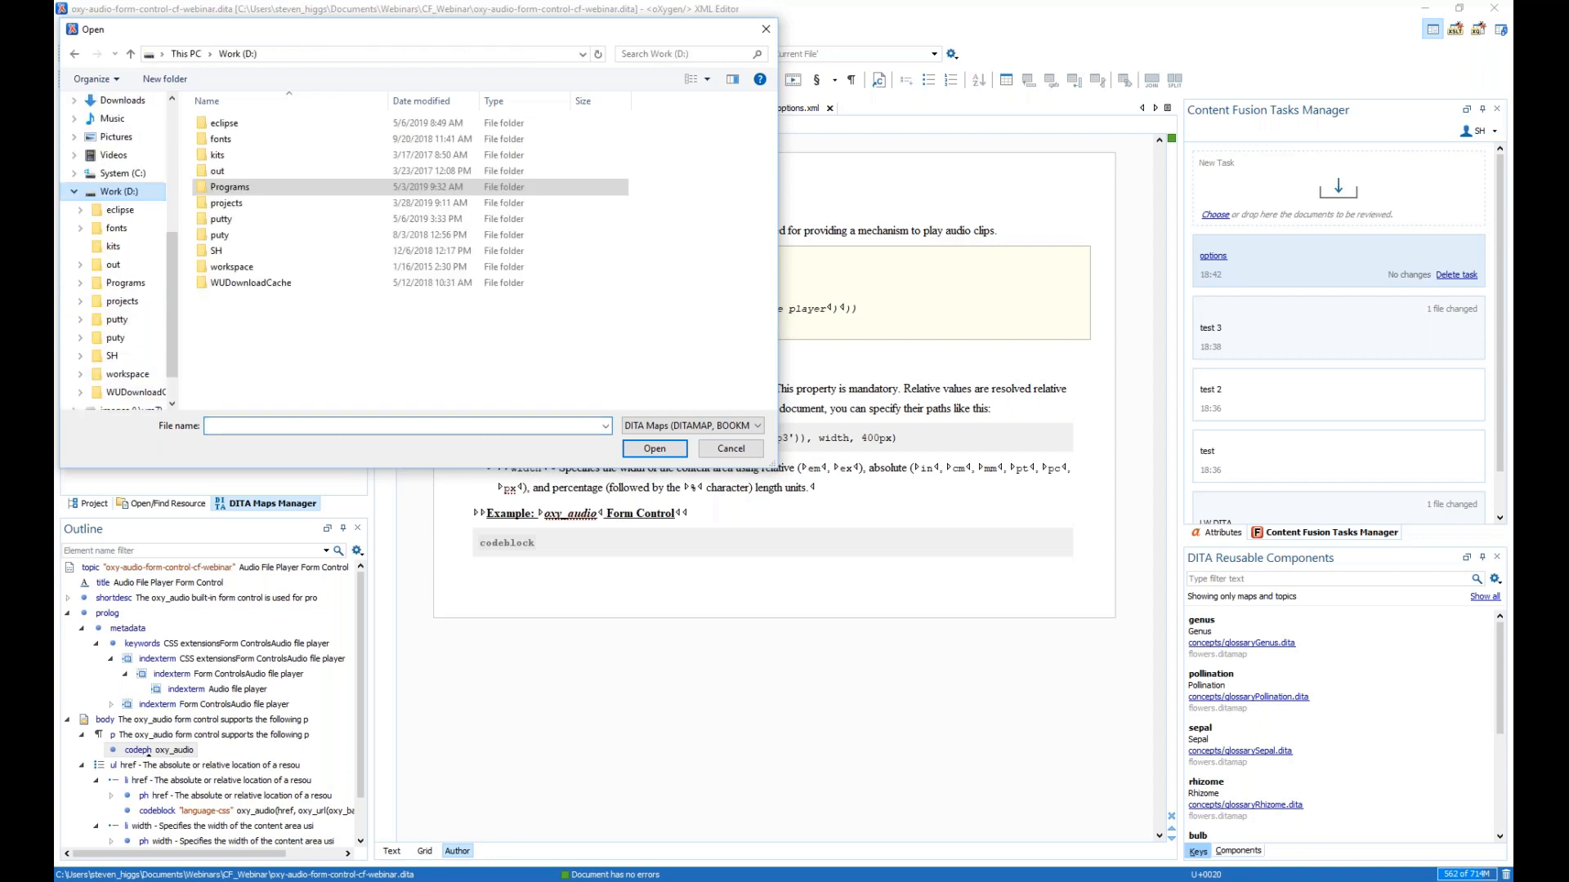
double_click(253, 187)
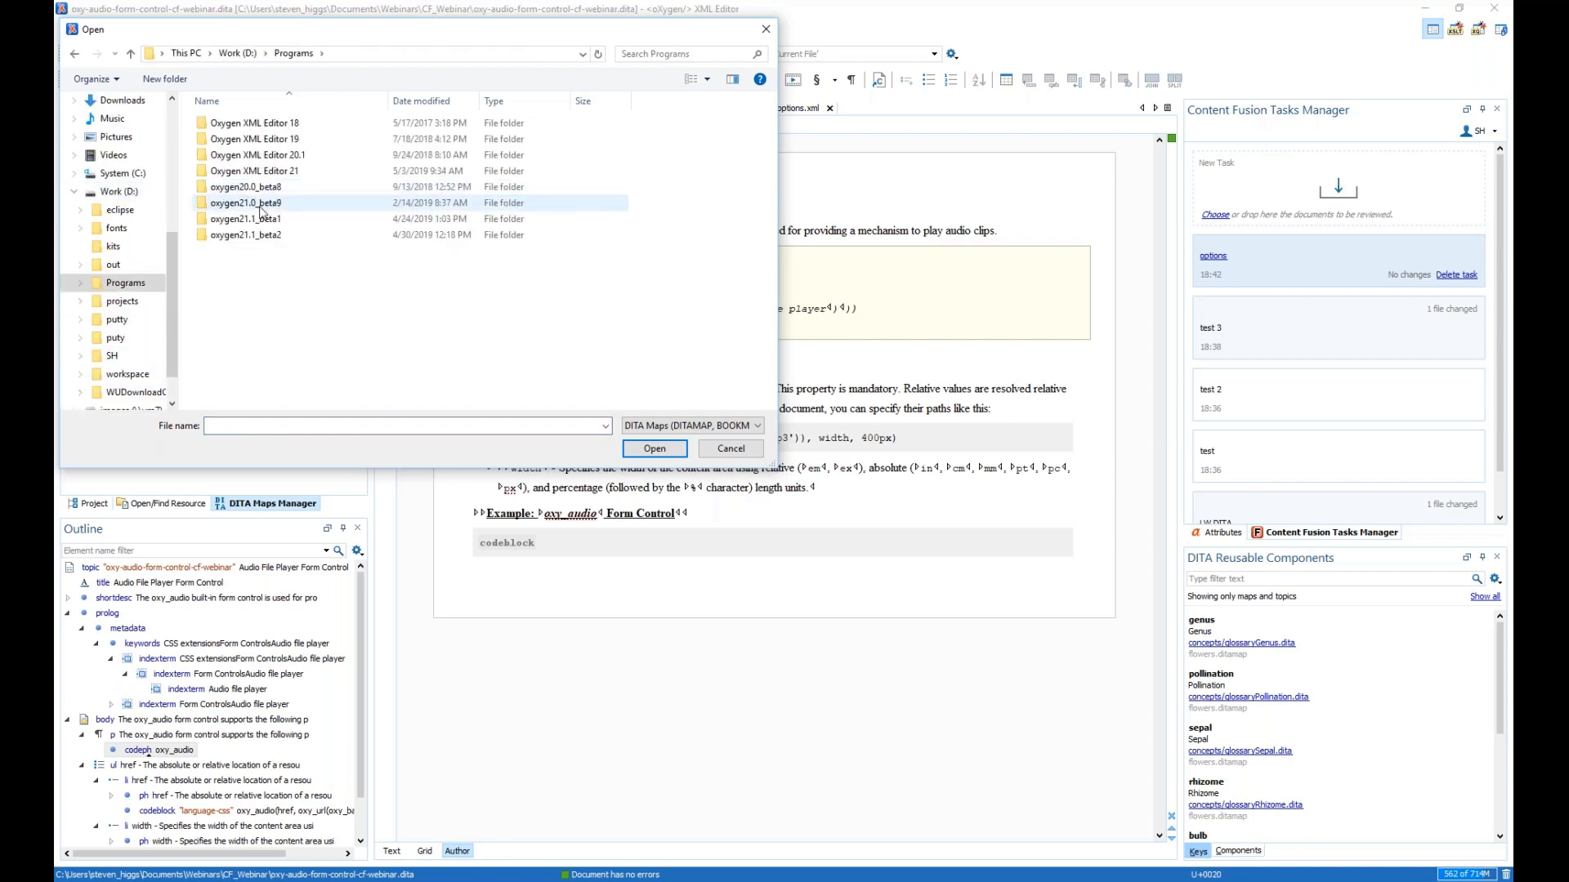
double_click(255, 237)
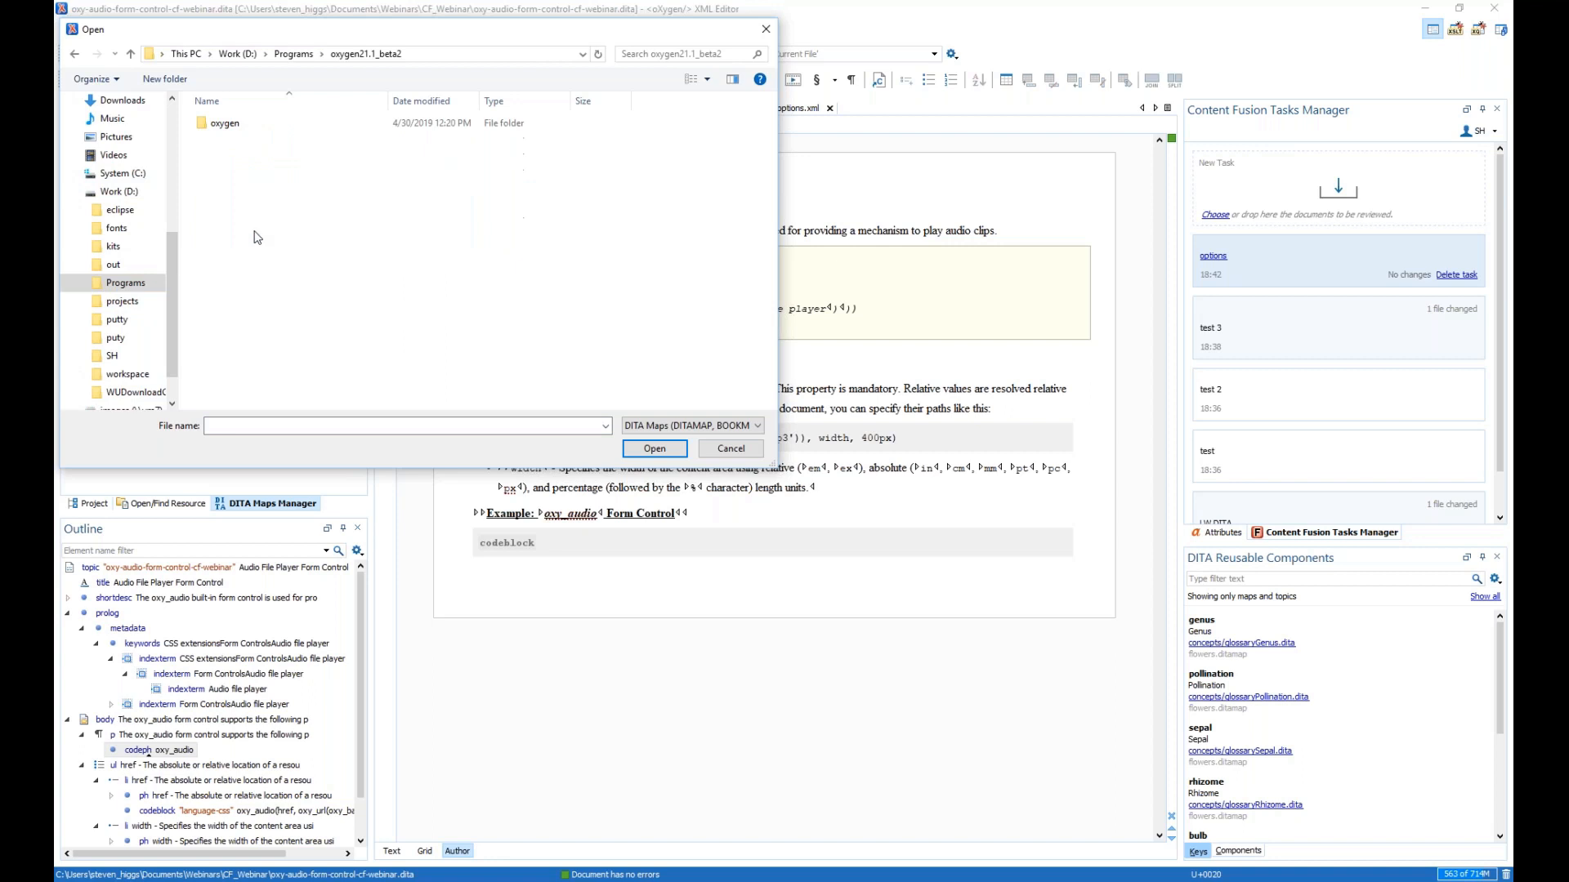
double_click(219, 124)
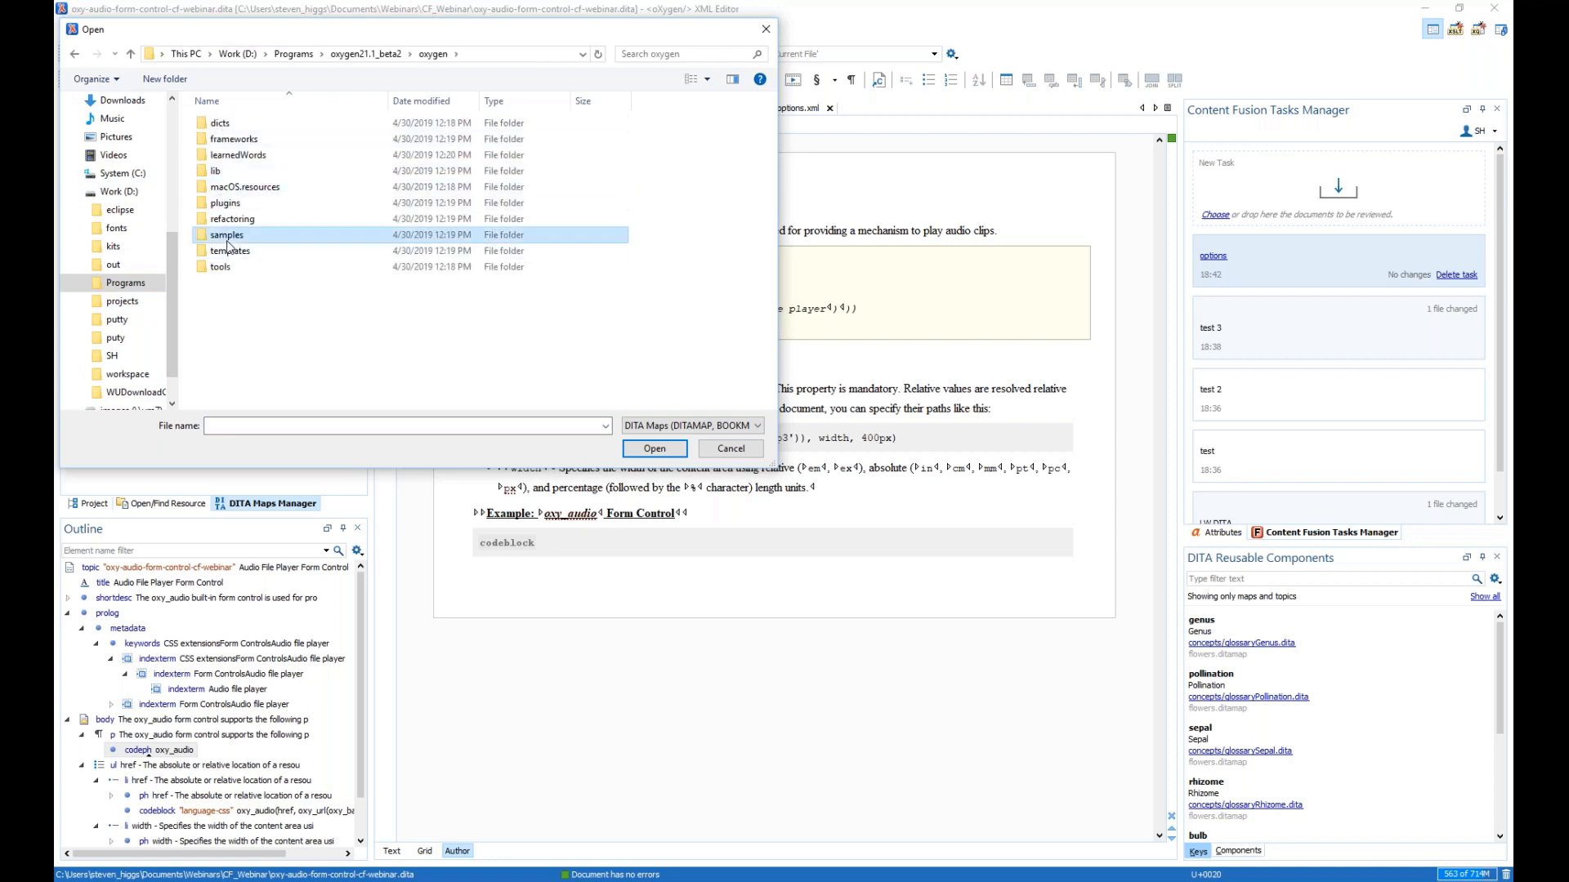
double_click(226, 235)
double_click(238, 155)
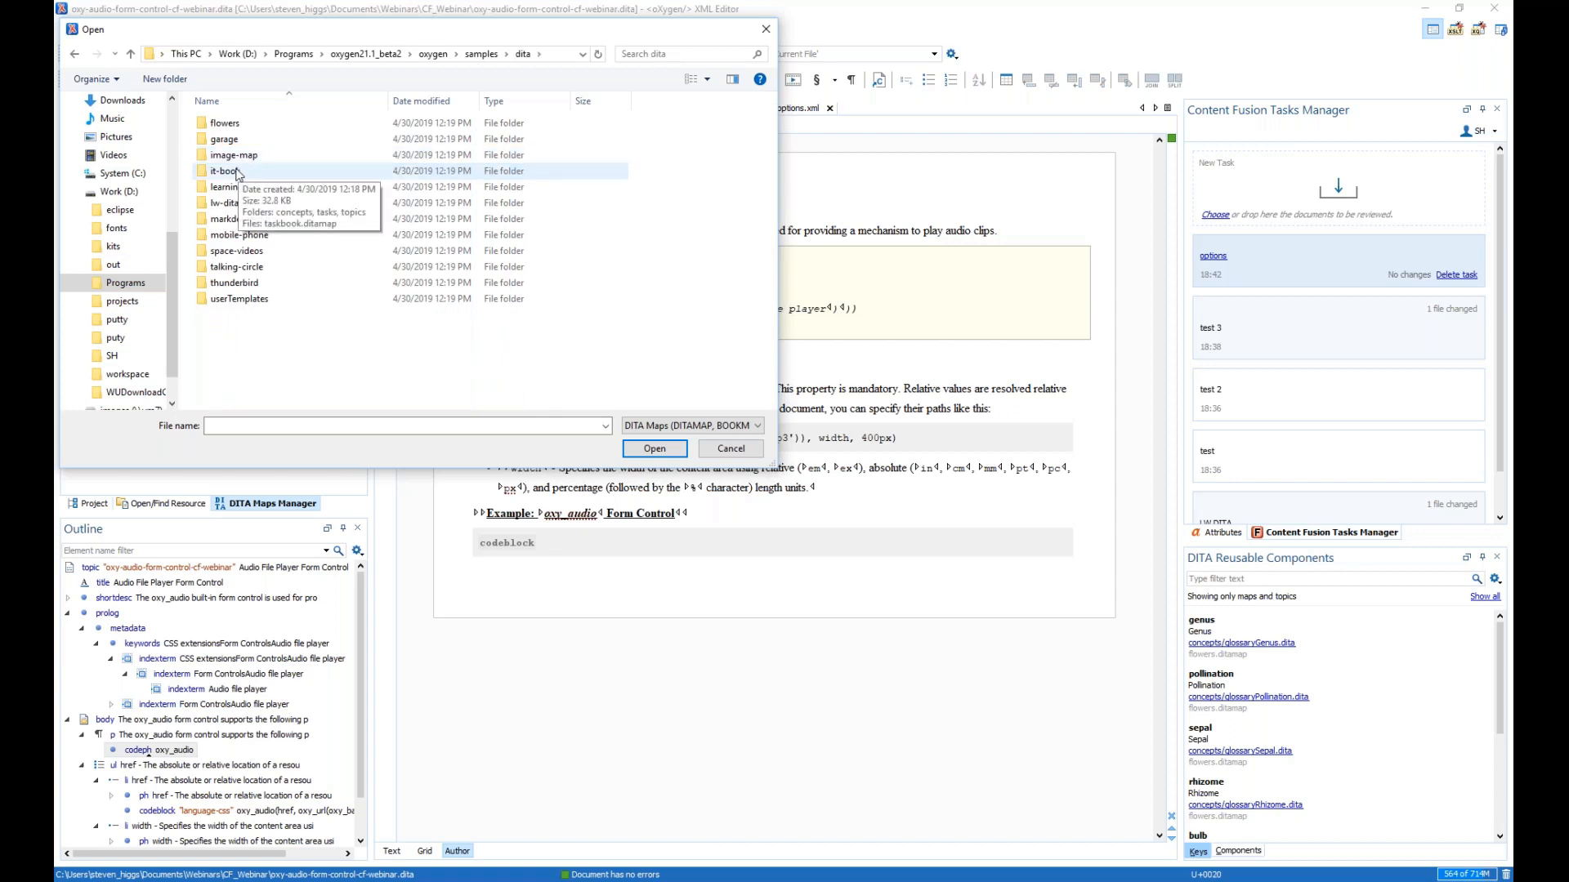
double_click(255, 235)
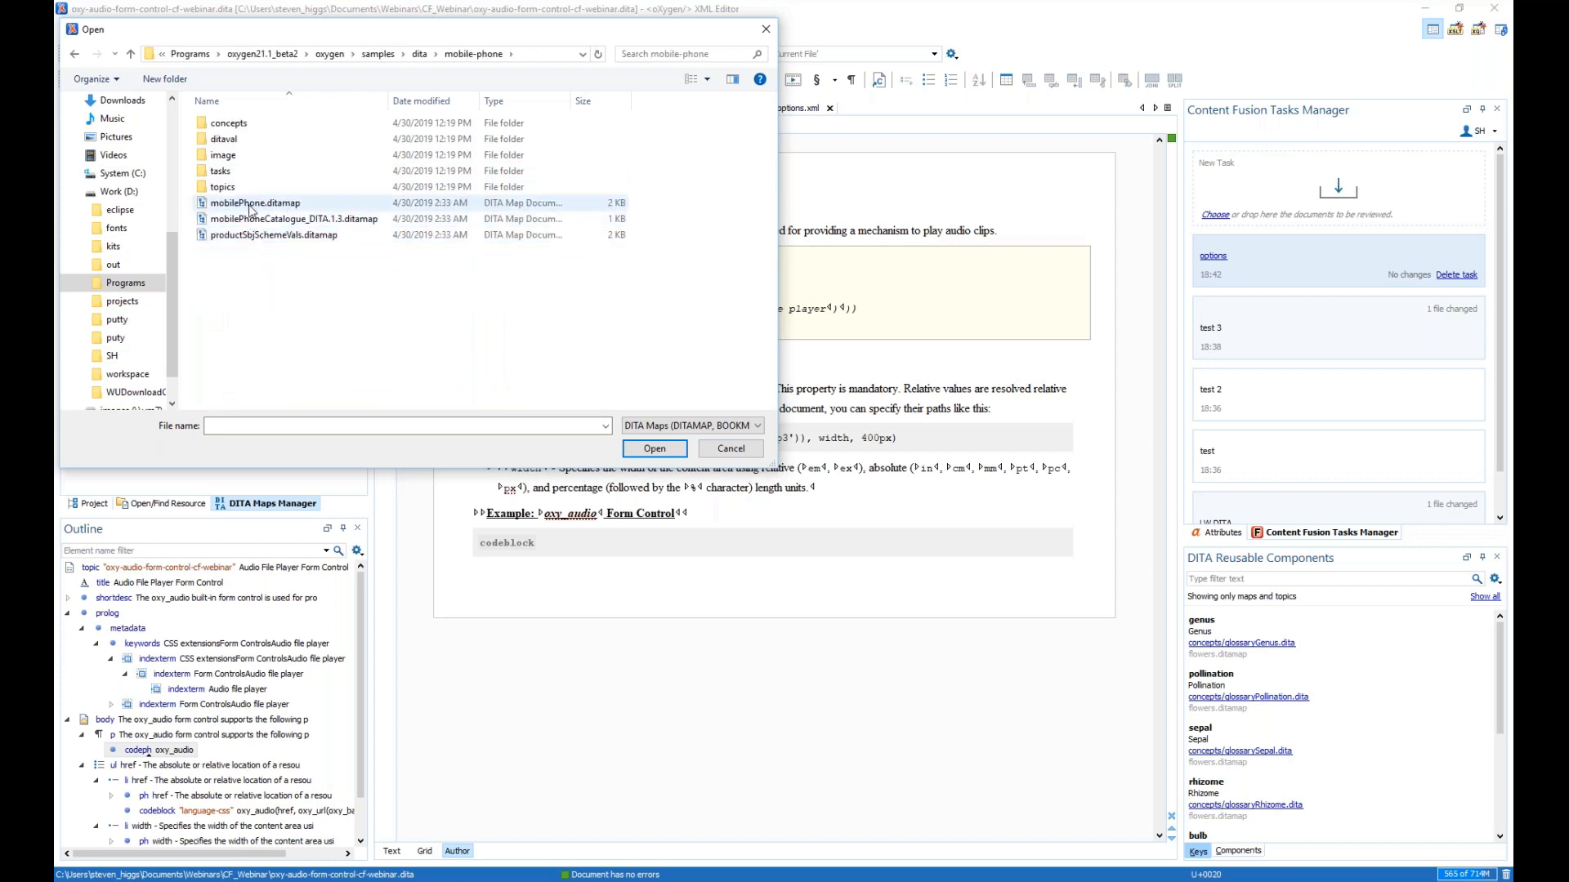
- Open mobilePhone.ditamap and its Getting Started > Brief specifications topic
double_click(251, 210)
click(68, 204)
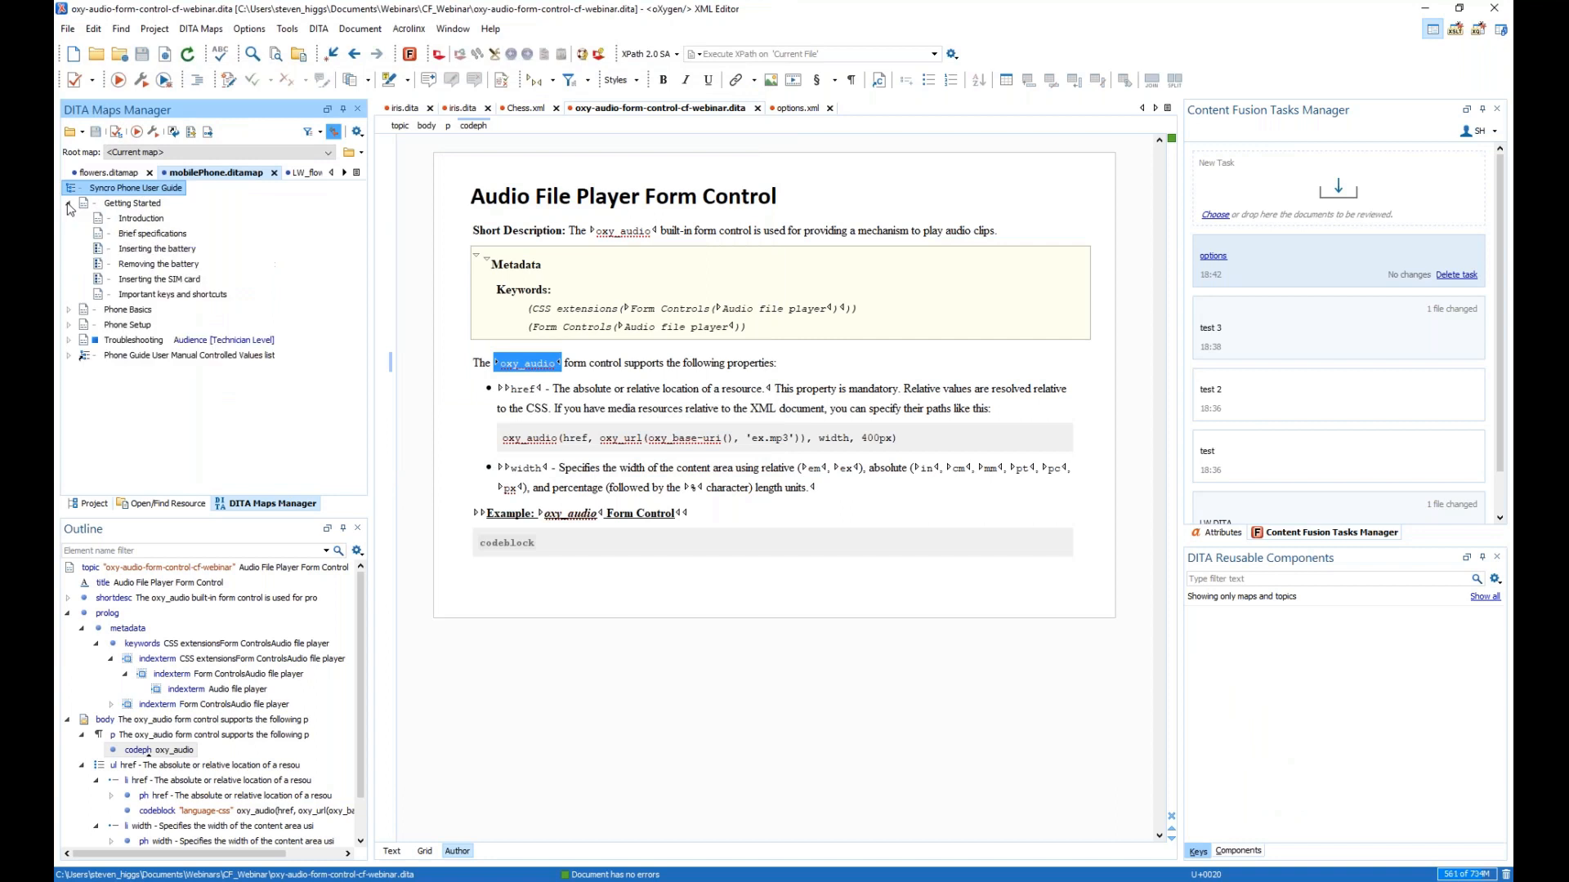
double_click(159, 235)
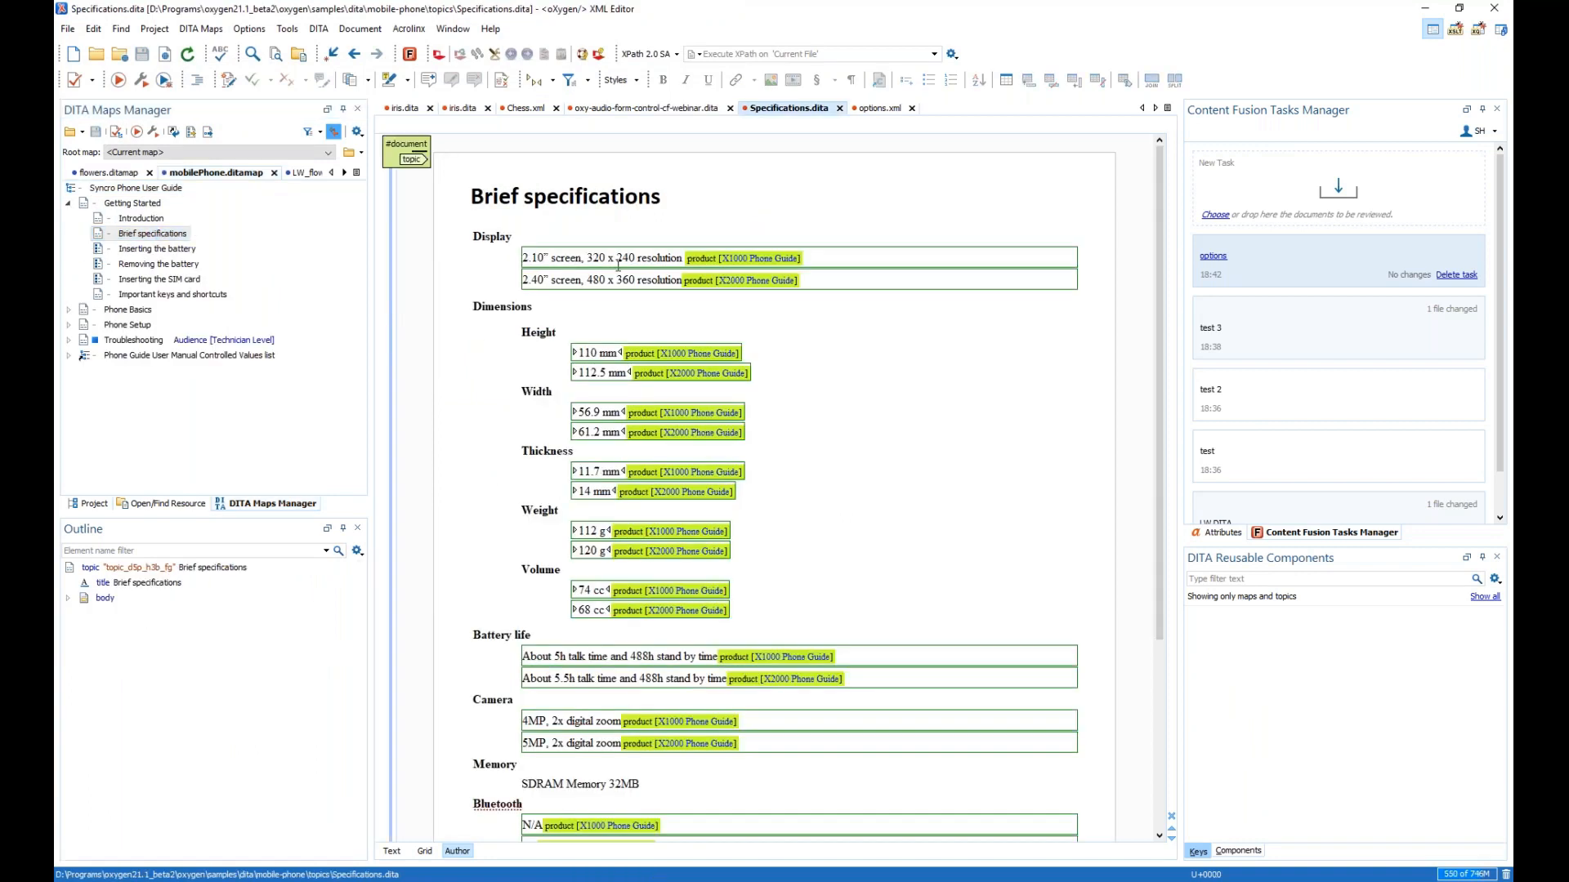
- Upload the Brief specifications topic as a new review task with summary 'test' and open it in Content Fusion
right_click(794, 194)
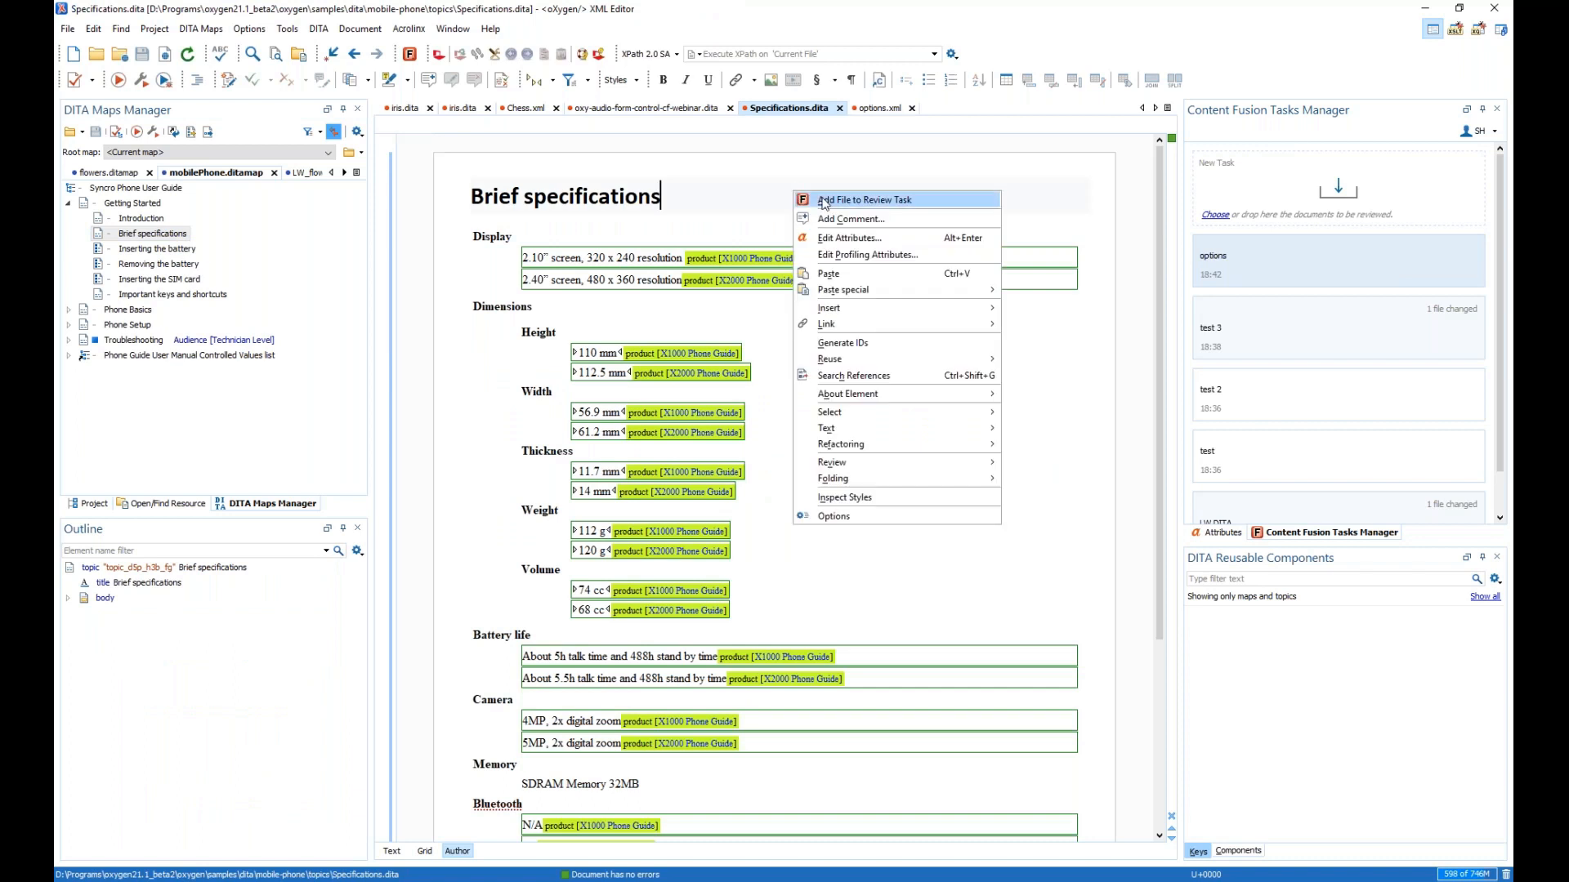
click(825, 201)
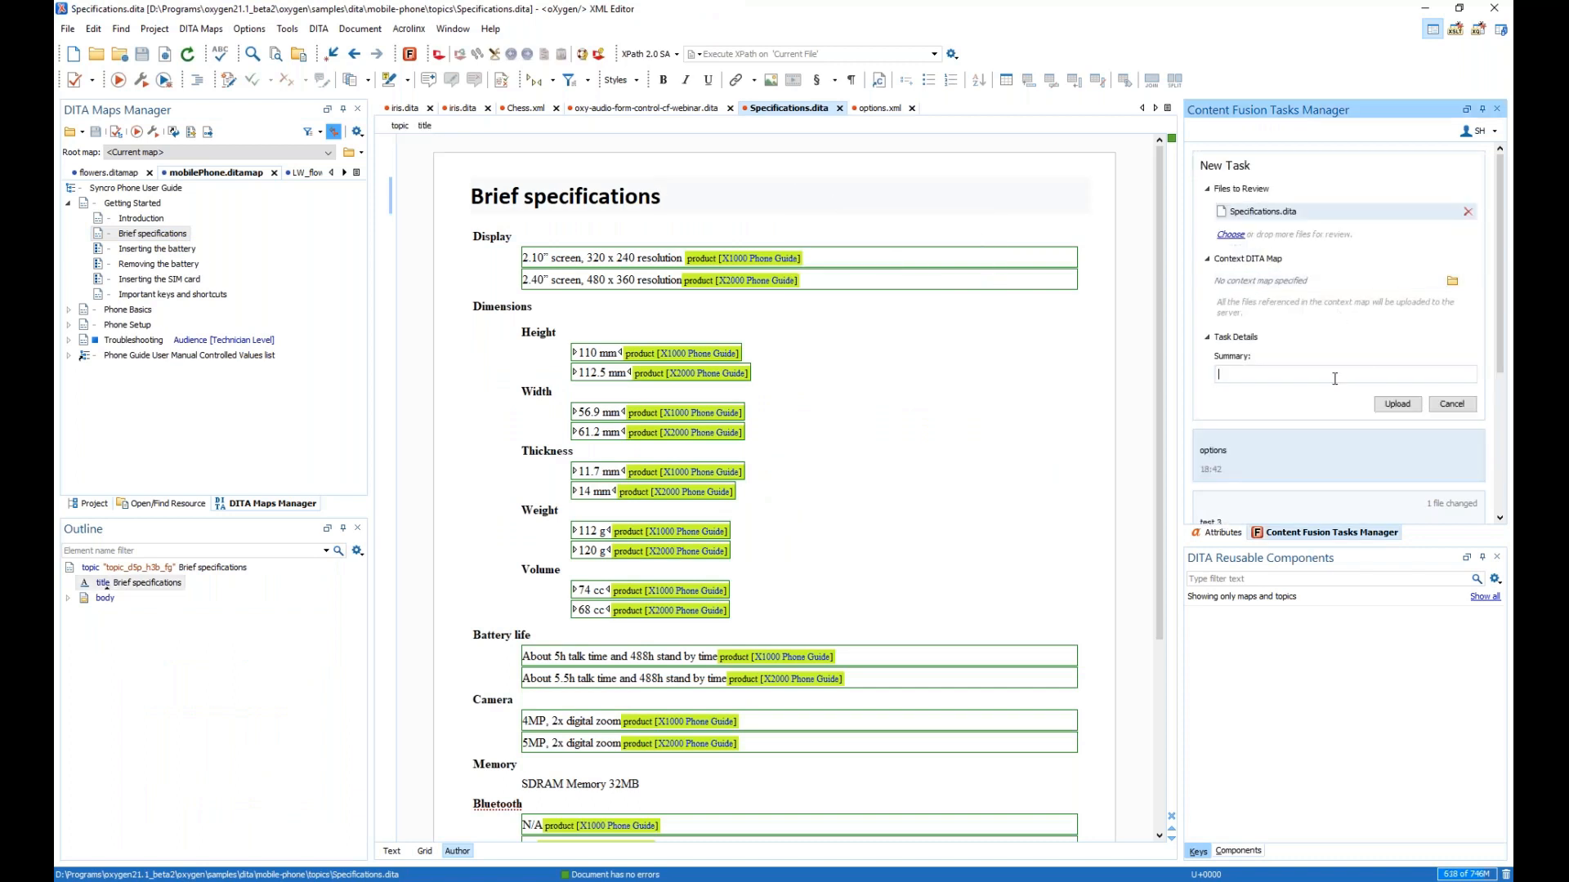
text(test)
click(1396, 404)
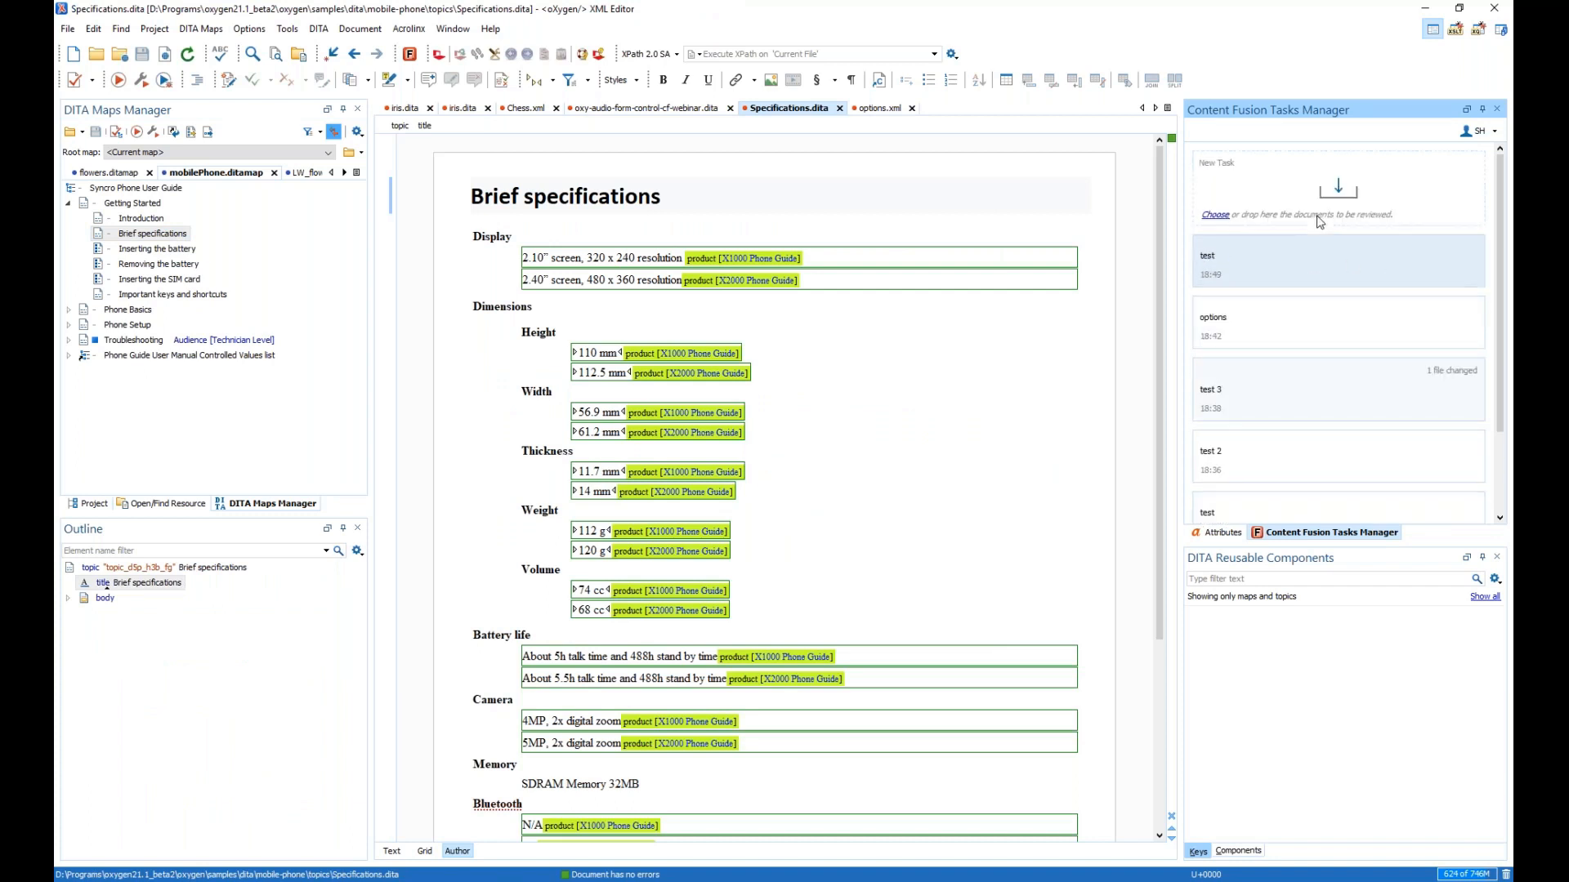
click(1209, 258)
click(588, 296)
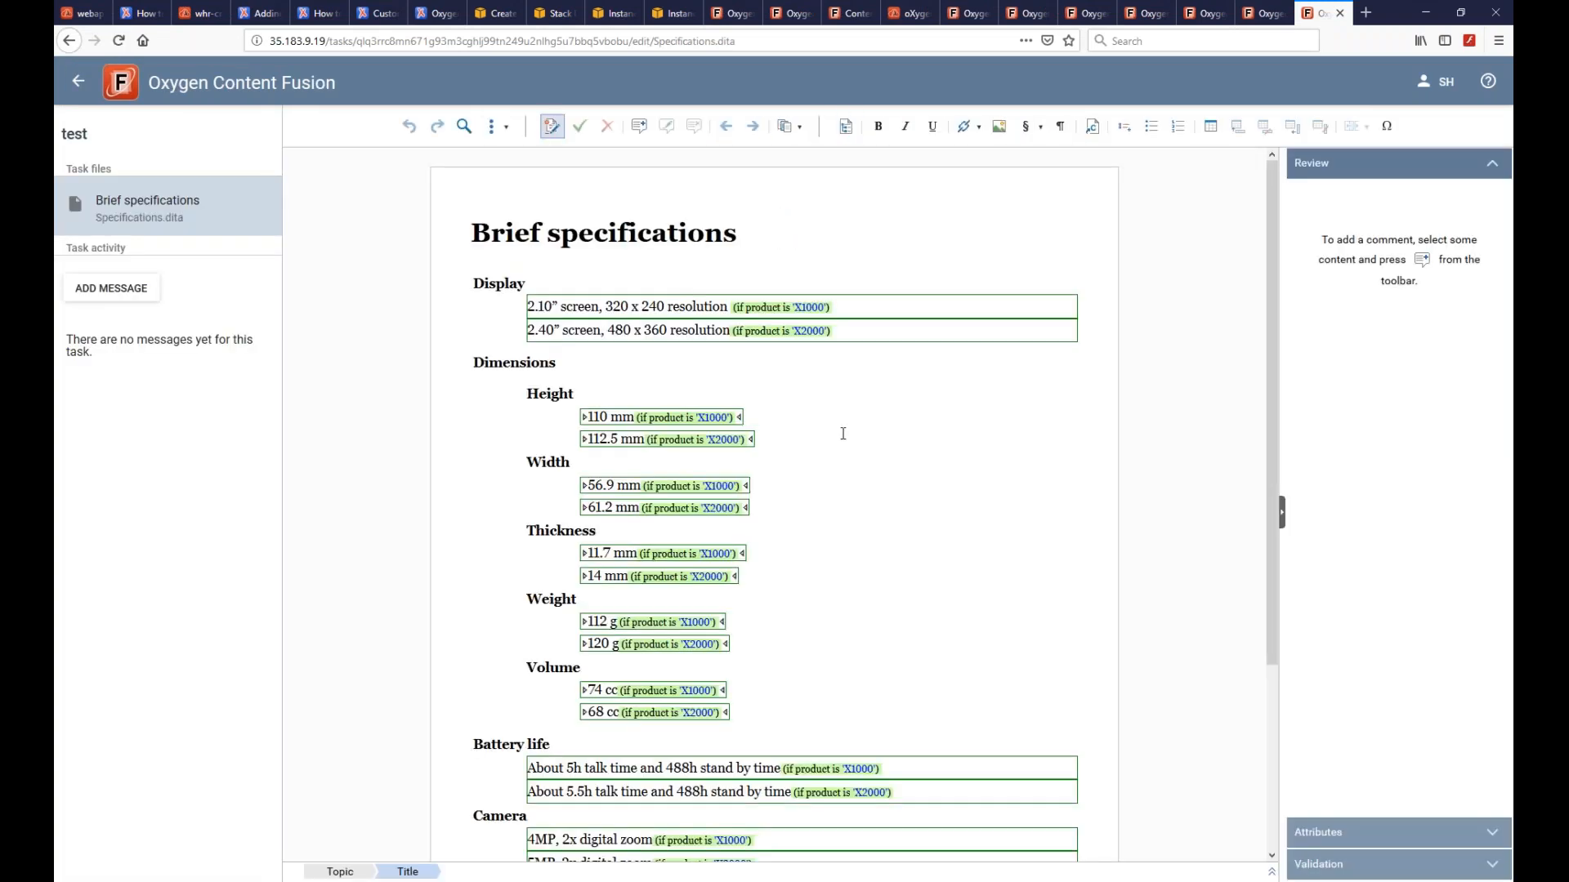
- Click into the Brief specifications content and select the two Display resolution lines
click(701, 419)
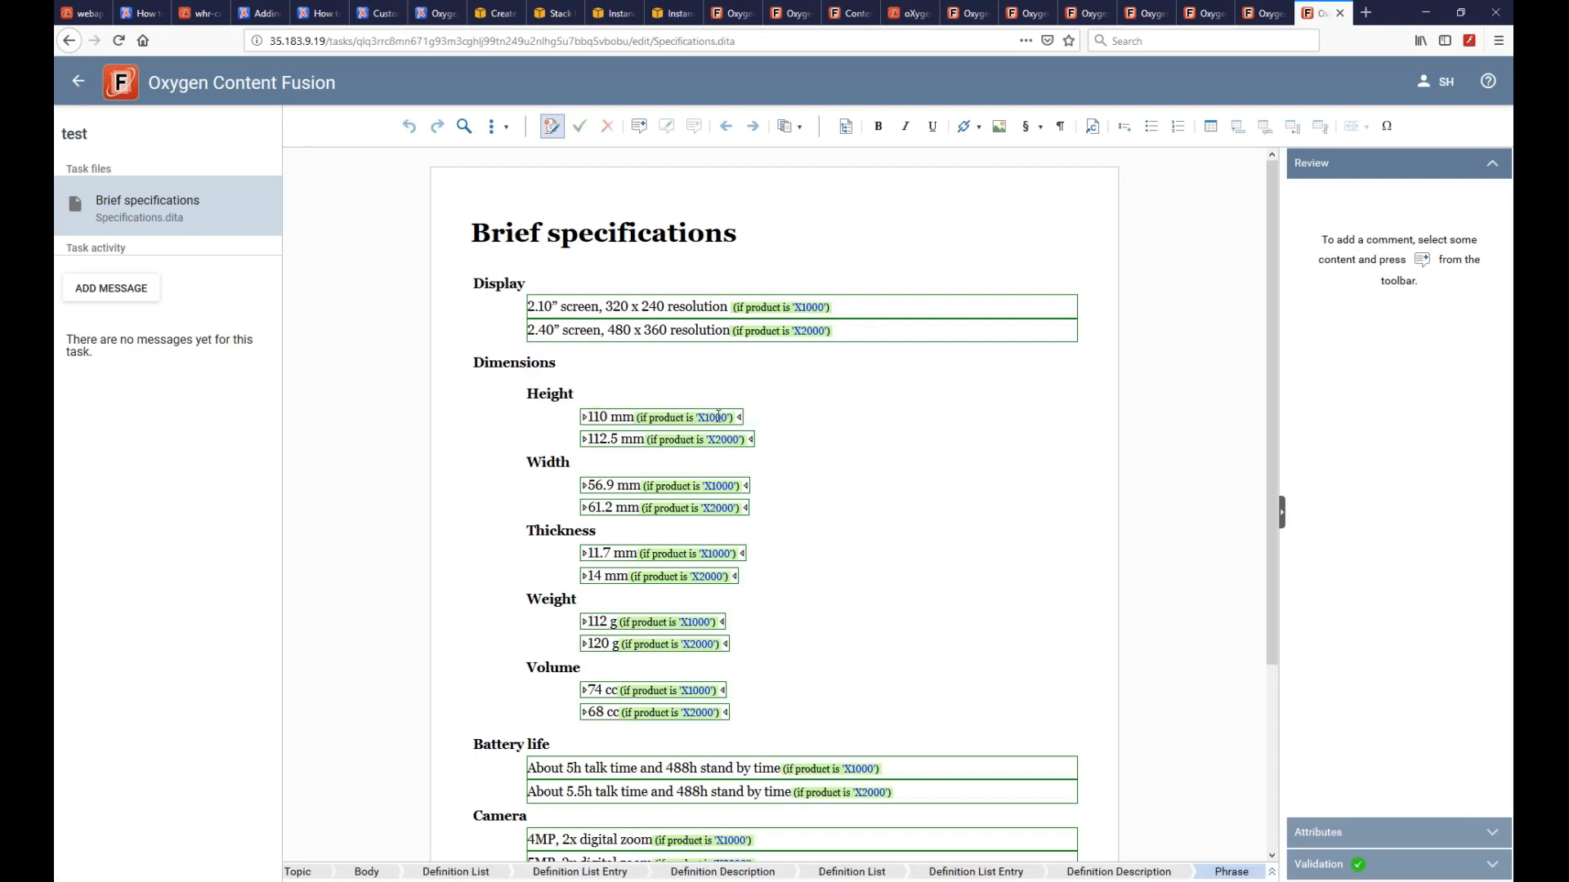
click(804, 312)
mouse_move(807, 319)
mouse_down()
mouse_move(917, 400)
mouse_move(818, 315)
mouse_up()
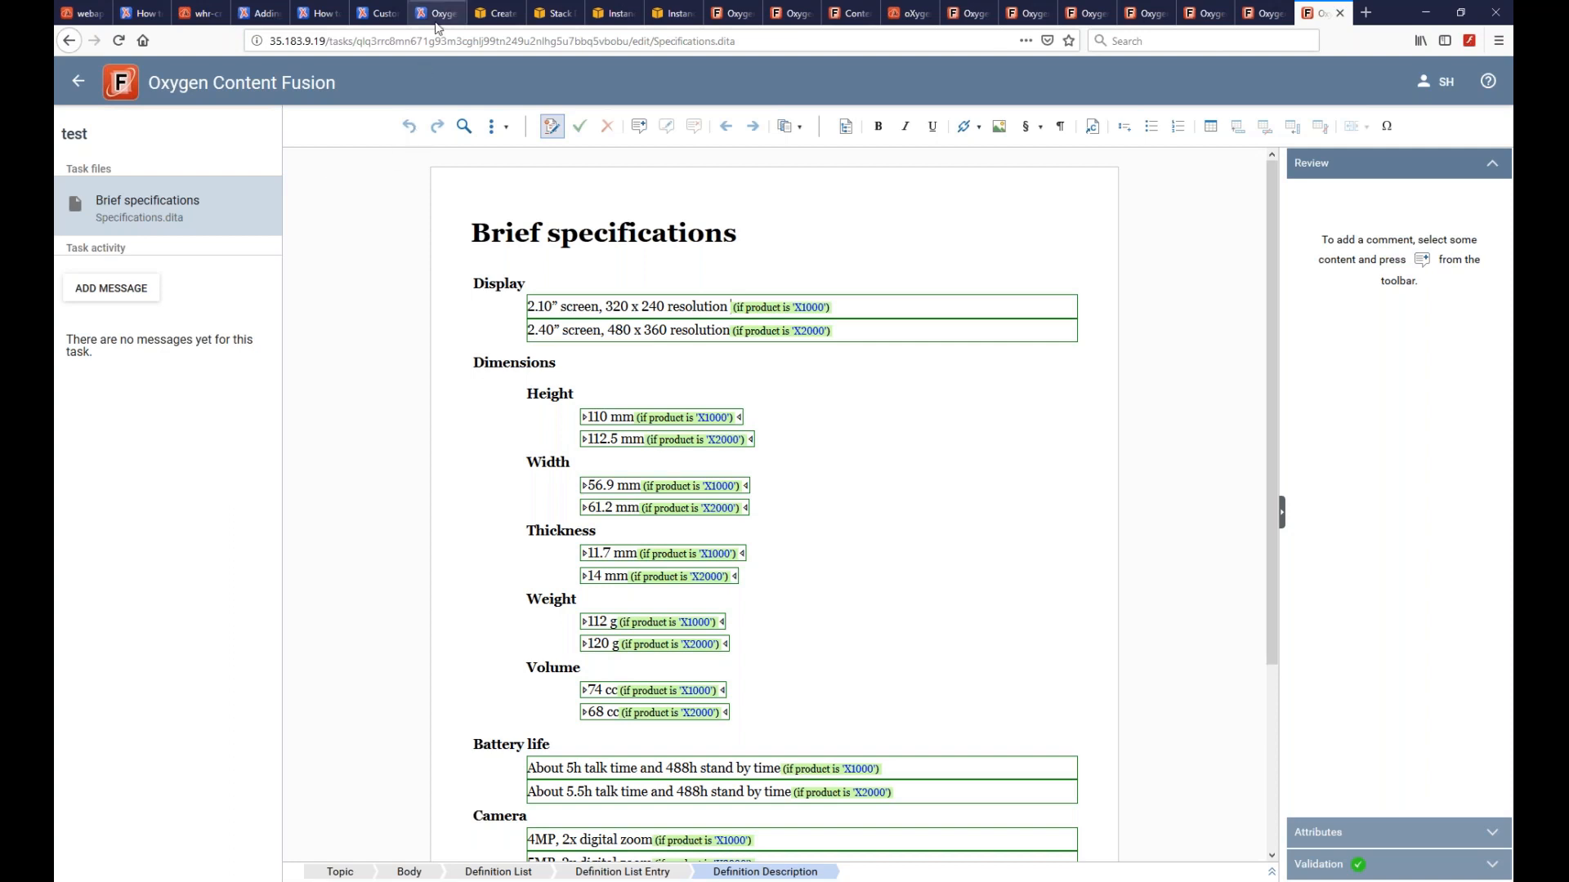
- Load oxygenxml.com in a new browser tab
click(1365, 12)
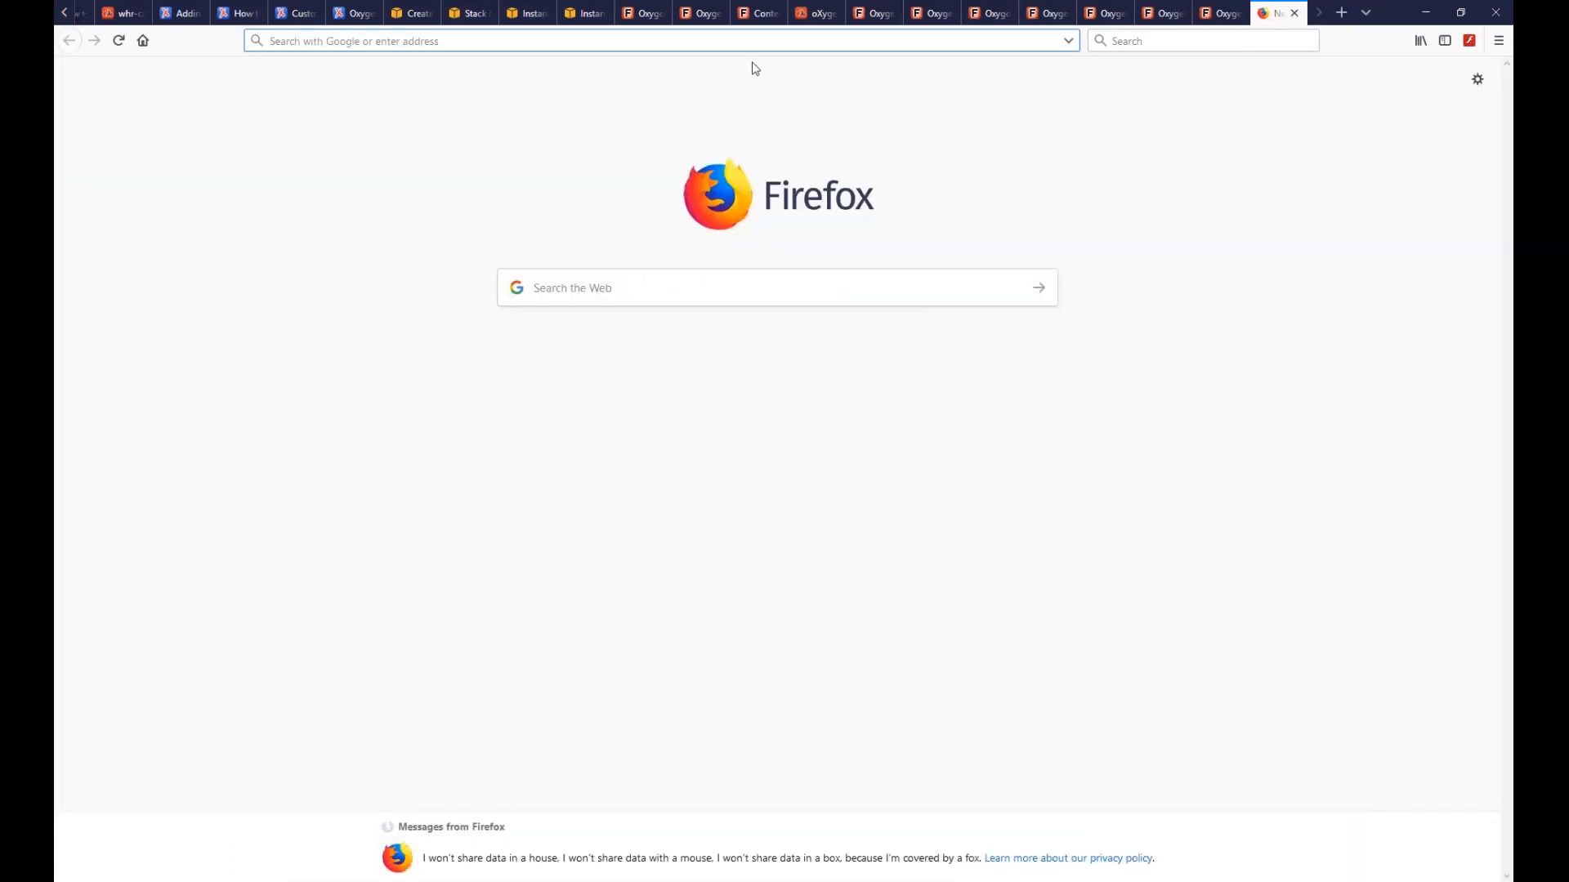
text(oxygenxml.com)
key(Return)
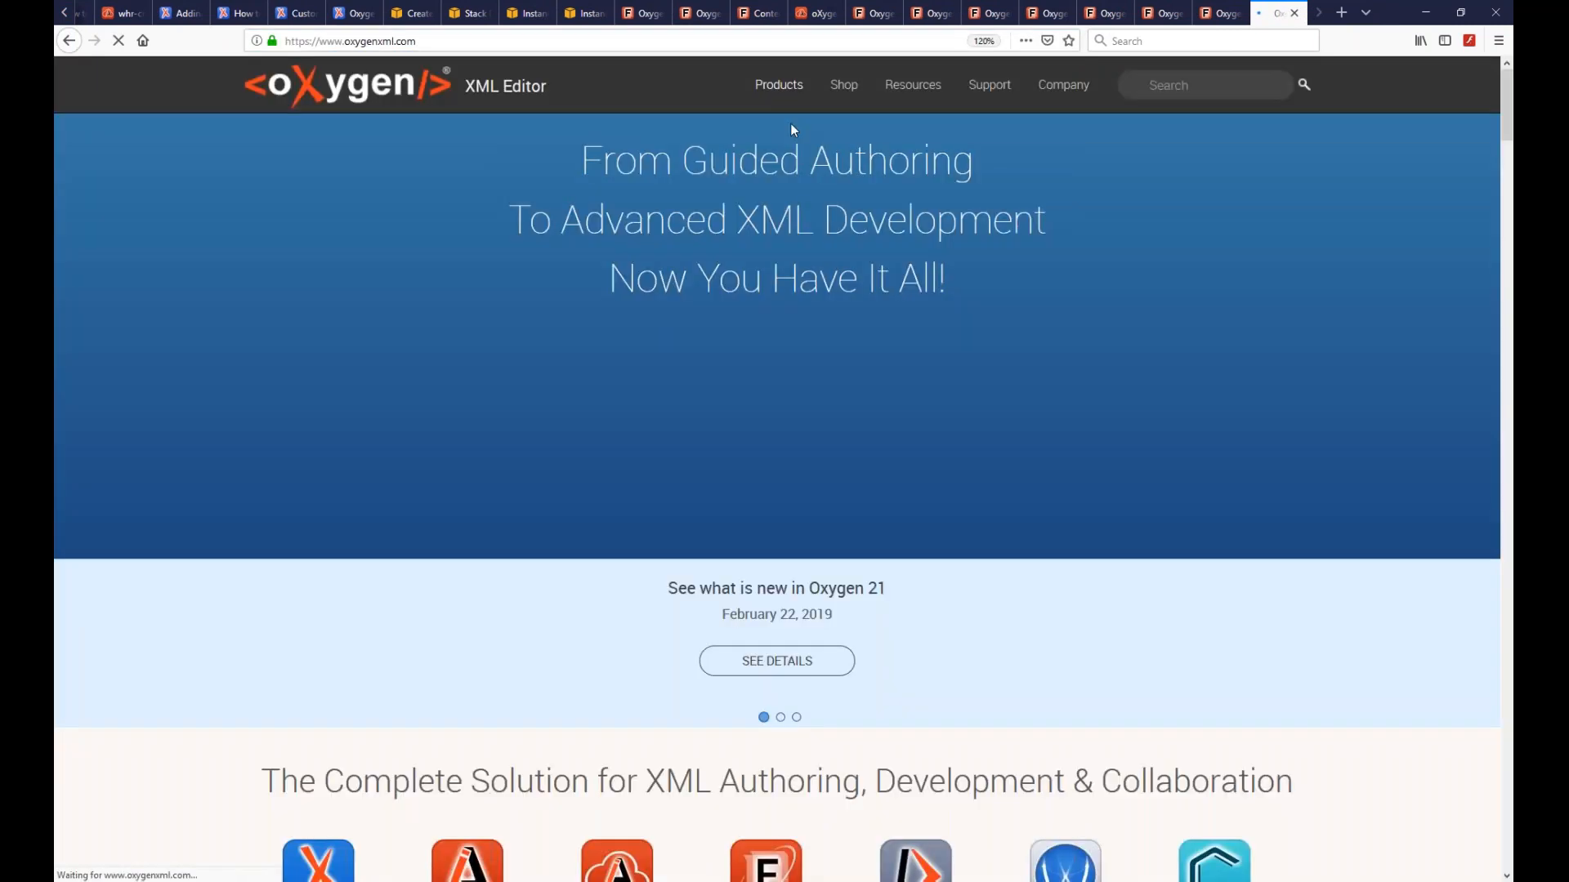
- Open the Company > Events page, scroll to the Content Fusion webinar, then return to Oxygen
mouse_move(1042, 102)
click(994, 205)
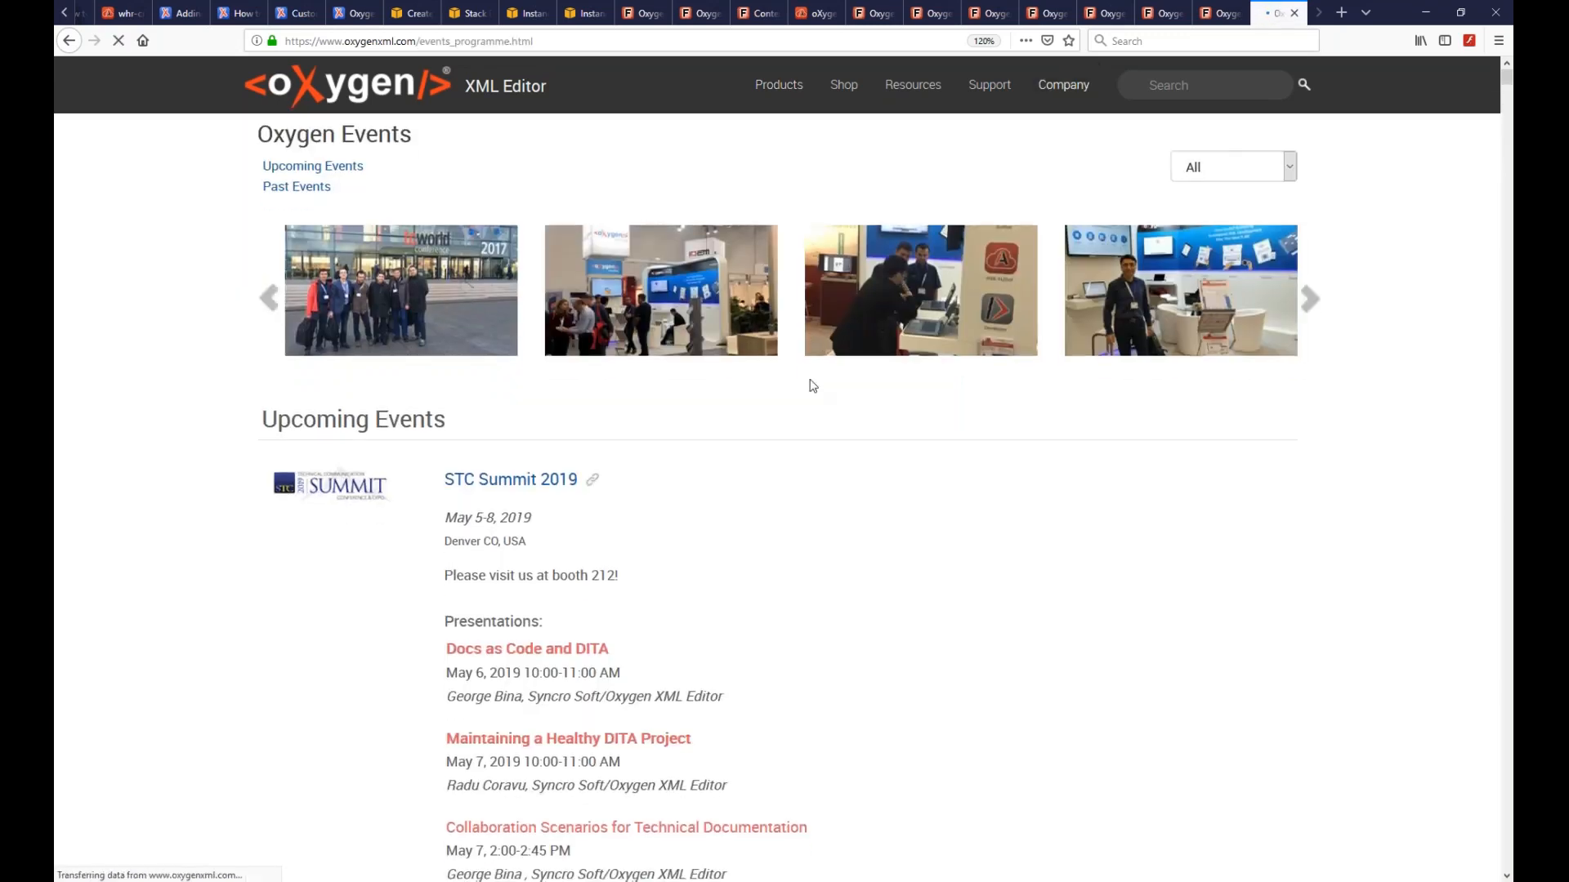
scroll(813, 386, down, 8)
scroll(813, 478, down, 13)
scroll(773, 478, down, 1)
scroll(772, 478, up, 4)
scroll(772, 478, up, 6)
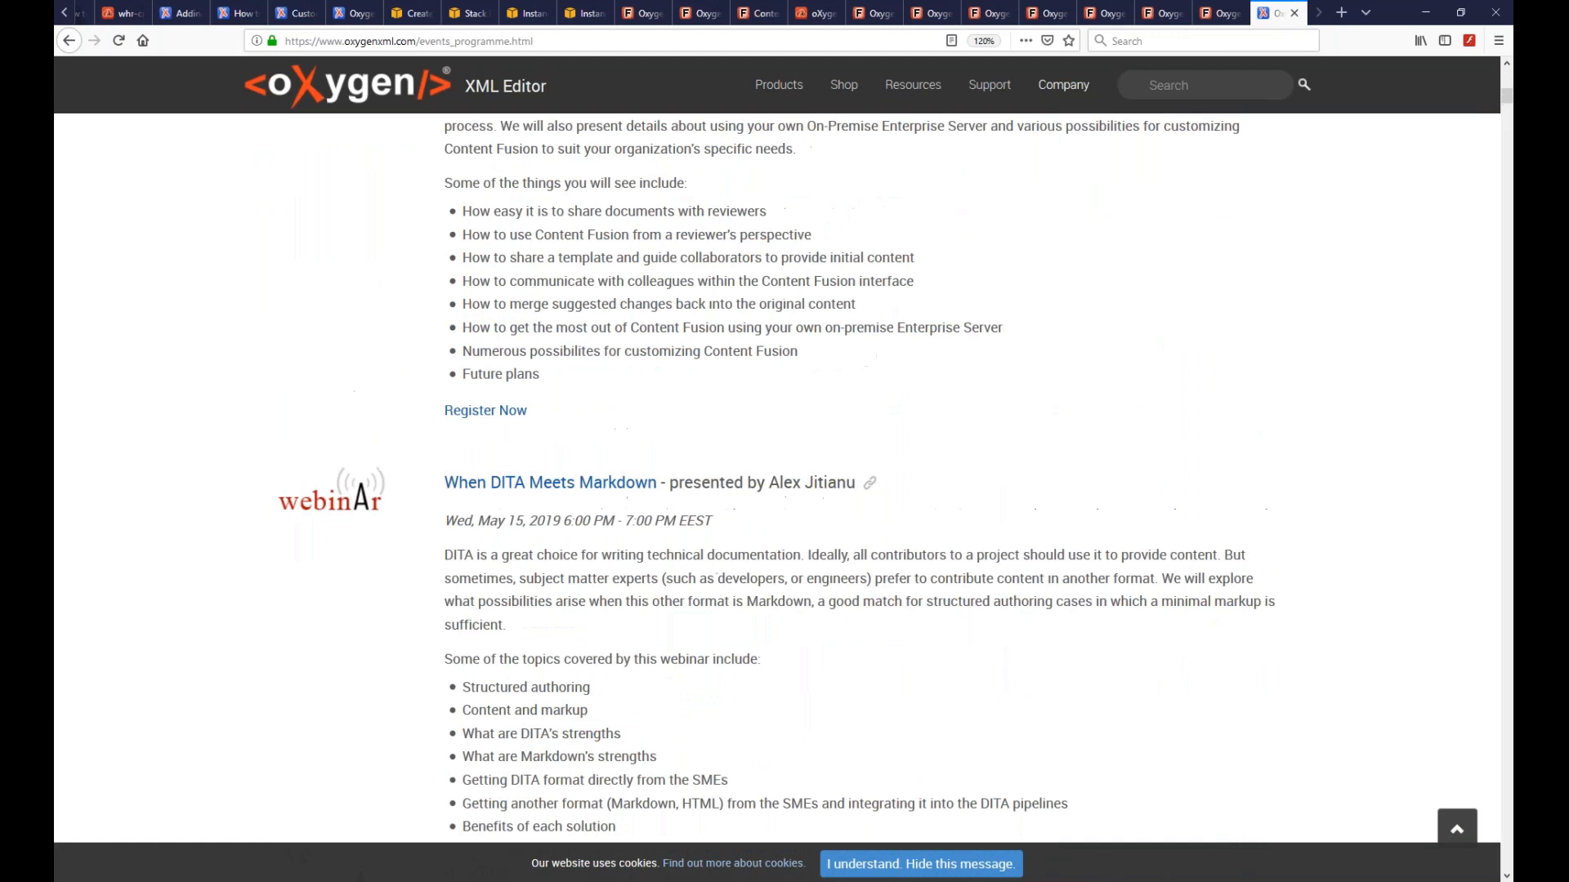
scroll(776, 478, up, 3)
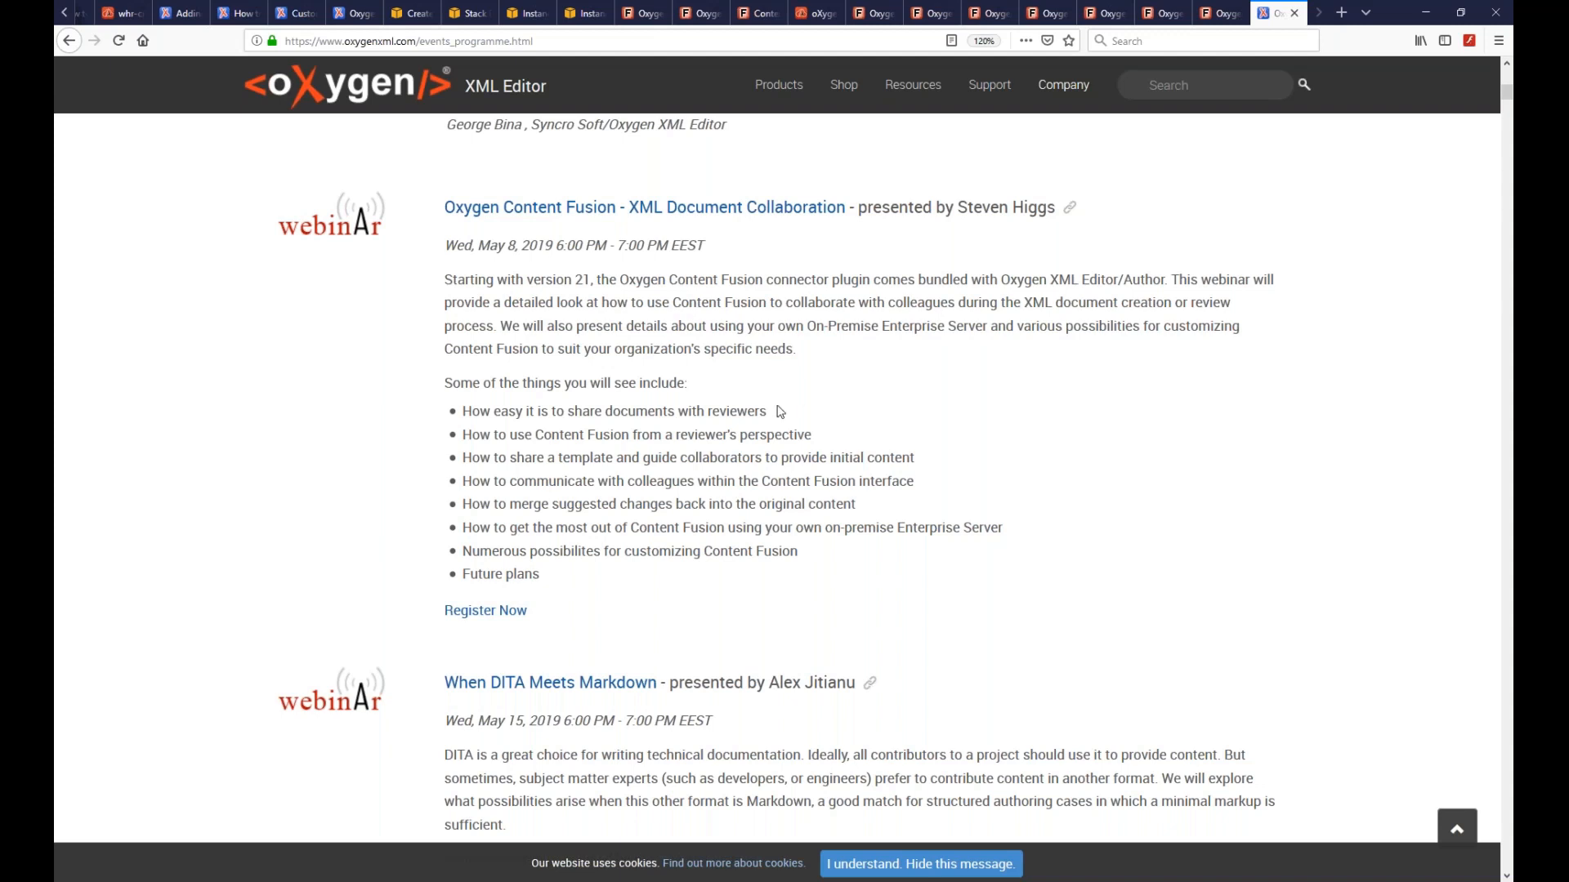
click(213, 881)
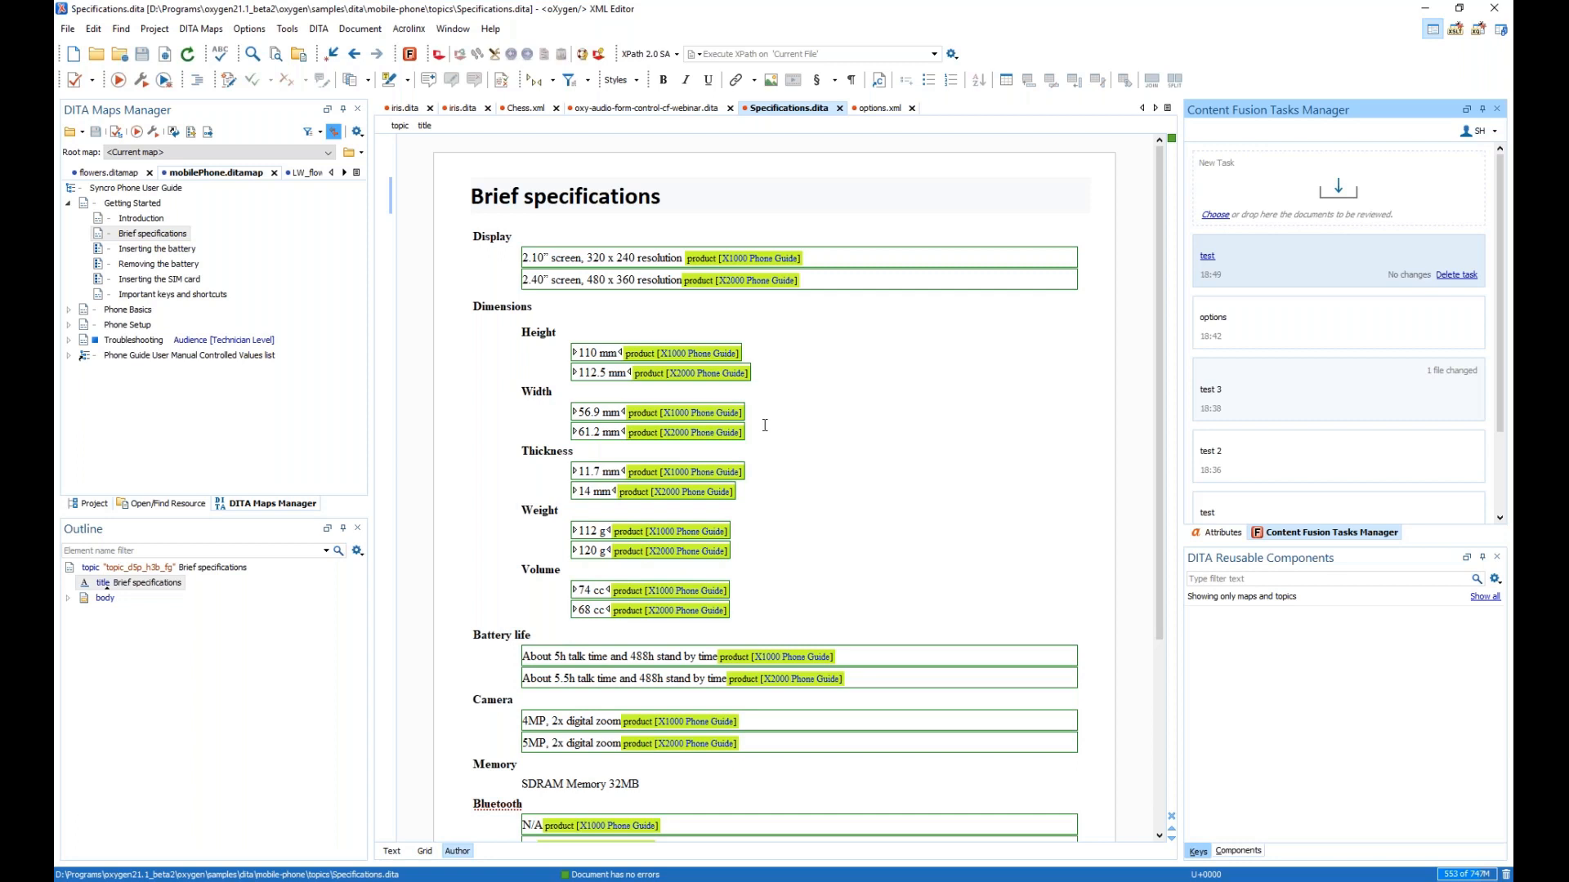
- Switch from the editor to the Content Fusion Task 1 page showing the Iris topic
key(alt+Tab)
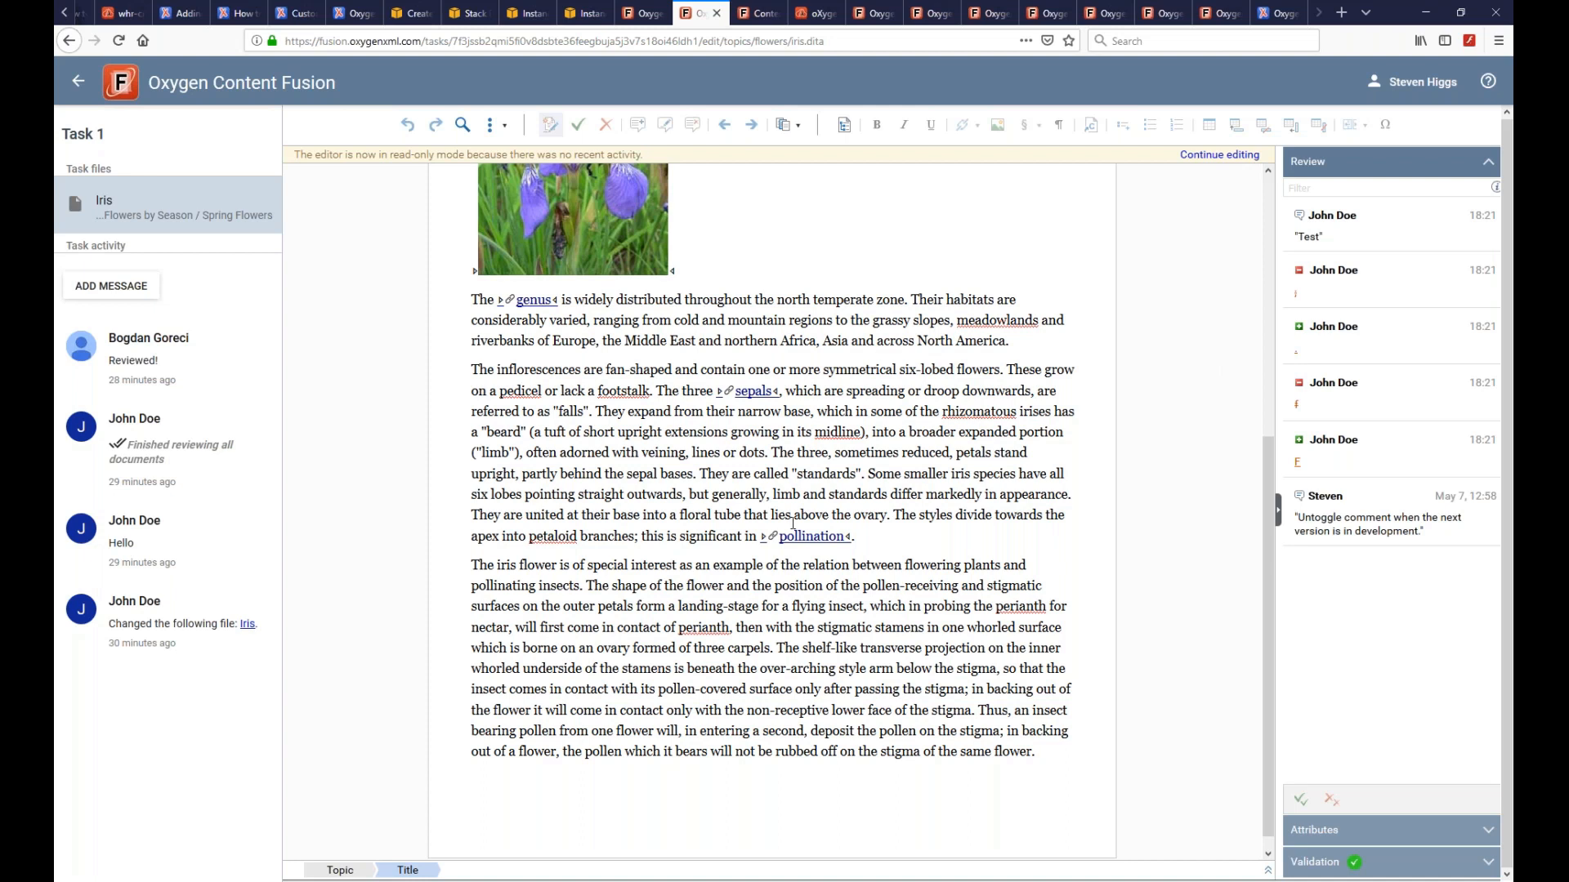
scroll(793, 523, up, 5)
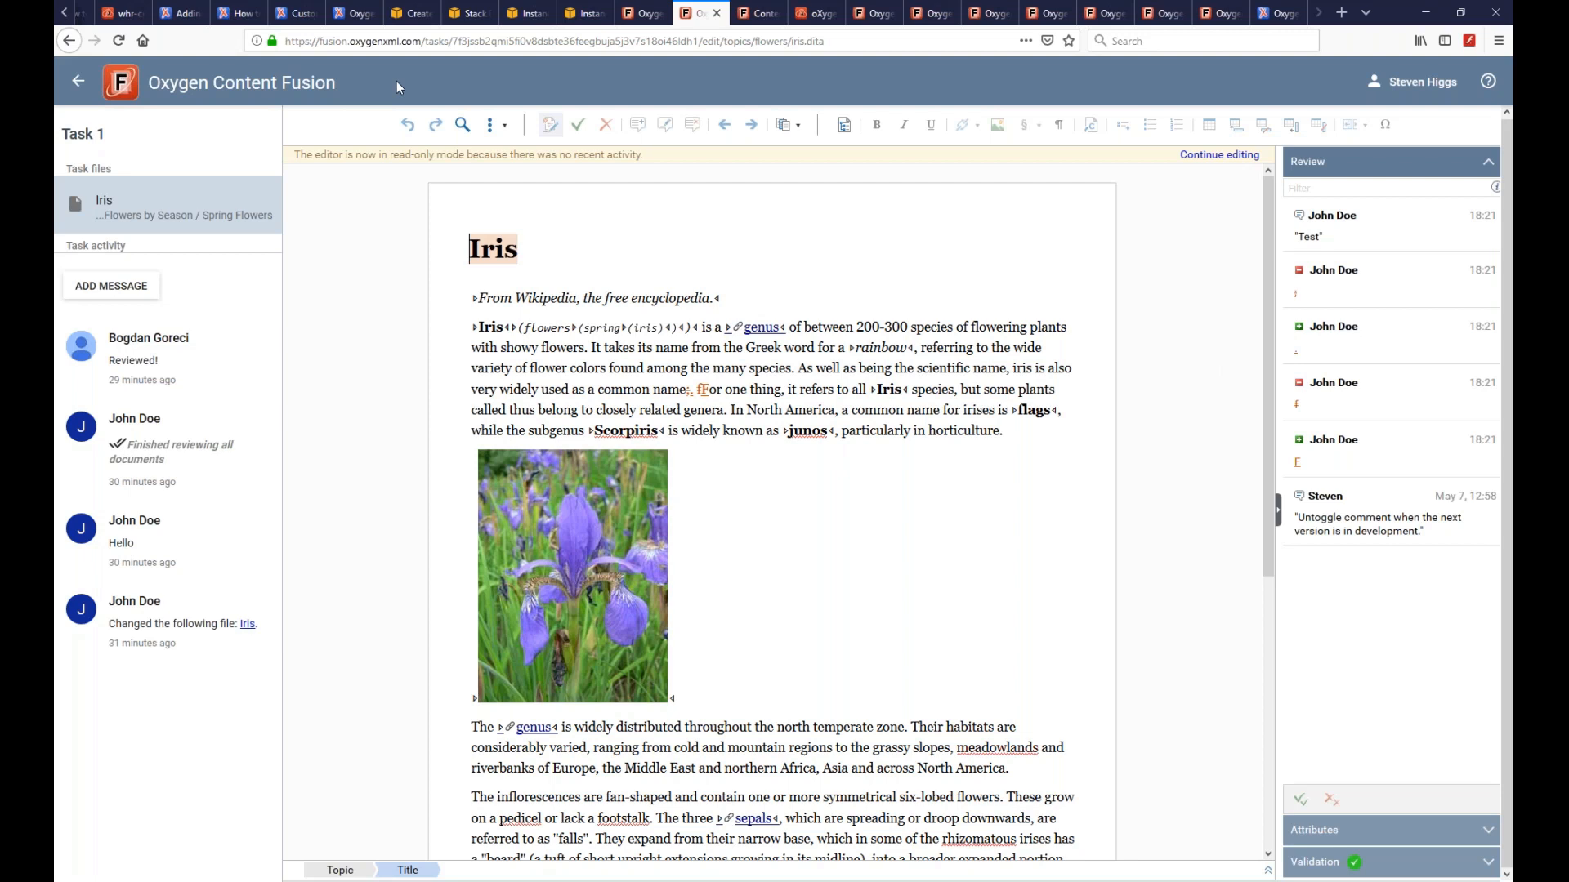
- Open the Content Fusion Buy Now pricing page, then return to Oxygen's flowers.ditamap Growing Flowers map
click(1280, 22)
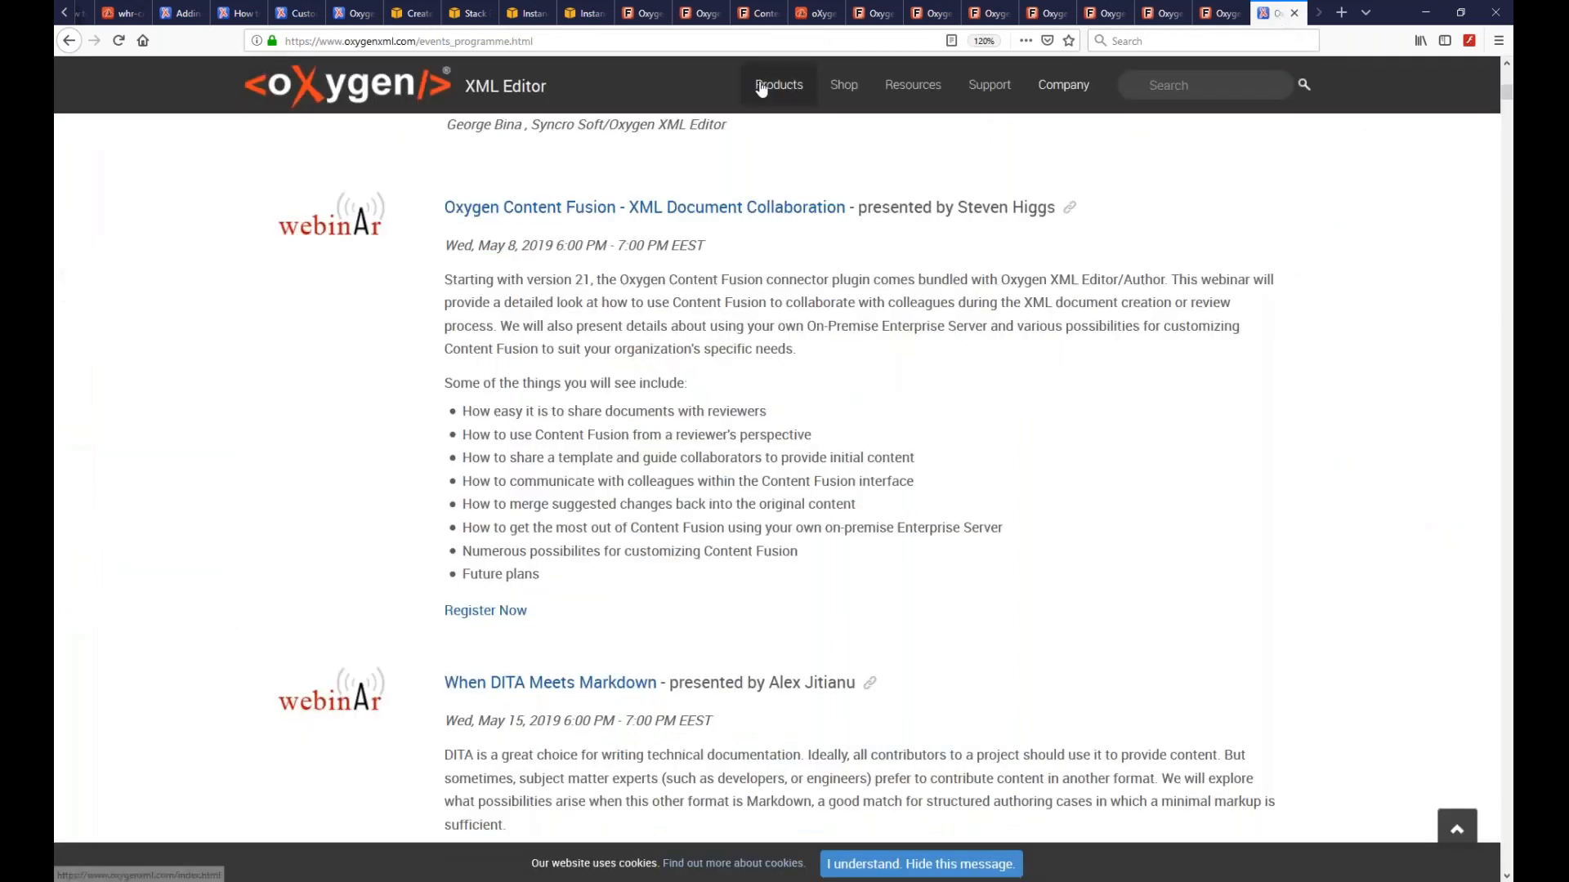
mouse_move(763, 84)
click(903, 310)
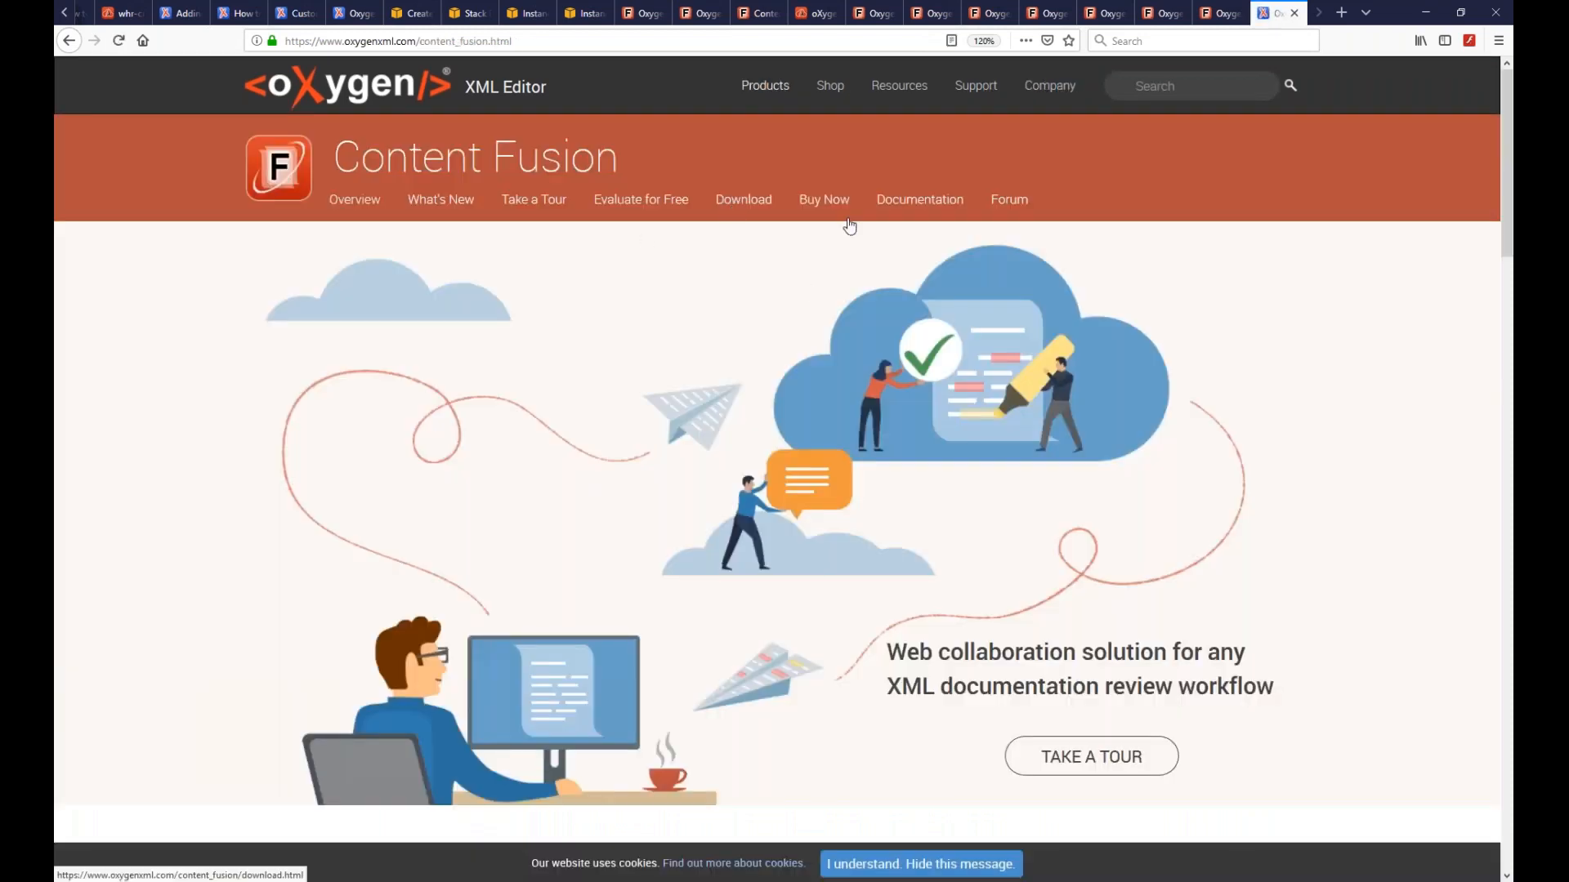
click(832, 204)
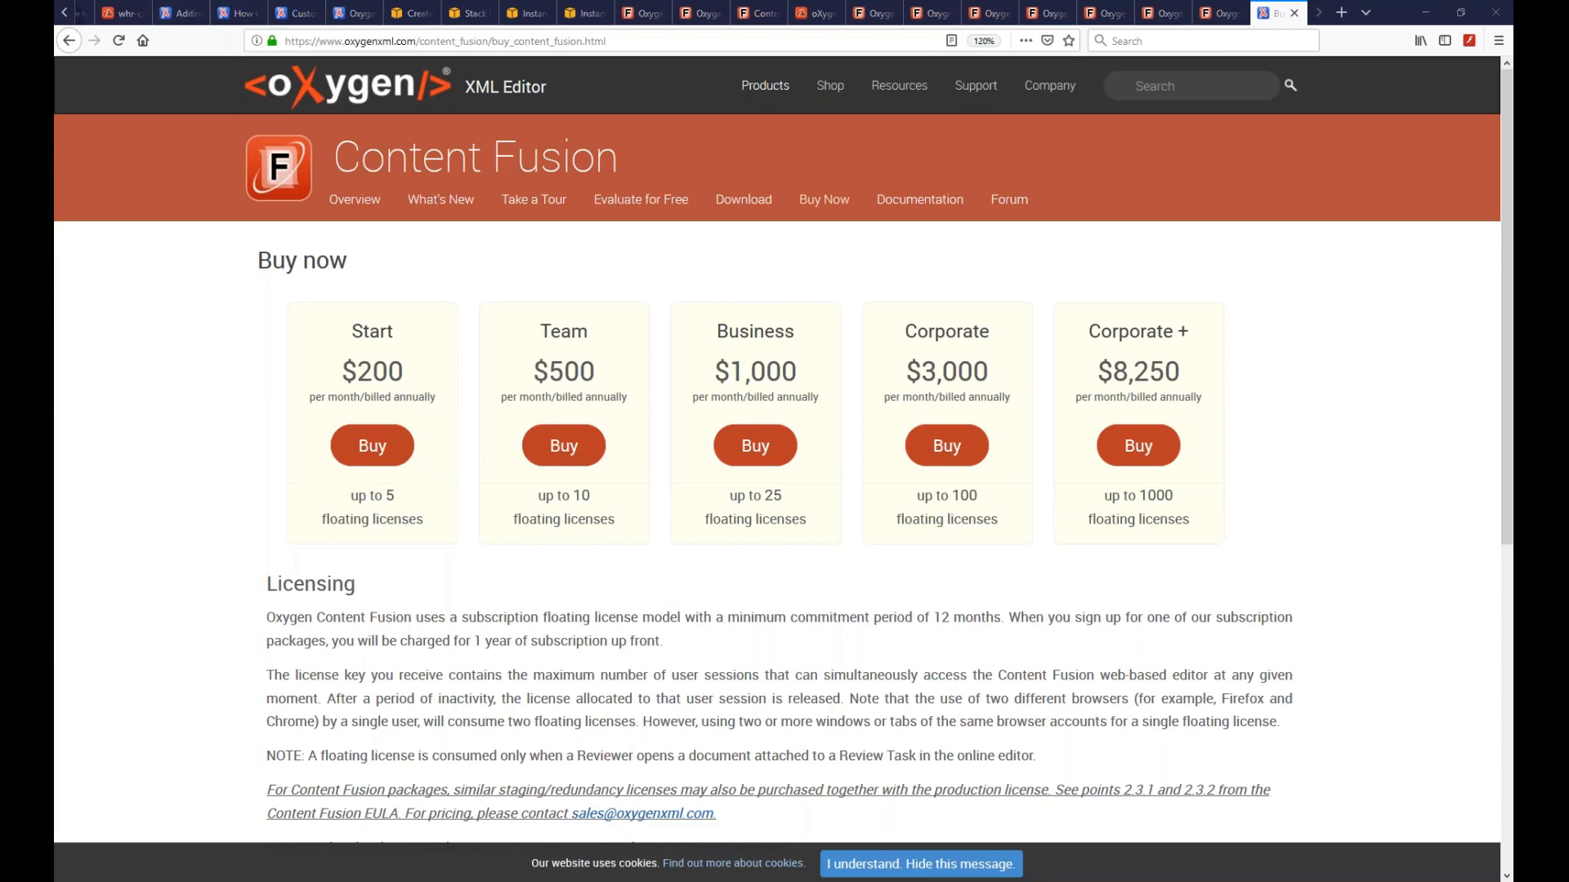
key(alt+Tab)
click(114, 173)
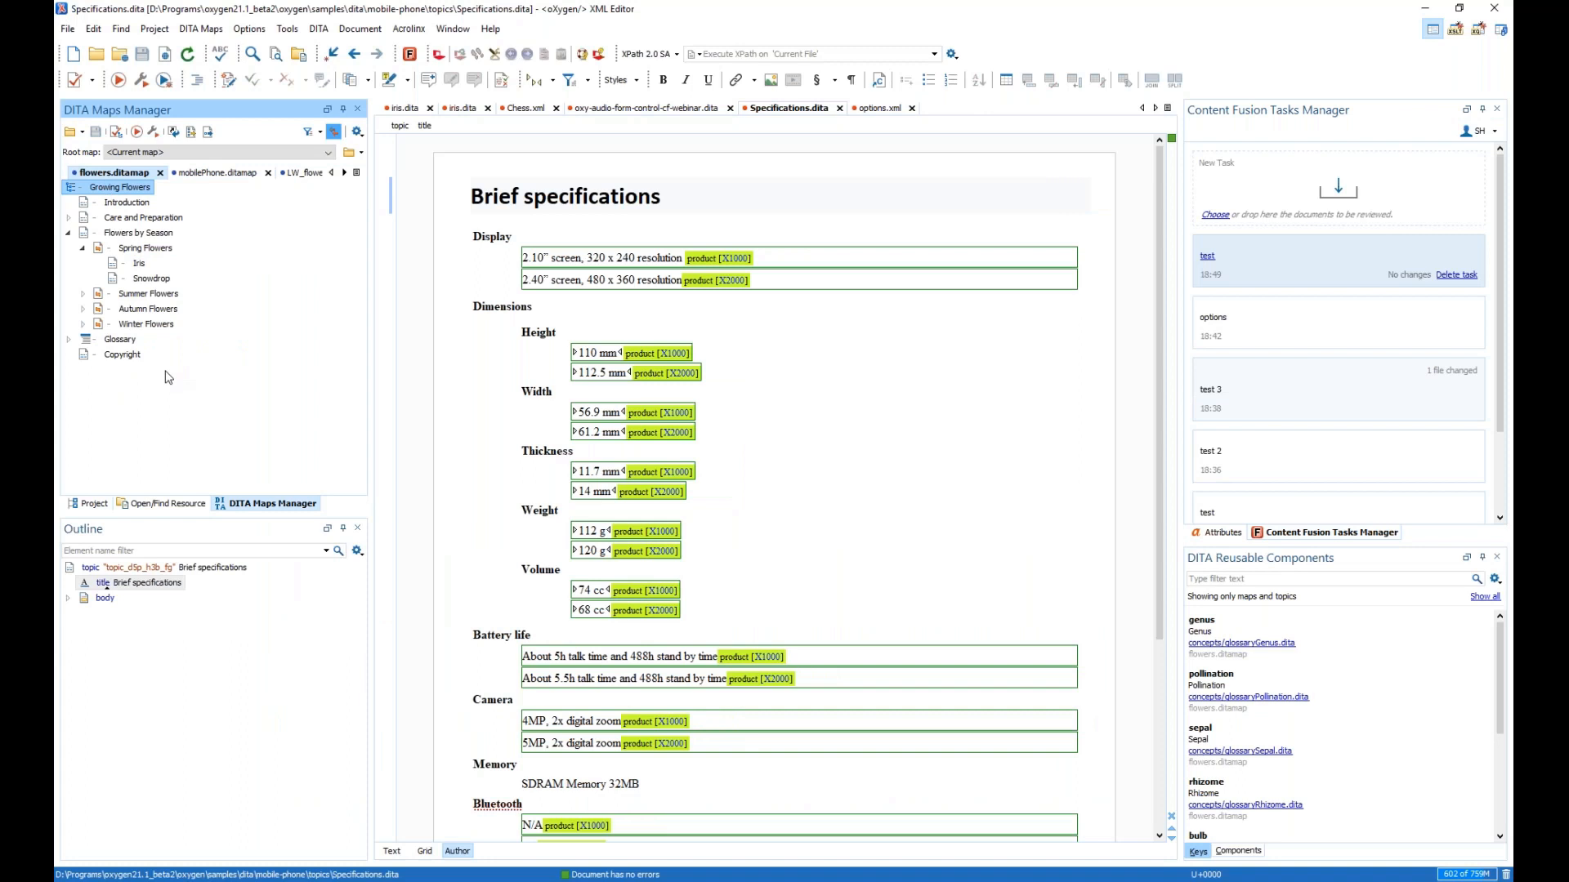
- Add the Growing Flowers map with all nested topics to a new review task summarized 'test' and upload it
right_click(114, 190)
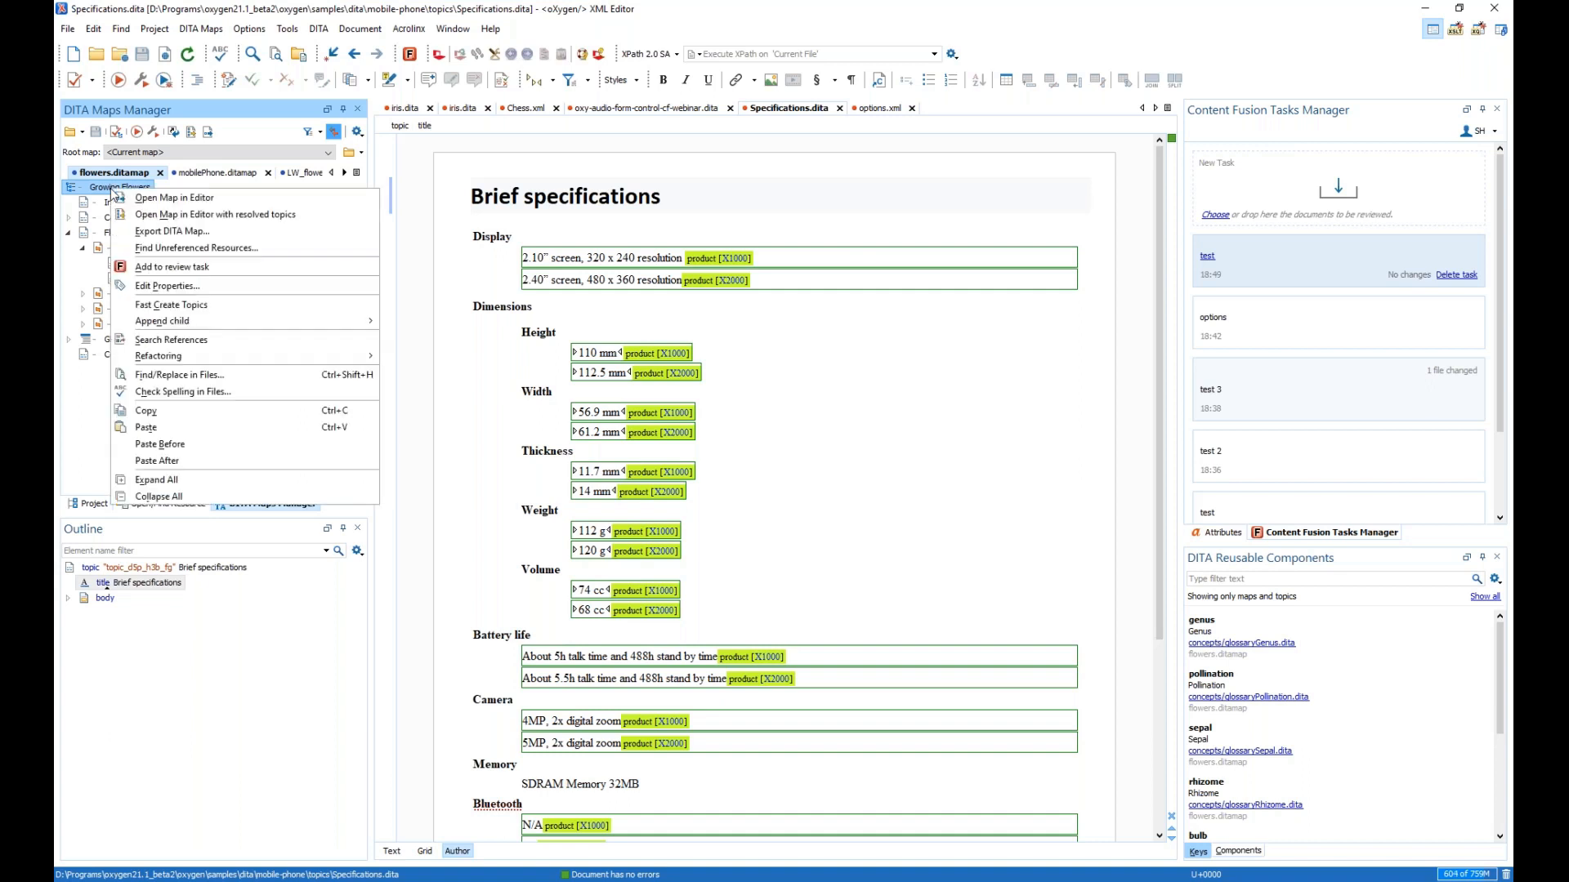
click(173, 268)
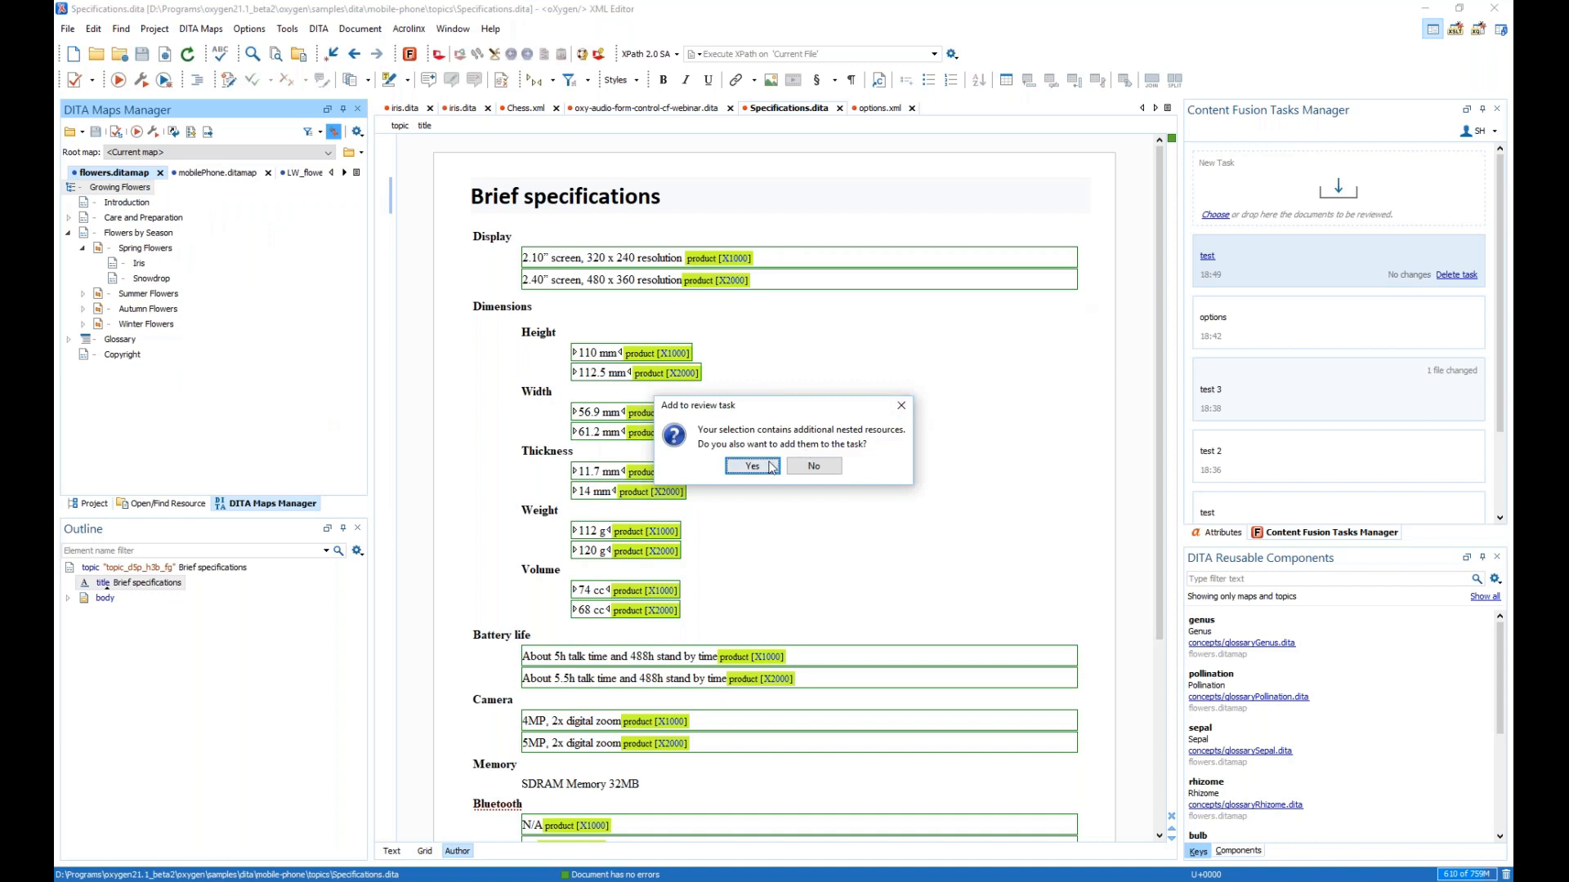
drag(772, 405, 749, 203)
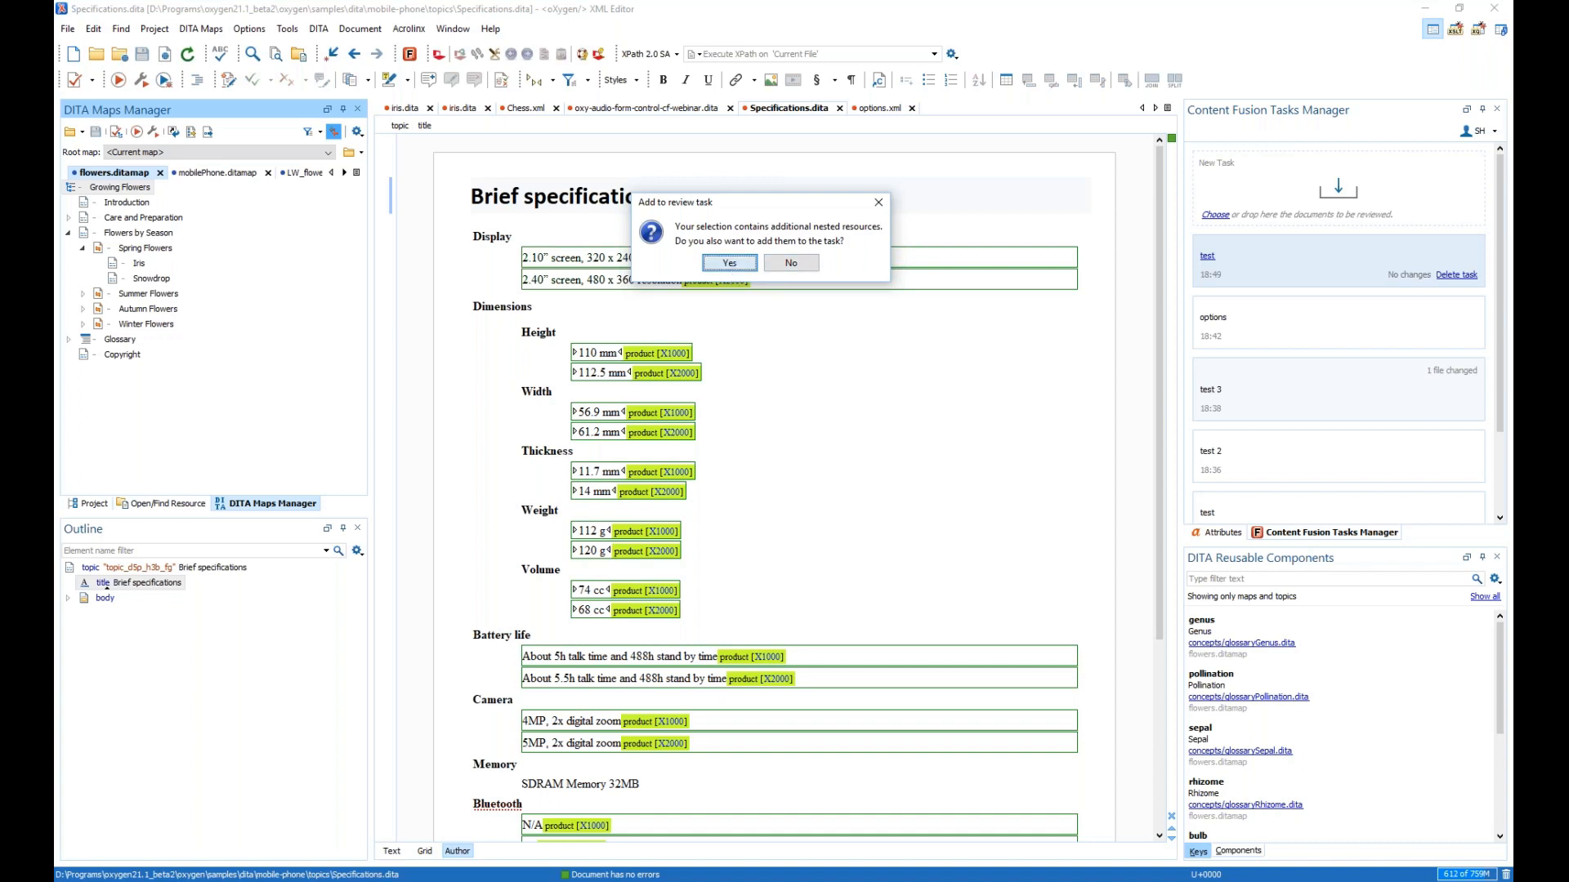
click(730, 263)
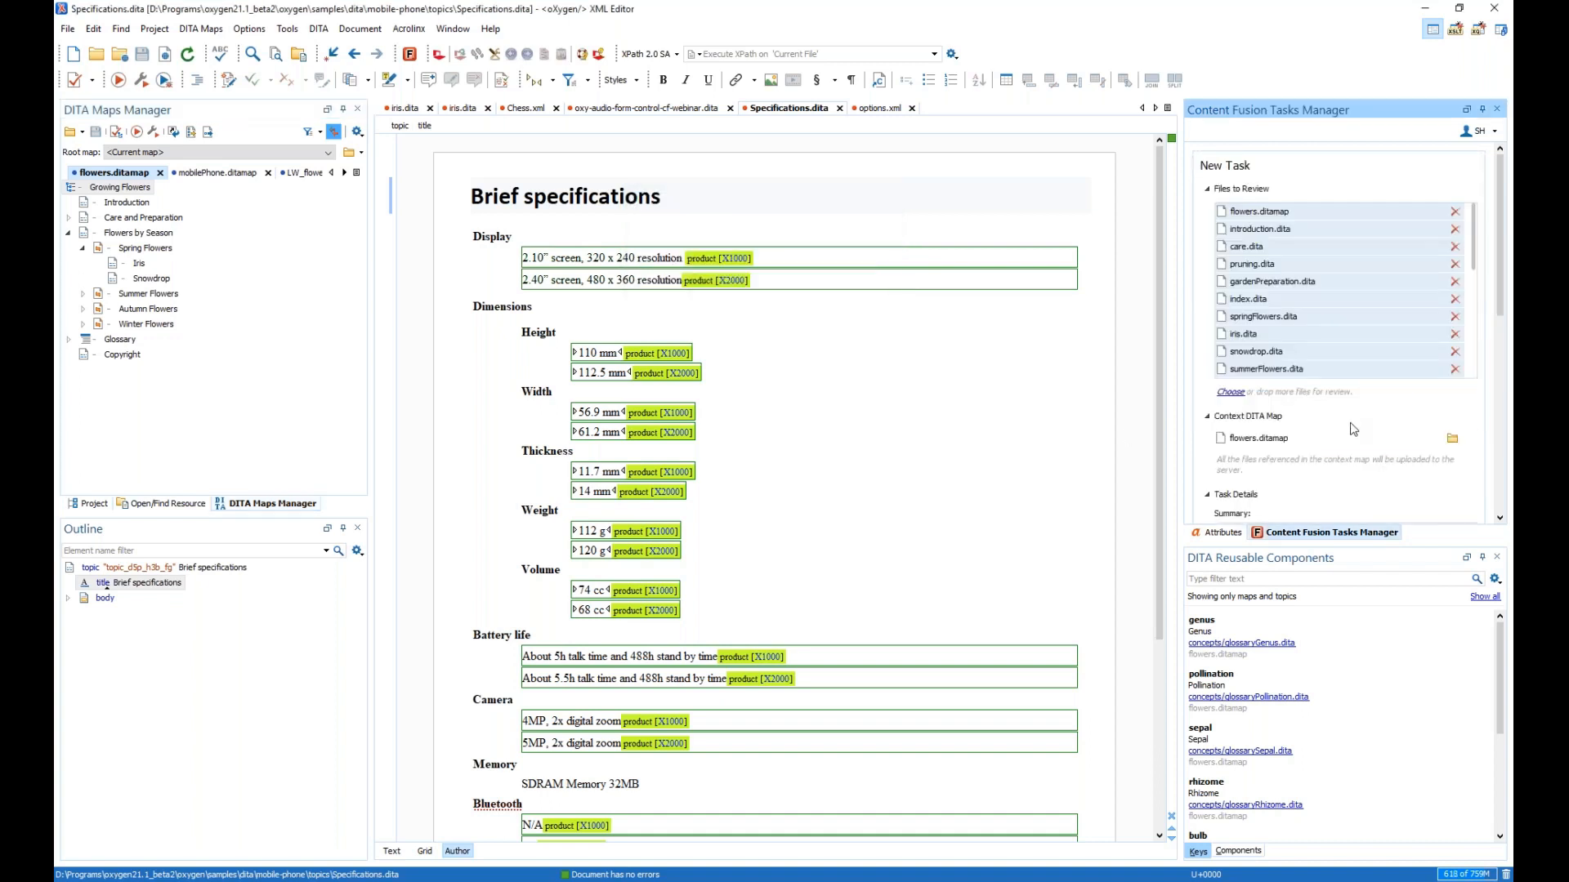
scroll(1332, 445, down, 2)
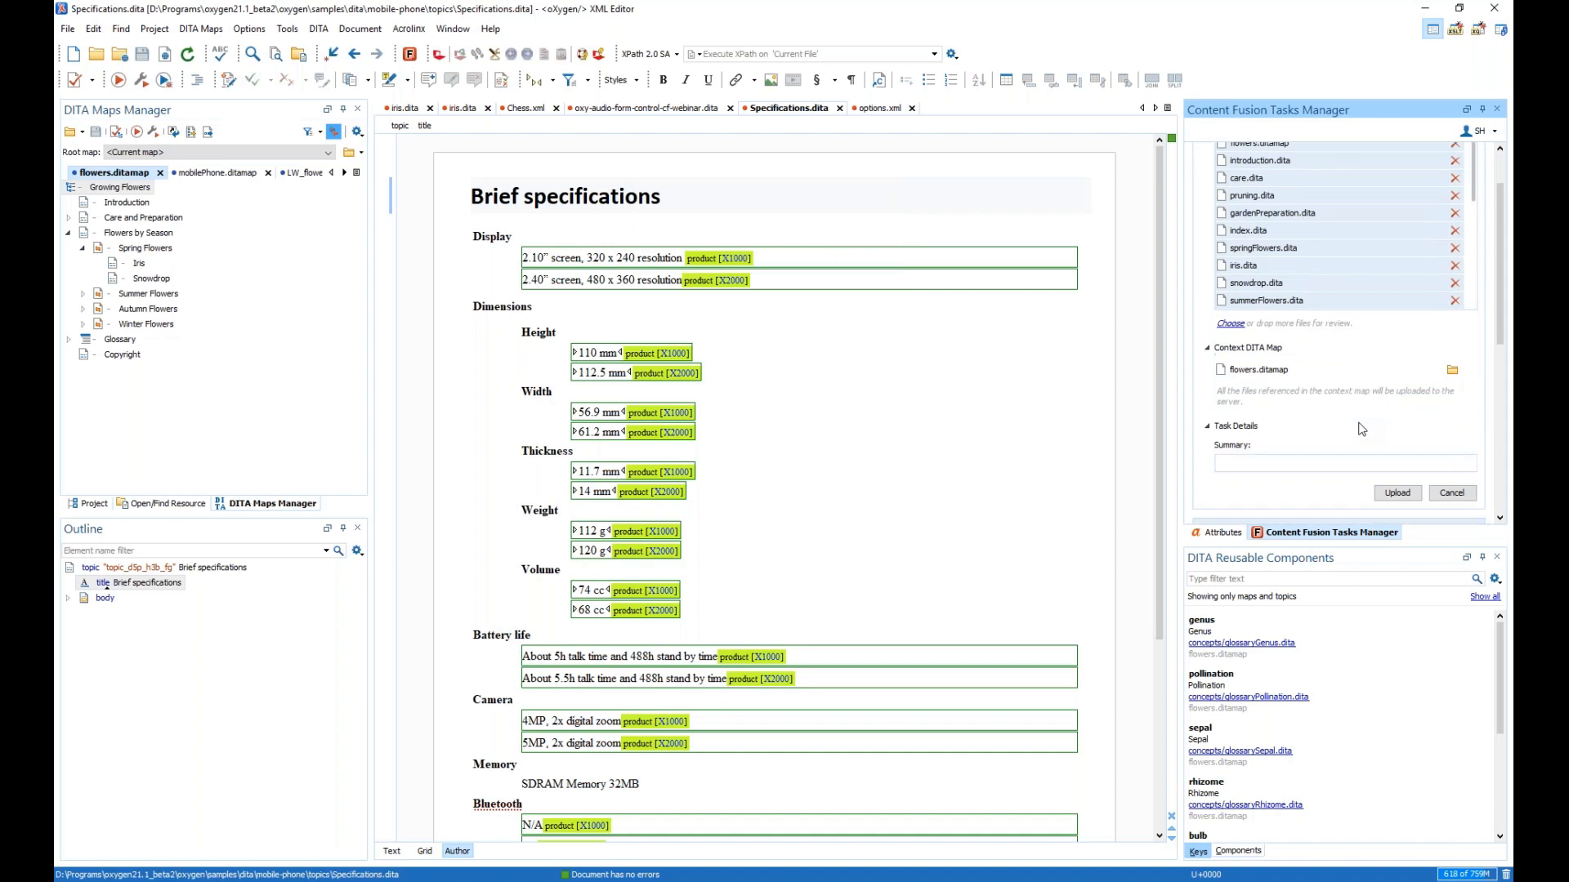
click(1282, 462)
text(test)
click(1394, 502)
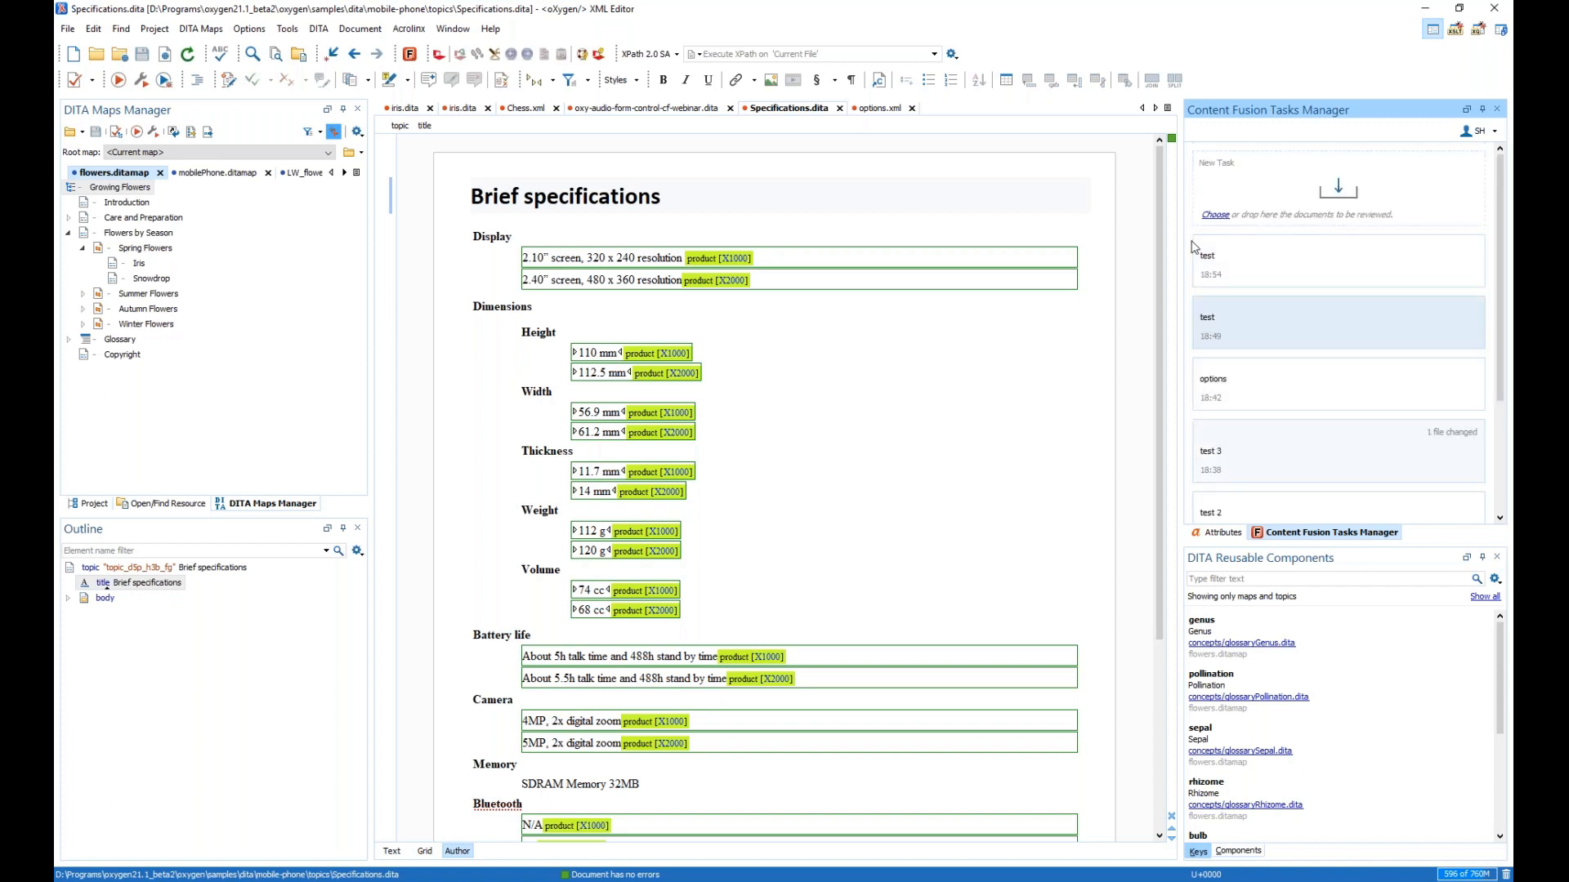
- Open the new test task and scroll through its Files list of Growing Flowers topics
click(1210, 256)
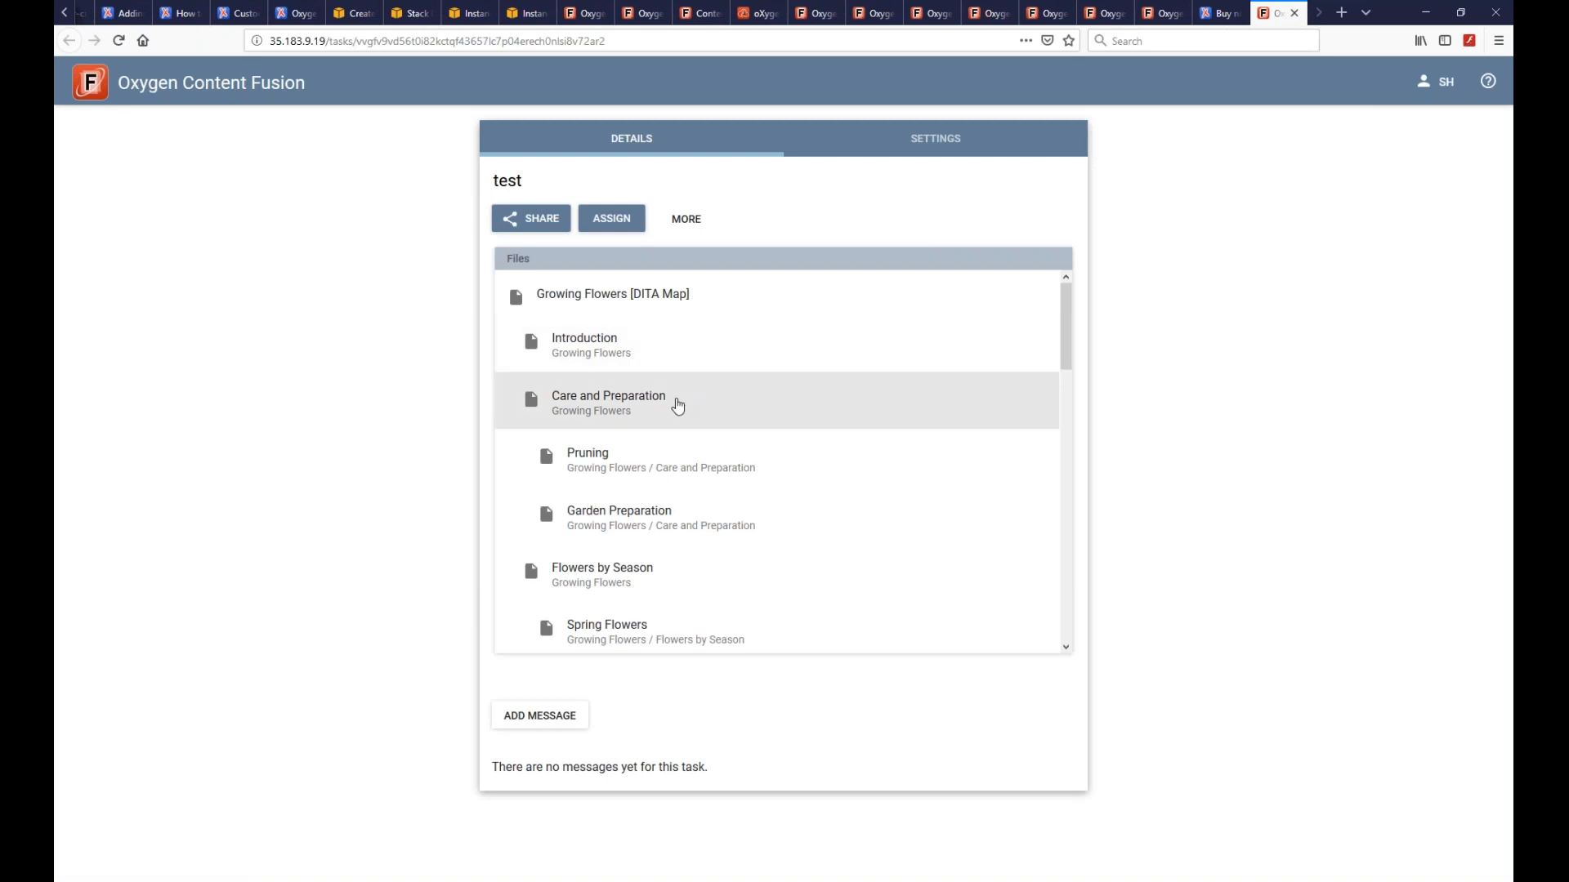
scroll(685, 510, down, 15)
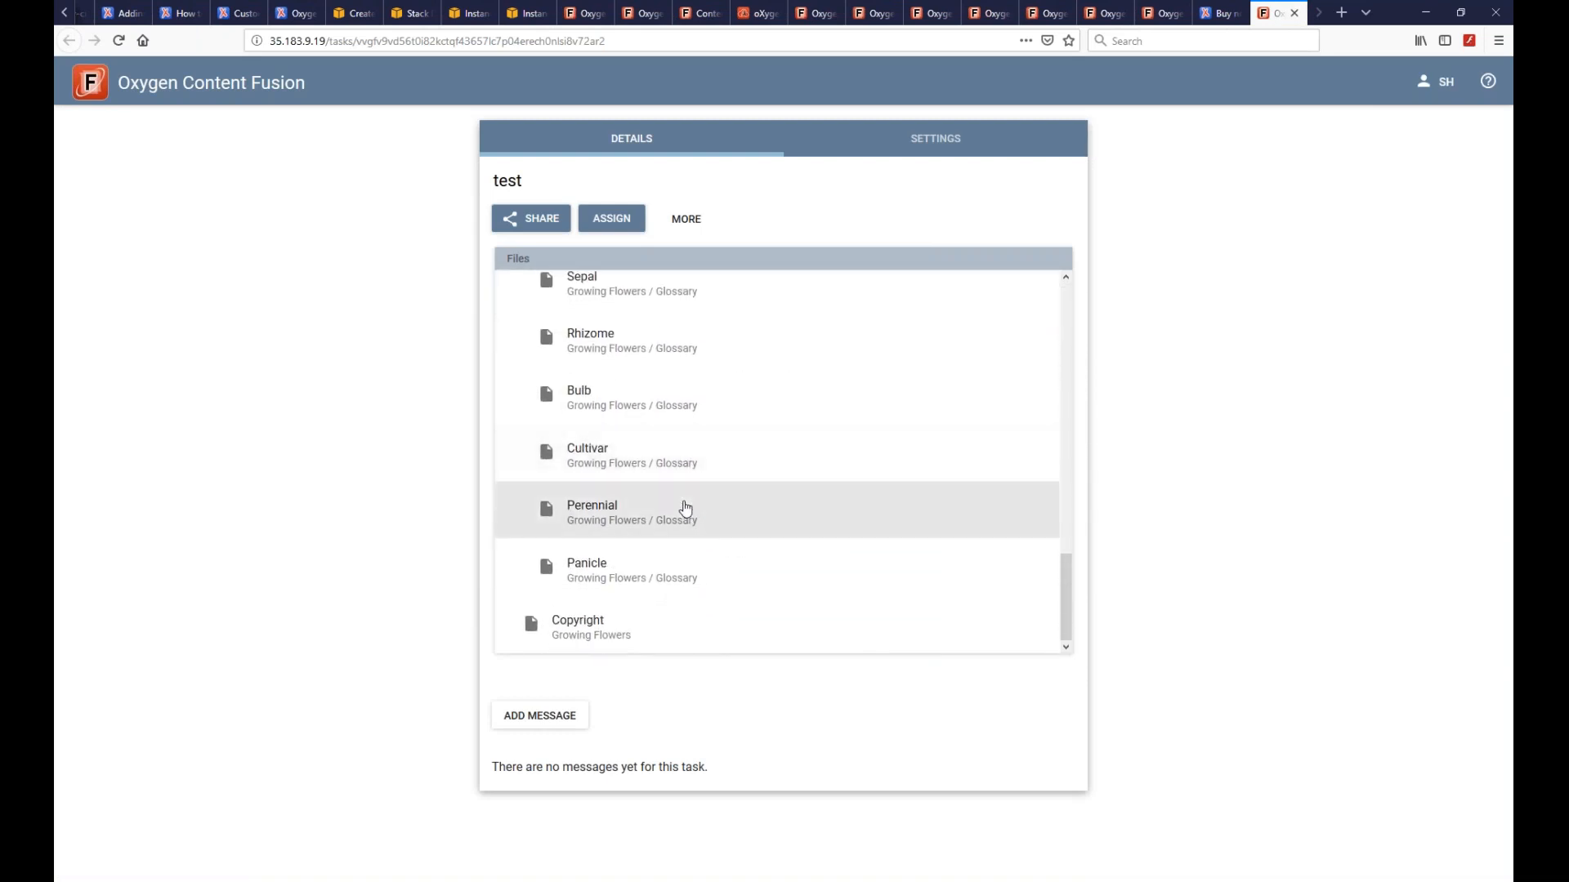
scroll(685, 509, up, 15)
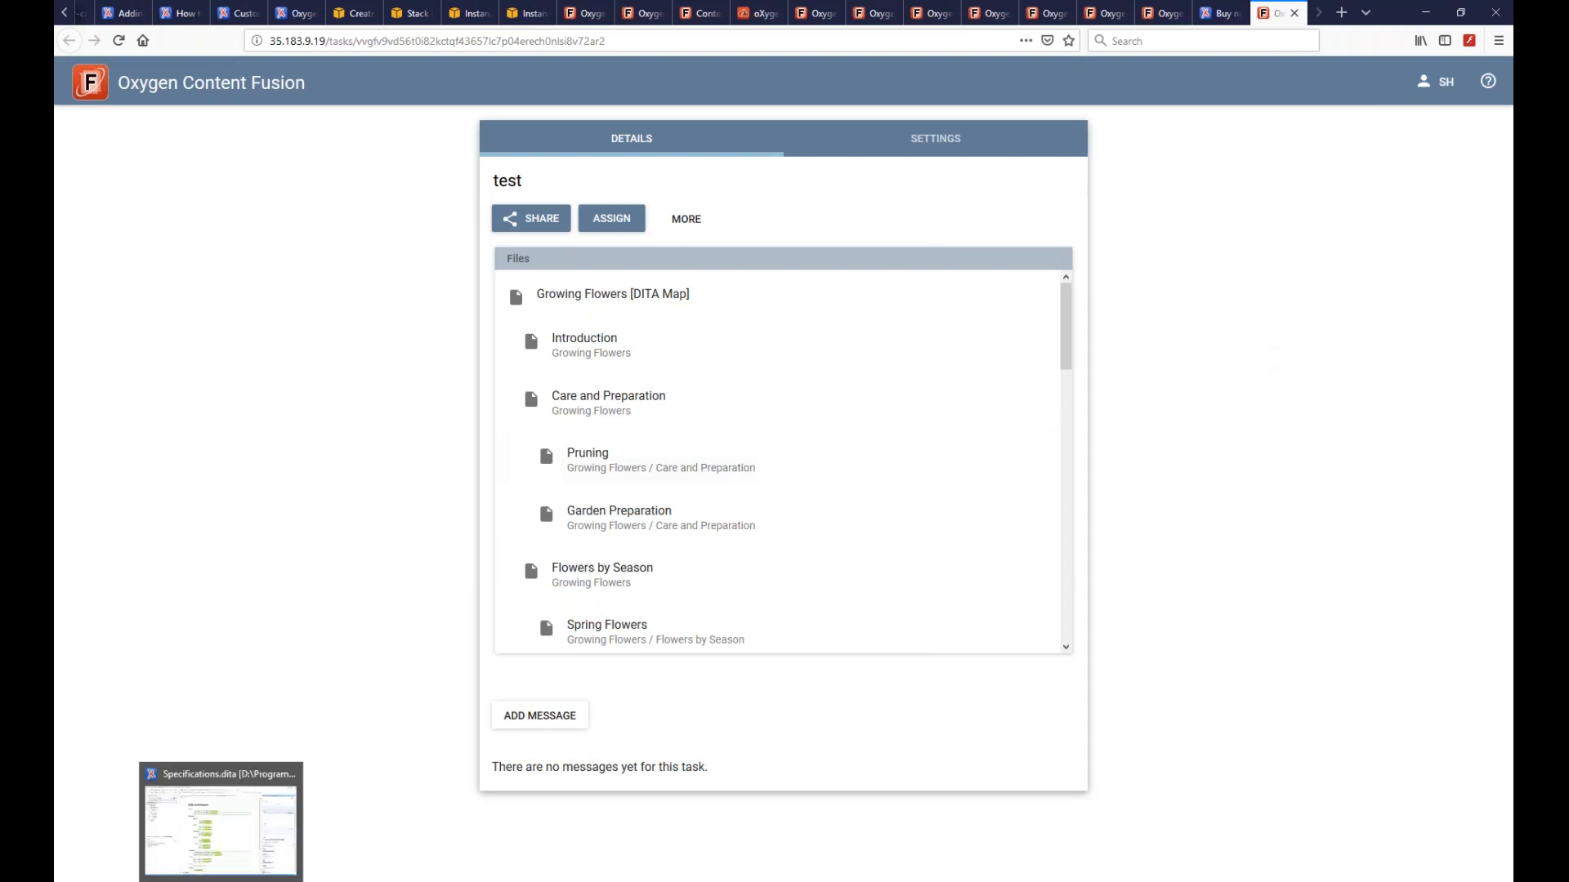
- Switch to Oxygen, click into the Specifications topic, then bring the Content Fusion task back
click(222, 881)
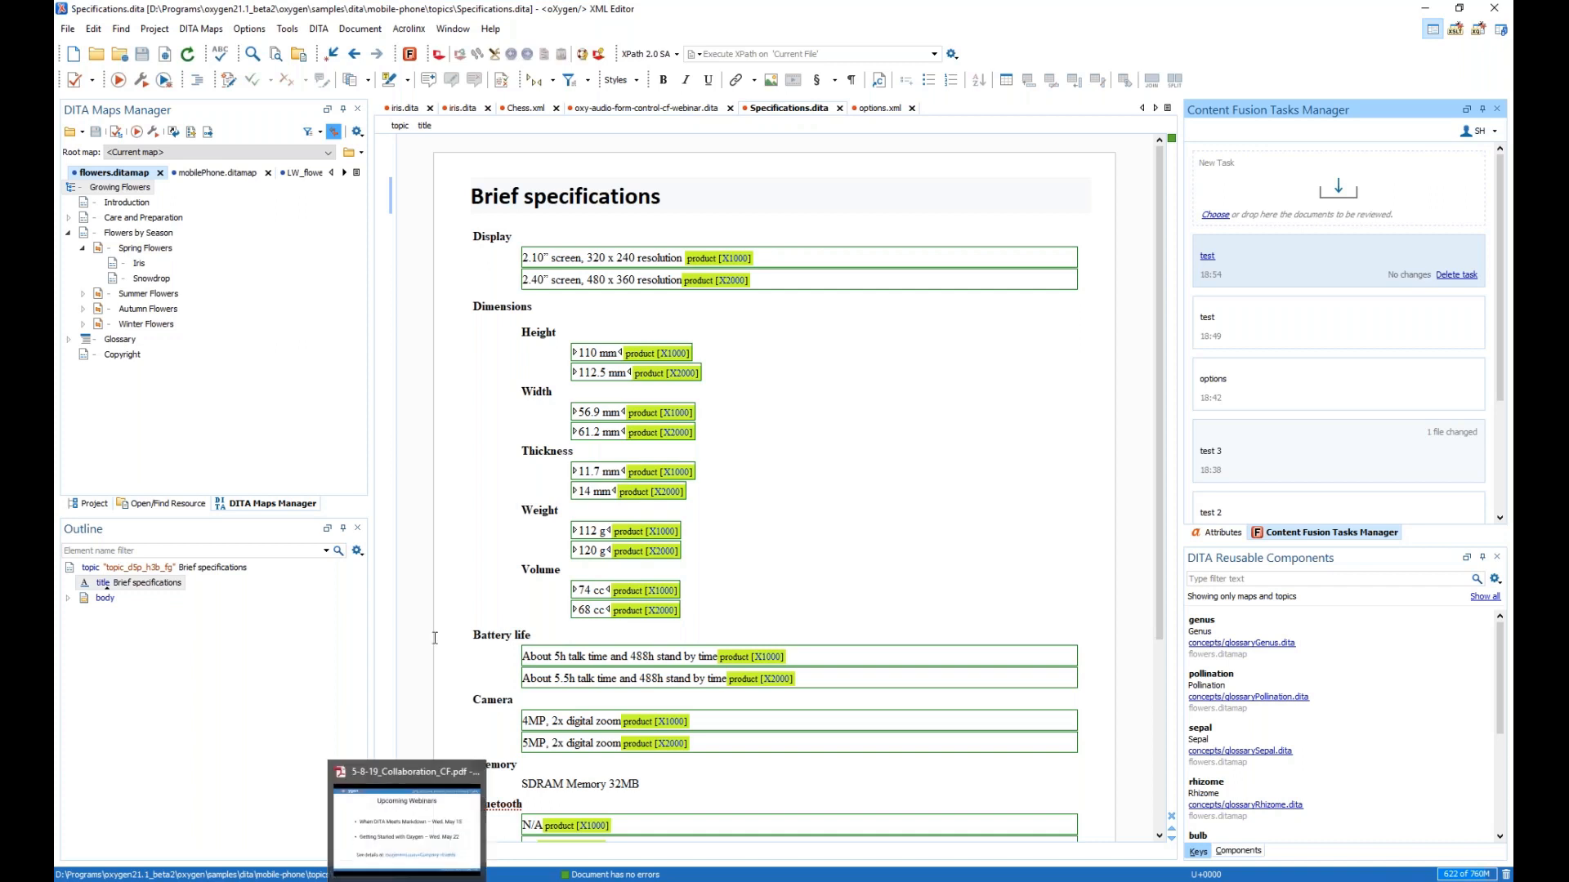
click(833, 155)
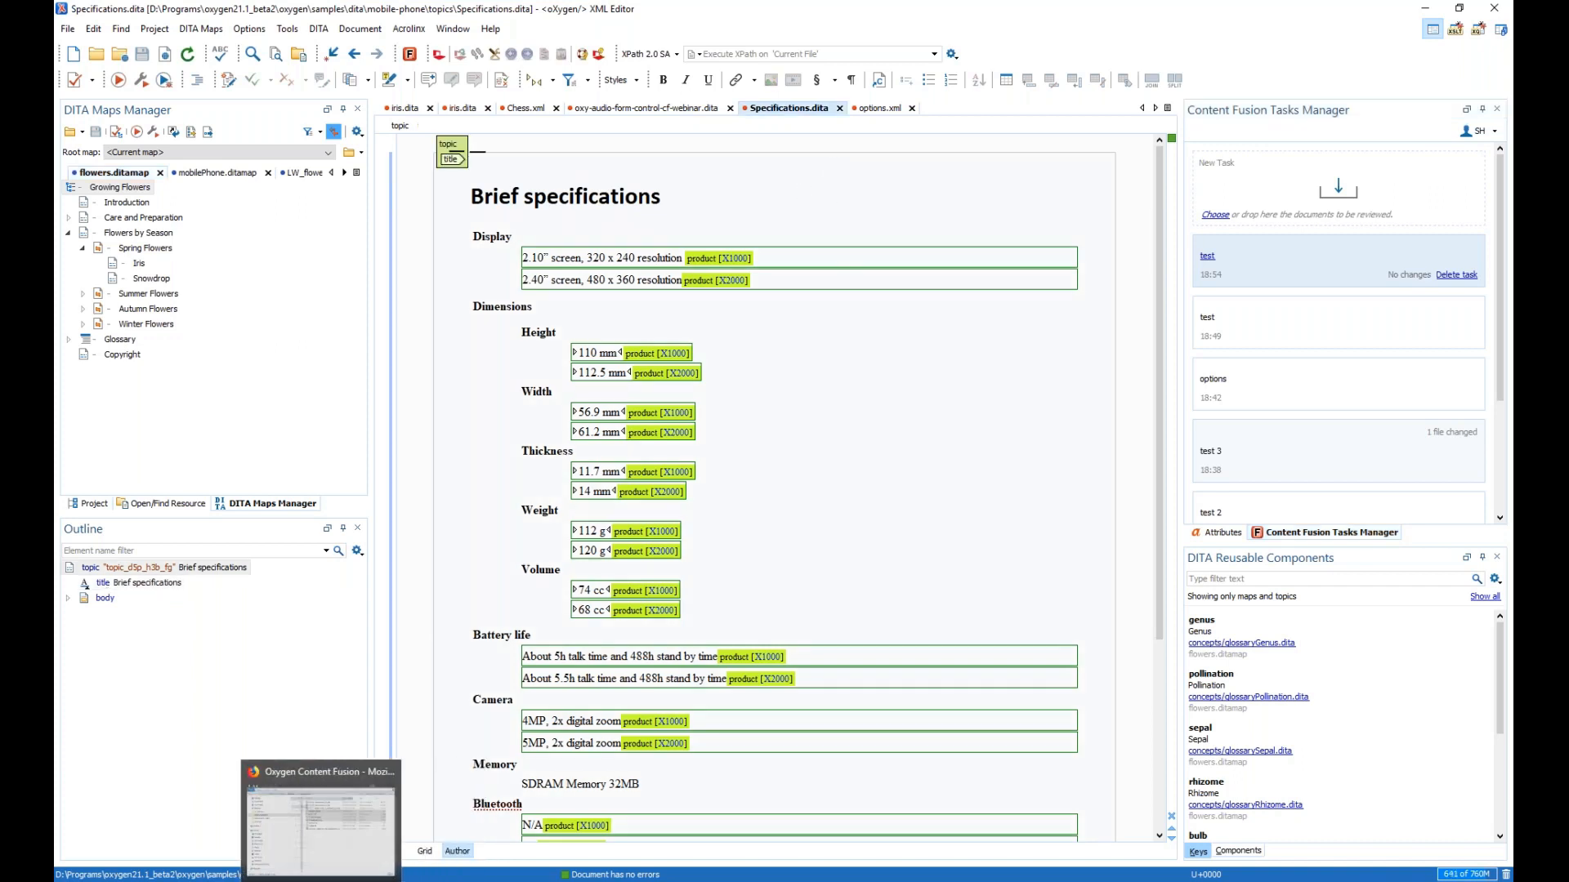
click(220, 881)
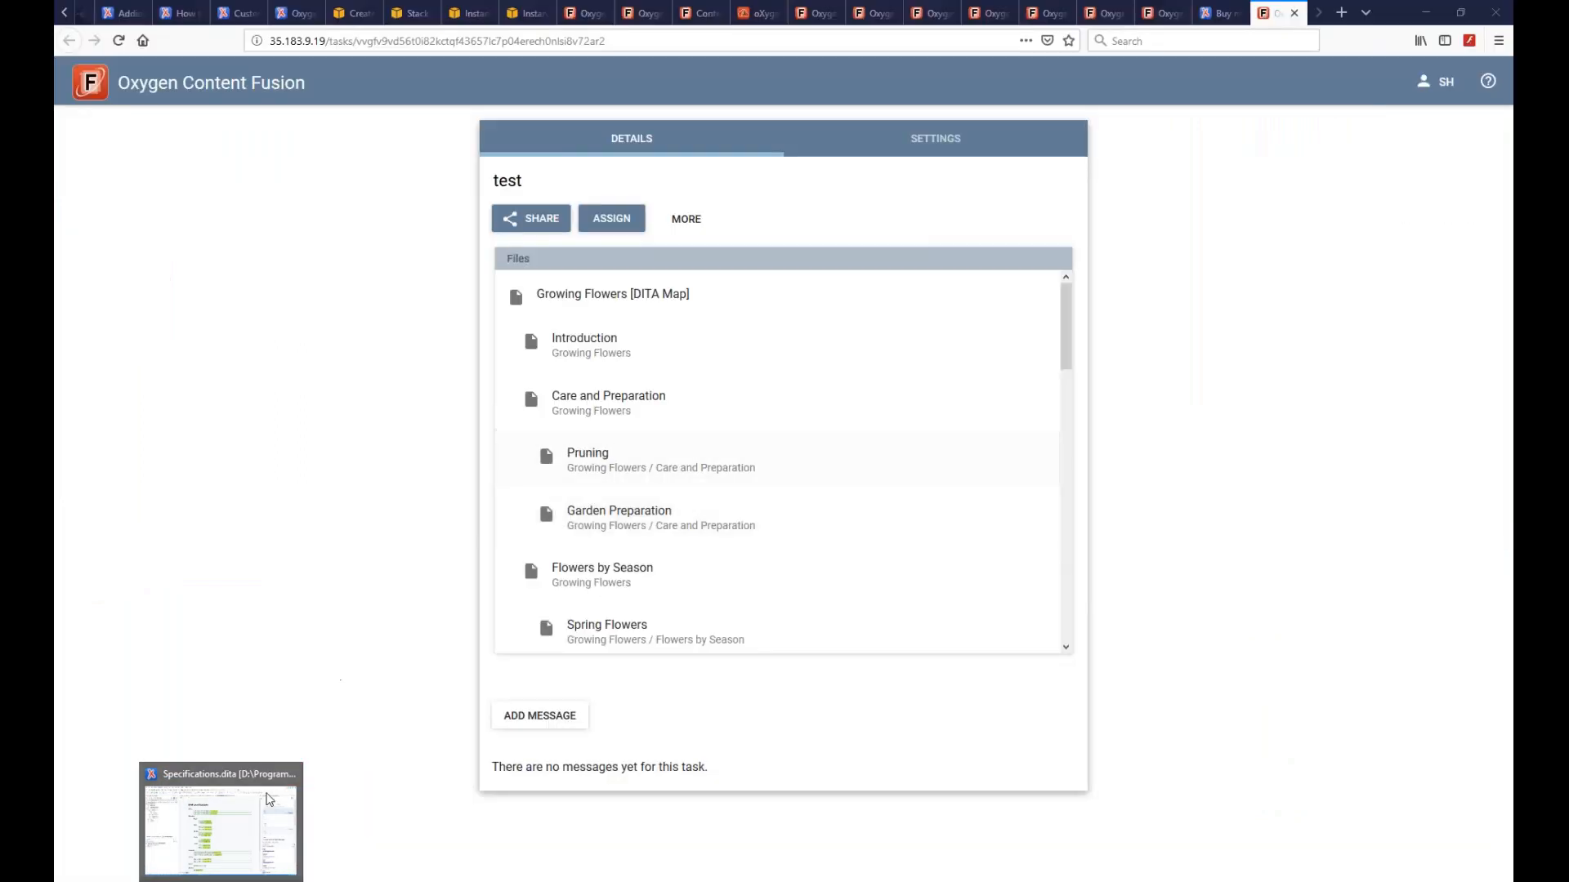